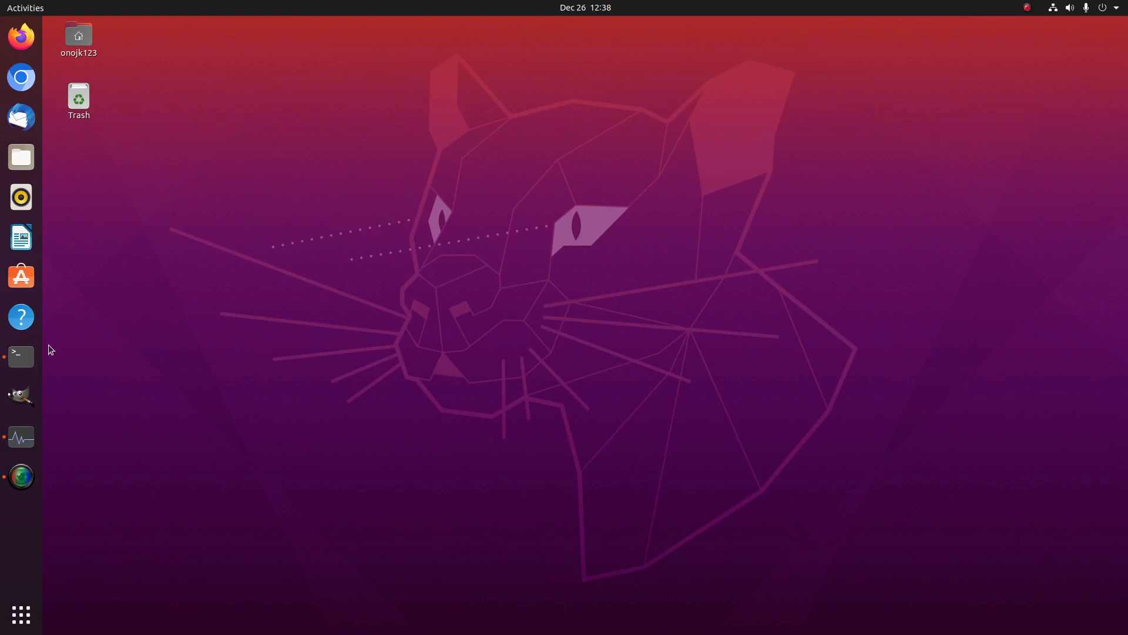
Step: Open GIMP and set up a new image 19000 px wide and 19000 px high
click(23, 406)
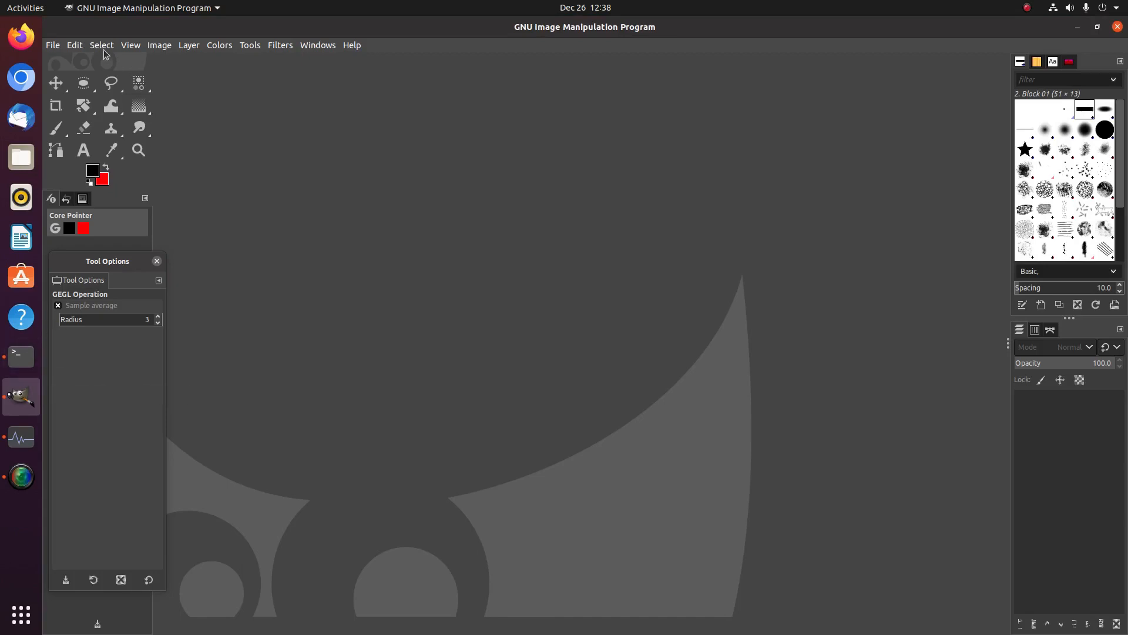
click(52, 46)
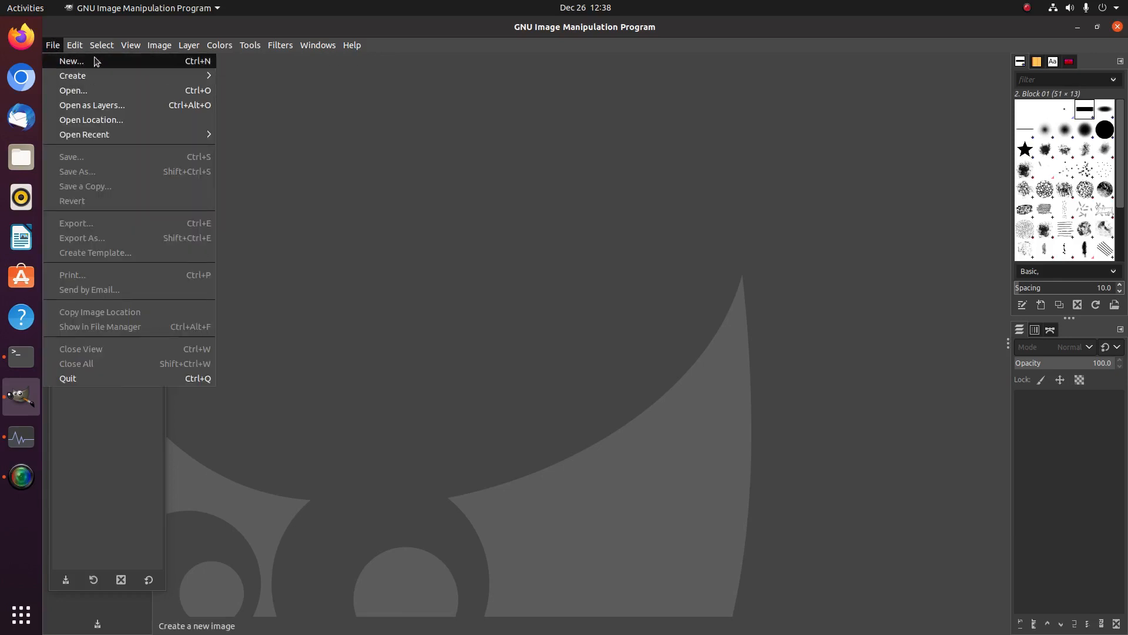
click(98, 61)
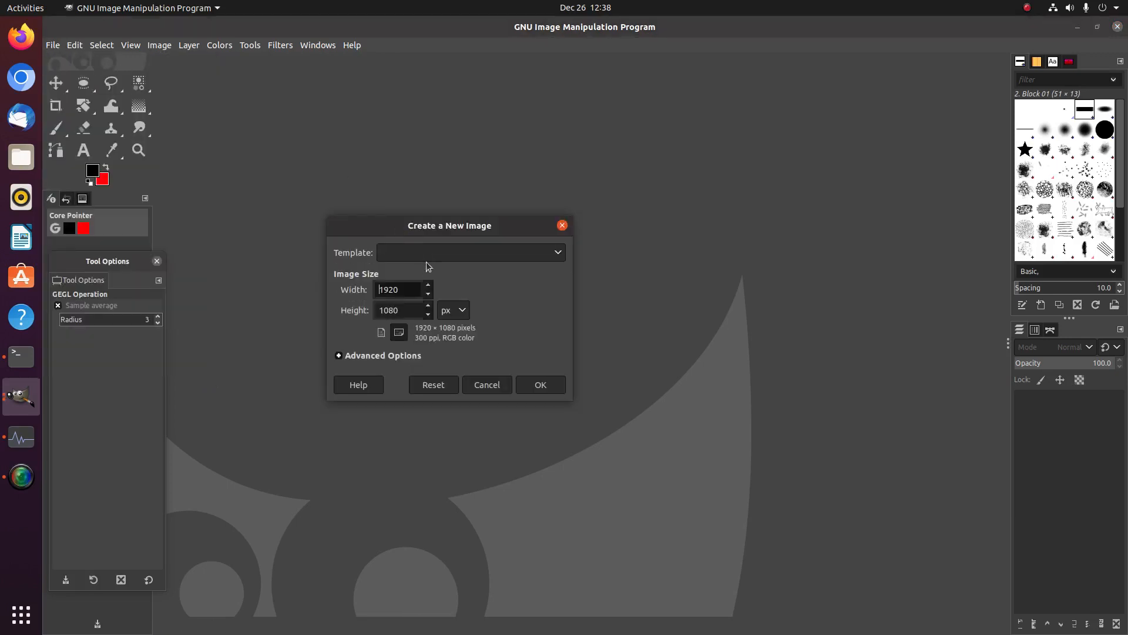
double_click(412, 289)
text(19000)
drag(406, 311, 370, 306)
text(19000)
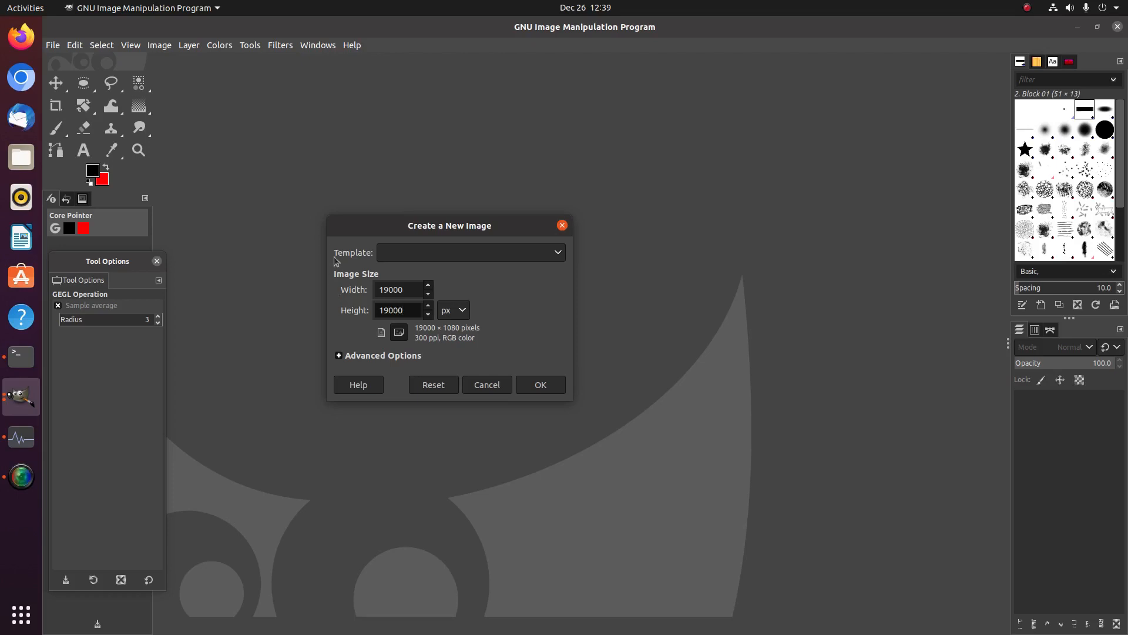
Step: Set the new image's X and Y resolution to 600 pixels/in and create the image despite its large size
click(398, 355)
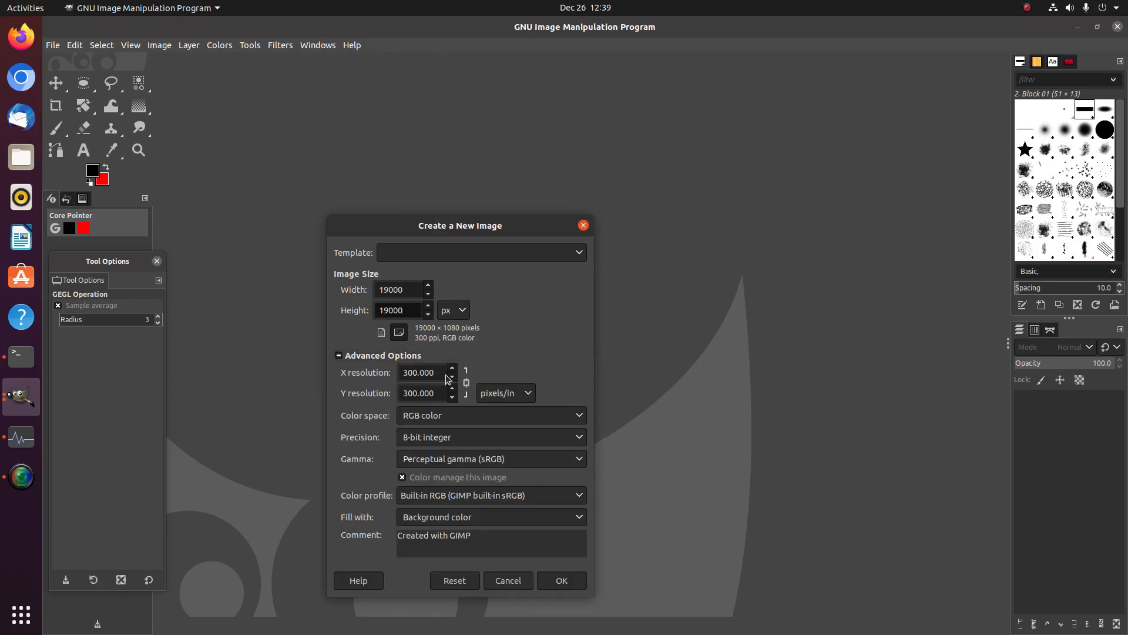
key(Tab)
text(6)
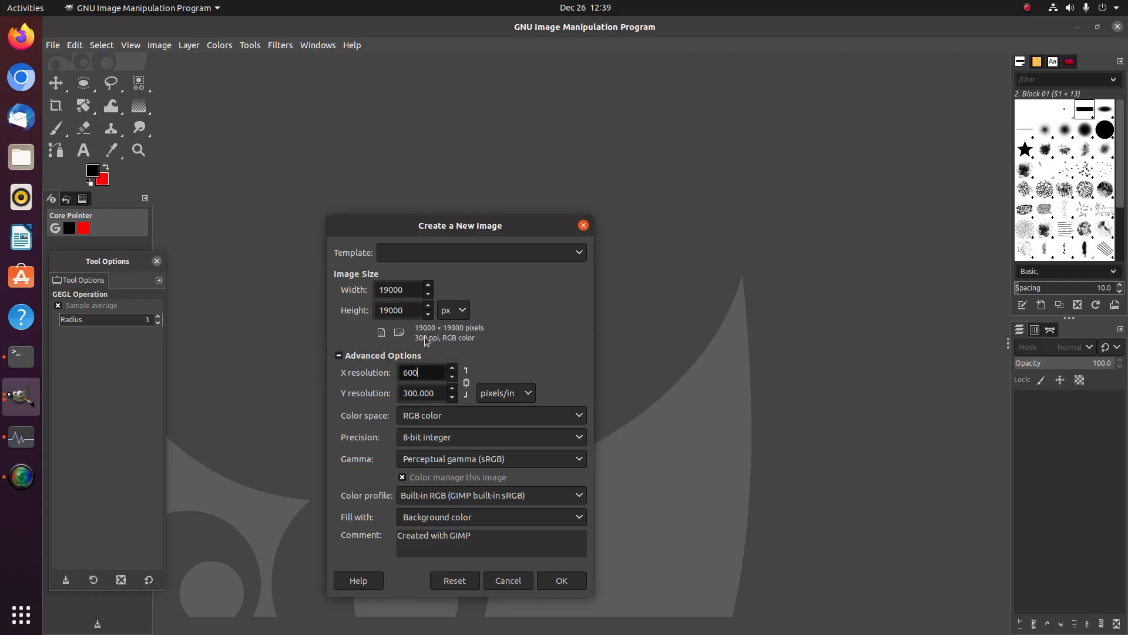
click(442, 391)
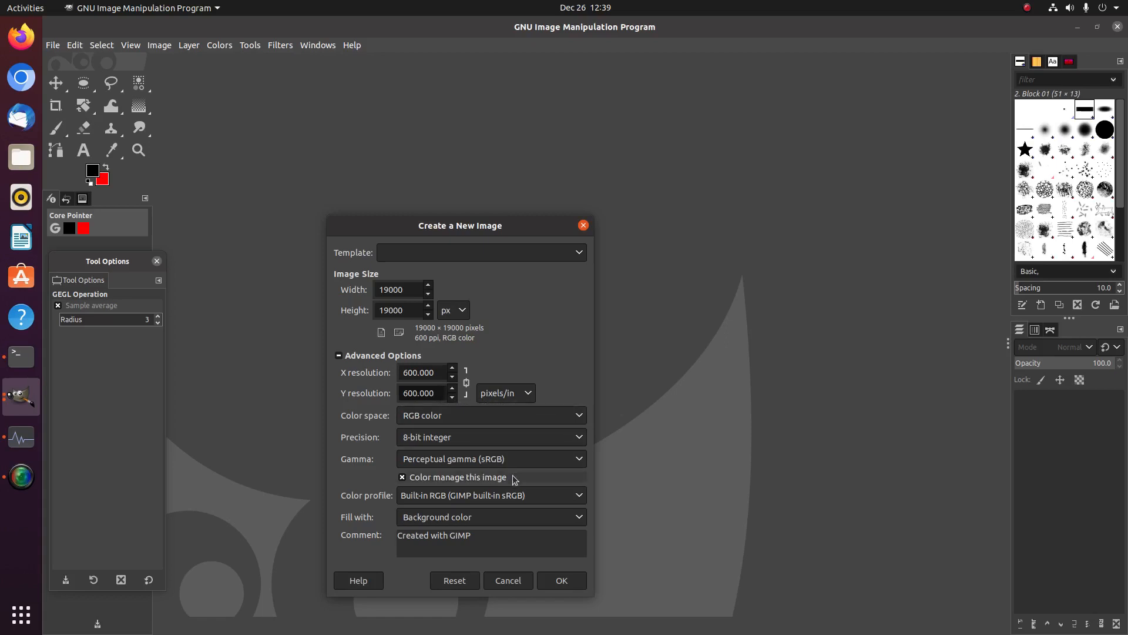
click(562, 580)
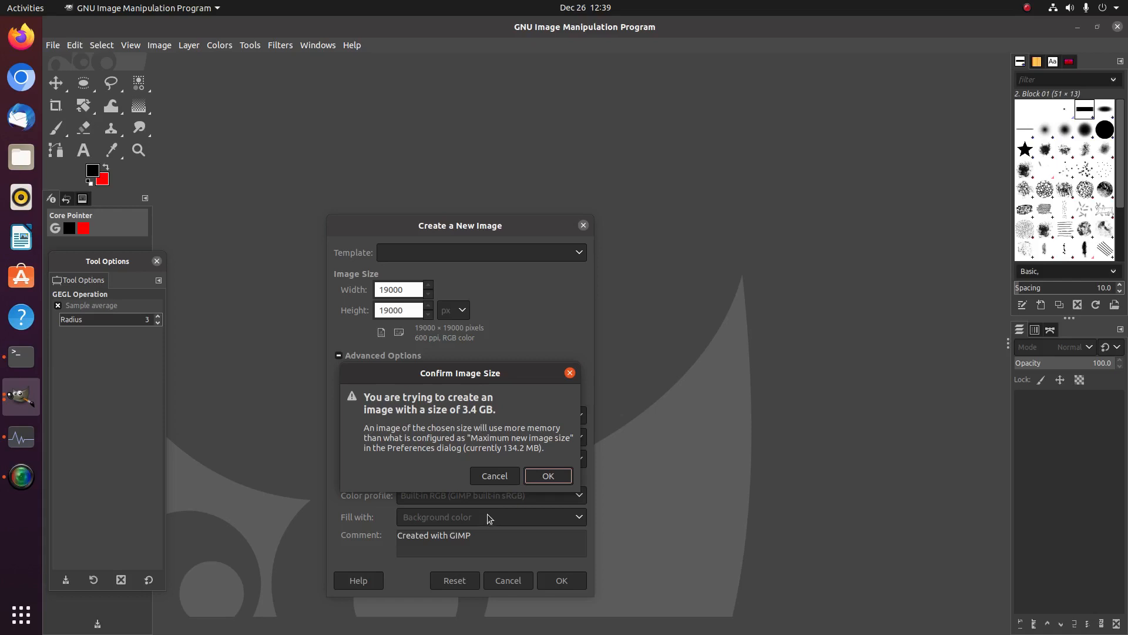
click(550, 477)
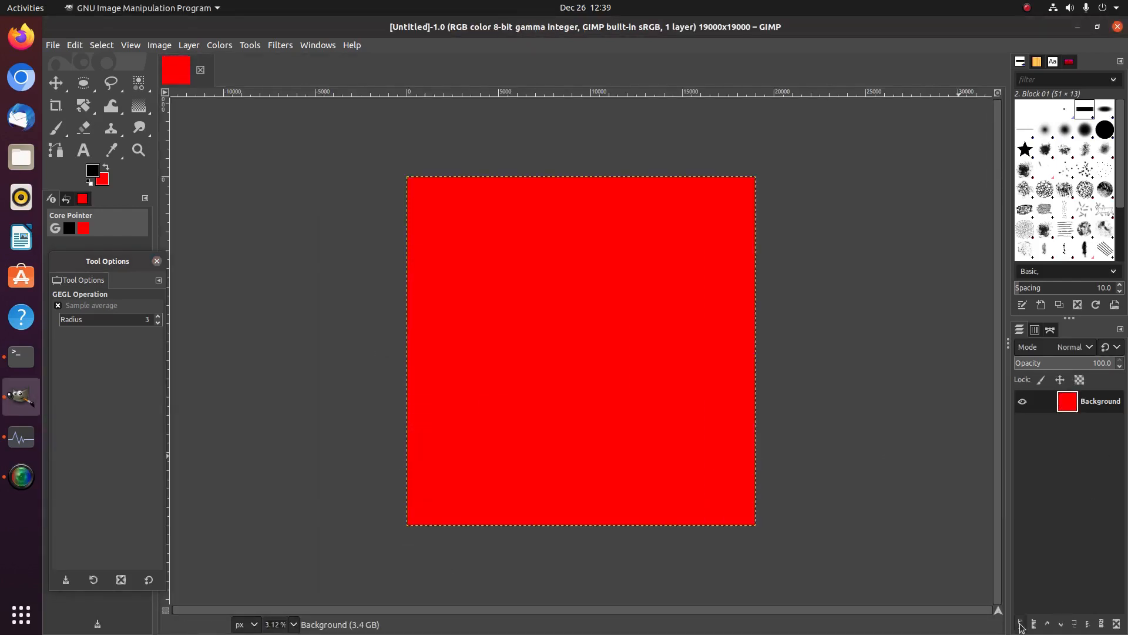
Step: Quit the running System Monitor and launch it again by searching the applications for "mon"
right_click(23, 442)
click(74, 464)
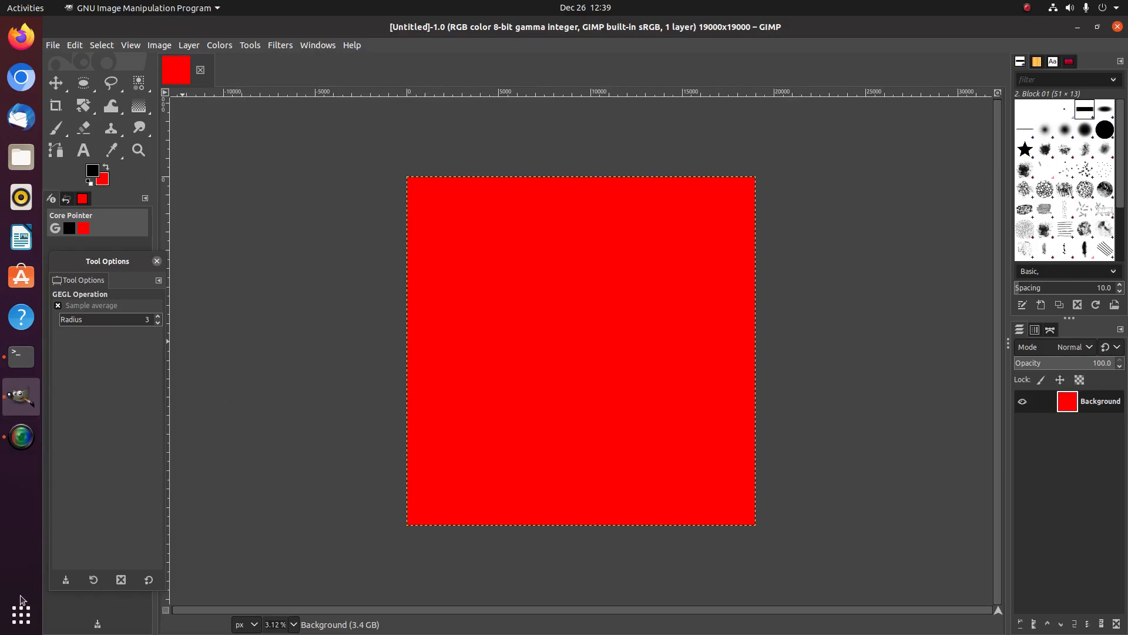
click(22, 614)
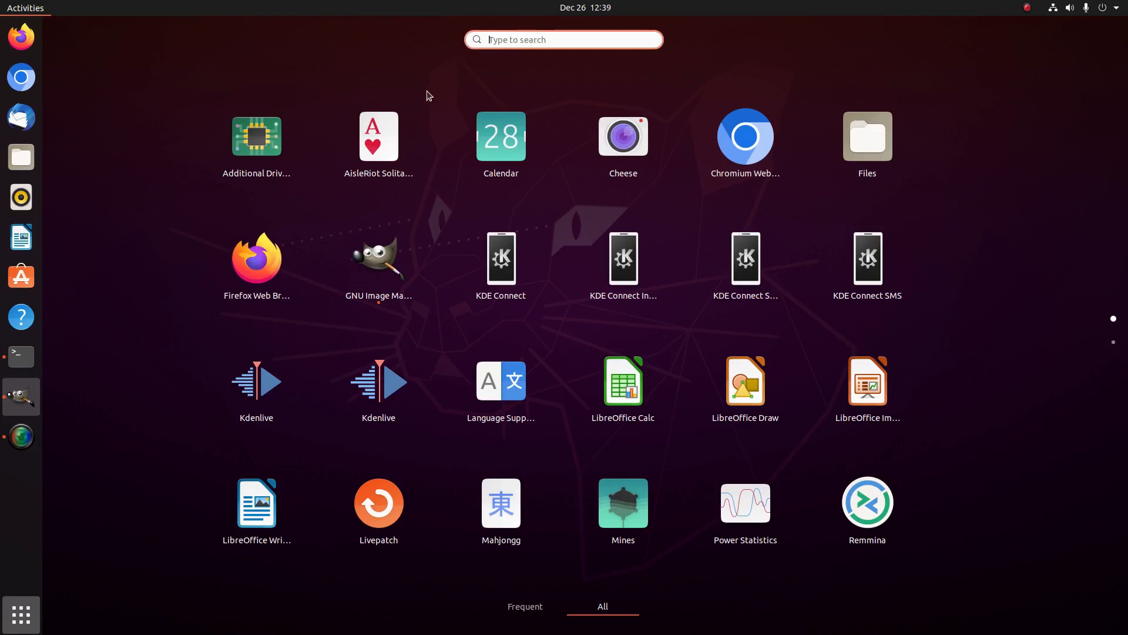
text(mon)
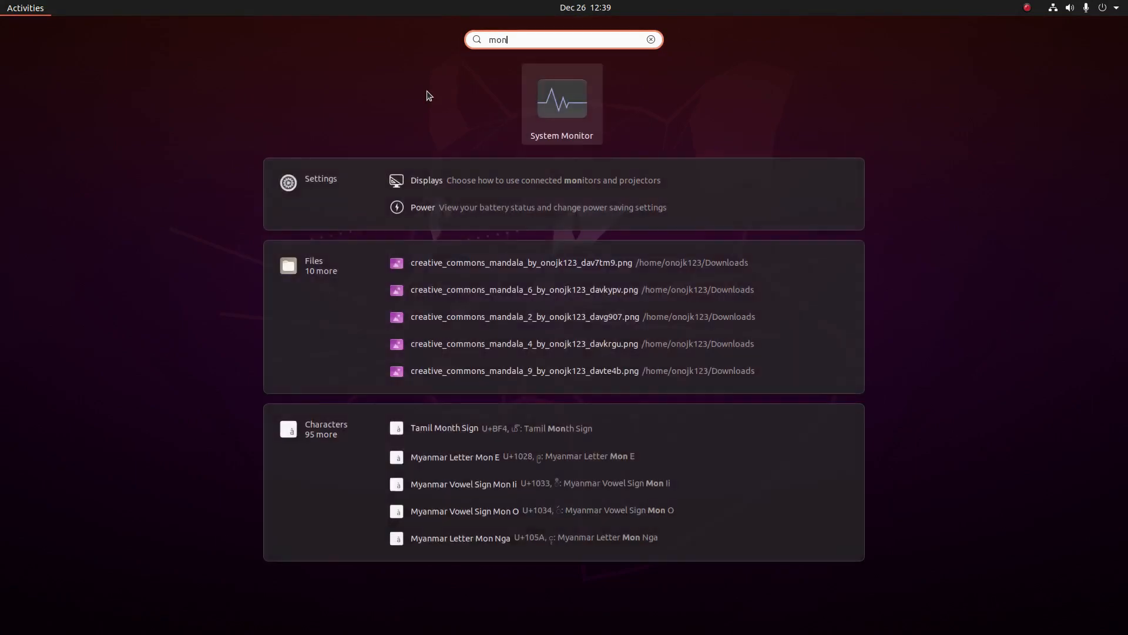
click(563, 105)
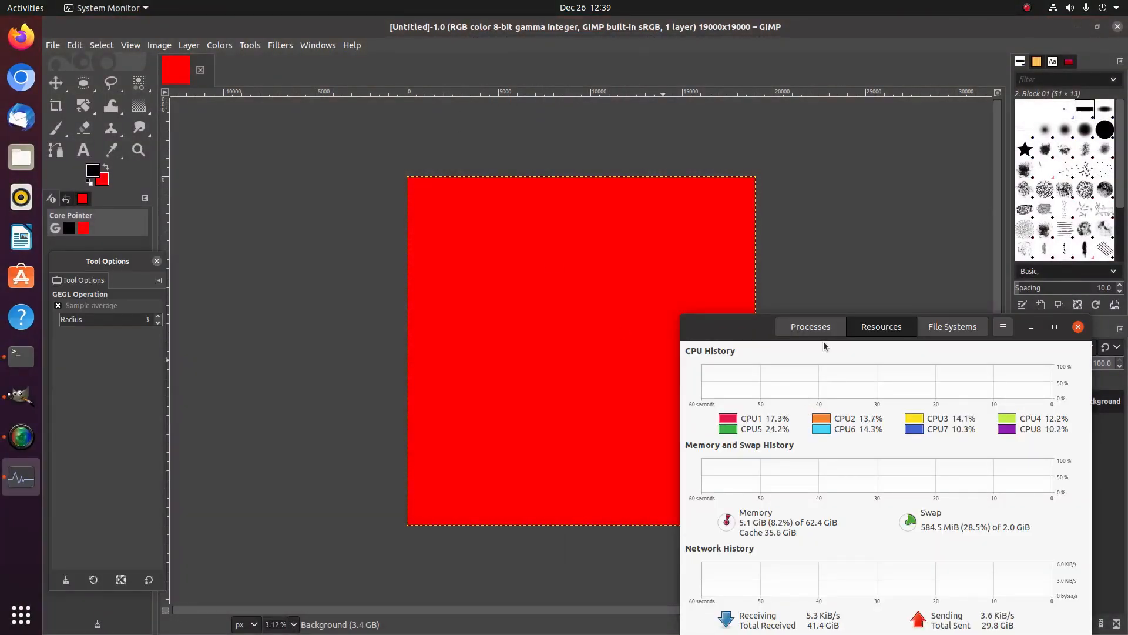
Step: Move the System Monitor window up to examine the memory and swap usage, and minimize it
drag(827, 332, 842, 350)
drag(761, 355, 712, 167)
right_click(711, 166)
click(729, 254)
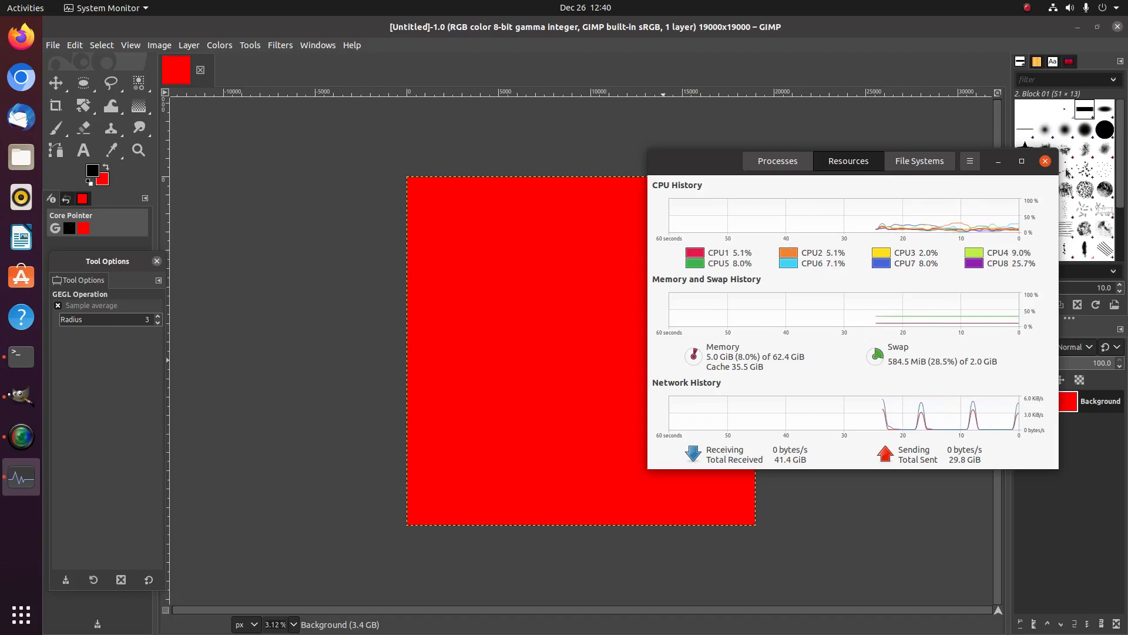
click(998, 161)
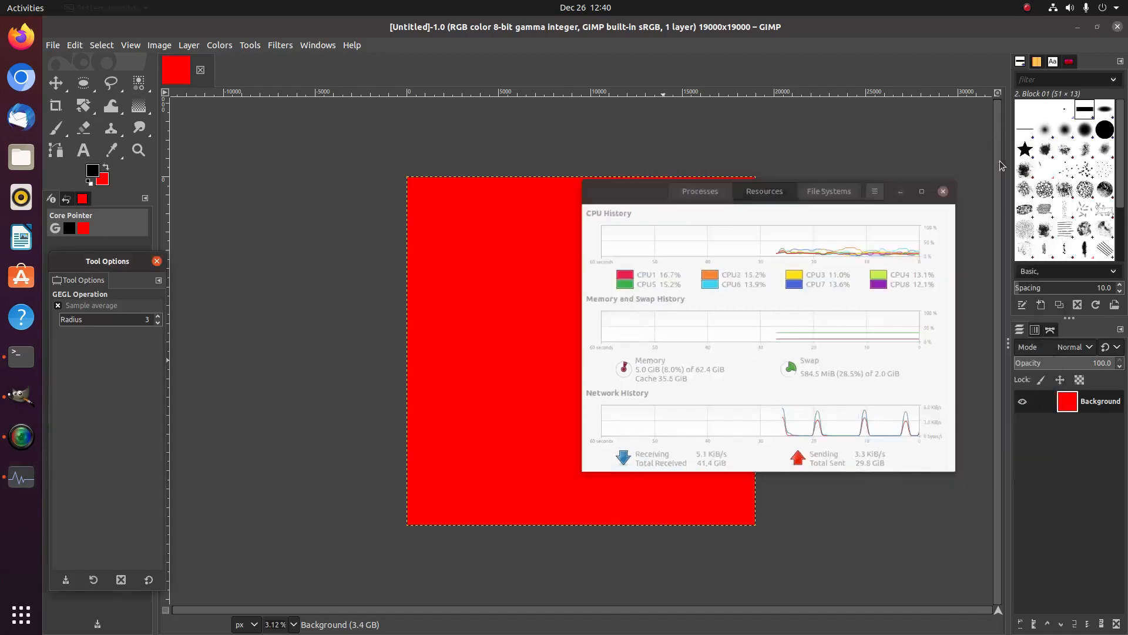
Step: Add a new transparent layer to the image and delete the red Background layer
click(1020, 624)
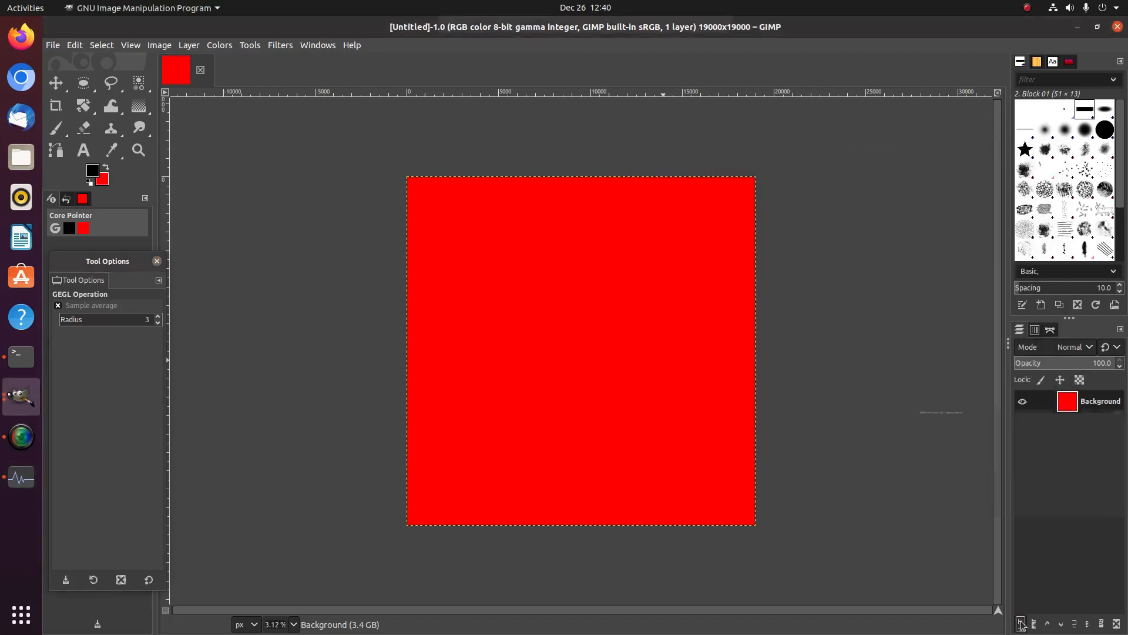
click(1096, 620)
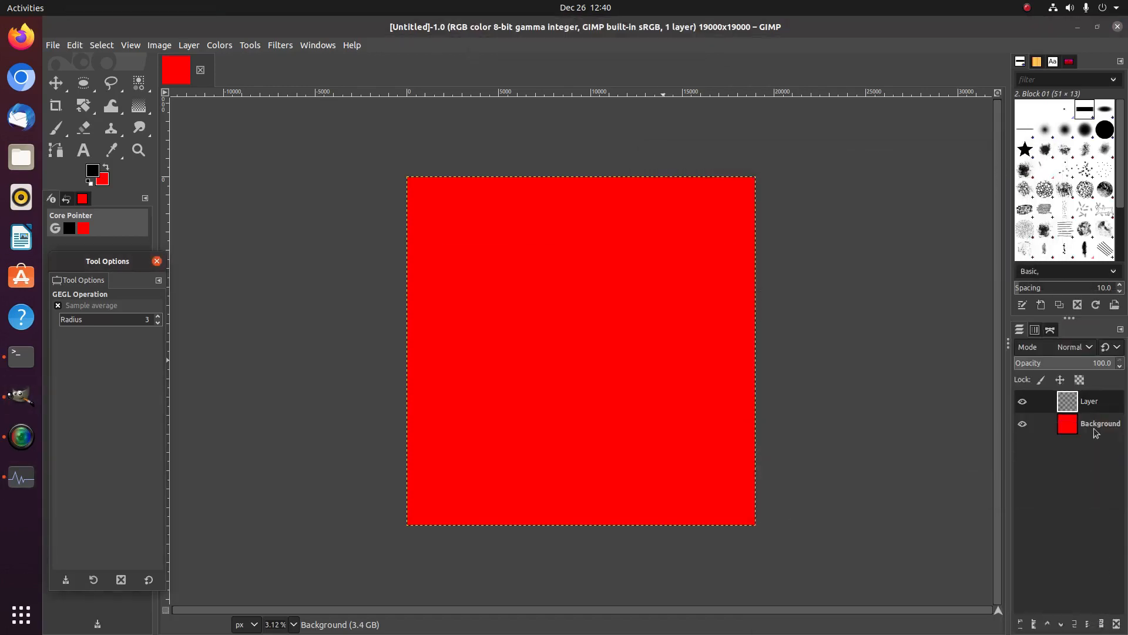
right_click(1064, 412)
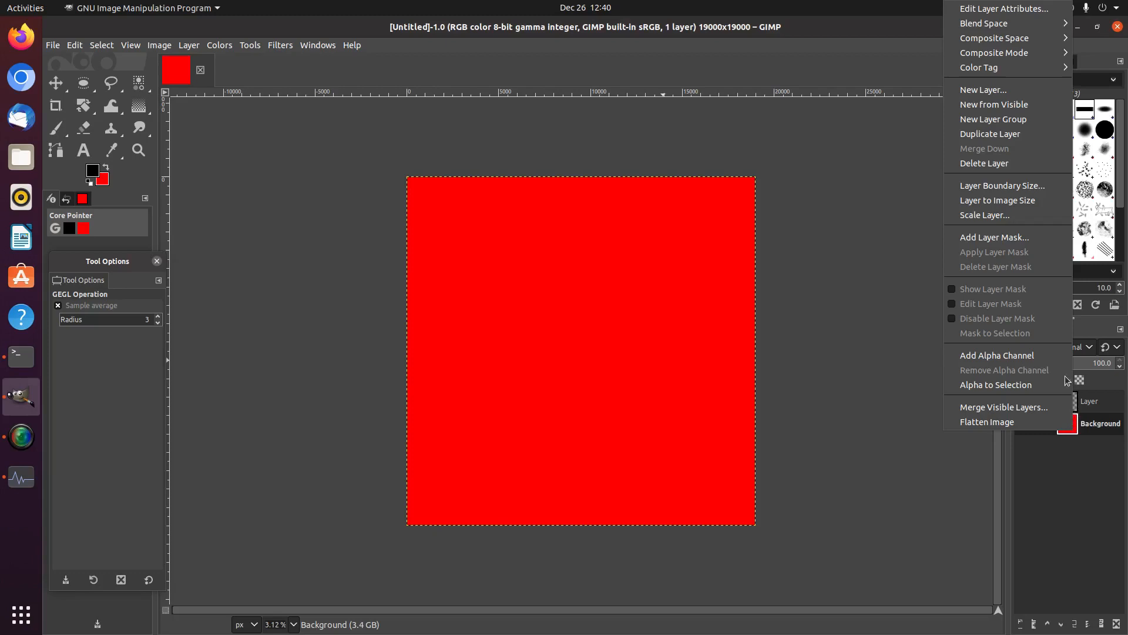
click(987, 165)
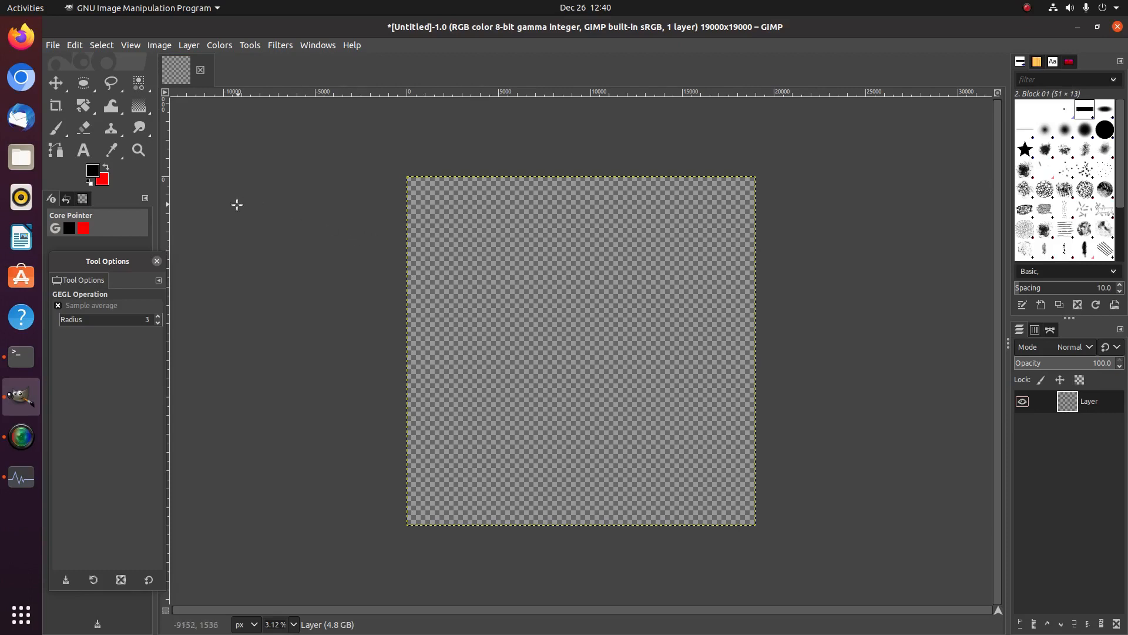
Step: Make a polygonal Free Select selection that zigzags diagonally and near-vertically across the whole canvas, with its corners beyond the canvas edges
click(114, 86)
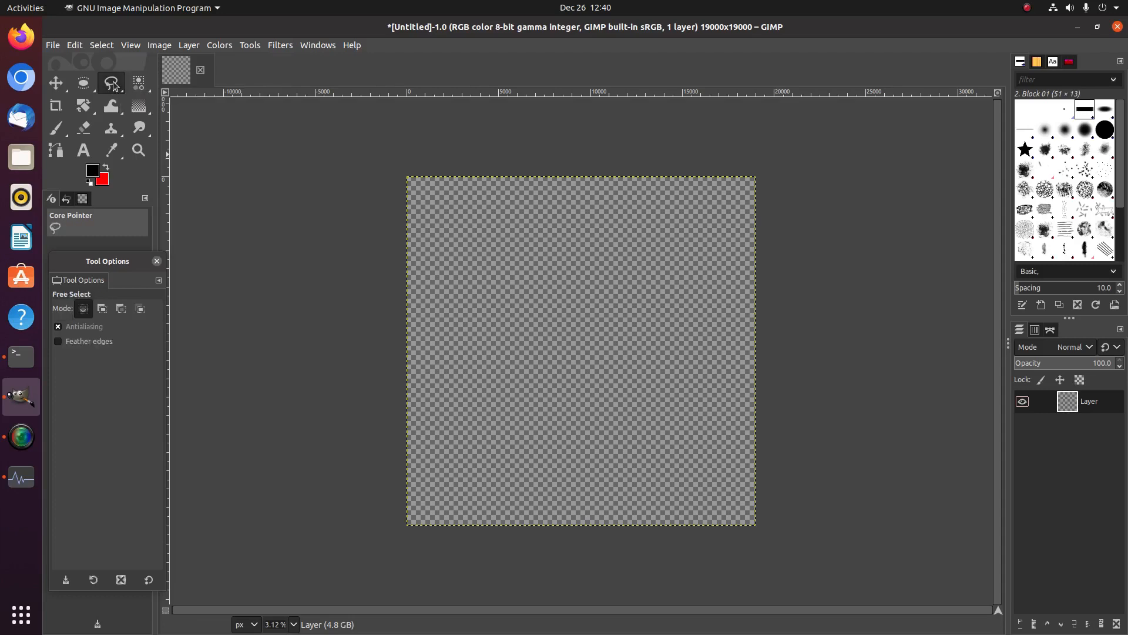
click(353, 211)
click(529, 139)
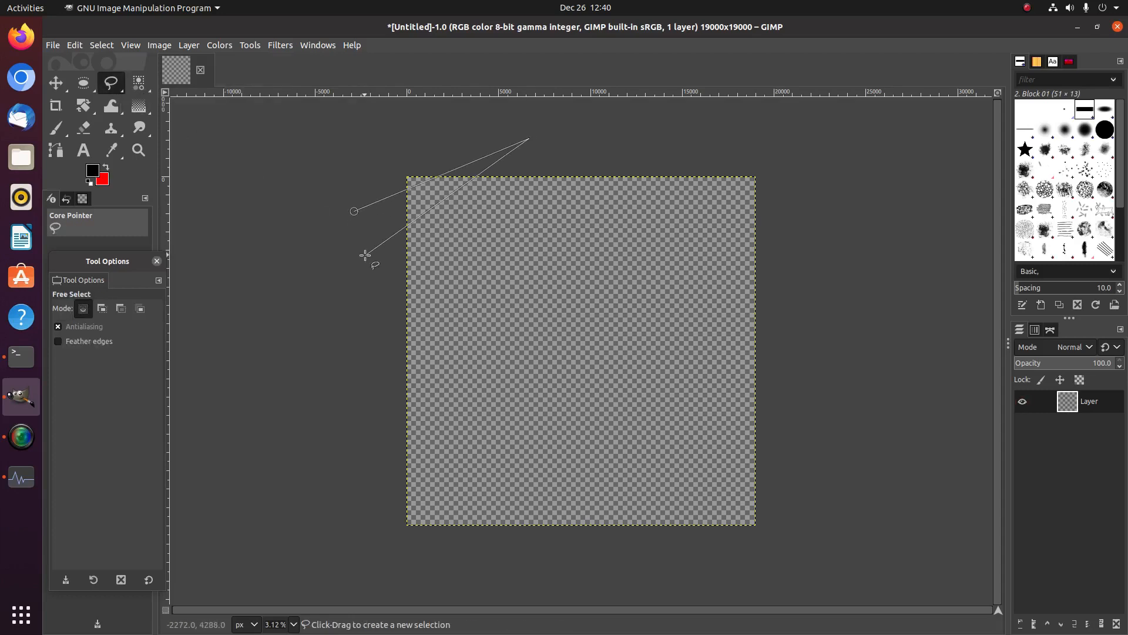
click(366, 254)
click(582, 150)
click(327, 320)
click(678, 157)
click(350, 397)
click(779, 153)
click(323, 441)
click(836, 253)
click(310, 522)
click(832, 337)
click(440, 559)
click(865, 413)
click(651, 570)
drag(825, 536, 825, 516)
click(673, 128)
click(756, 577)
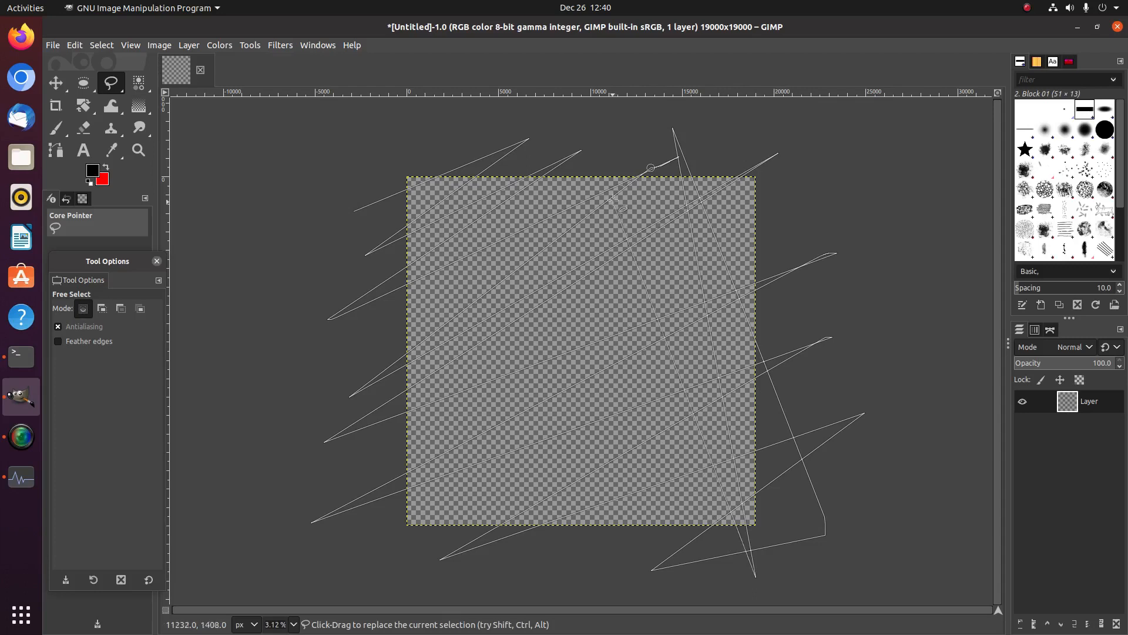
click(600, 141)
click(678, 595)
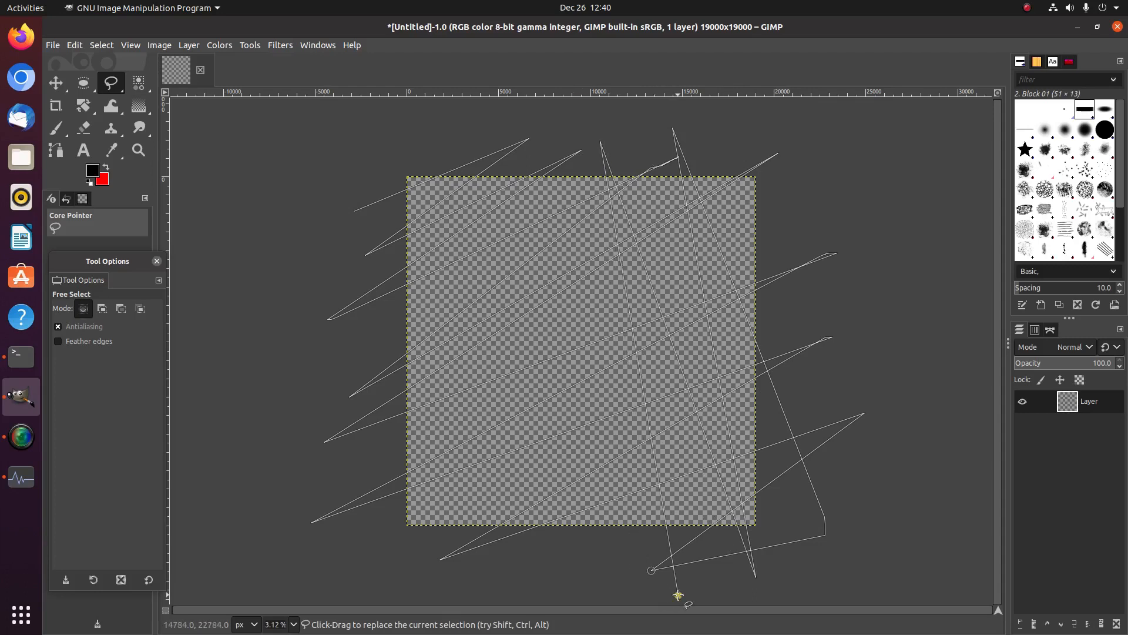
click(548, 141)
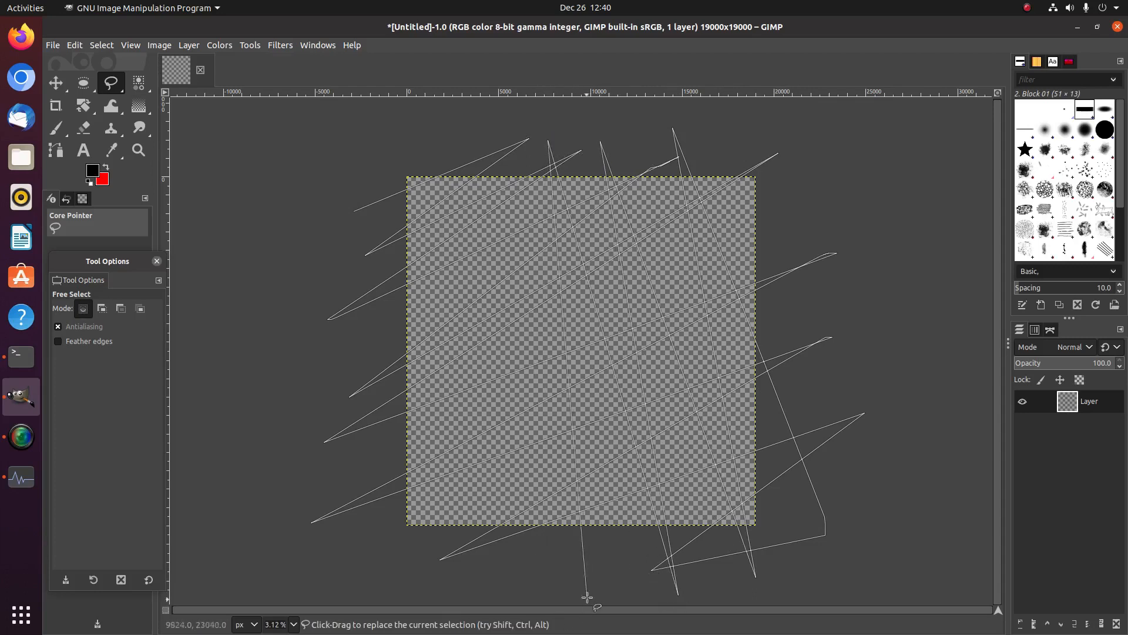
click(602, 581)
click(466, 123)
click(526, 578)
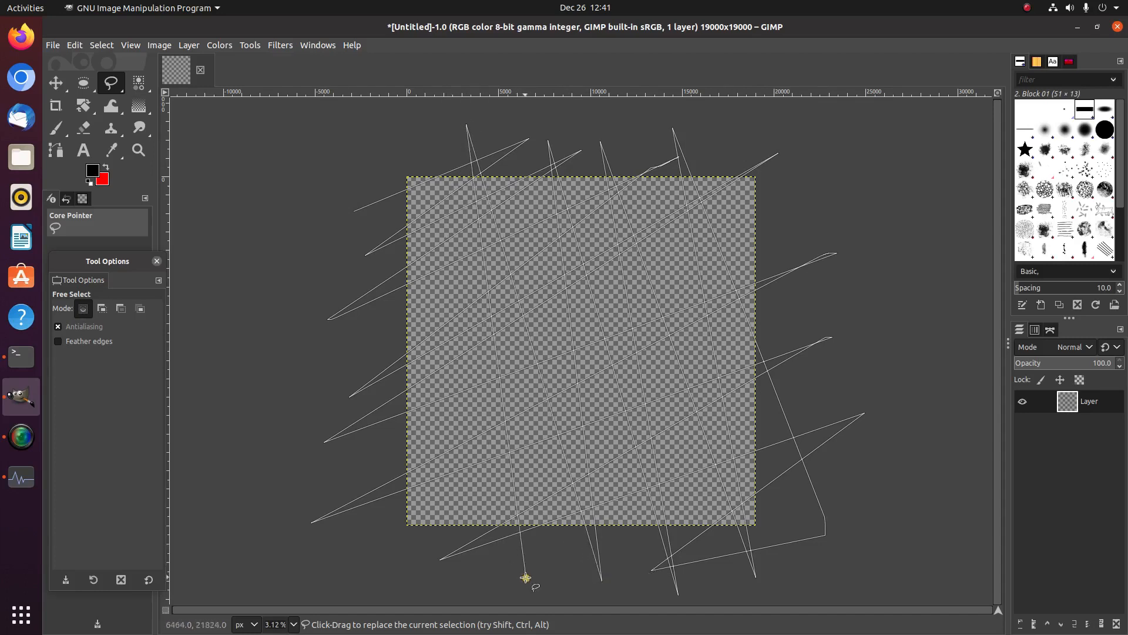
click(415, 135)
click(468, 586)
click(412, 562)
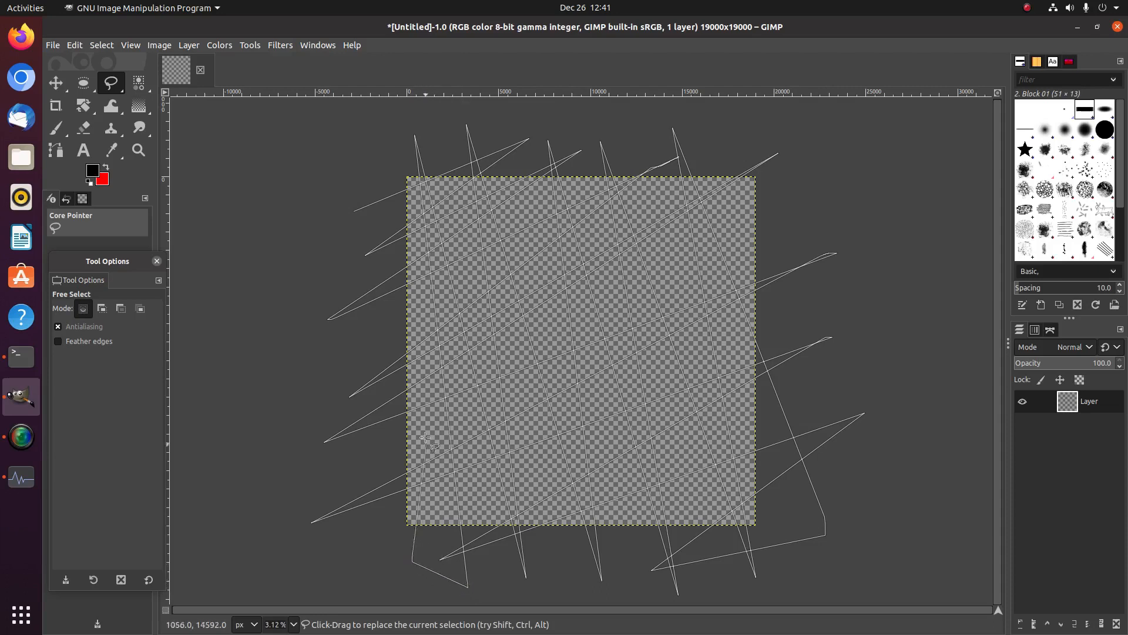
click(318, 235)
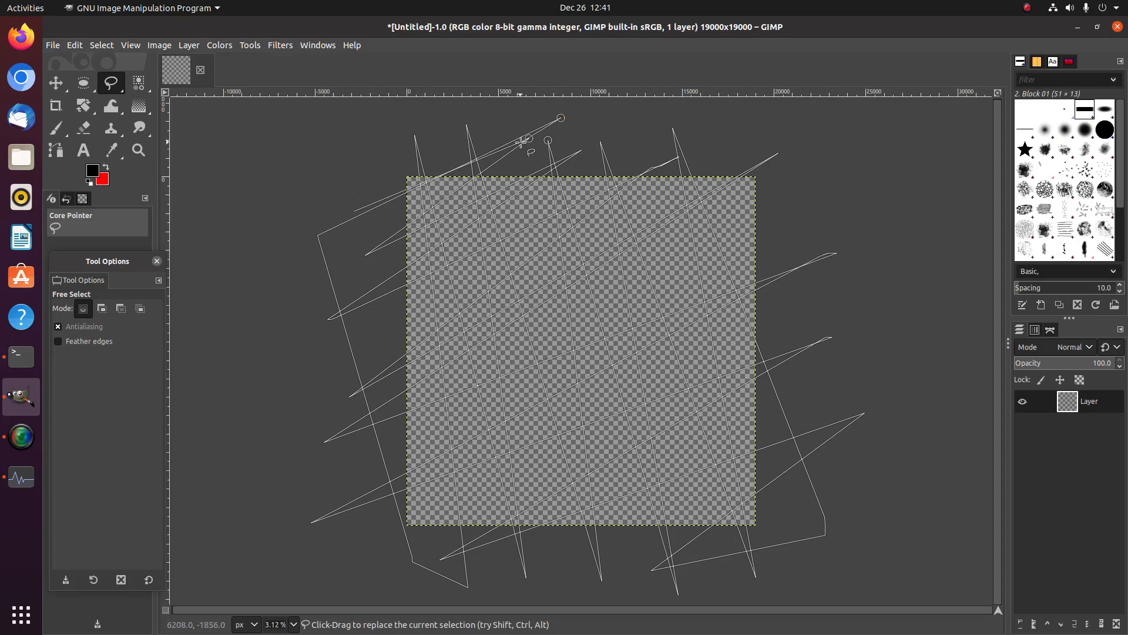
key(Escape)
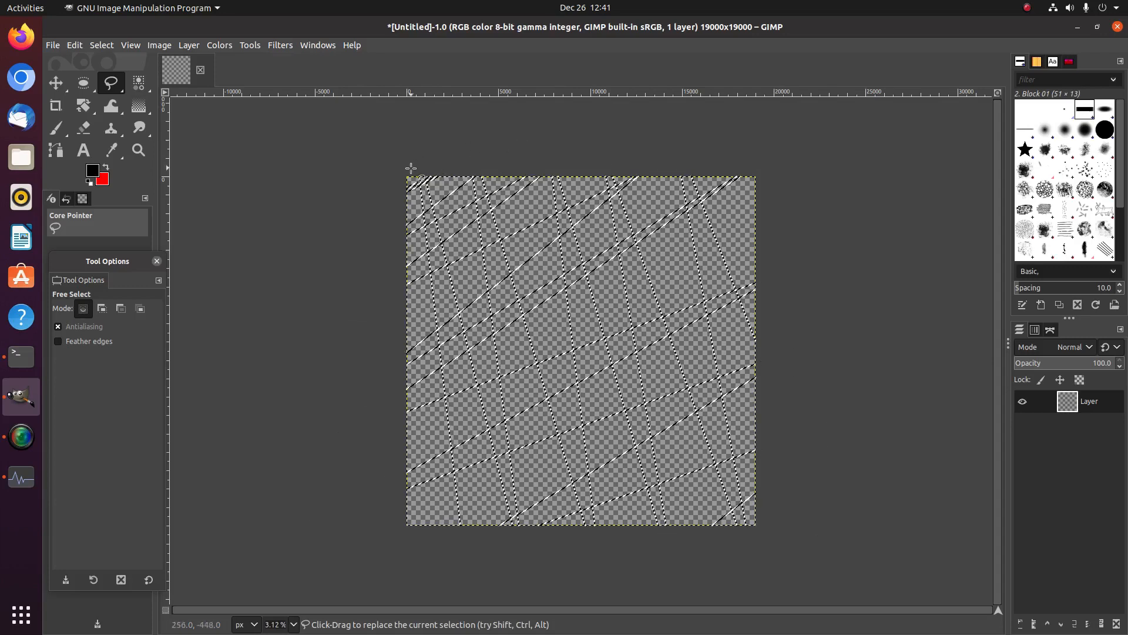
Step: Fill the criss-cross selection with the red background color and invert its colors to cyan
click(80, 46)
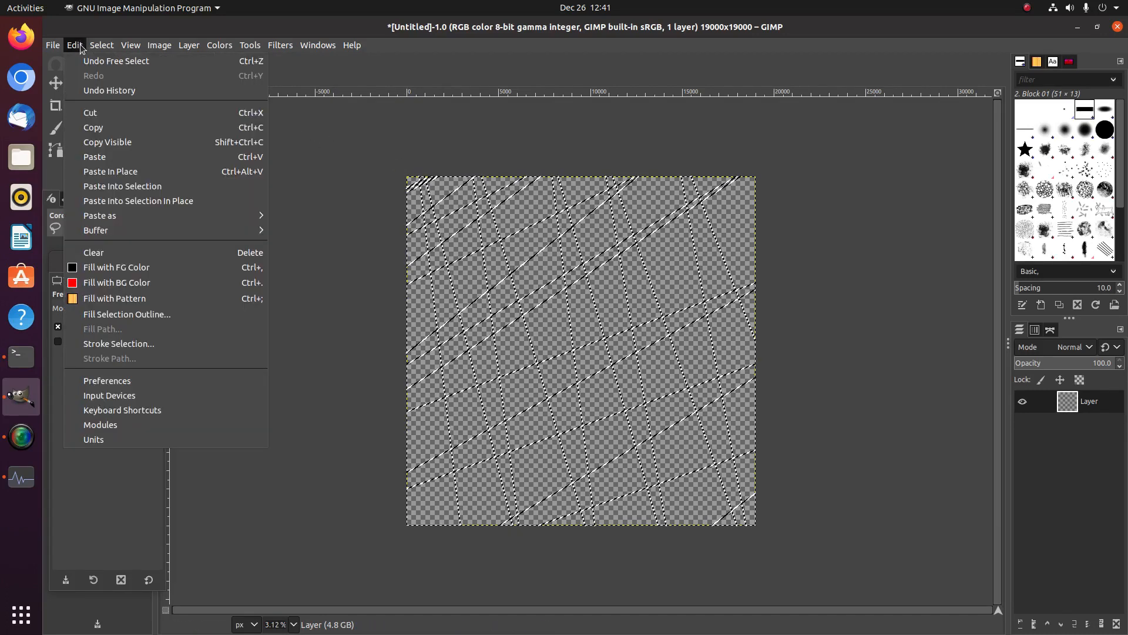
click(135, 288)
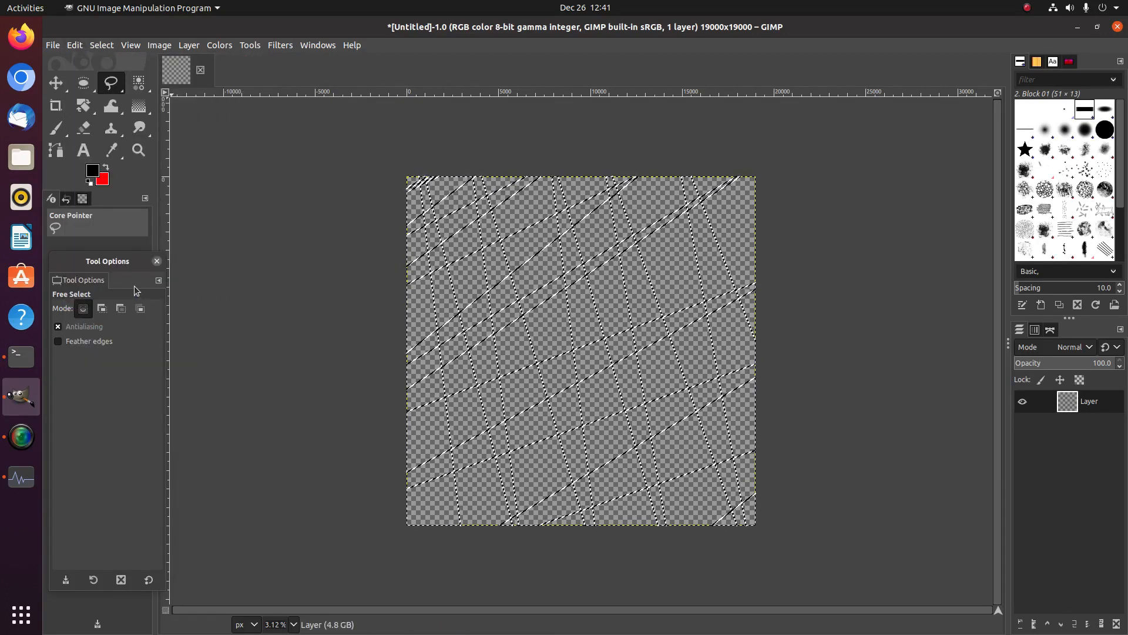
click(229, 51)
click(237, 213)
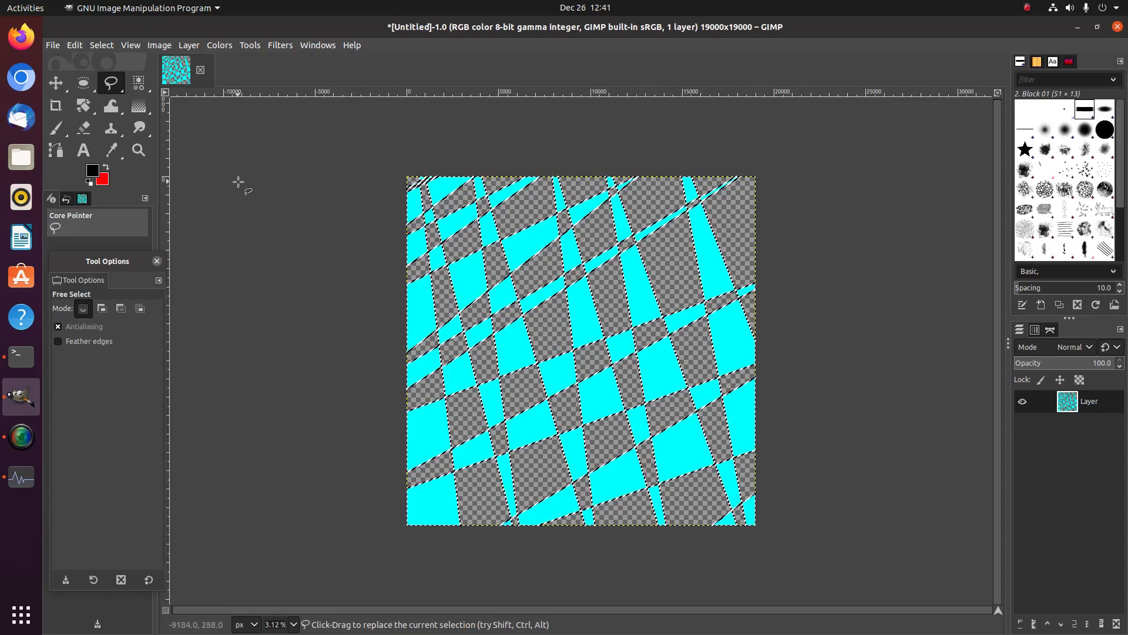
Step: Invert the selection and fill the remaining transparent areas with the red background color
click(92, 47)
click(111, 93)
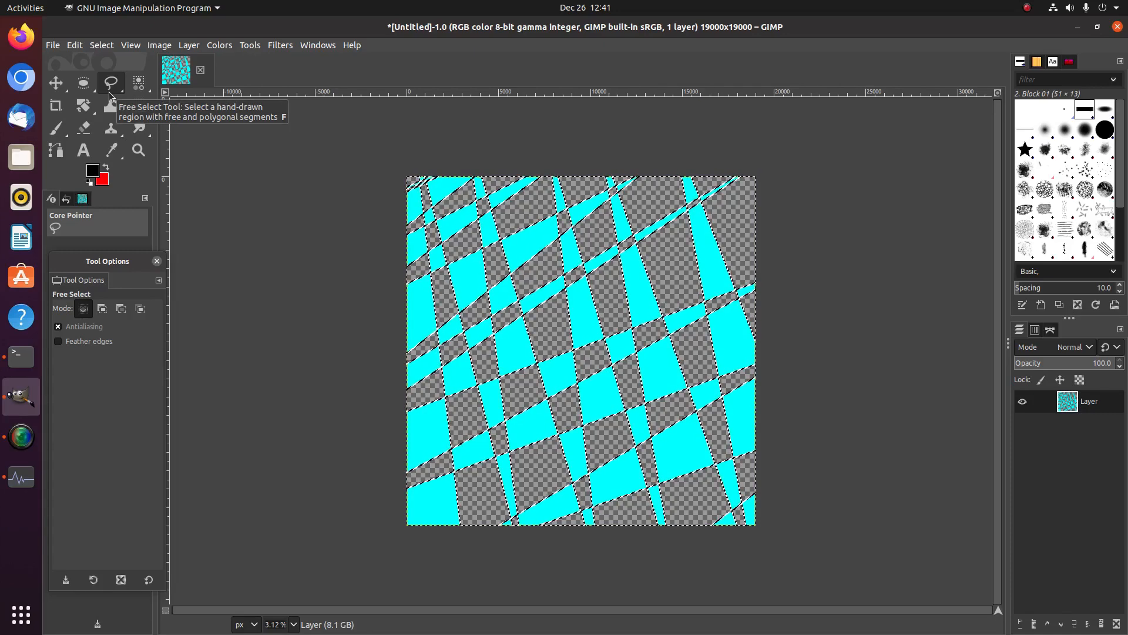
click(74, 45)
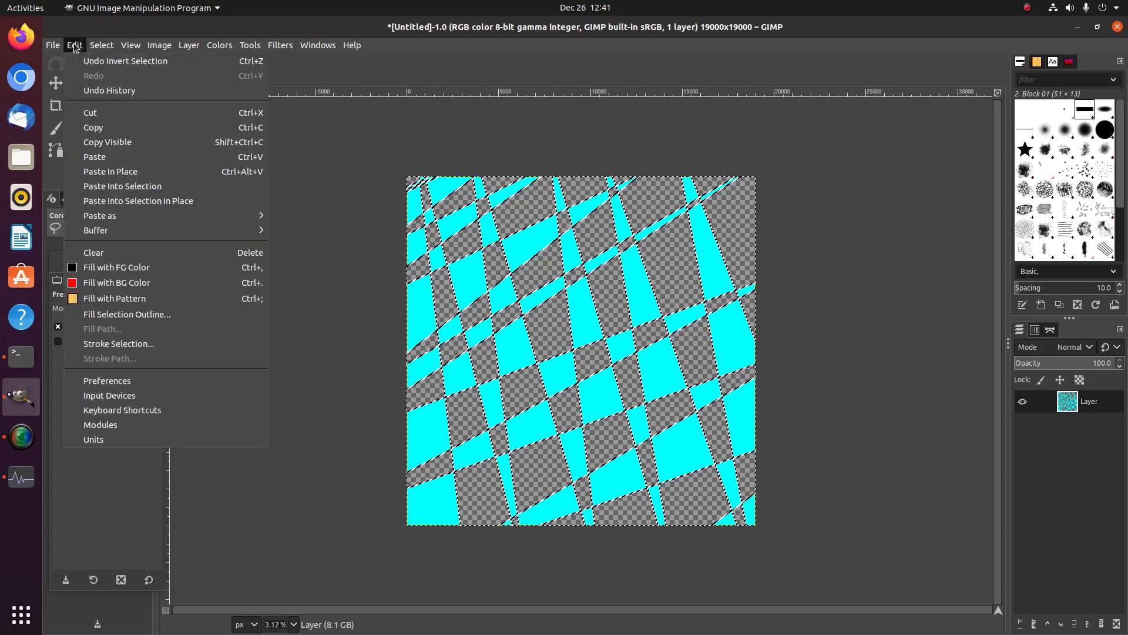
click(125, 282)
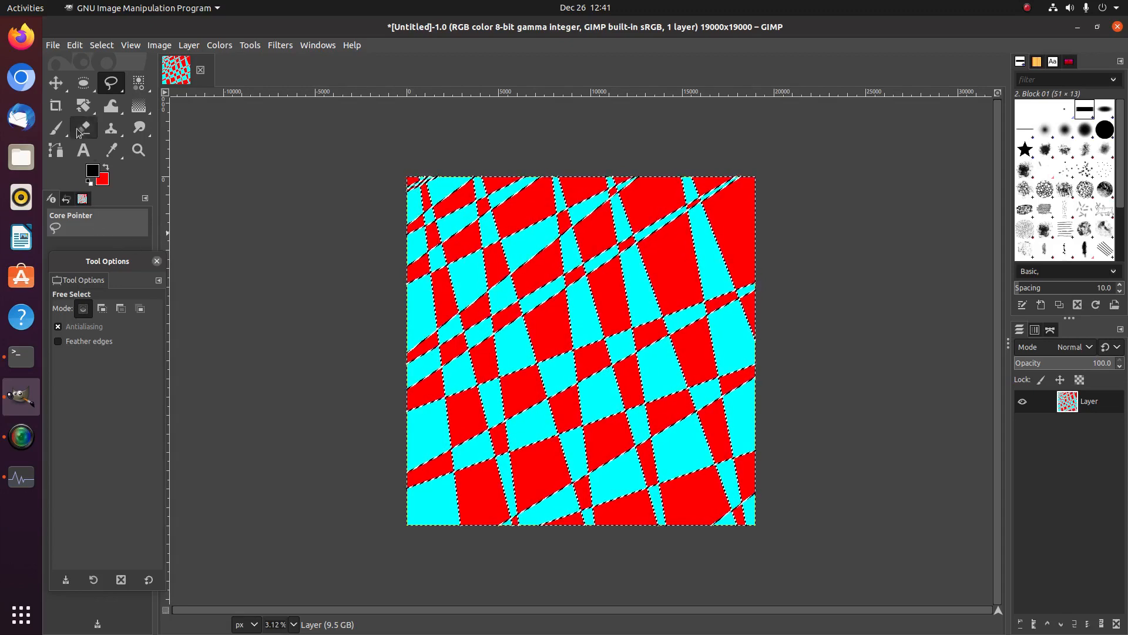
Step: Dismiss the selection and duplicate the red and cyan pattern layer
click(102, 46)
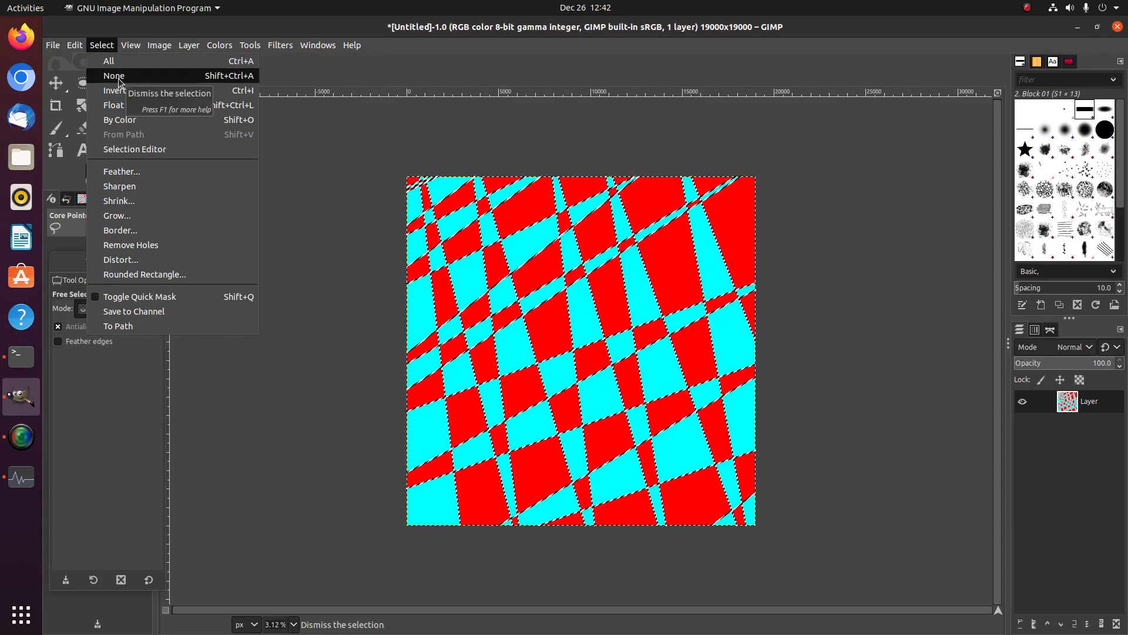
click(53, 81)
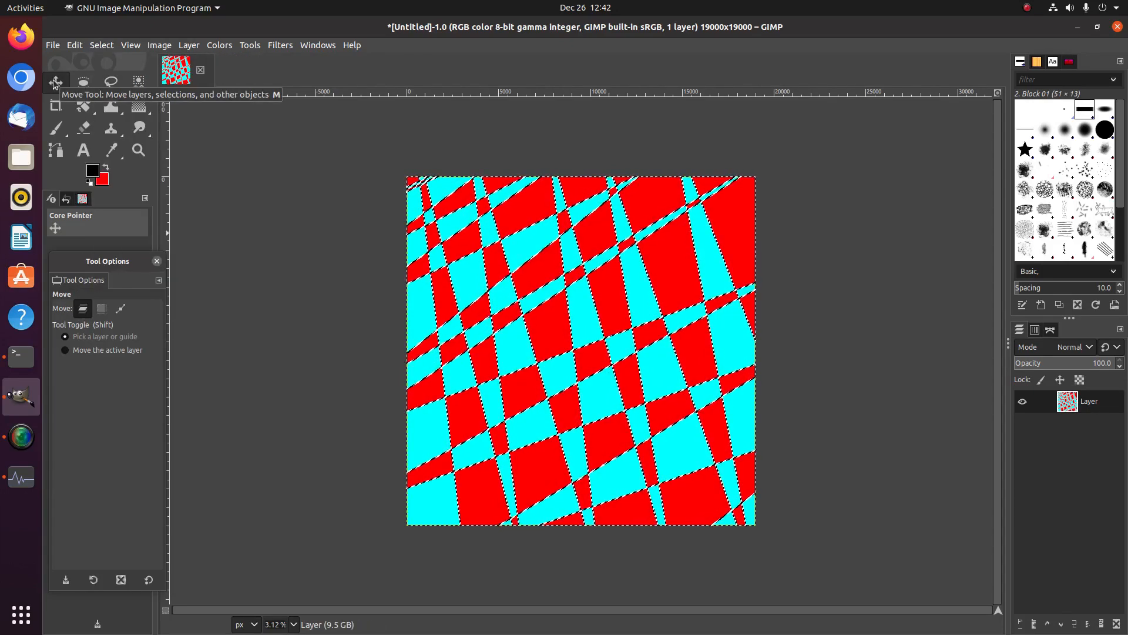
click(101, 47)
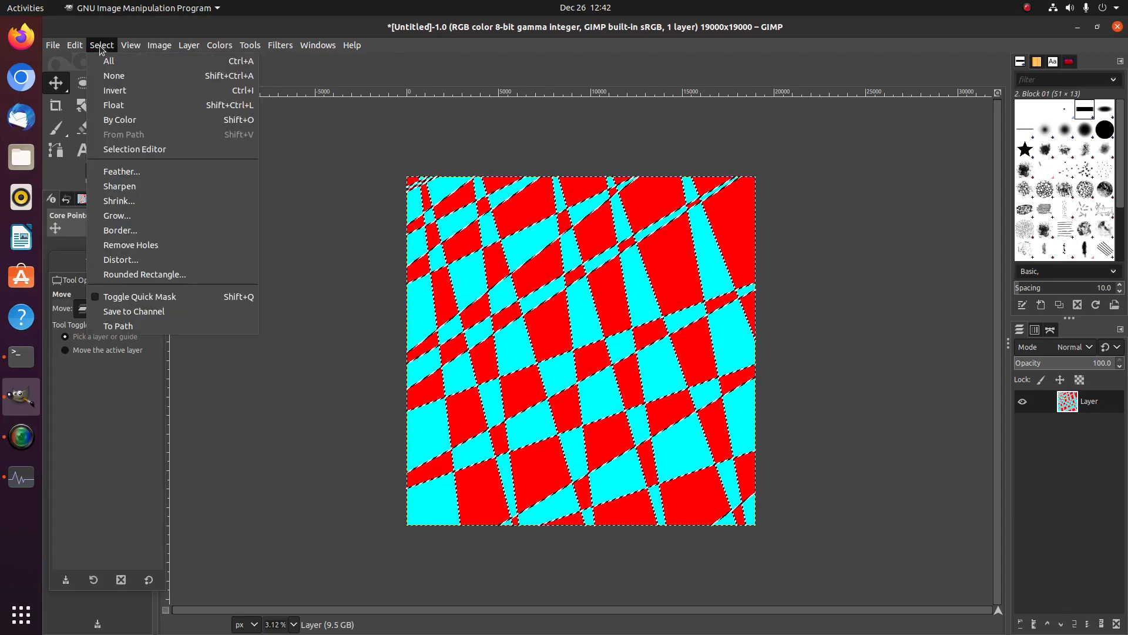
click(118, 77)
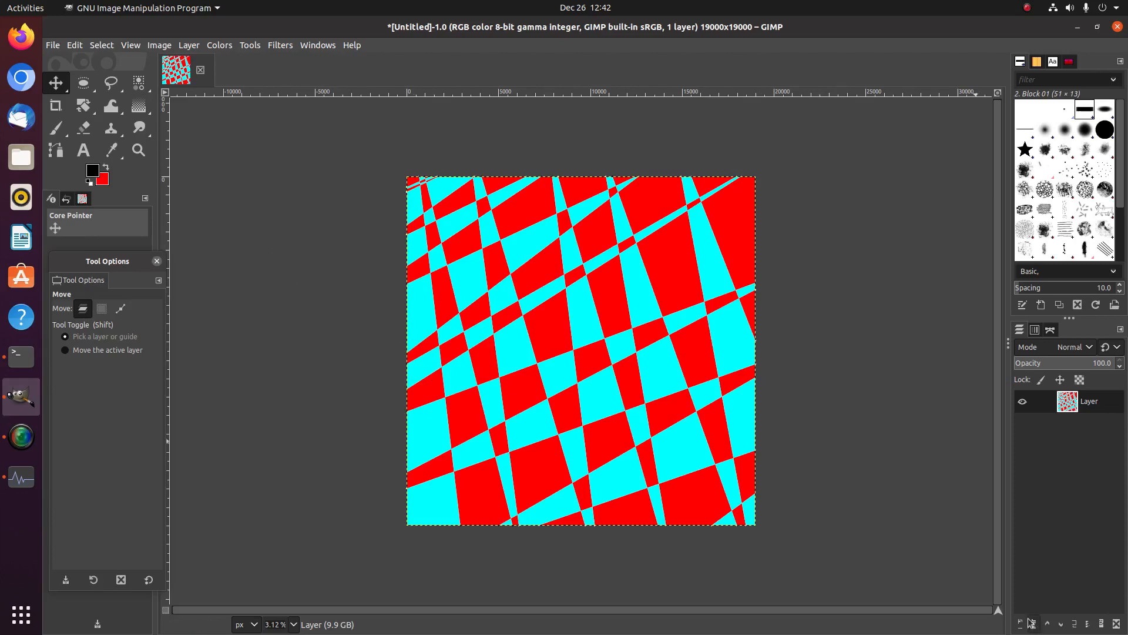
right_click(1068, 414)
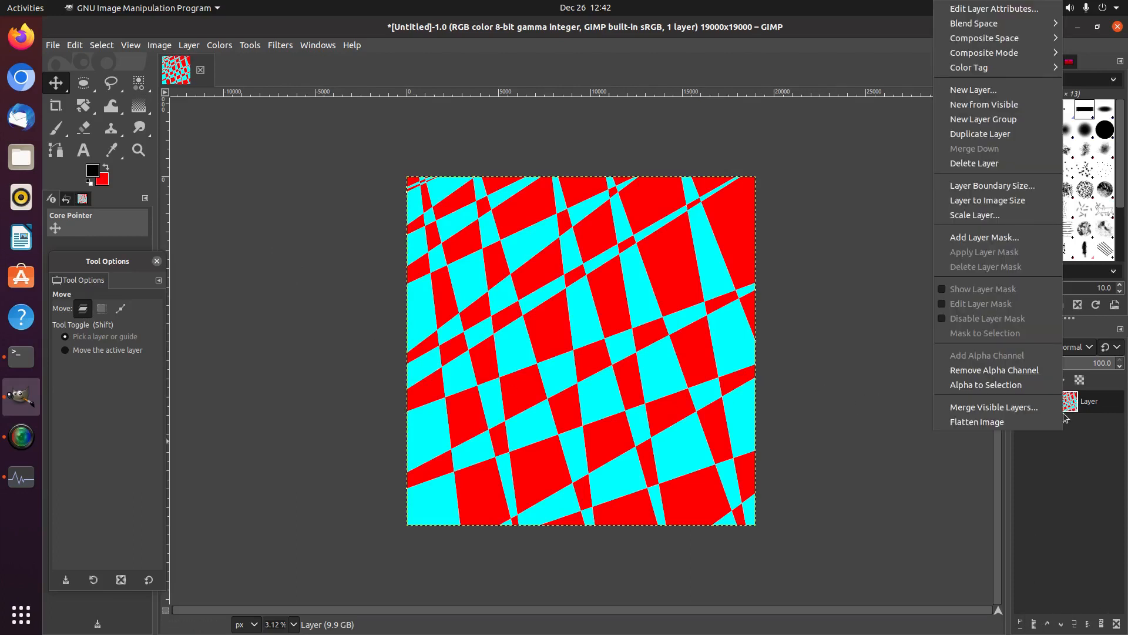
click(981, 135)
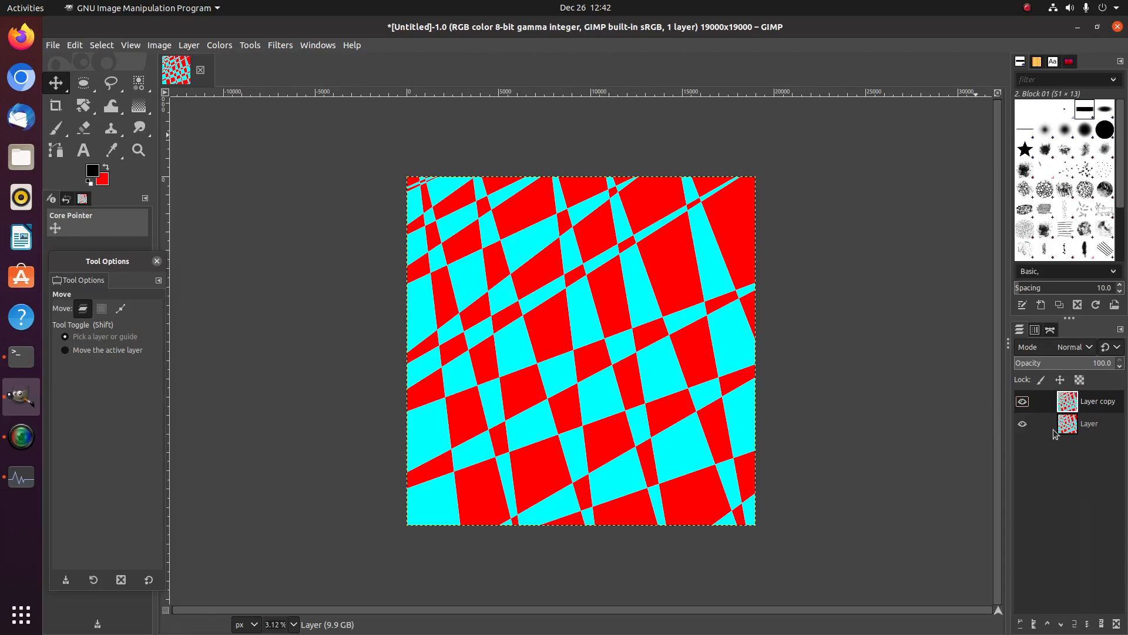
Step: Warp the upper and left parts of the copied layer with Warp Transform strokes set to Swirl clockwise
click(110, 107)
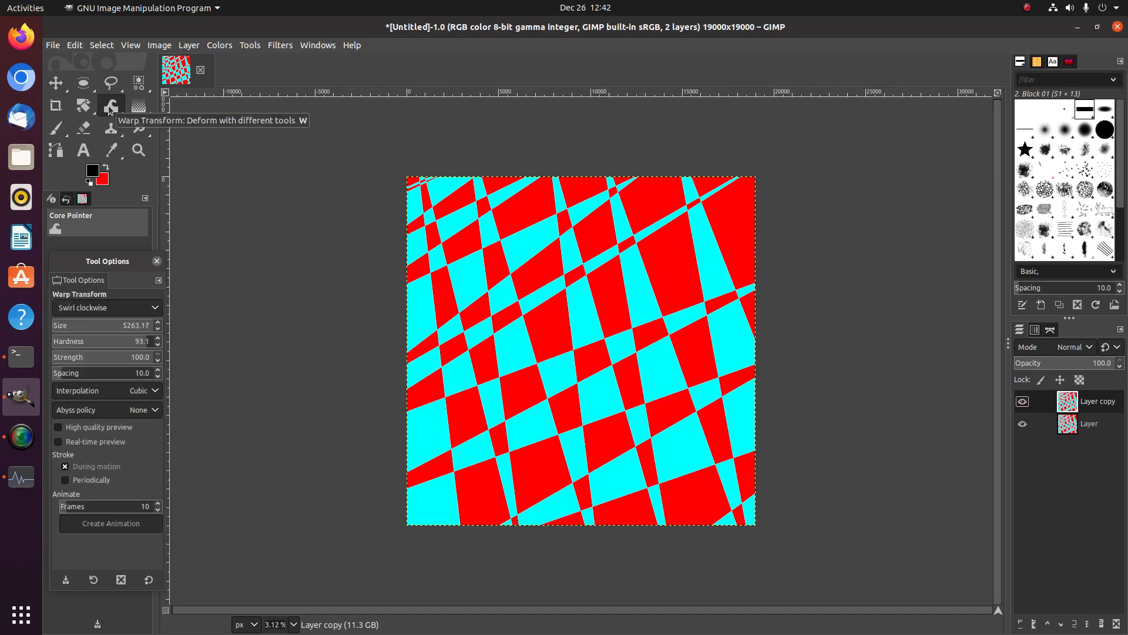
click(117, 311)
click(115, 312)
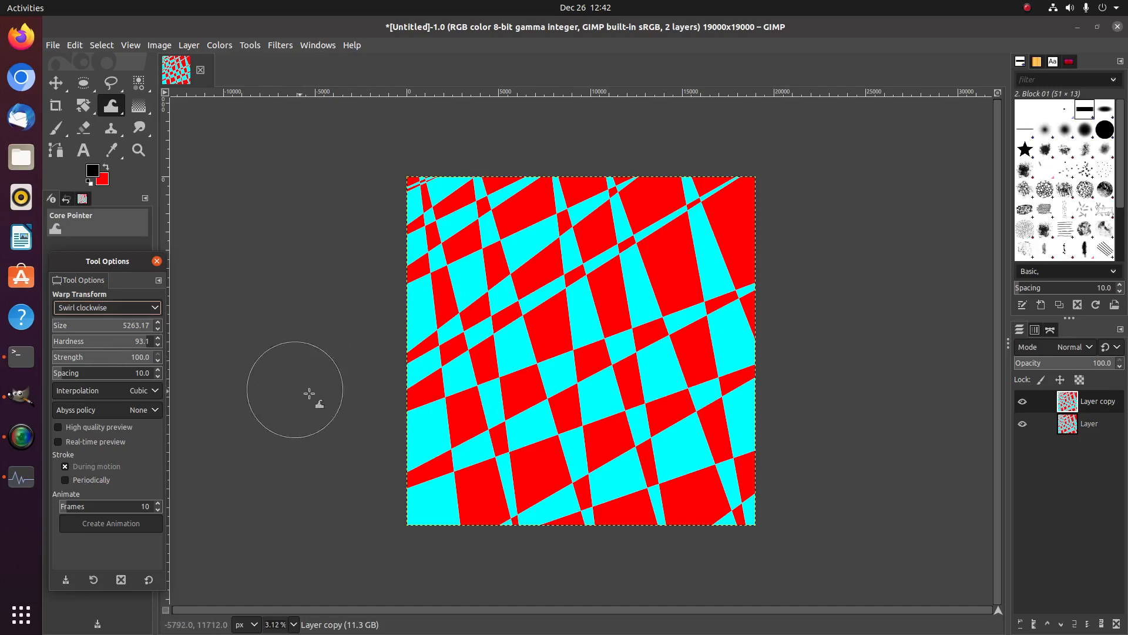
mouse_move(423, 219)
mouse_down()
mouse_move(450, 191)
mouse_move(511, 201)
mouse_move(685, 188)
mouse_move(758, 209)
mouse_move(737, 266)
mouse_move(580, 255)
mouse_up()
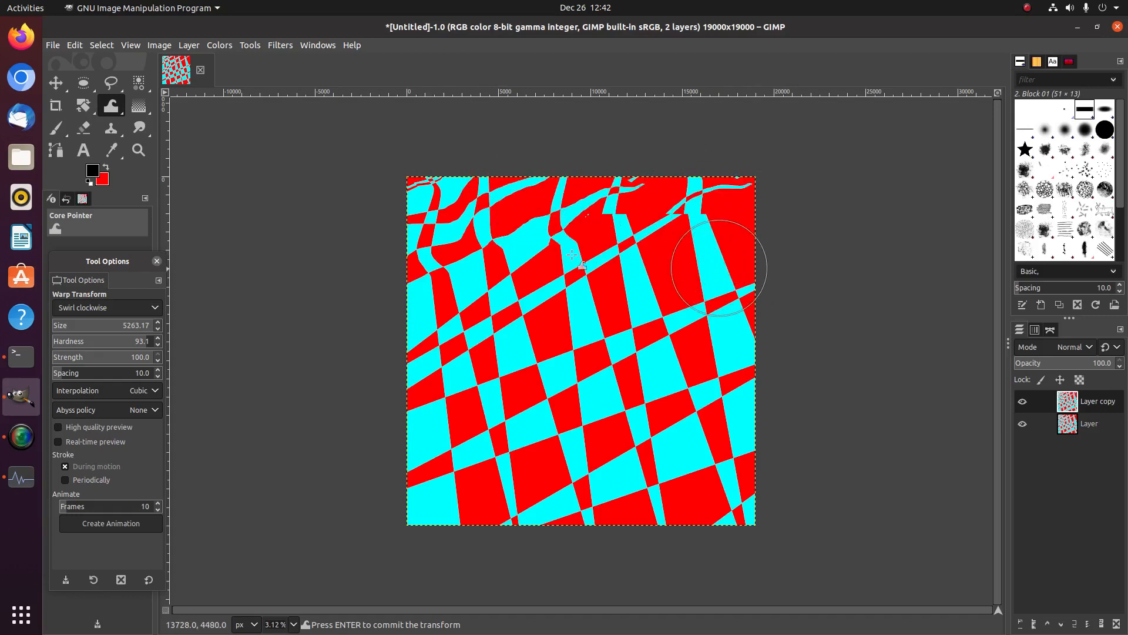
drag(507, 259, 444, 271)
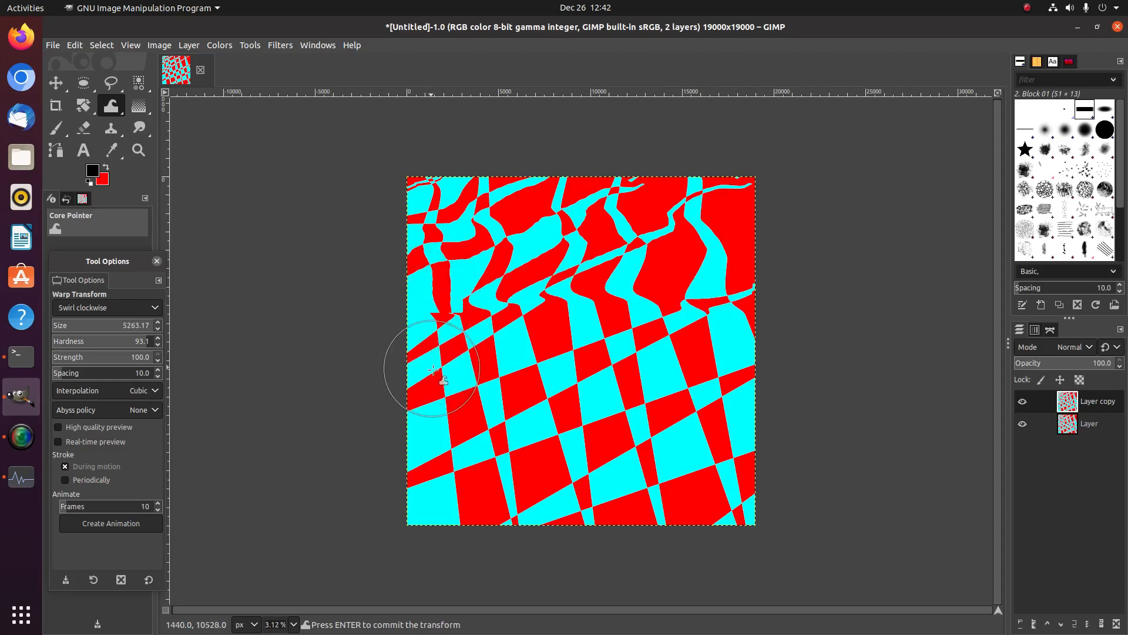
mouse_move(438, 384)
mouse_down()
mouse_move(437, 475)
mouse_move(482, 527)
mouse_move(496, 503)
mouse_move(503, 382)
mouse_up()
mouse_move(526, 419)
mouse_down()
mouse_move(555, 525)
mouse_move(532, 320)
mouse_up()
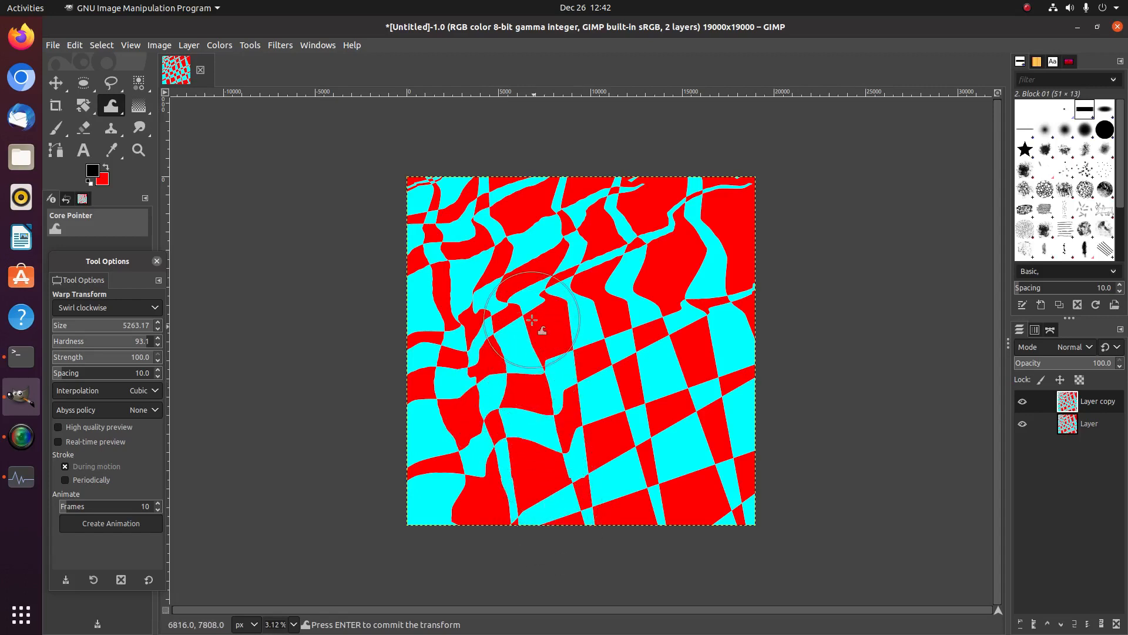
drag(561, 356, 567, 386)
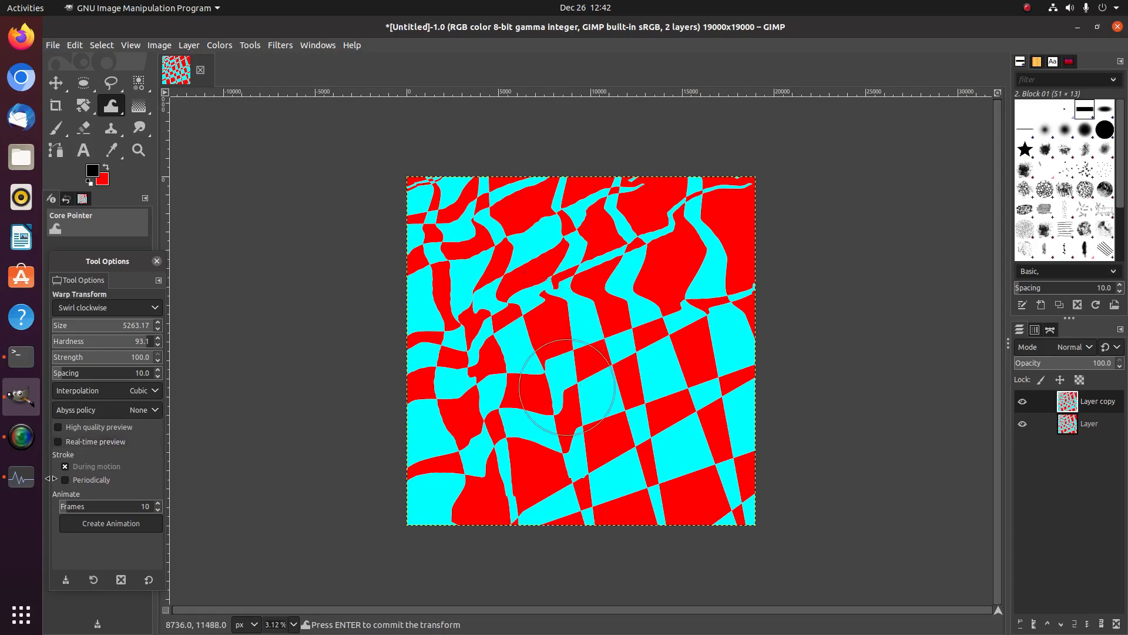
Step: Check the CPU and memory usage in System Monitor and return to GIMP
click(21, 477)
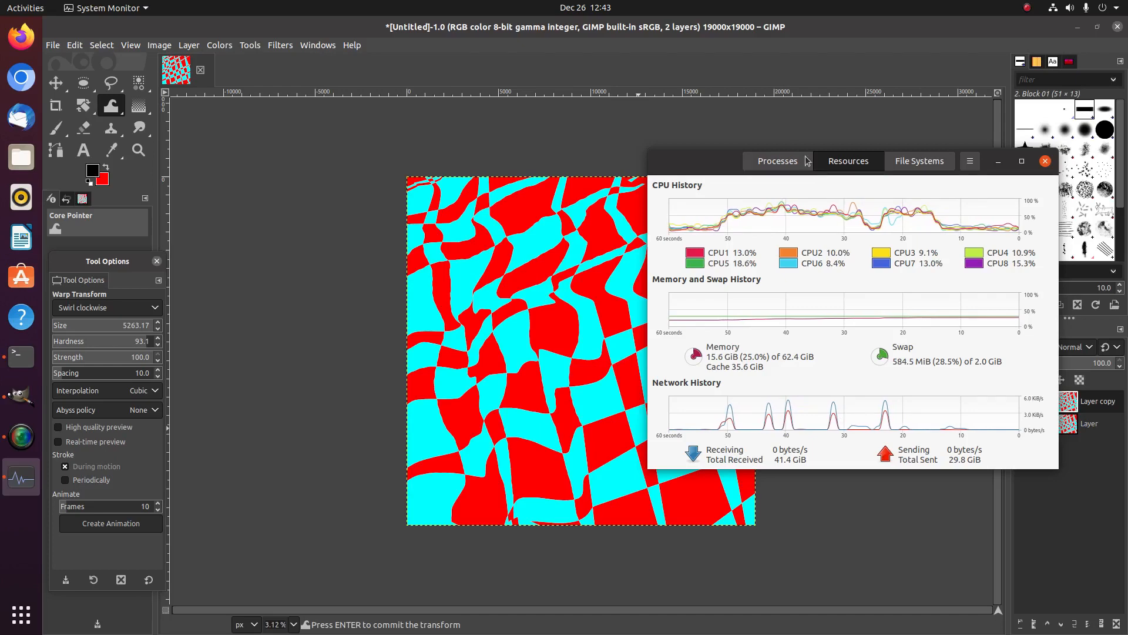
click(690, 31)
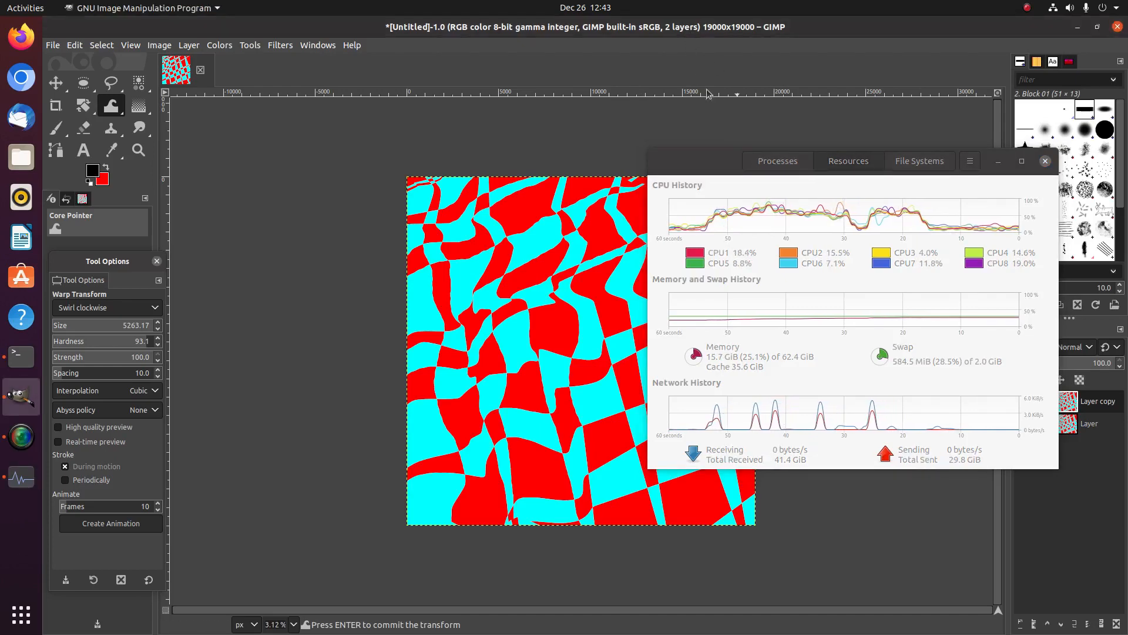
click(997, 162)
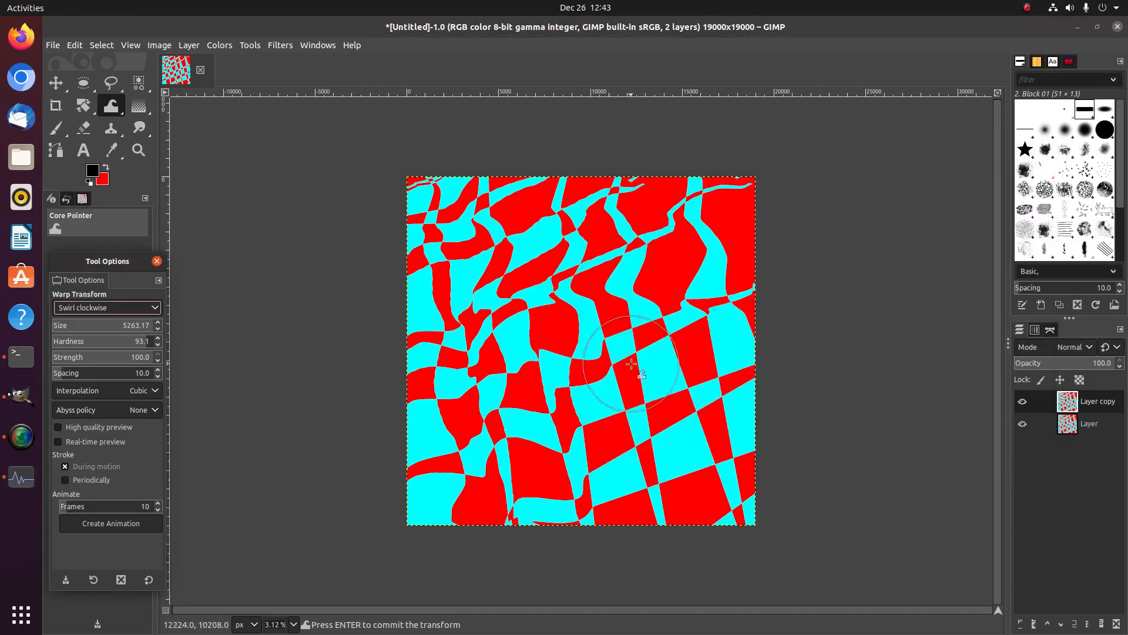
Step: Swirl the remaining straight areas at the lower right and warp the whole pattern again with the size raised to 8475.08
mouse_move(733, 287)
mouse_down()
mouse_move(755, 300)
mouse_move(705, 379)
mouse_move(692, 381)
mouse_up()
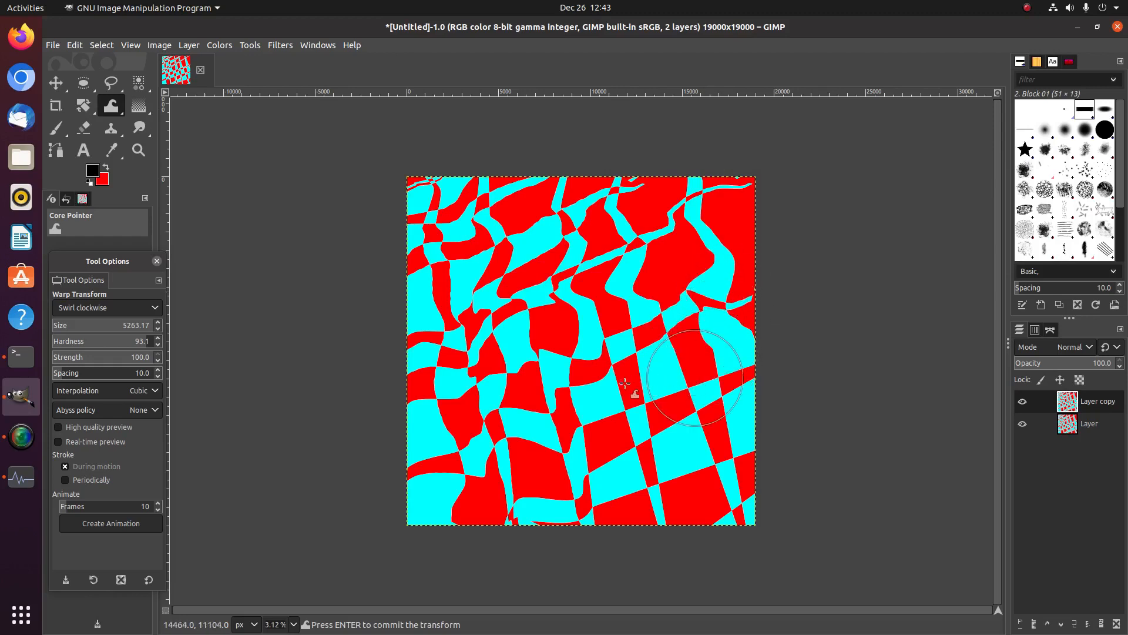
mouse_move(597, 411)
mouse_down()
mouse_move(622, 479)
mouse_move(655, 508)
mouse_move(754, 510)
mouse_move(681, 406)
mouse_up()
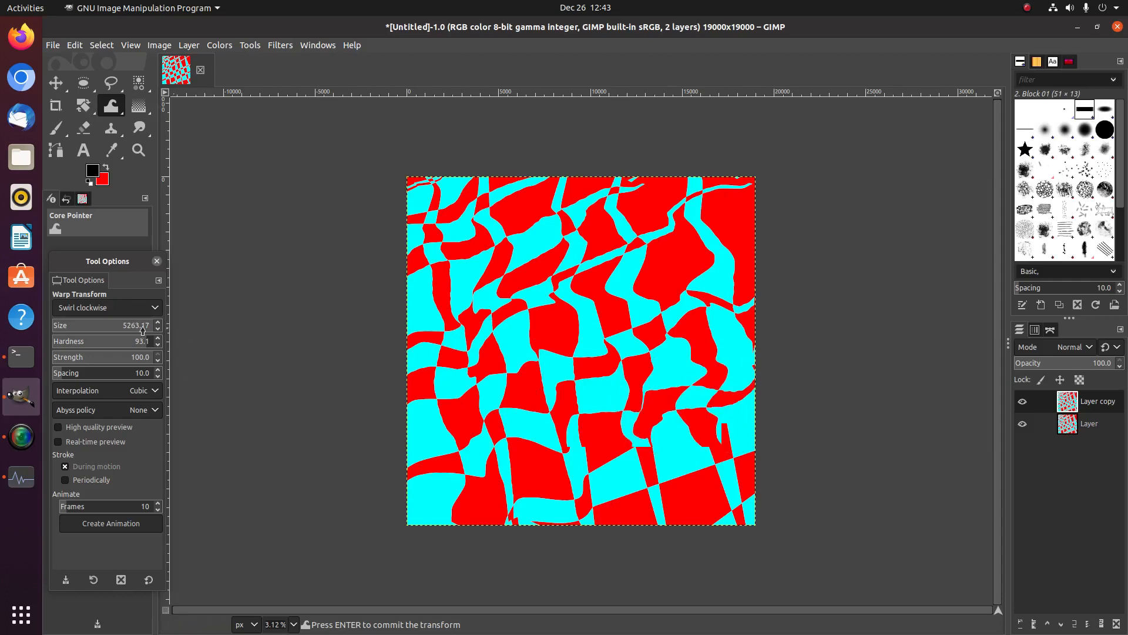
drag(142, 325, 240, 333)
click(113, 323)
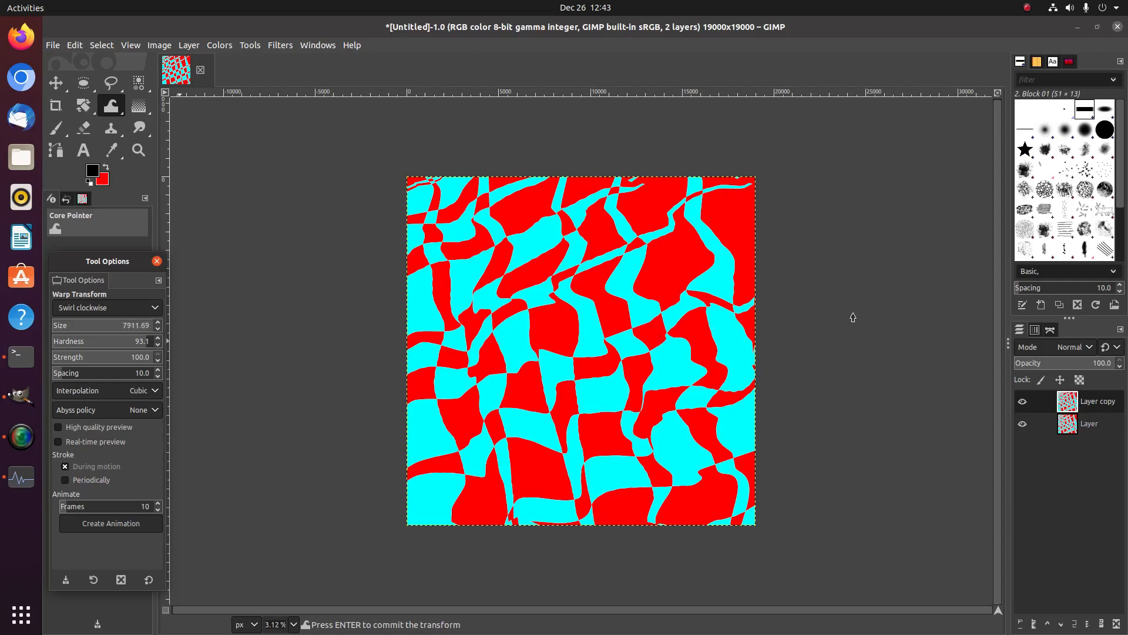
click(428, 194)
mouse_move(428, 194)
mouse_down()
mouse_move(477, 237)
mouse_move(552, 360)
mouse_up()
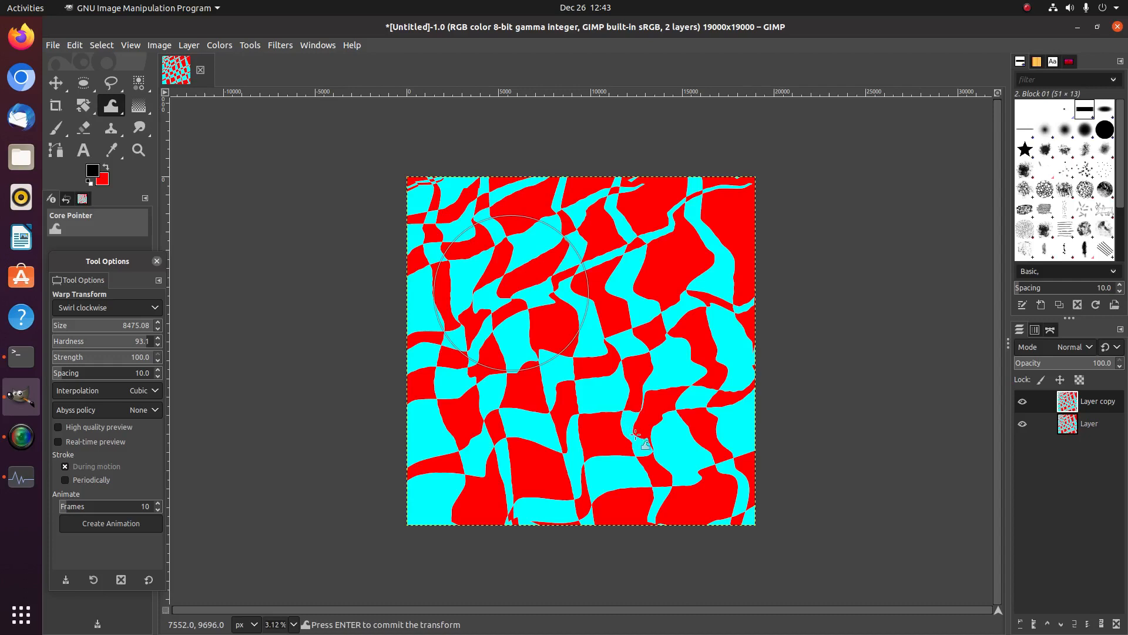
drag(691, 489, 755, 522)
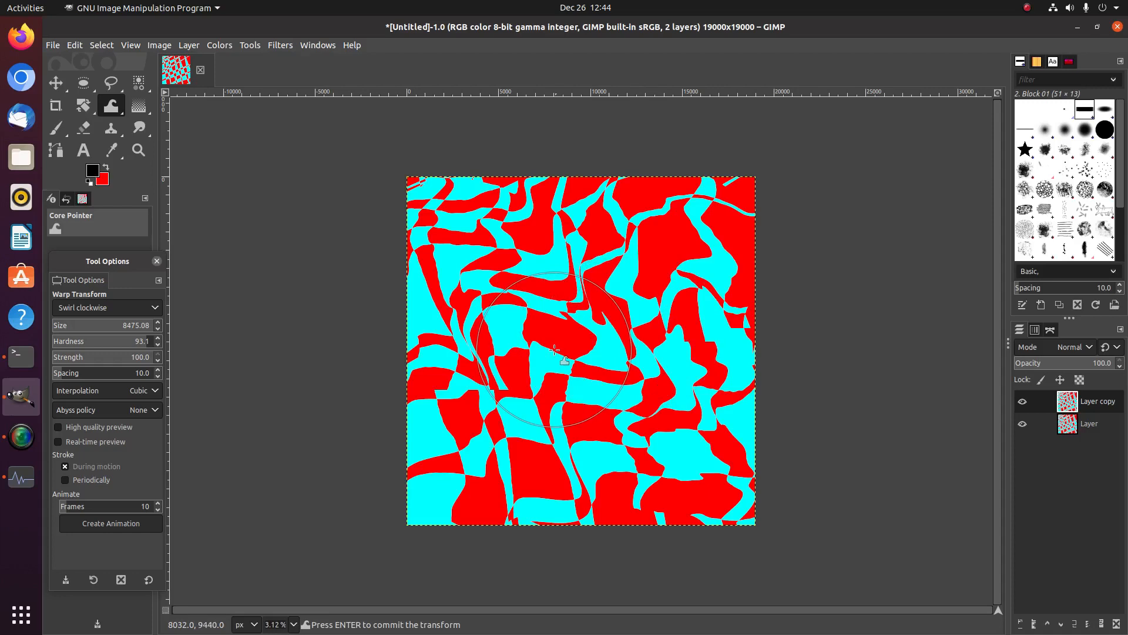
drag(534, 341, 468, 359)
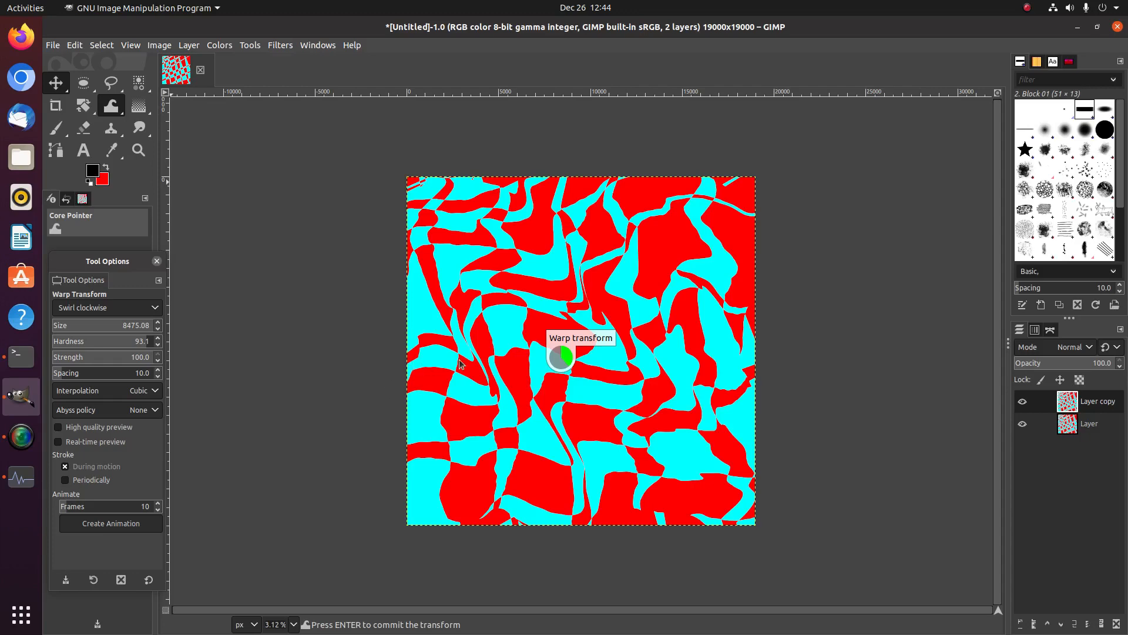
Step: Commit the warp by switching to the Move tool, watching the CPU and memory load in System Monitor before returning to GIMP
click(21, 478)
drag(719, 161, 768, 228)
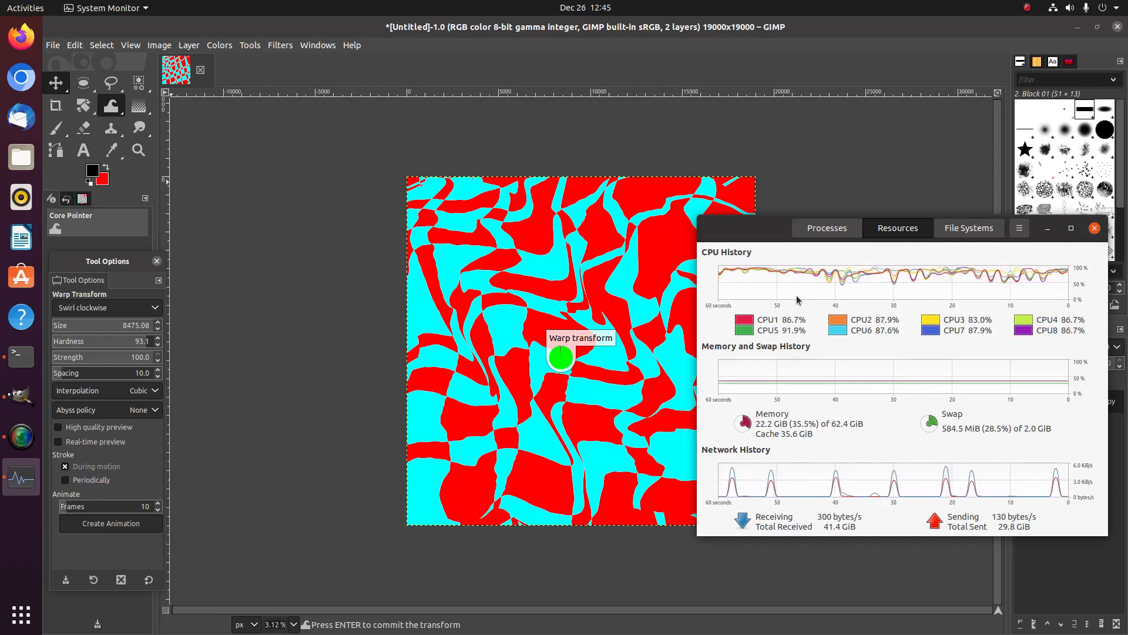
key(m)
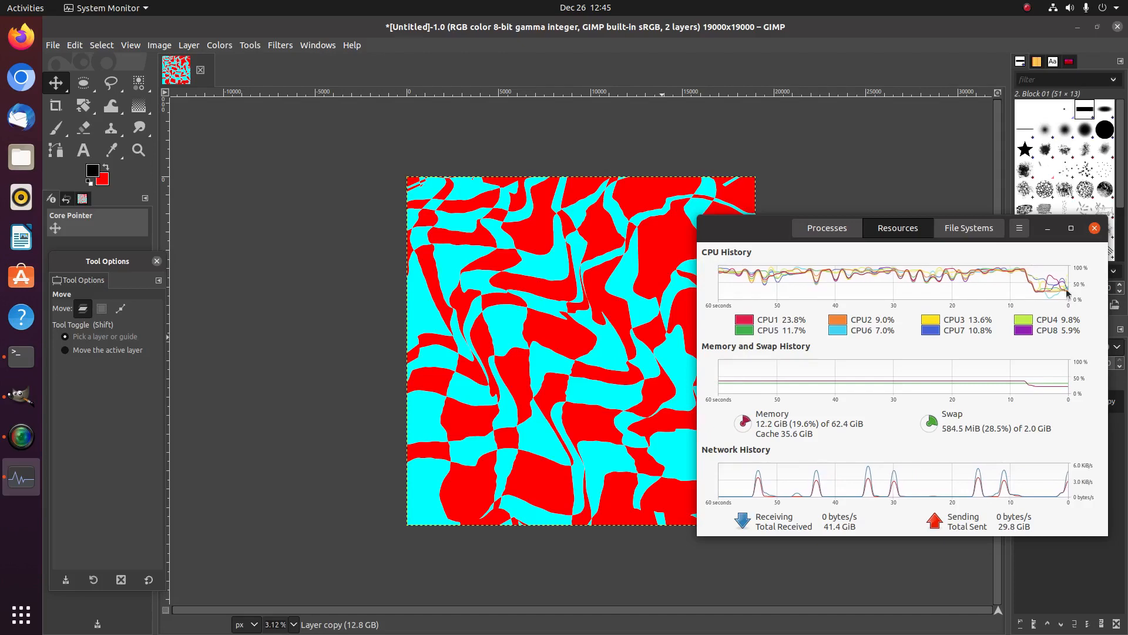
click(846, 11)
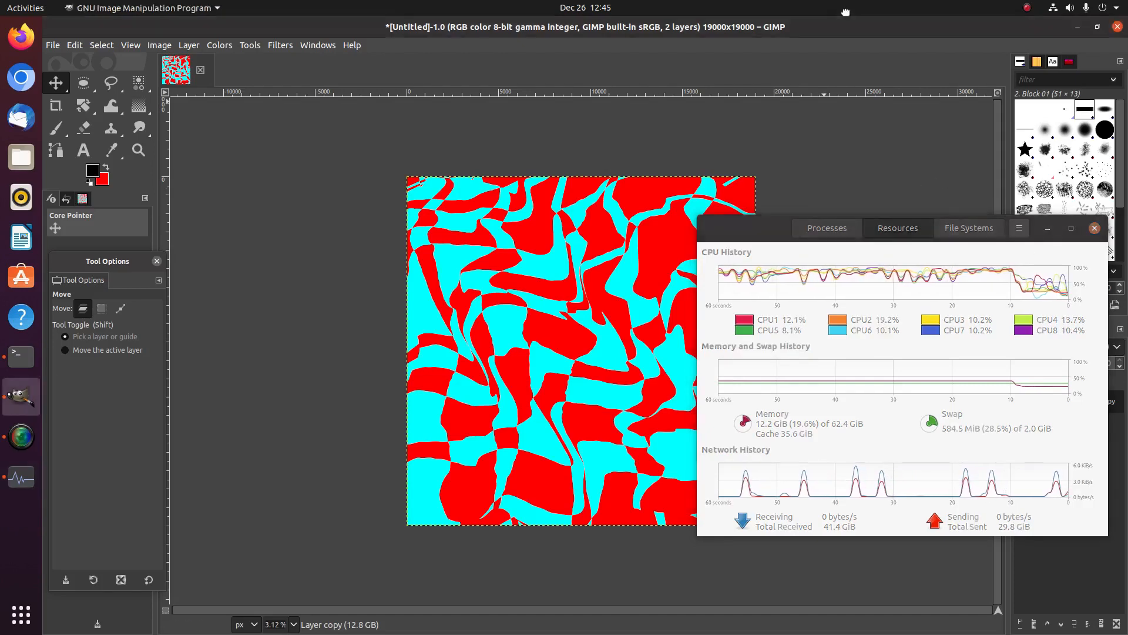
click(1050, 230)
click(1049, 232)
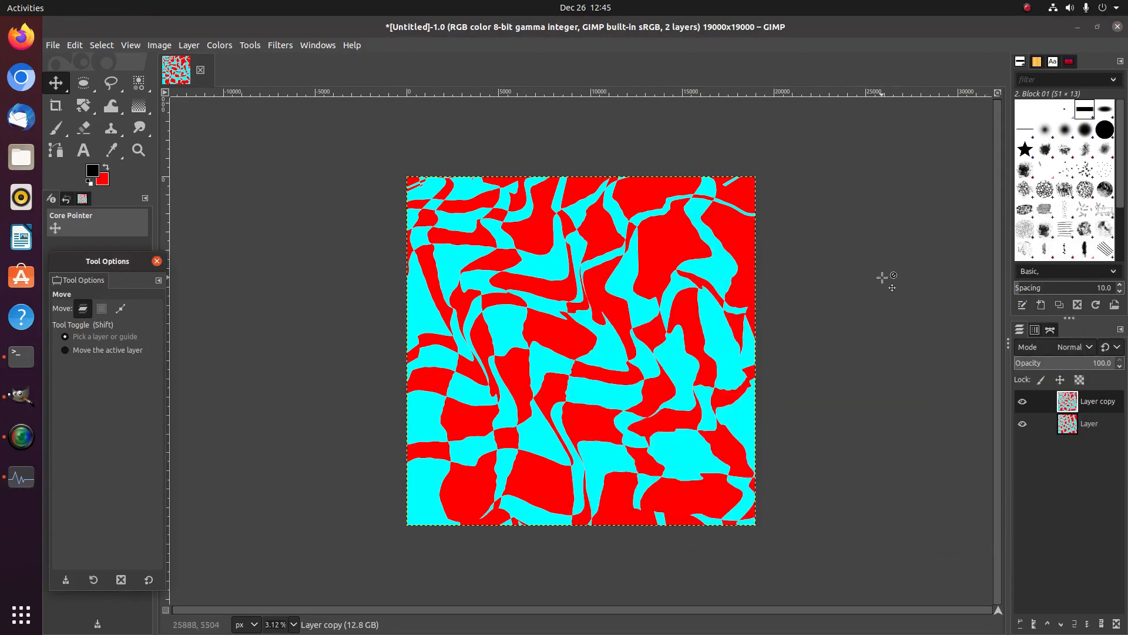
Step: Merge the visible layers into one layer clipped to the image
right_click(1066, 431)
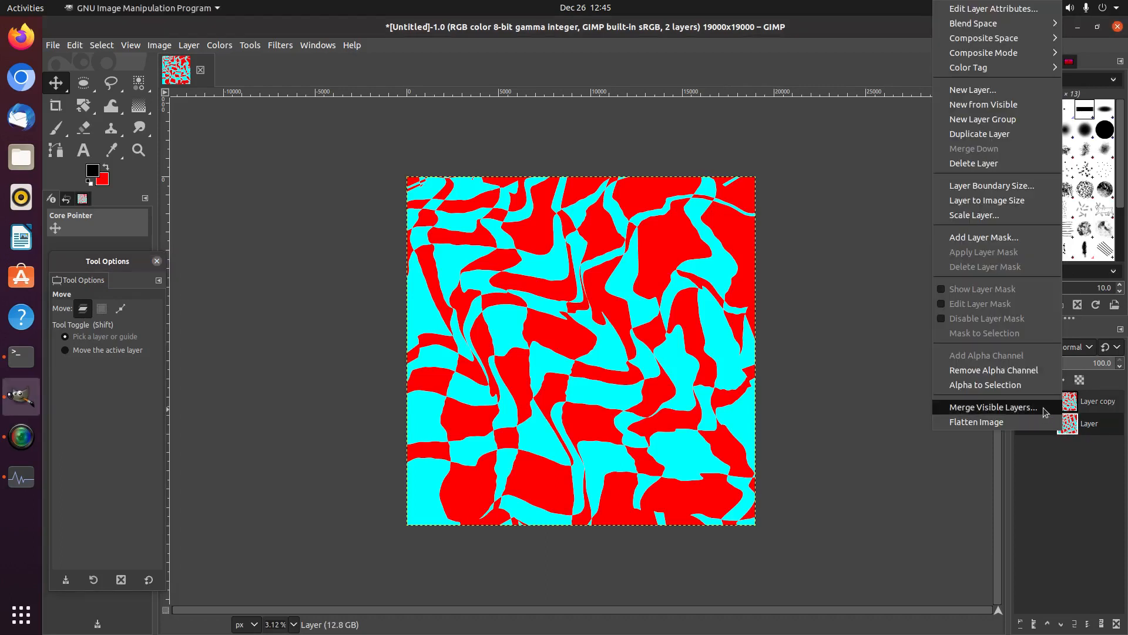
click(970, 471)
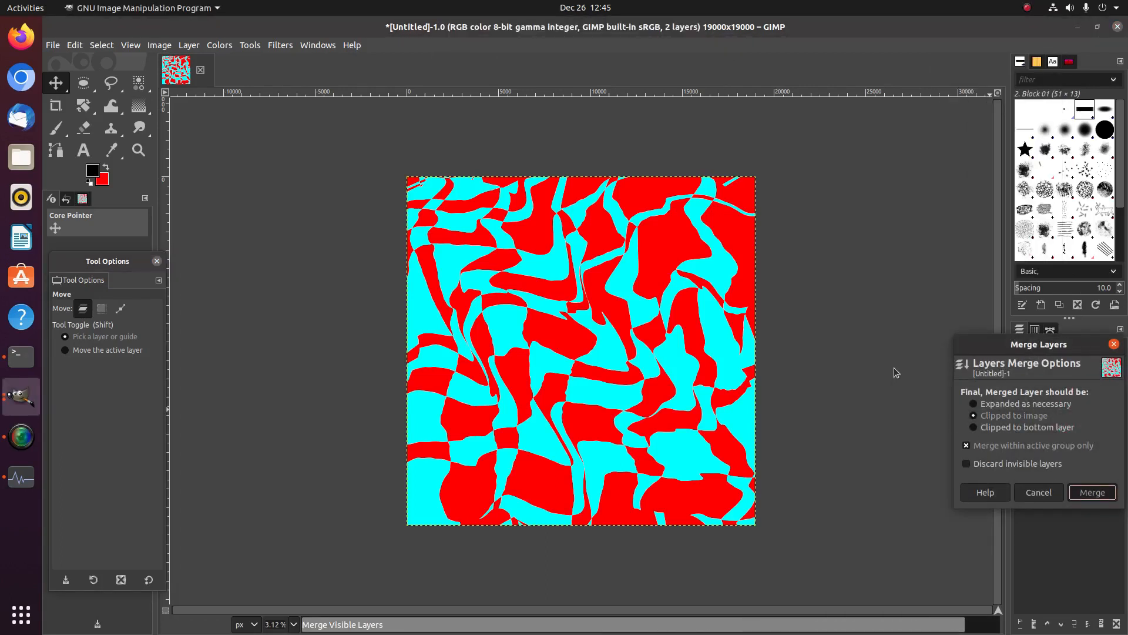
Step: Apply the Kaleidoscope distortion to the merged layer with 12 mirrors, Trim X 0.496 and Trim Y 0.497
click(288, 44)
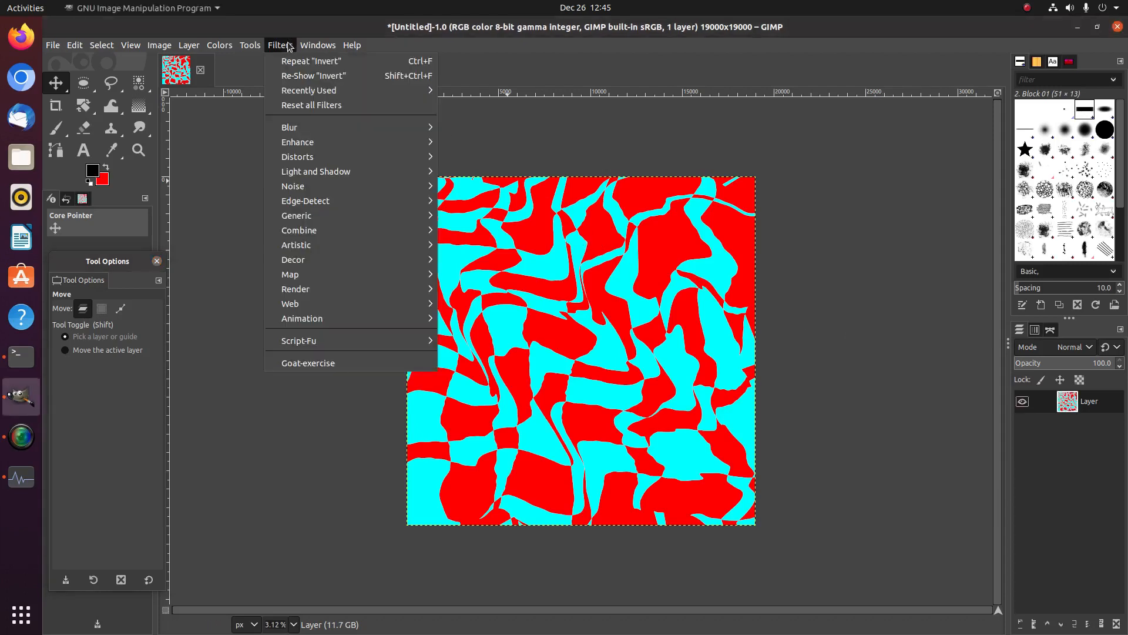
mouse_move(334, 159)
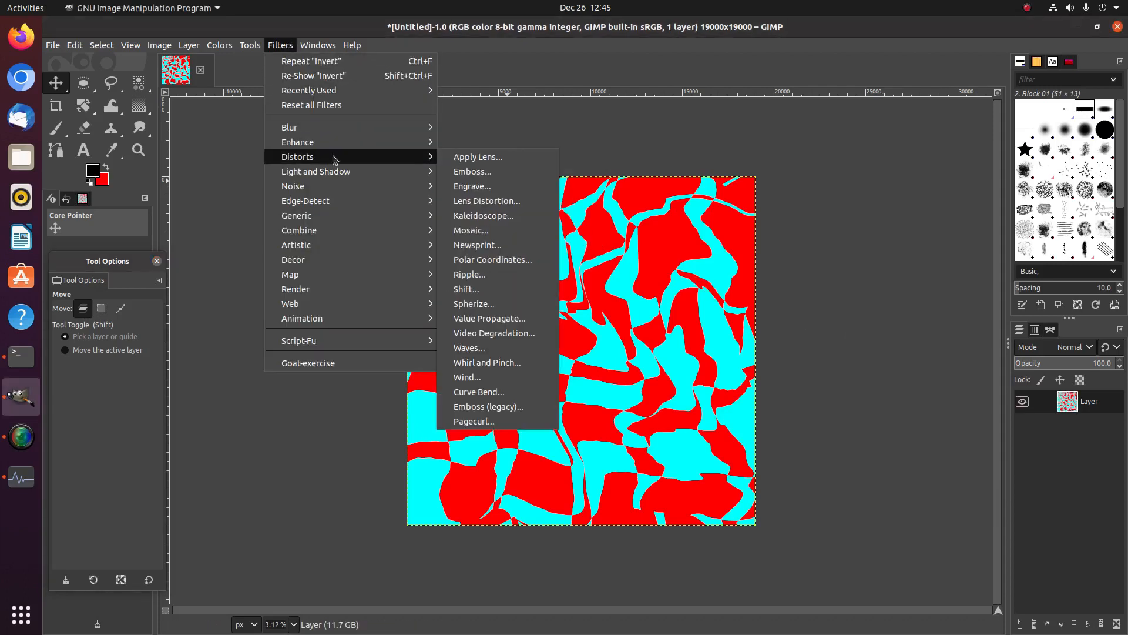
click(502, 215)
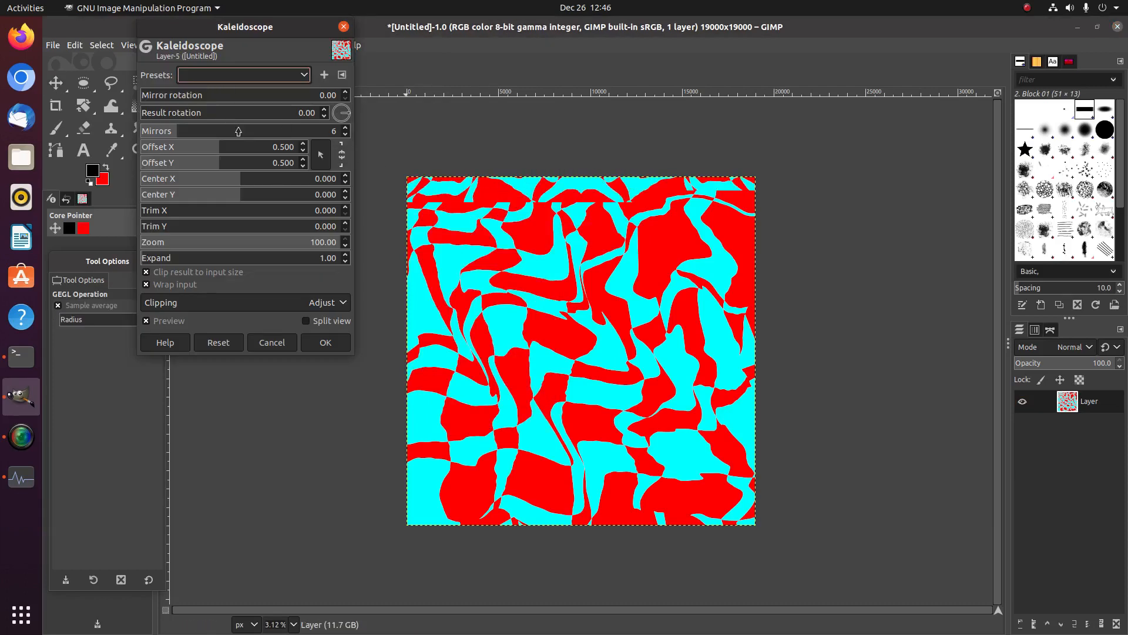
click(237, 133)
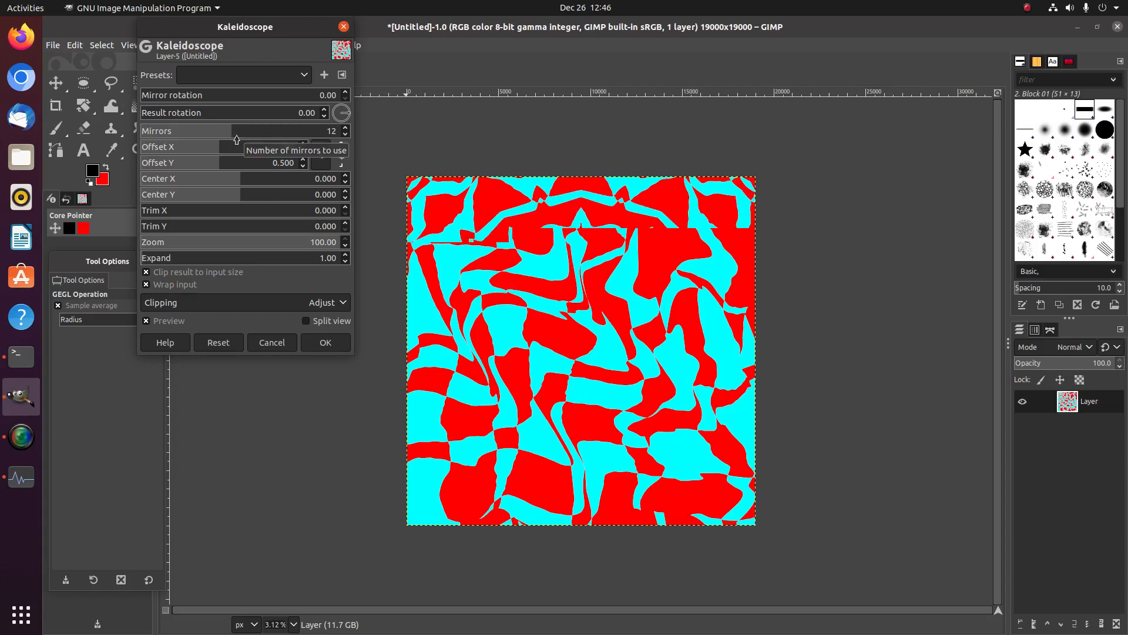
click(338, 212)
click(338, 226)
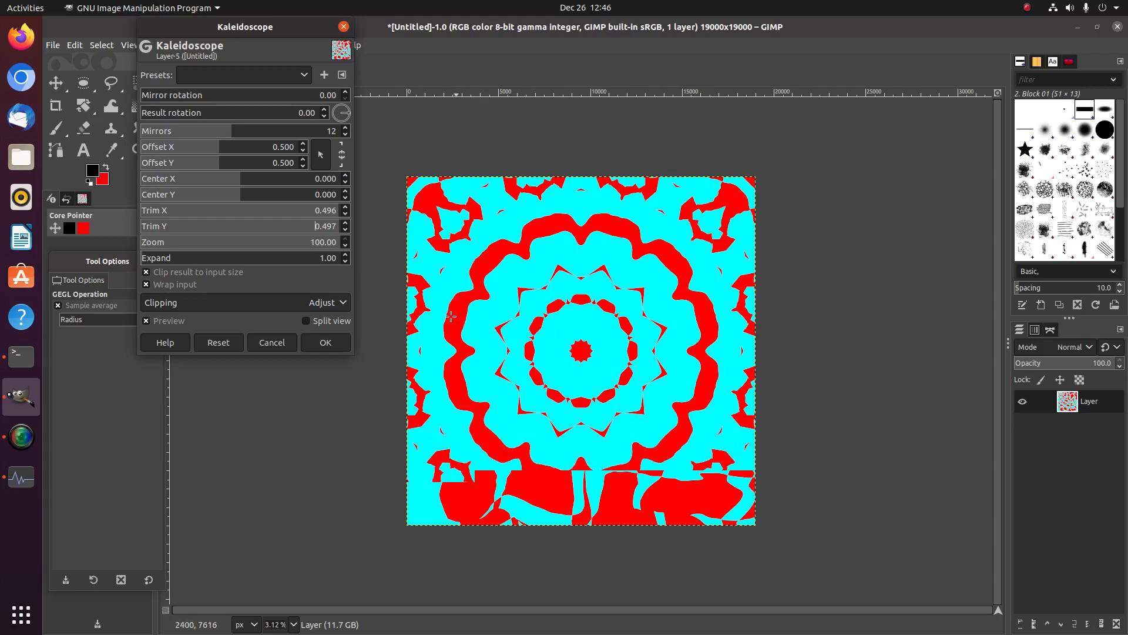
click(347, 344)
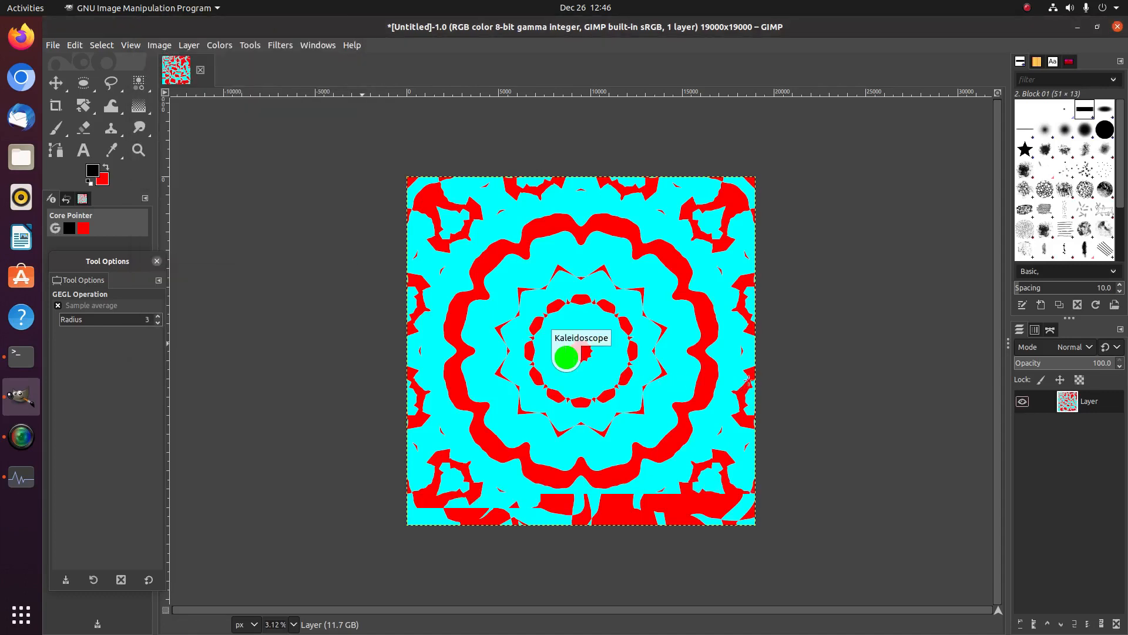
Step: Duplicate the kaleidoscope pattern layer
right_click(1067, 405)
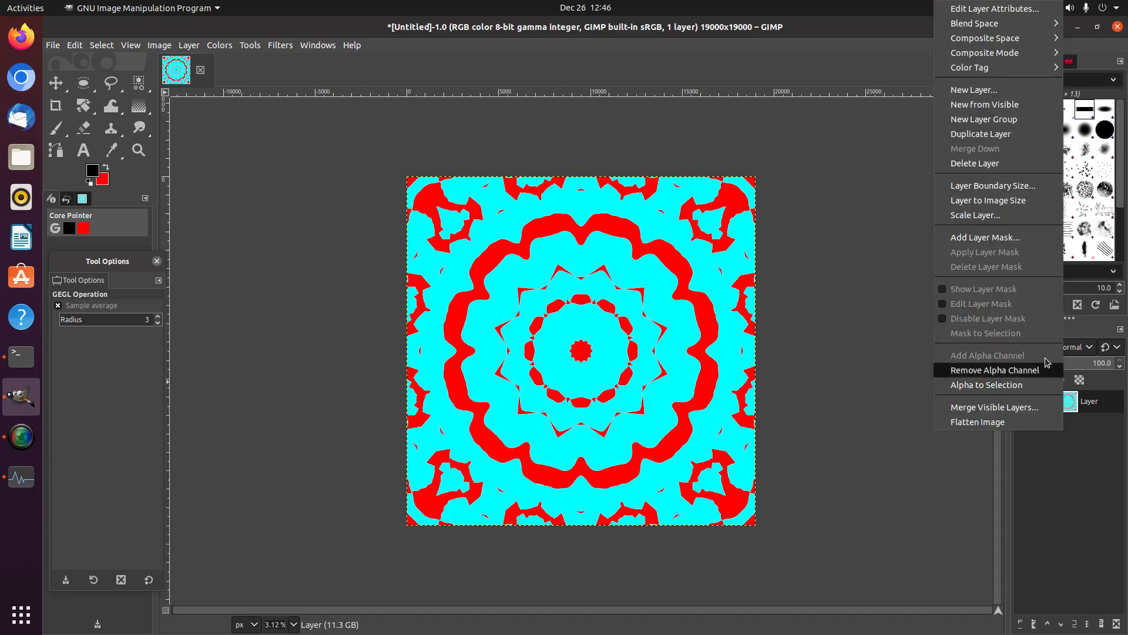
click(998, 136)
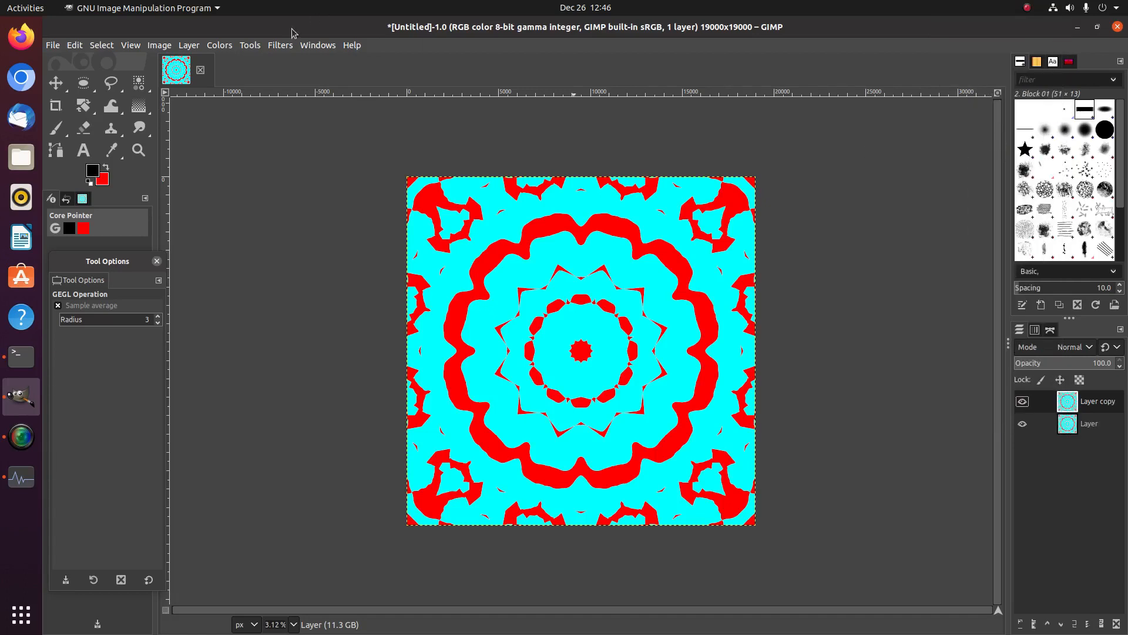
Step: Apply the Kaleidoscope filter to the duplicated layer with 12 mirrors, Trim X and Trim Y 0.493, and Zoom 57.40
click(280, 45)
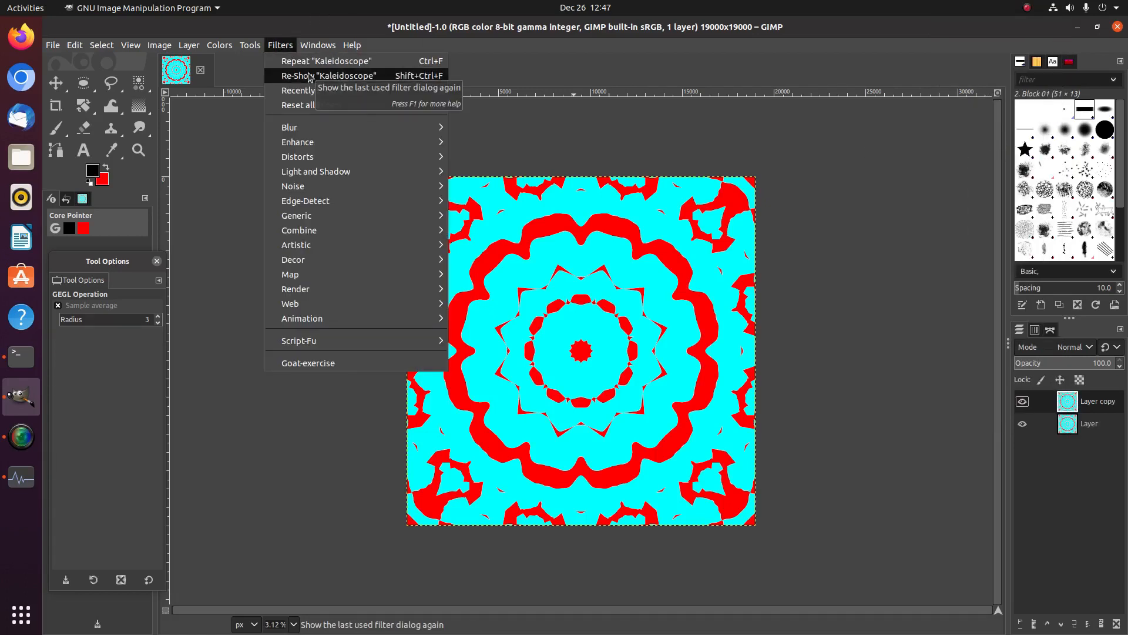
click(310, 77)
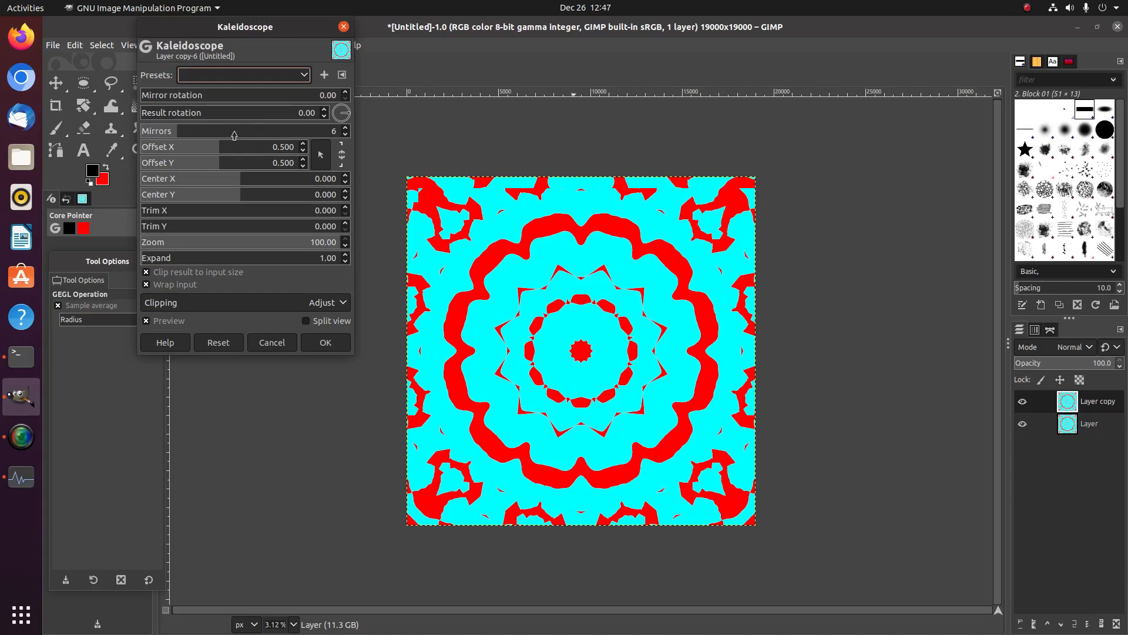
click(237, 130)
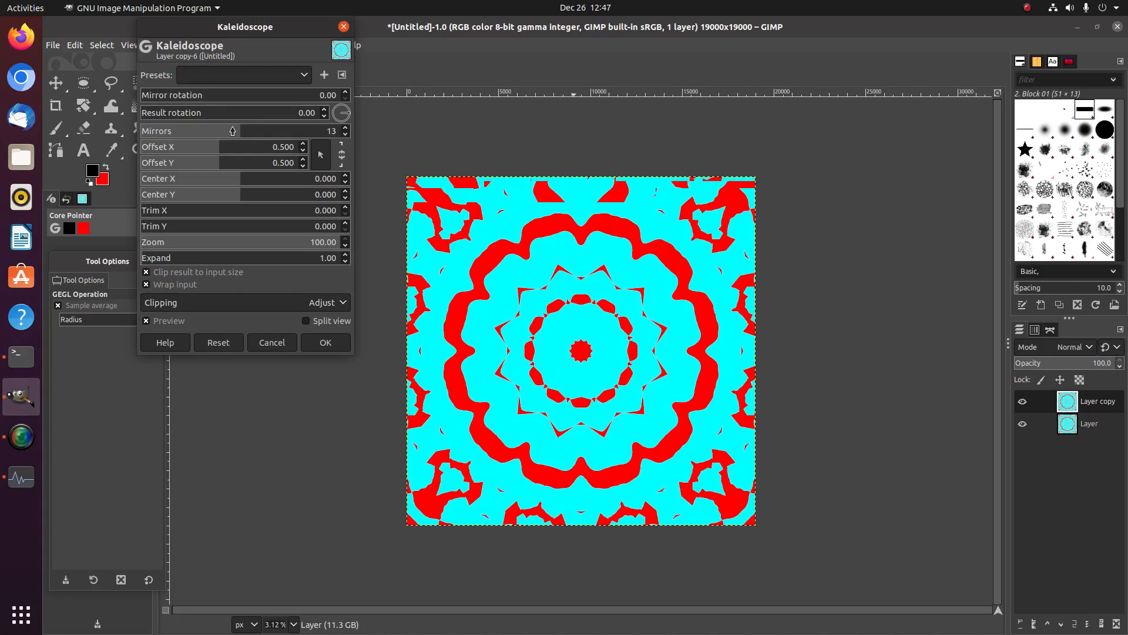
click(337, 212)
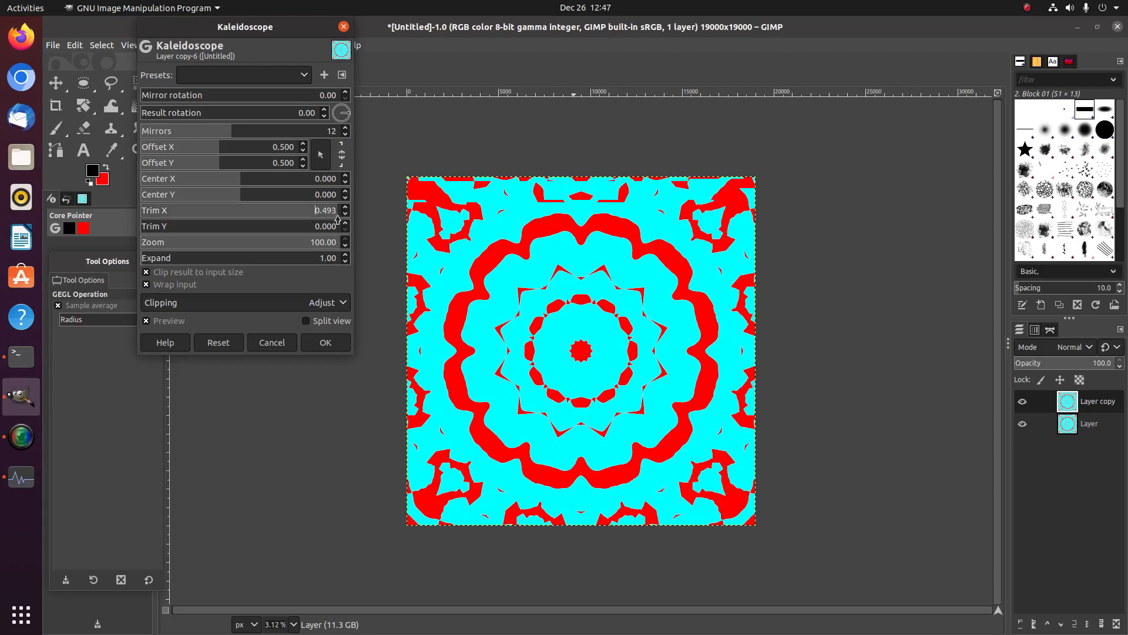
click(336, 225)
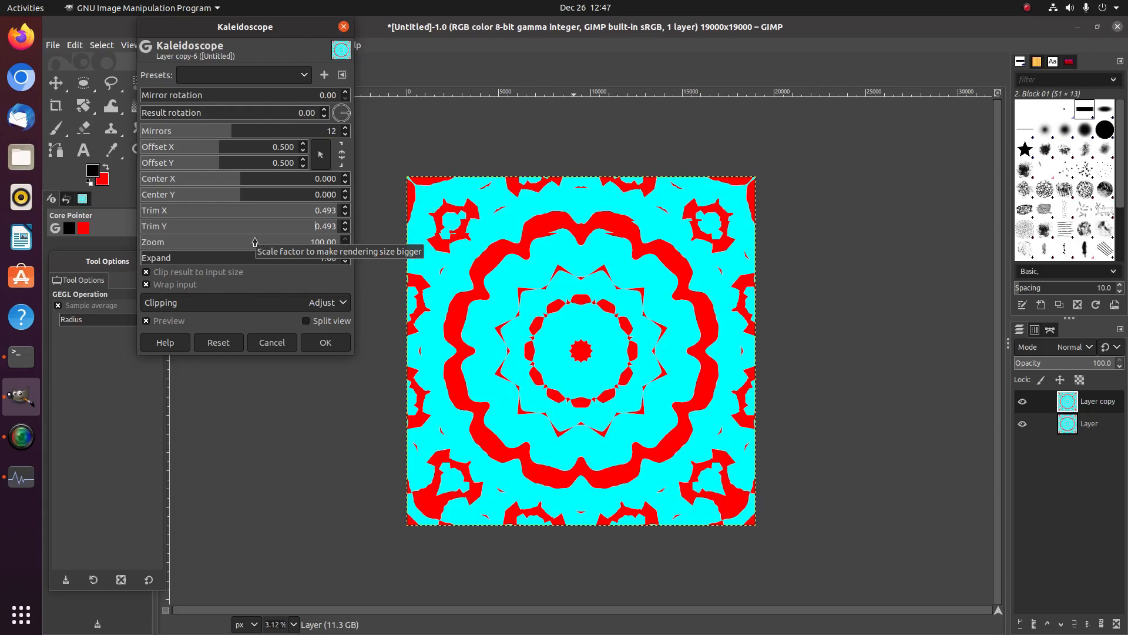
click(255, 242)
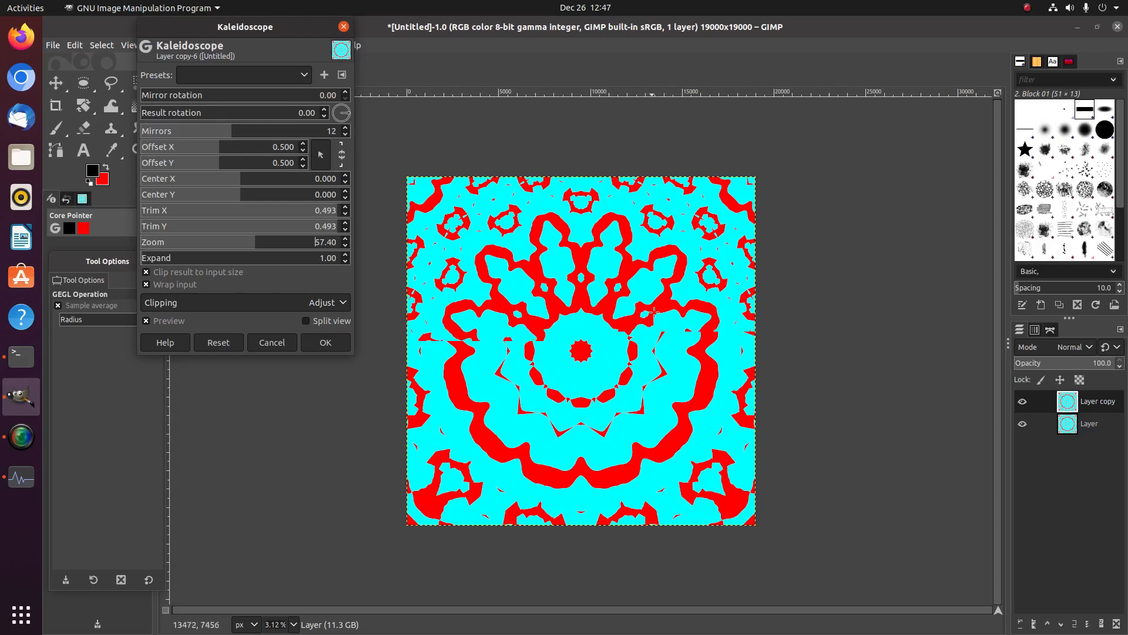
click(325, 342)
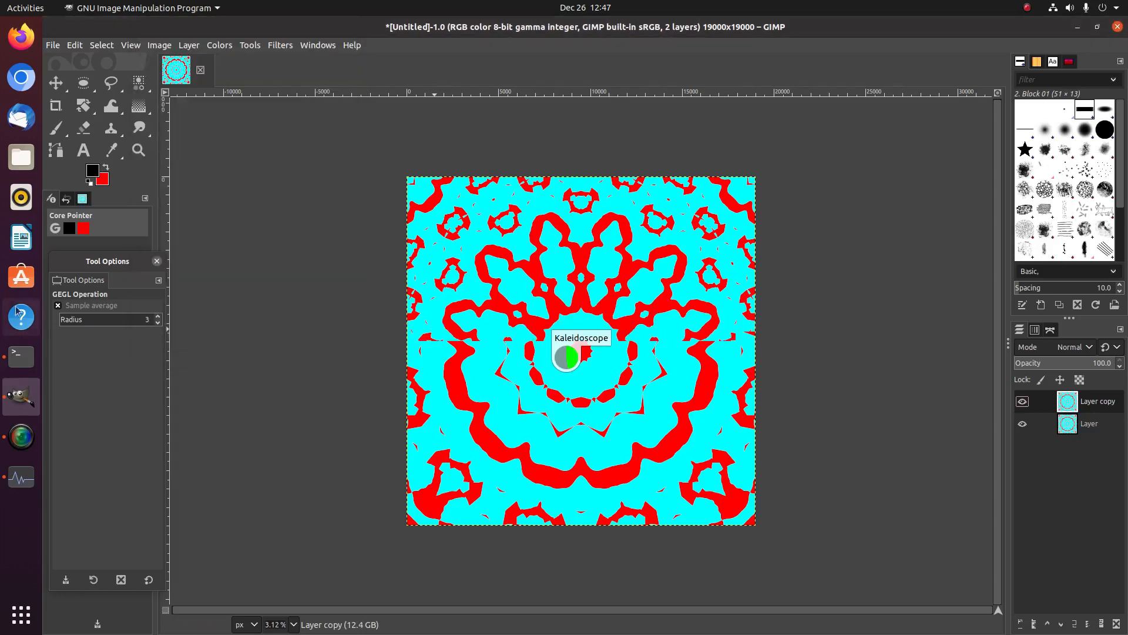
Step: Repeat the Kaleidoscope filter with the same settings, watching the CPU and memory load in System Monitor before minimizing it
click(21, 470)
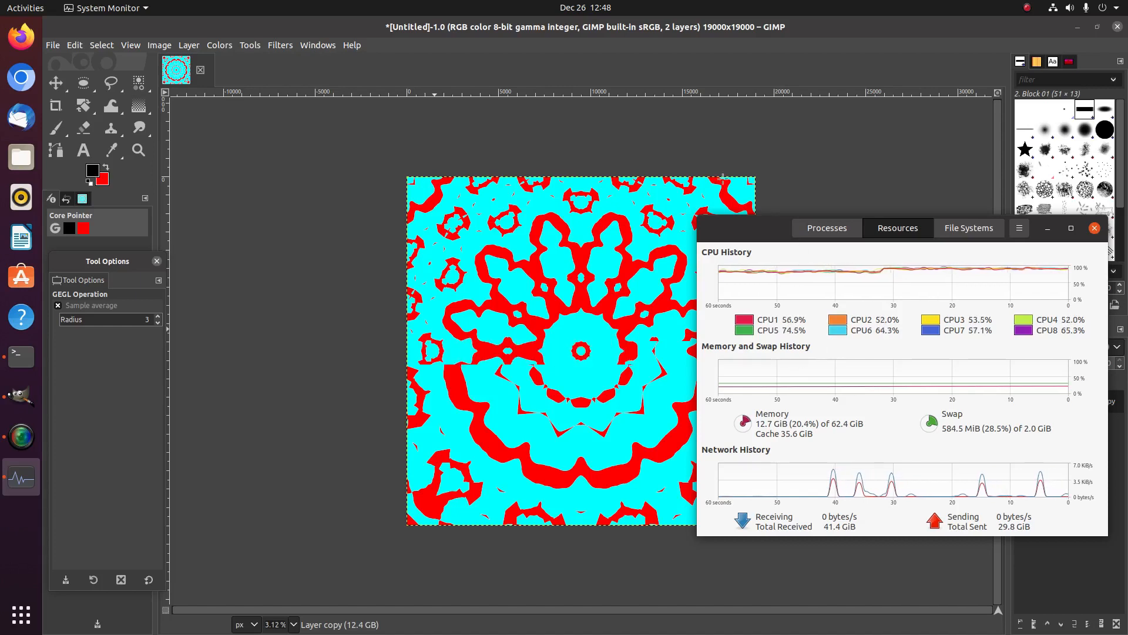
click(276, 45)
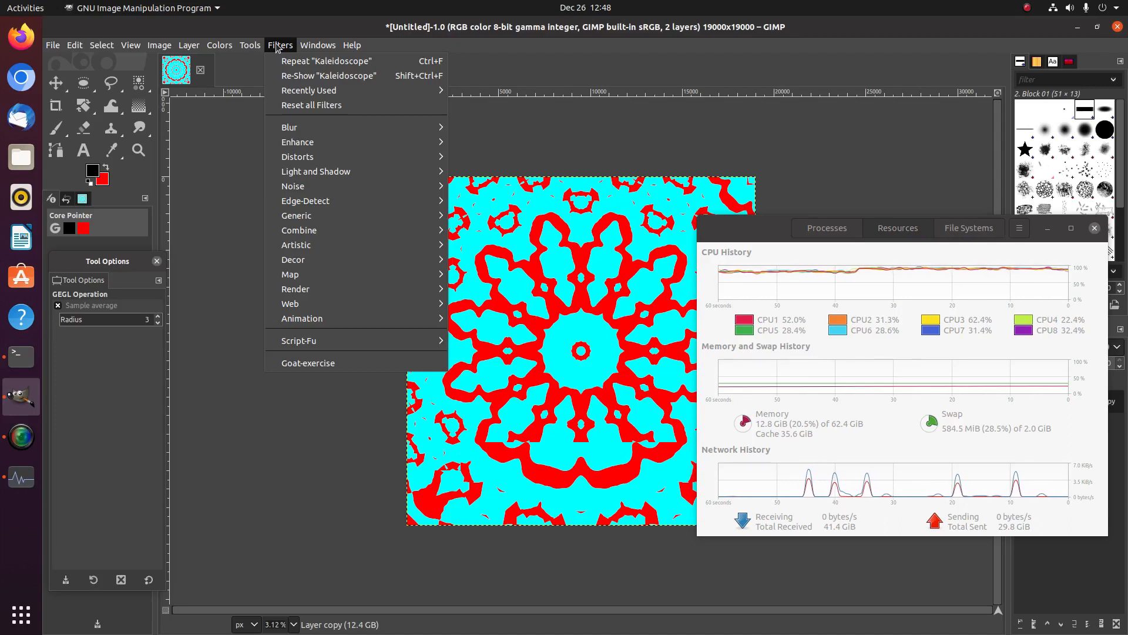
click(294, 62)
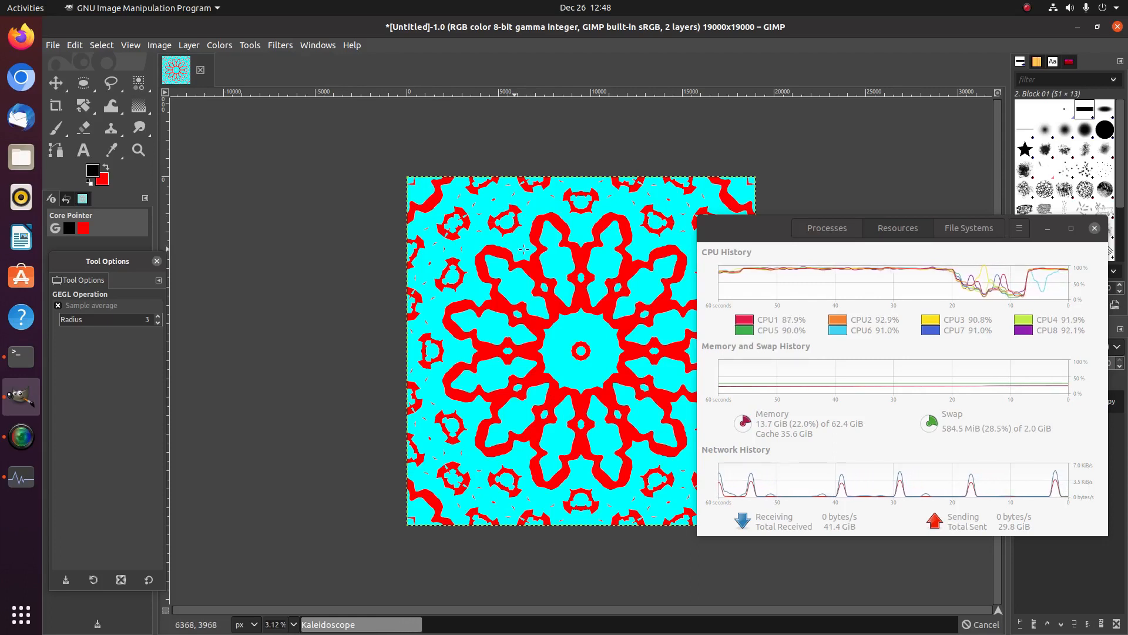
click(1046, 229)
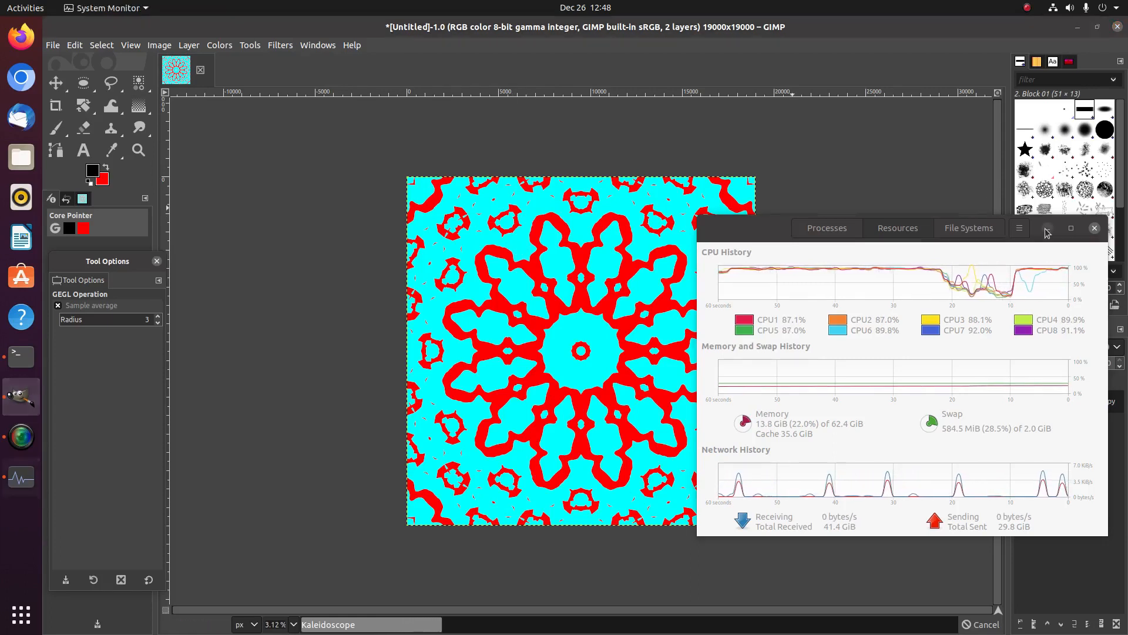
click(1046, 231)
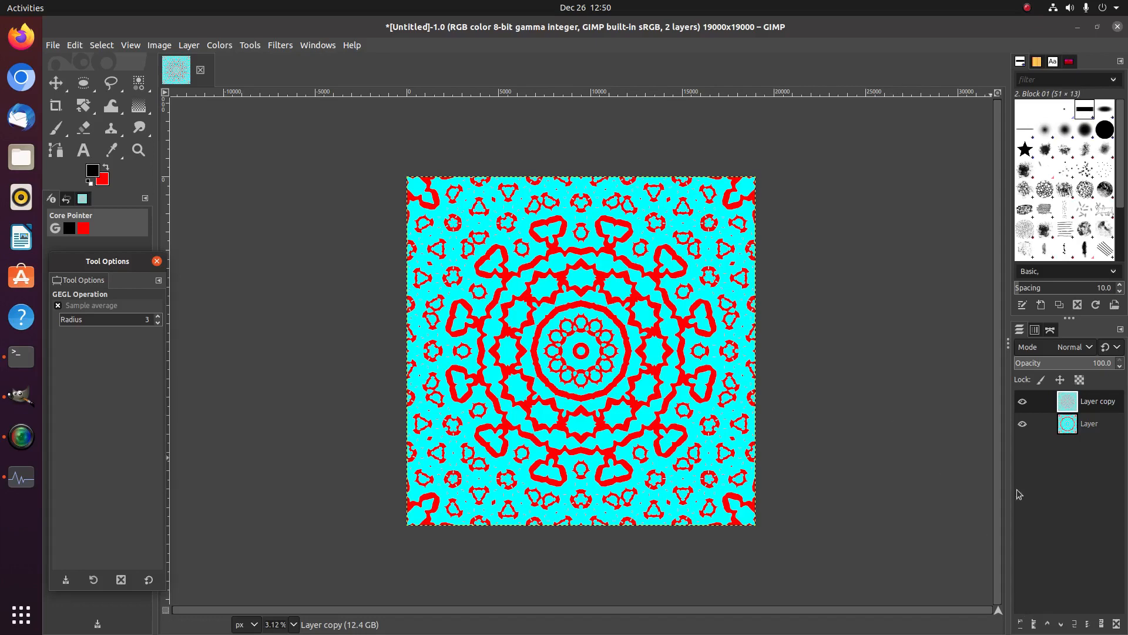
Step: Add a transparent 19000 x 19000 px layer above the duplicate and set the foreground color to light cyan 53ffff for the Paintbrush
click(1020, 624)
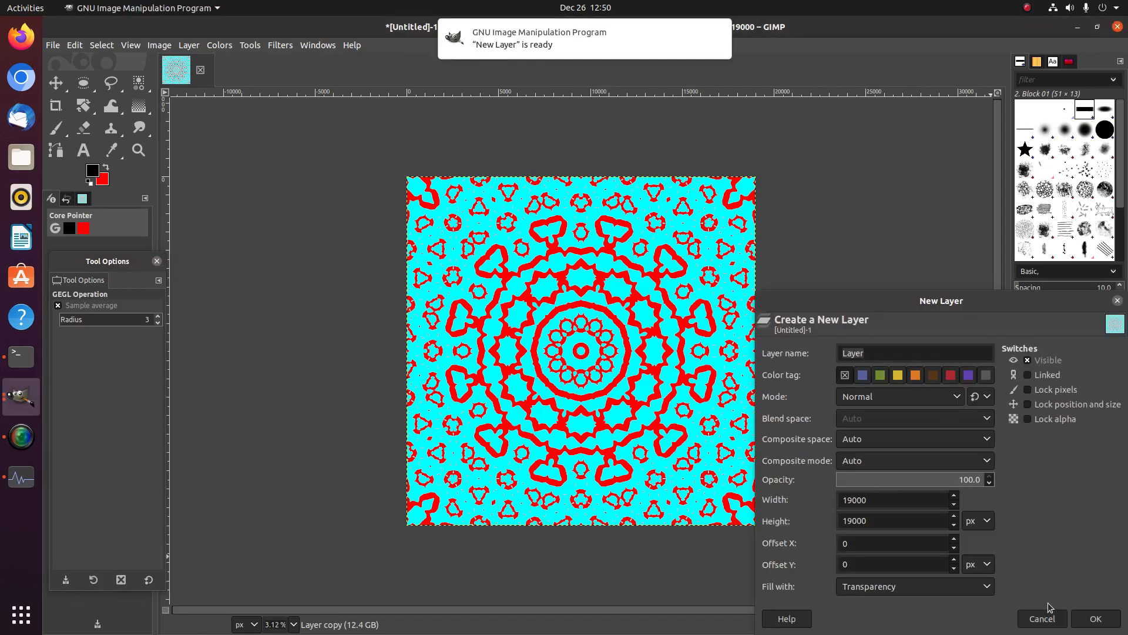
click(1041, 617)
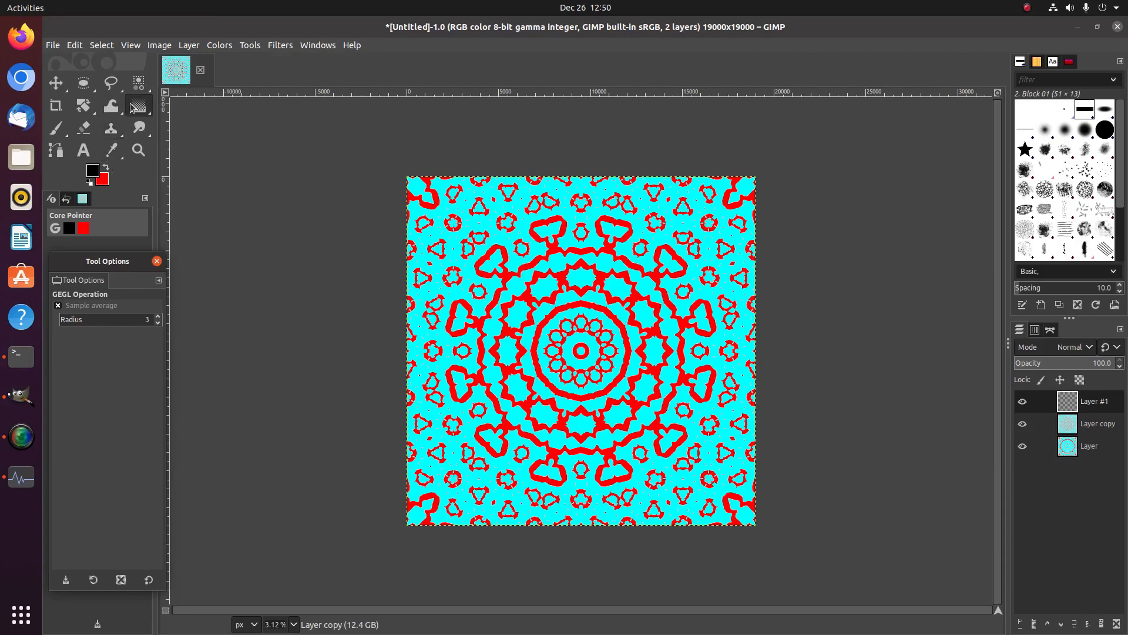
click(58, 129)
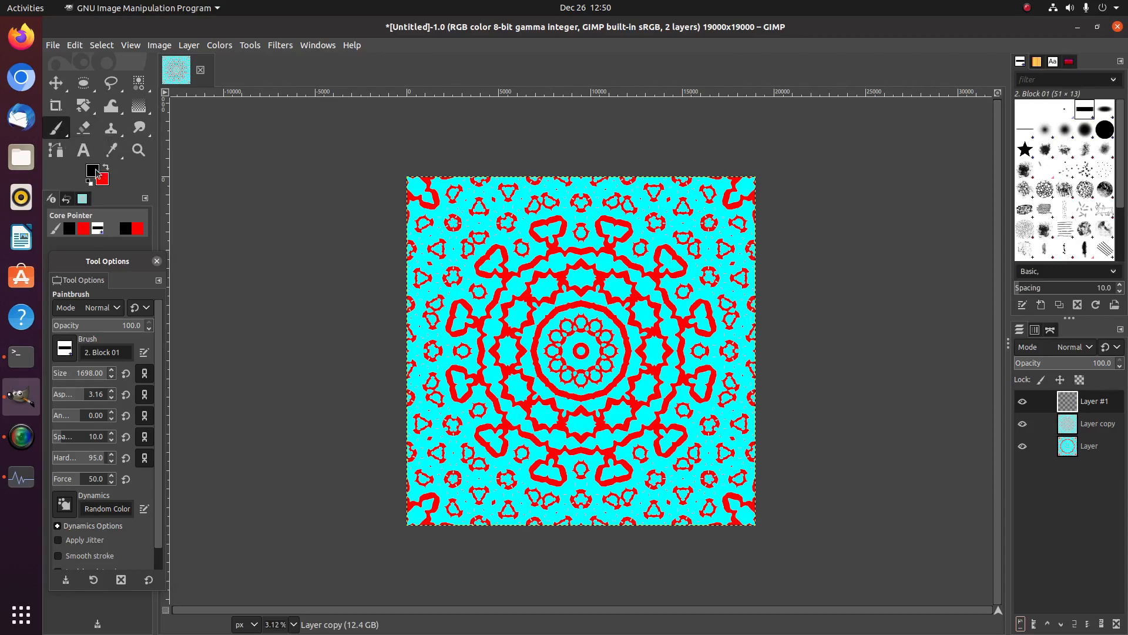
click(94, 172)
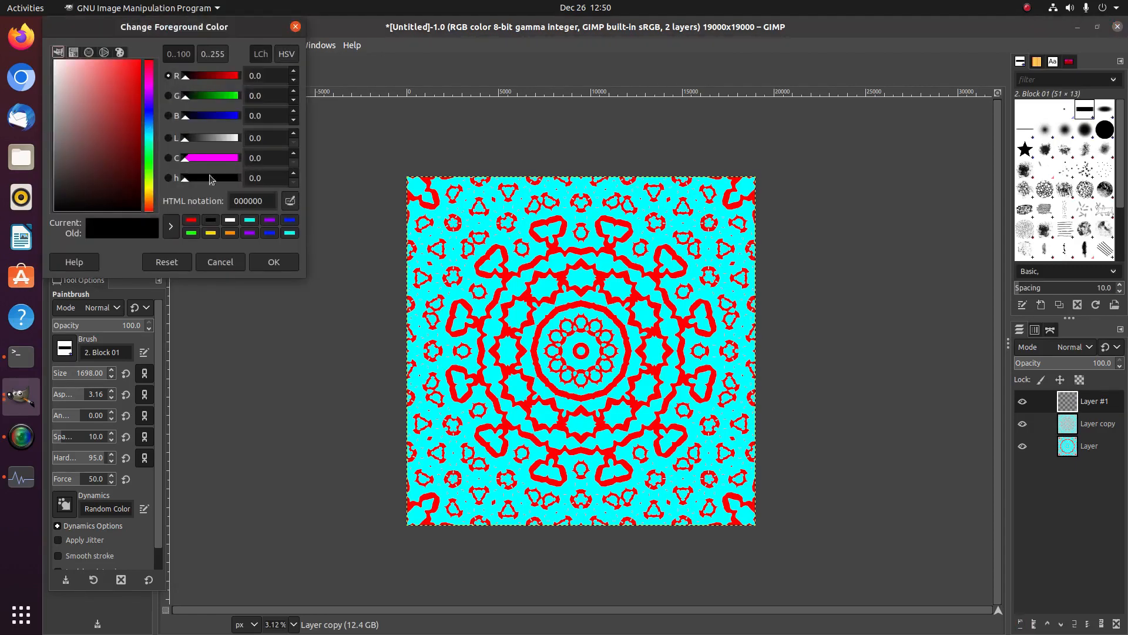
ctrl+click(444, 207)
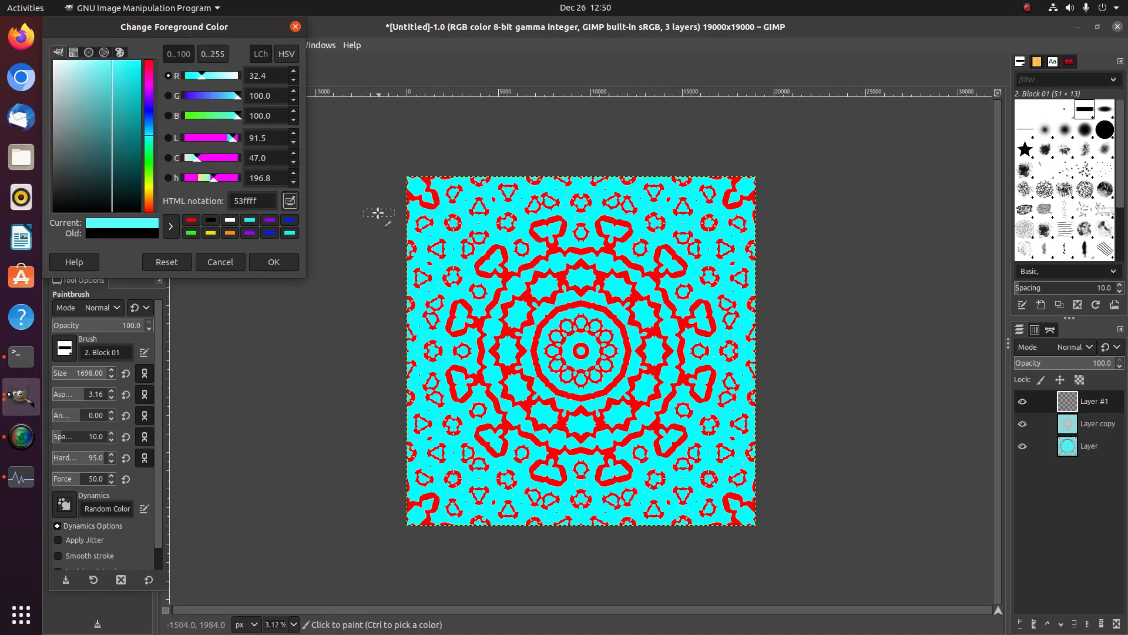
click(274, 261)
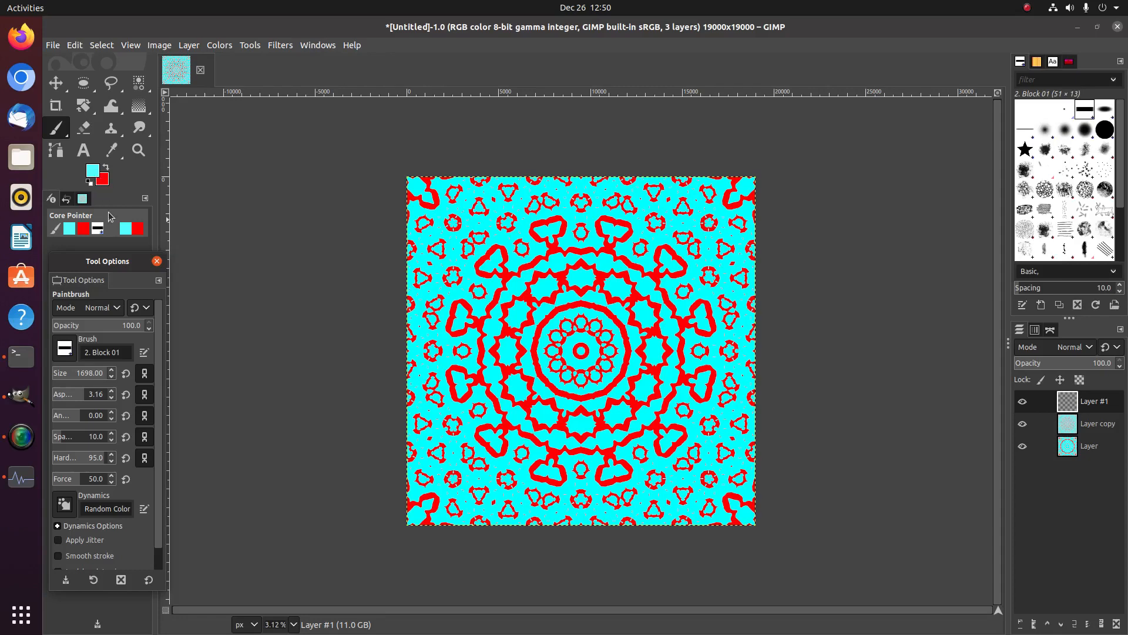
Step: Check which gradient is selected for the Gradient tool and return to the Paintbrush
right_click(138, 110)
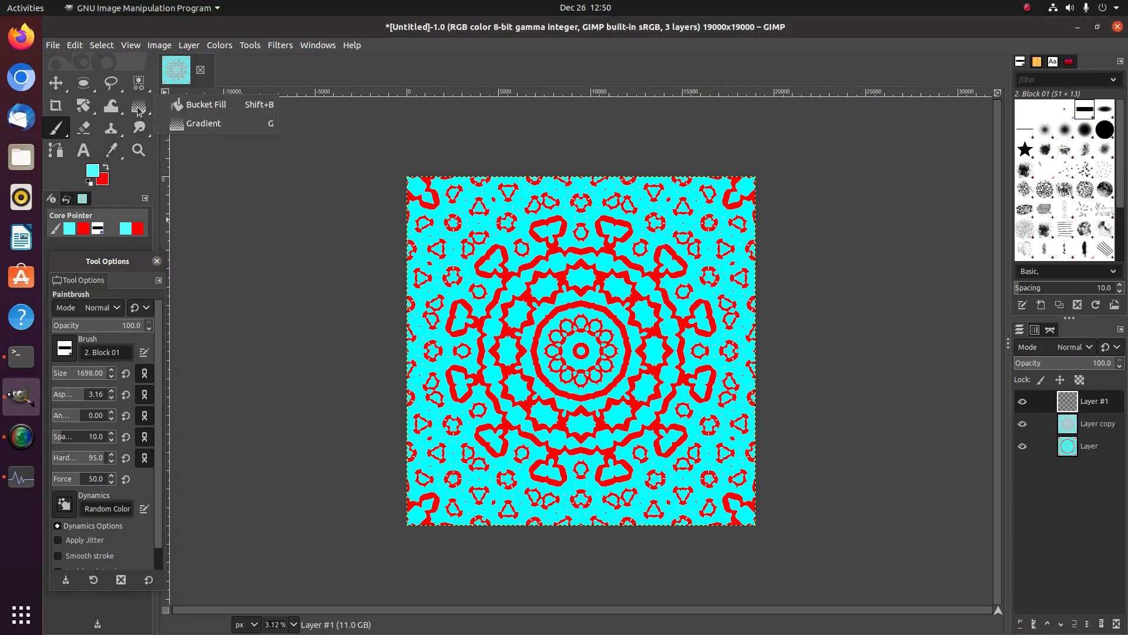
click(137, 109)
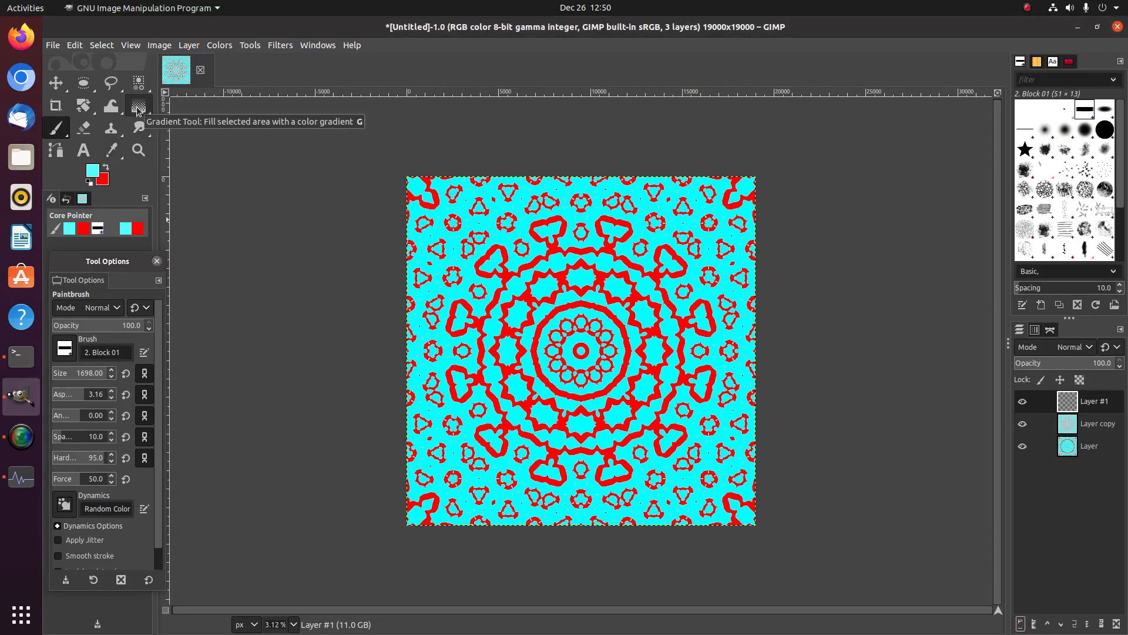
click(137, 109)
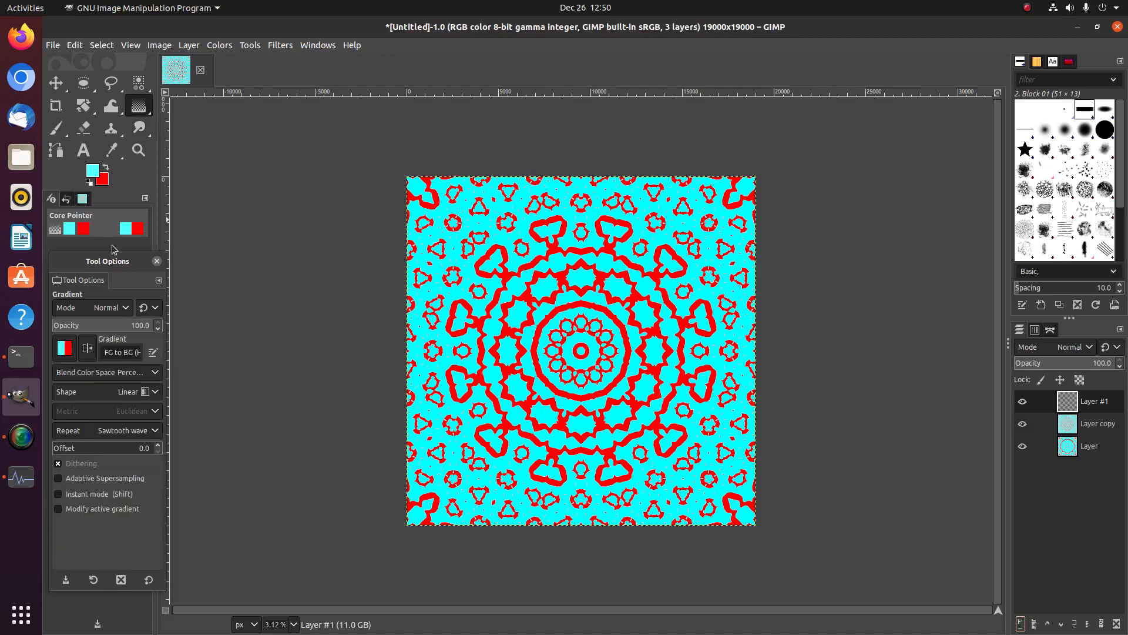
click(71, 353)
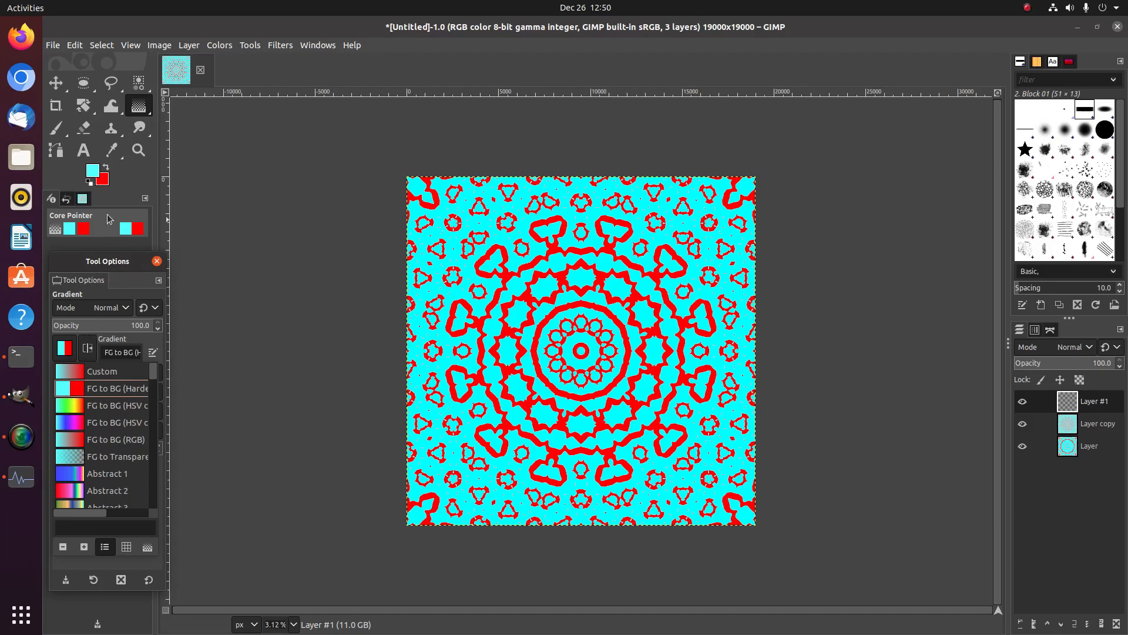
click(59, 126)
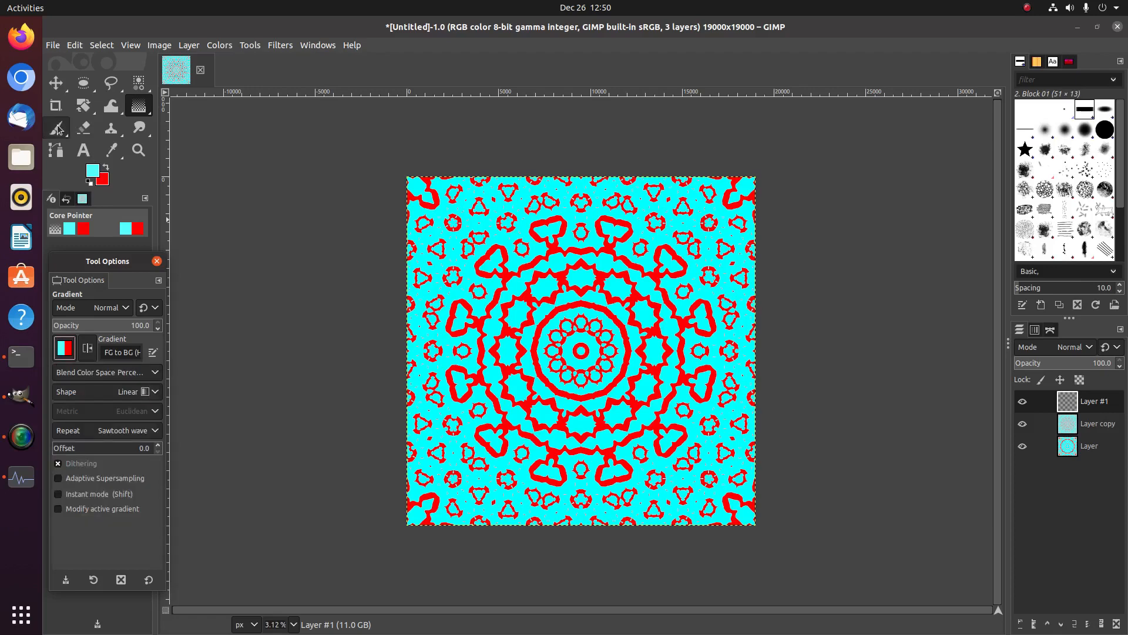
click(57, 128)
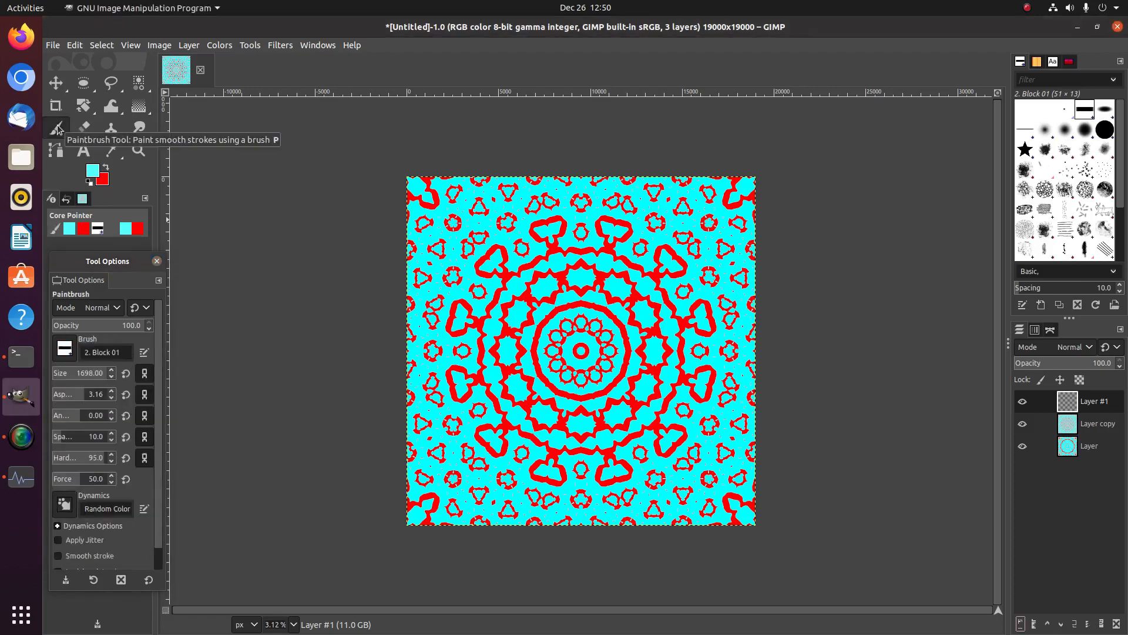
Step: Review the Paintbrush's brush and dynamics choices and set its hardness to 100
click(63, 355)
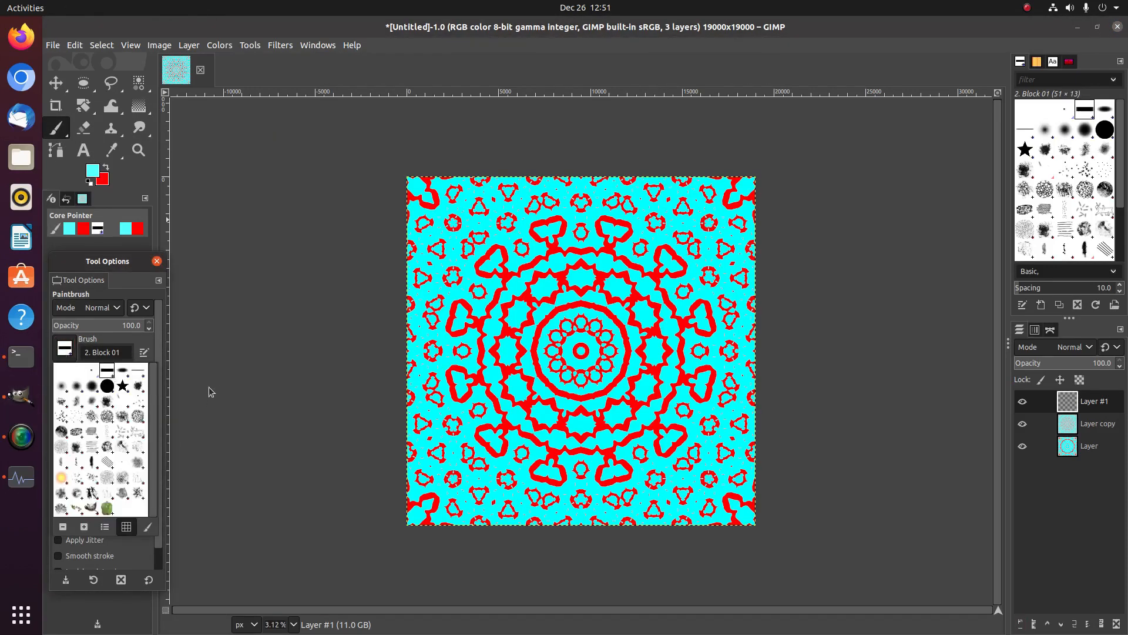
click(106, 339)
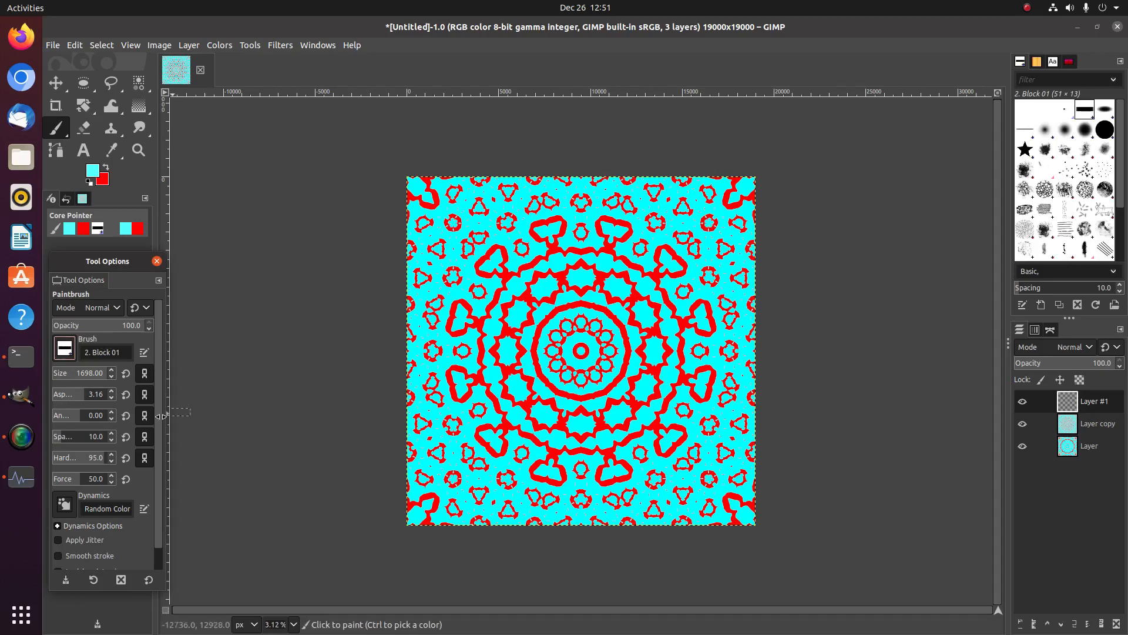
click(103, 458)
drag(103, 461, 222, 459)
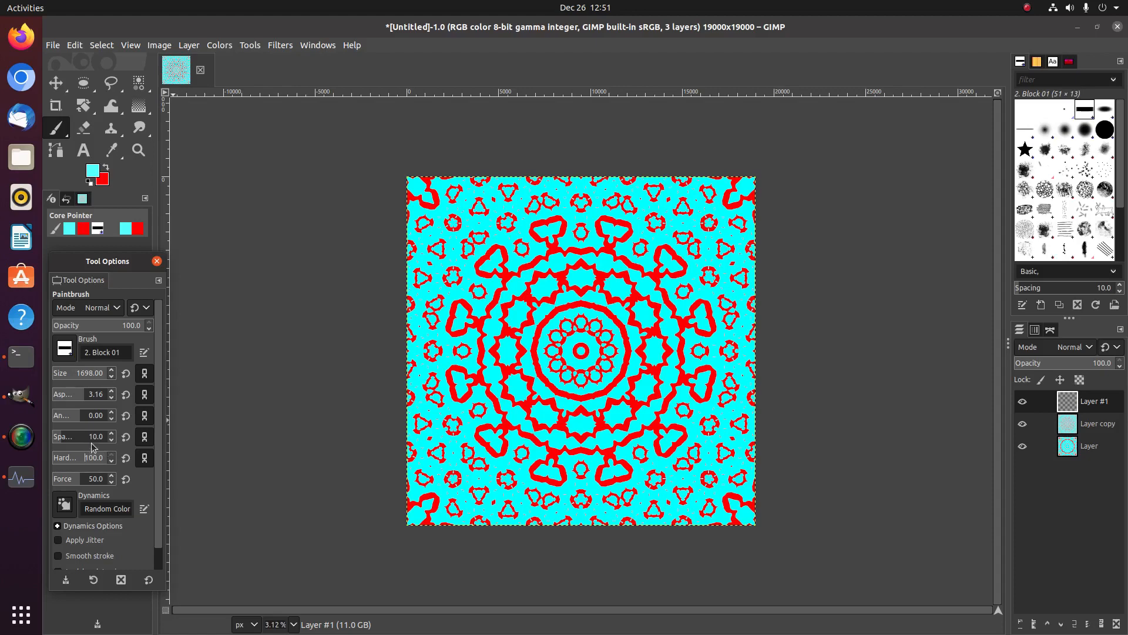
click(64, 504)
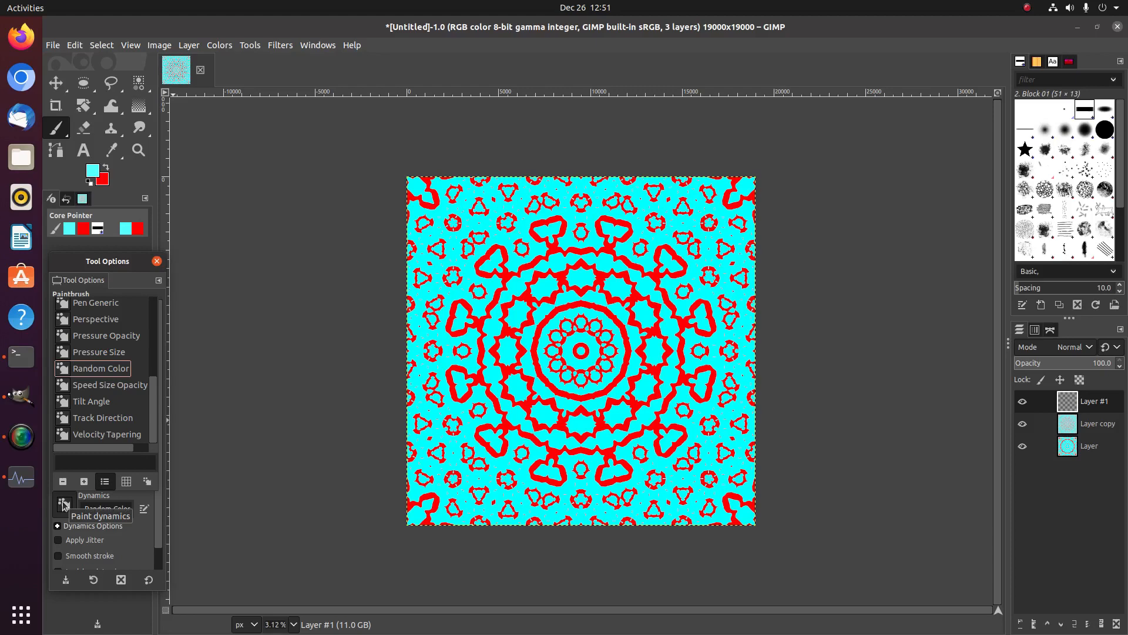
click(64, 504)
Step: Paint short Random Color strokes with the 2. Block 01 brush from the pattern's centre toward its right edge on the new layer
mouse_move(619, 320)
mouse_down()
mouse_move(621, 354)
mouse_move(654, 352)
mouse_up()
drag(697, 321, 694, 352)
drag(722, 307, 725, 332)
drag(750, 294, 750, 329)
drag(733, 364, 726, 392)
mouse_move(682, 362)
mouse_down()
mouse_move(616, 381)
mouse_move(582, 359)
mouse_move(564, 367)
mouse_move(574, 333)
mouse_up()
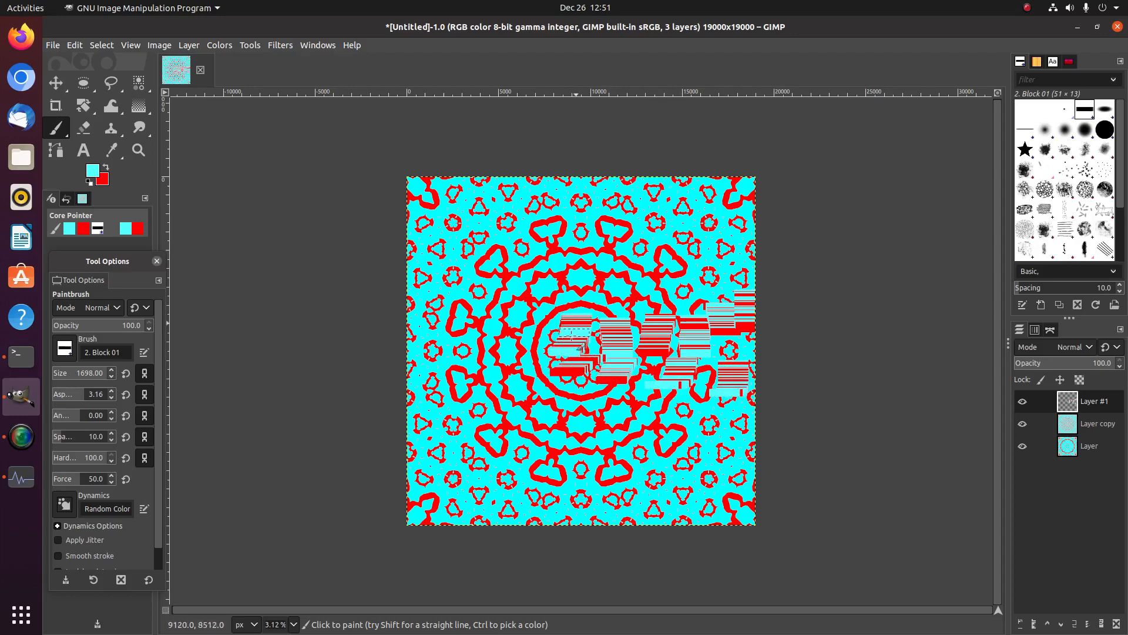
Step: Enlarge the block brush and paint a wide horizontal stroke from the pattern's centre to its right edge
drag(96, 380, 241, 383)
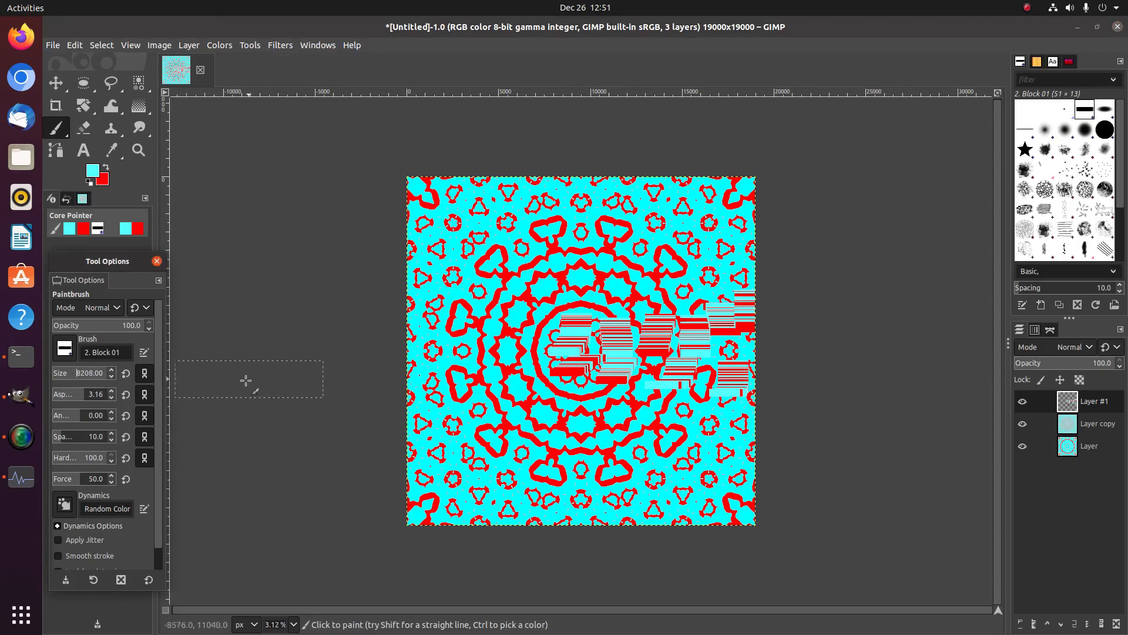
drag(97, 374, 129, 374)
mouse_move(599, 322)
mouse_down()
mouse_move(596, 362)
mouse_move(628, 352)
mouse_move(640, 318)
mouse_move(640, 340)
mouse_move(690, 321)
mouse_move(694, 333)
mouse_move(742, 305)
mouse_move(743, 335)
mouse_up()
Step: Set the brush size to 4352 and paint large overlapping blocks over the striped band right of the pattern's centre
mouse_move(104, 377)
mouse_down()
mouse_move(219, 383)
mouse_move(188, 386)
mouse_up()
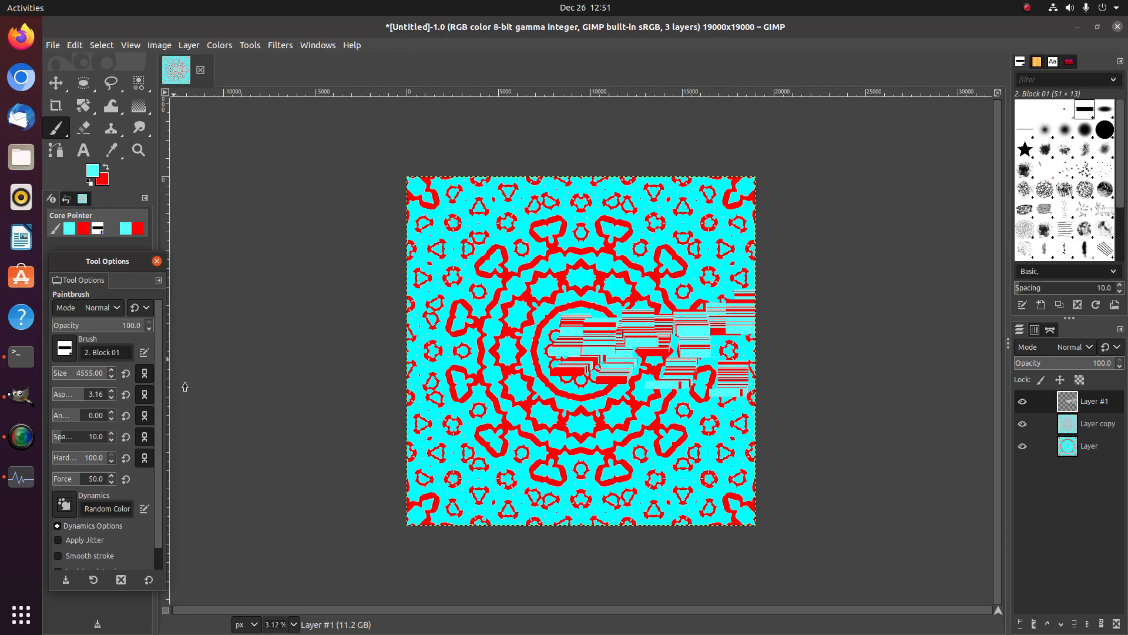
click(640, 315)
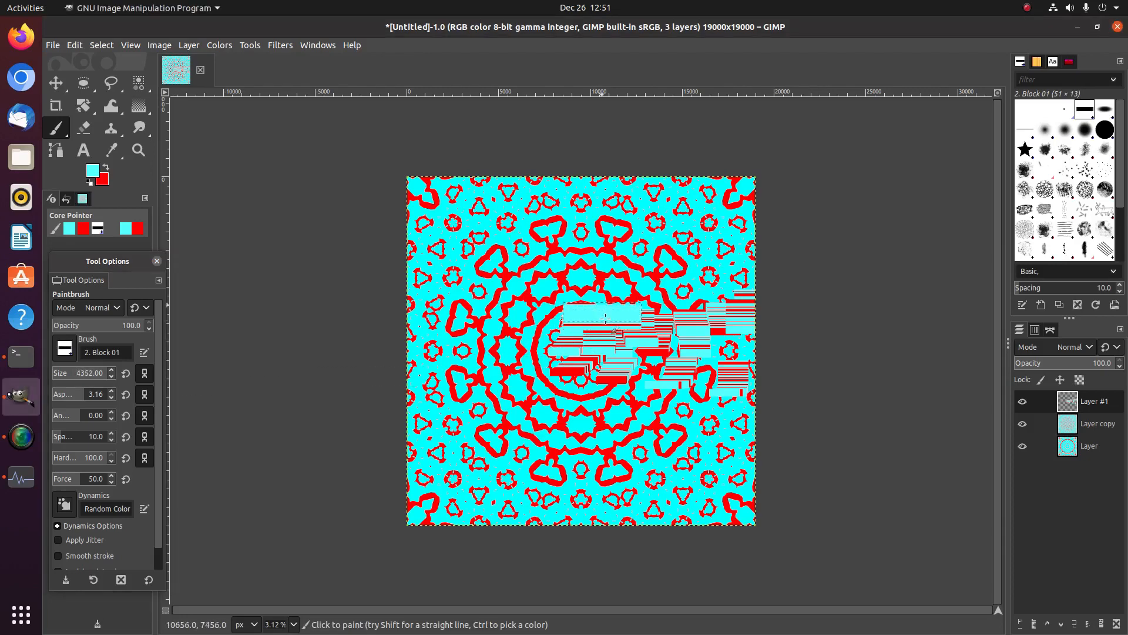
drag(640, 315, 653, 325)
mouse_move(694, 307)
mouse_down()
mouse_move(738, 294)
mouse_move(737, 343)
mouse_move(715, 382)
mouse_move(728, 346)
mouse_move(670, 358)
mouse_move(652, 334)
mouse_move(624, 339)
mouse_up()
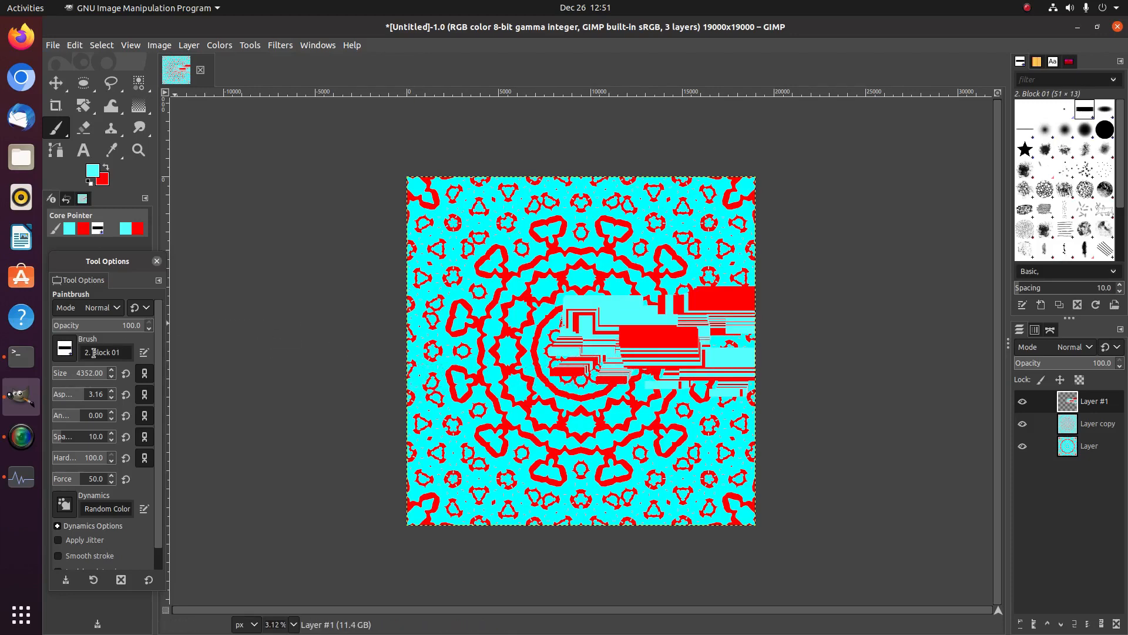
Step: Set the brush size to 1189 and paint short block strokes over and below the striped band, with only Layer #1 displayed
click(98, 376)
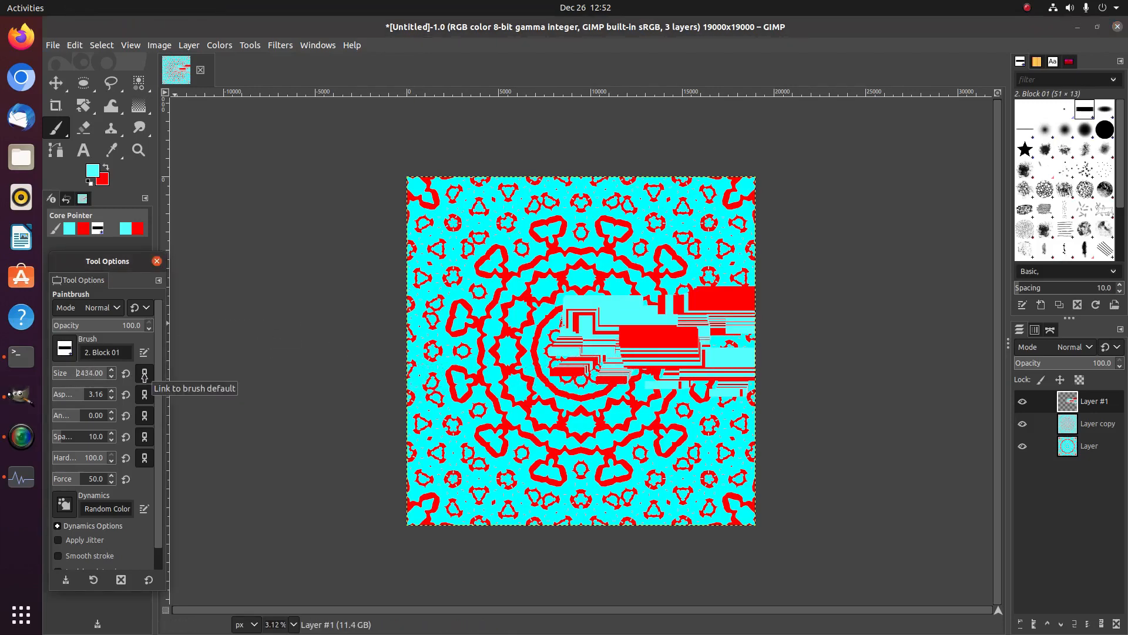
drag(145, 374, 114, 376)
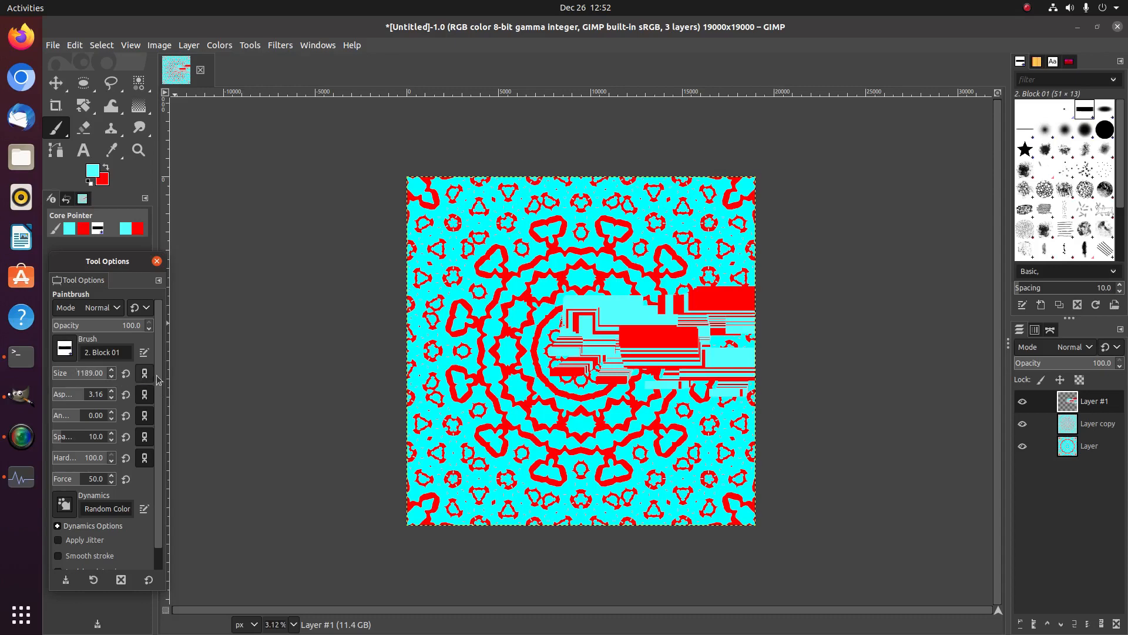
click(581, 352)
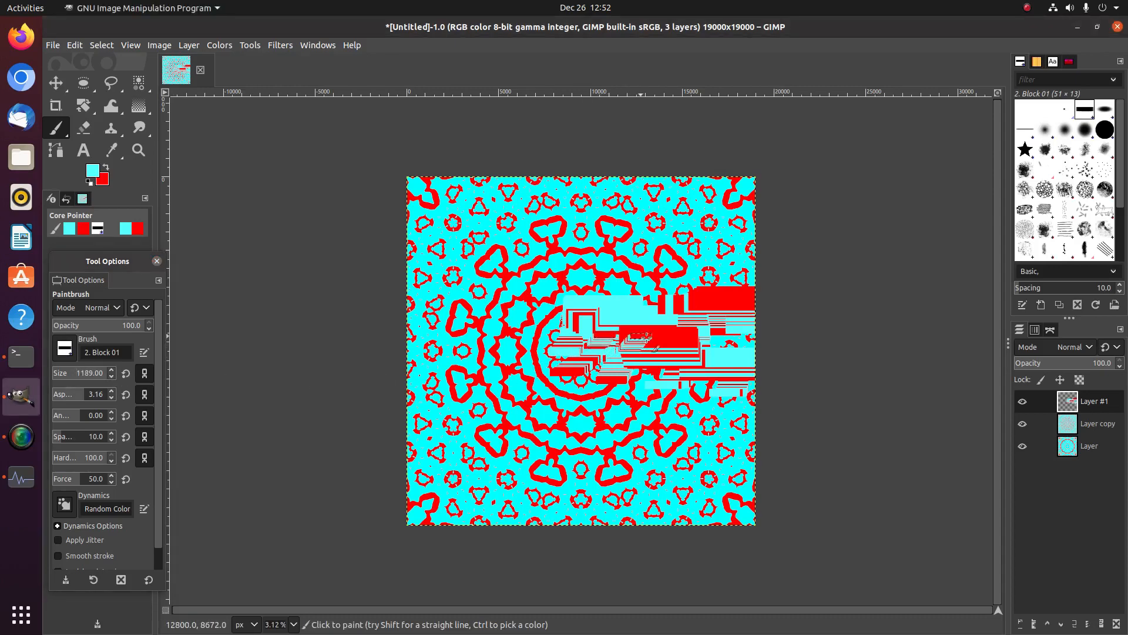
mouse_move(679, 334)
mouse_down()
mouse_move(729, 327)
mouse_move(749, 304)
mouse_move(733, 361)
mouse_move(740, 342)
mouse_move(741, 383)
mouse_move(692, 387)
mouse_move(640, 328)
mouse_move(640, 293)
mouse_move(625, 332)
mouse_move(678, 327)
mouse_move(685, 312)
mouse_move(665, 342)
mouse_up()
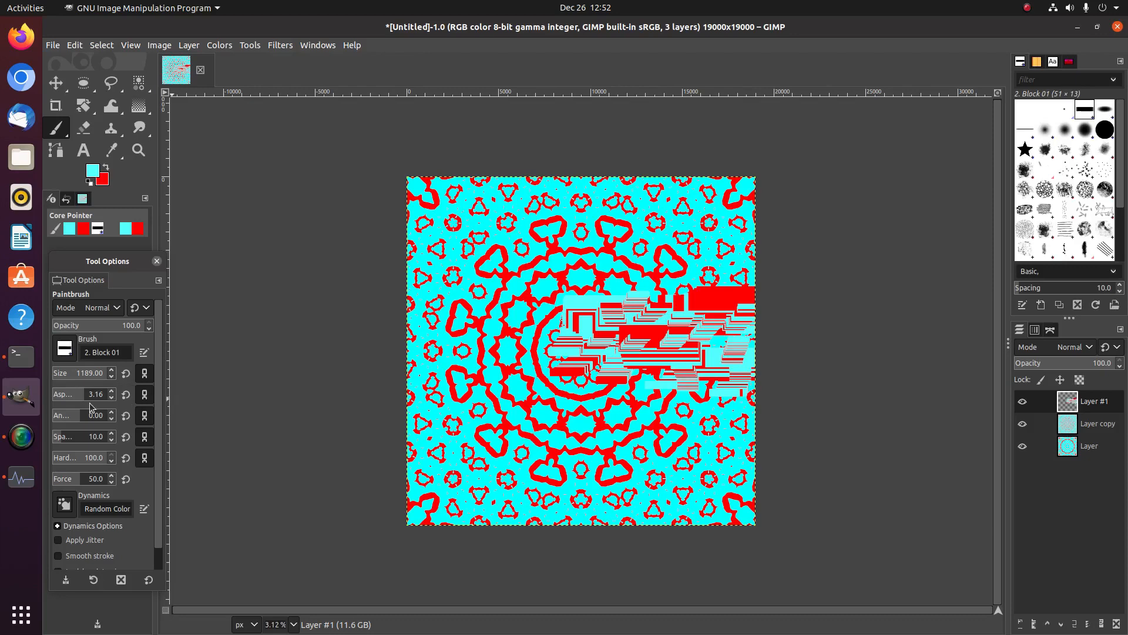
shift+click(1022, 402)
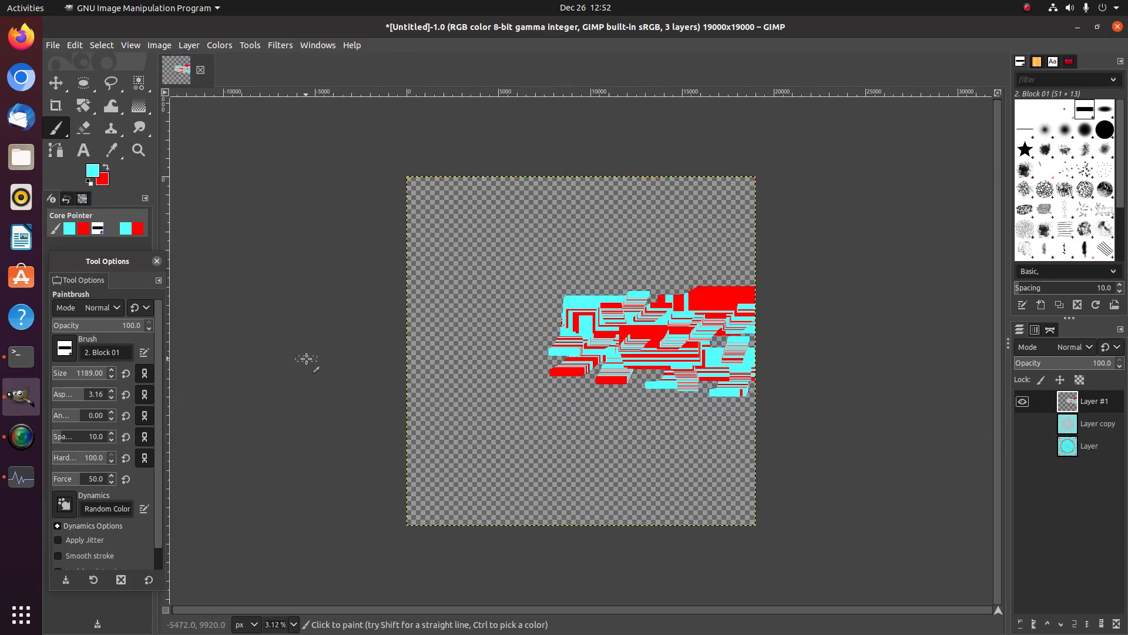
mouse_move(629, 374)
mouse_down()
mouse_move(656, 374)
mouse_move(671, 395)
mouse_up()
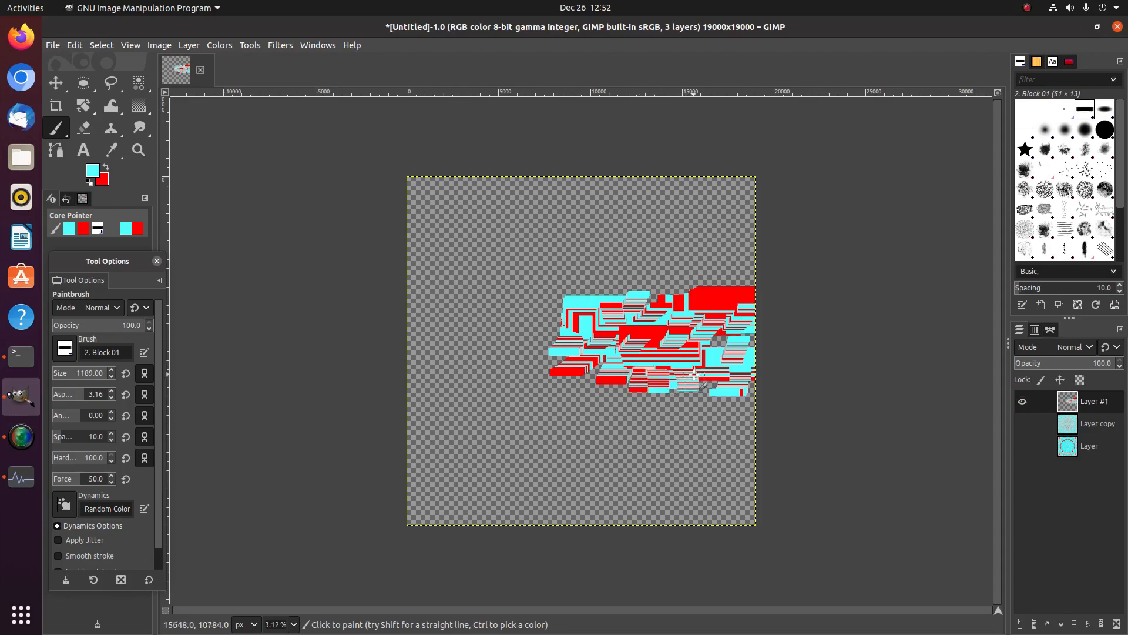
Step: Swirl the striped band on Layer #1 clockwise with Warp Transform at size 8475.08, from its middle to both ends
click(116, 107)
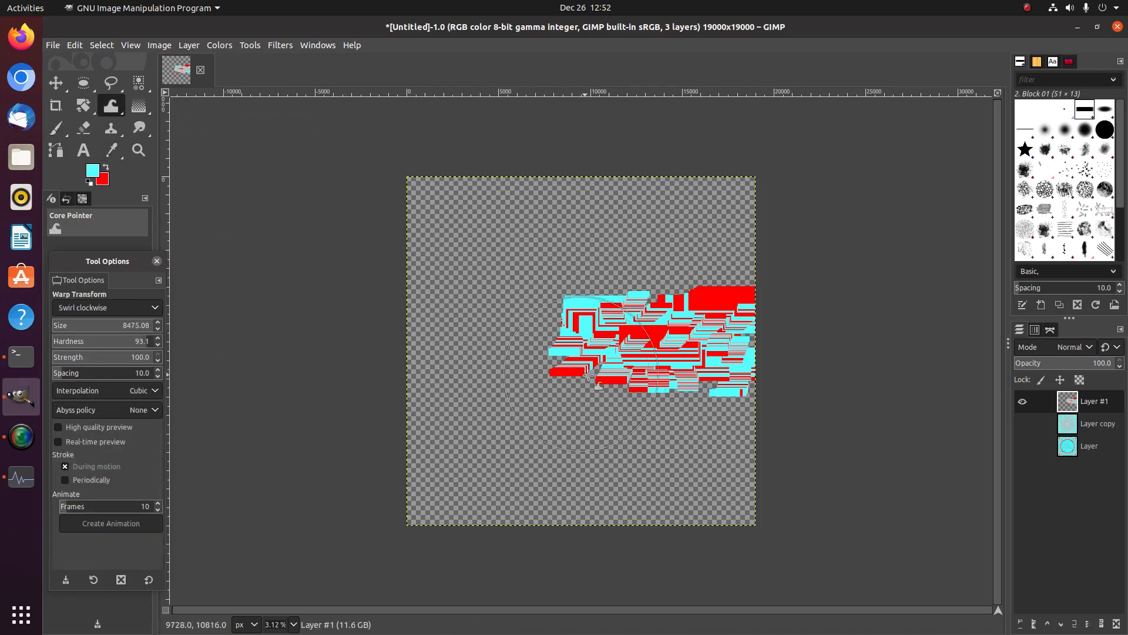
drag(601, 345, 597, 343)
mouse_move(693, 336)
mouse_down()
mouse_move(740, 304)
mouse_move(730, 302)
mouse_move(742, 374)
mouse_up()
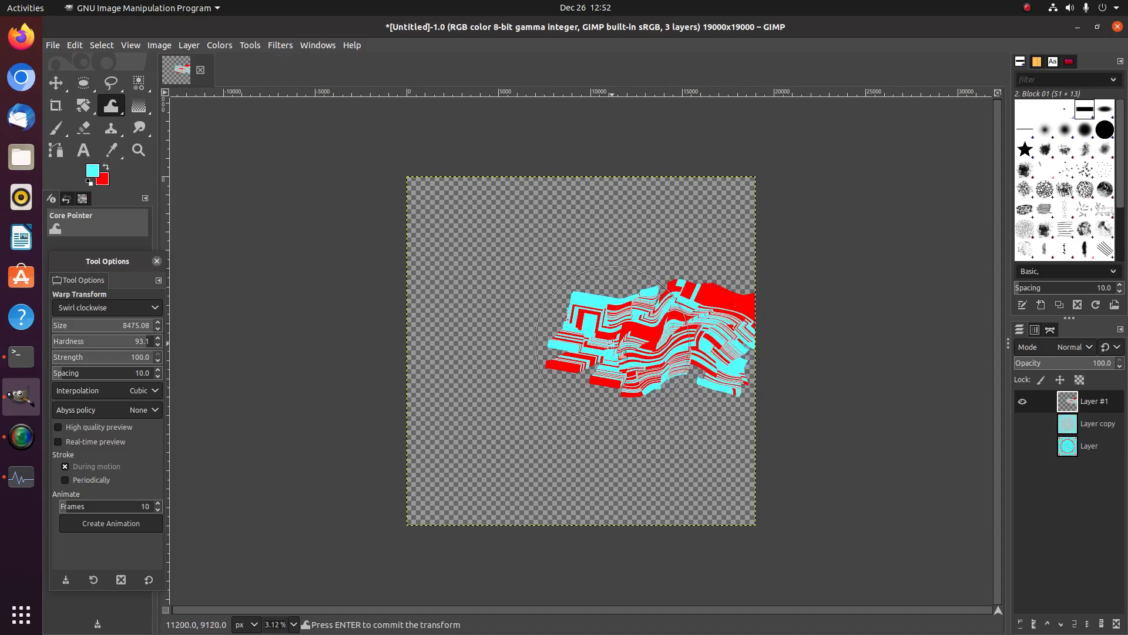
click(559, 336)
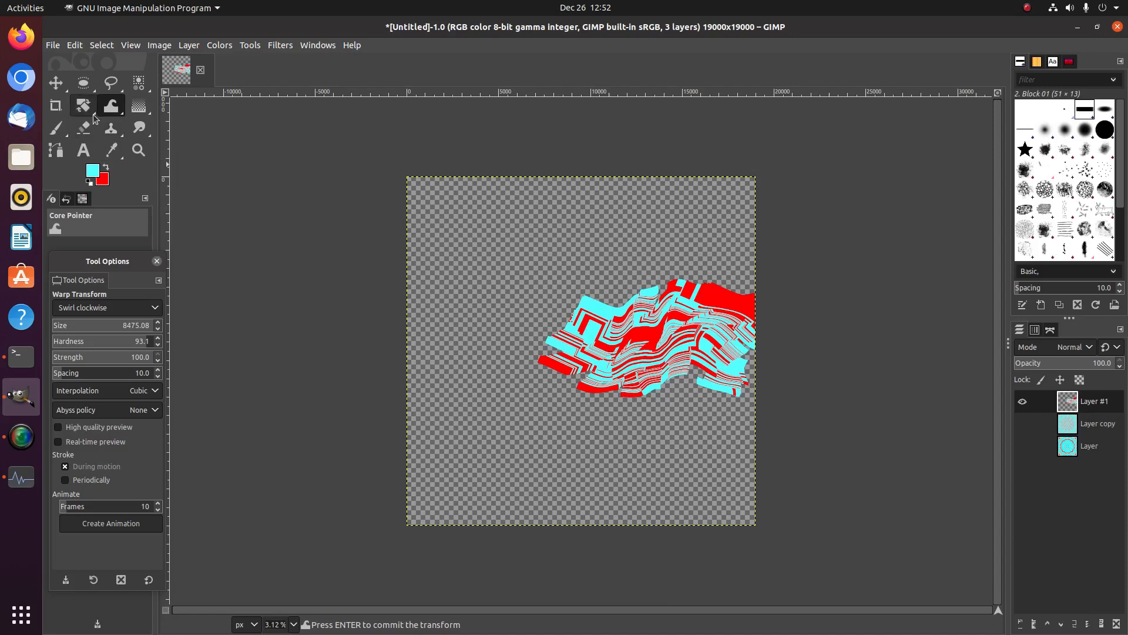
Step: Set the warp size to 1522.73, add finer clockwise swirls throughout the striped band, and commit the transform
drag(124, 327, 206, 323)
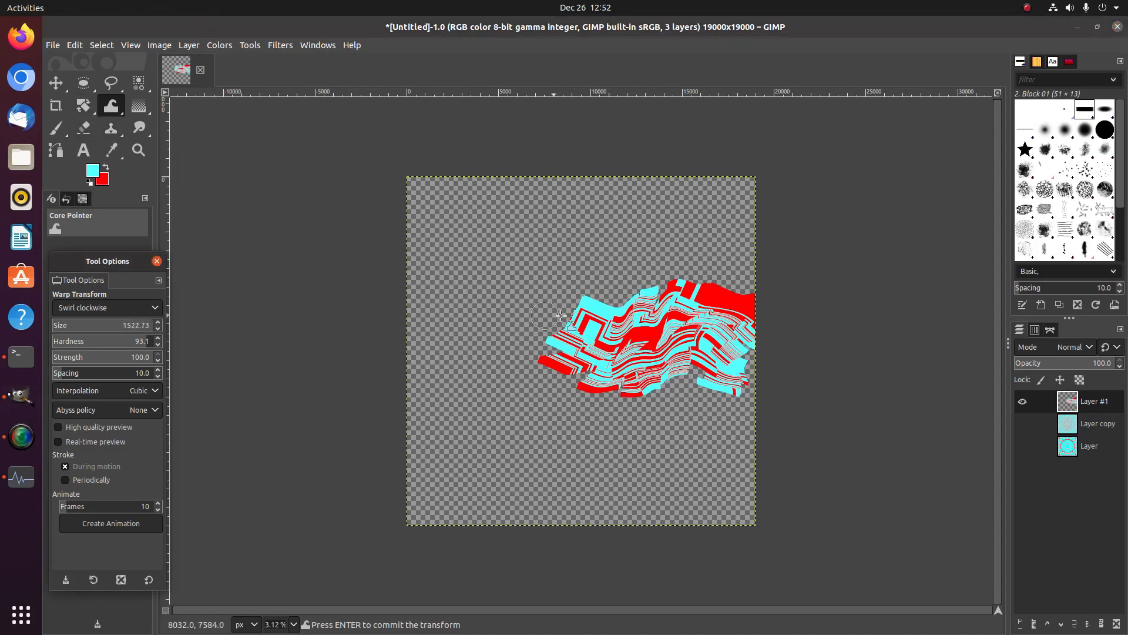
click(602, 343)
mouse_move(605, 333)
mouse_down()
mouse_move(724, 311)
mouse_move(751, 344)
mouse_move(756, 325)
mouse_move(750, 313)
mouse_move(746, 332)
mouse_move(739, 306)
mouse_move(731, 336)
mouse_up()
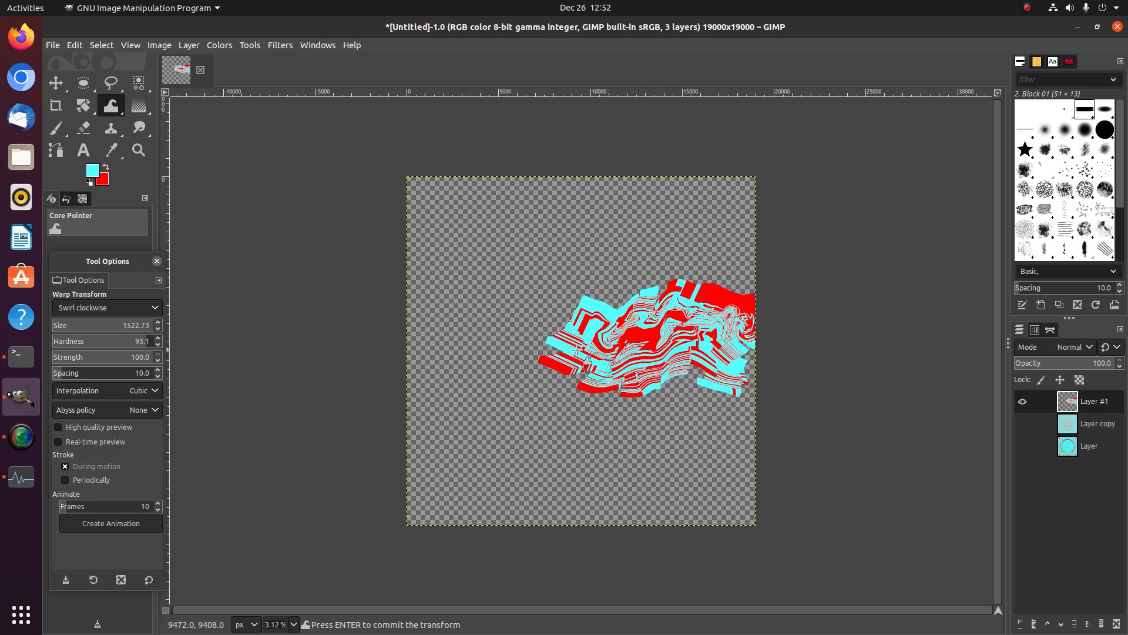
mouse_move(548, 356)
mouse_down()
mouse_move(594, 380)
mouse_move(723, 384)
mouse_up()
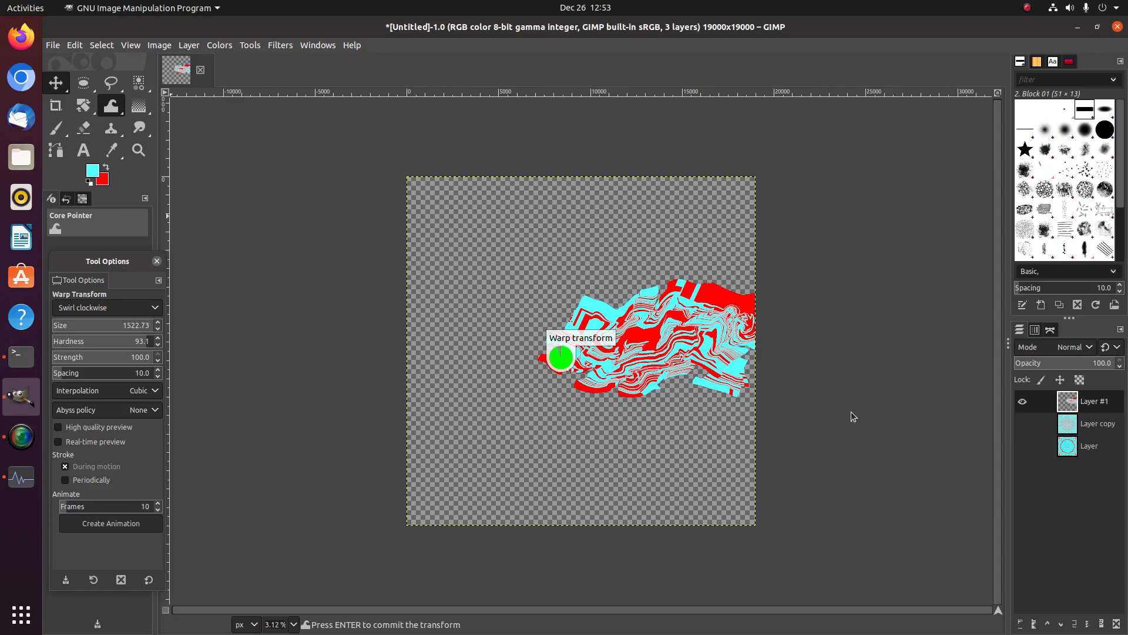
key(m)
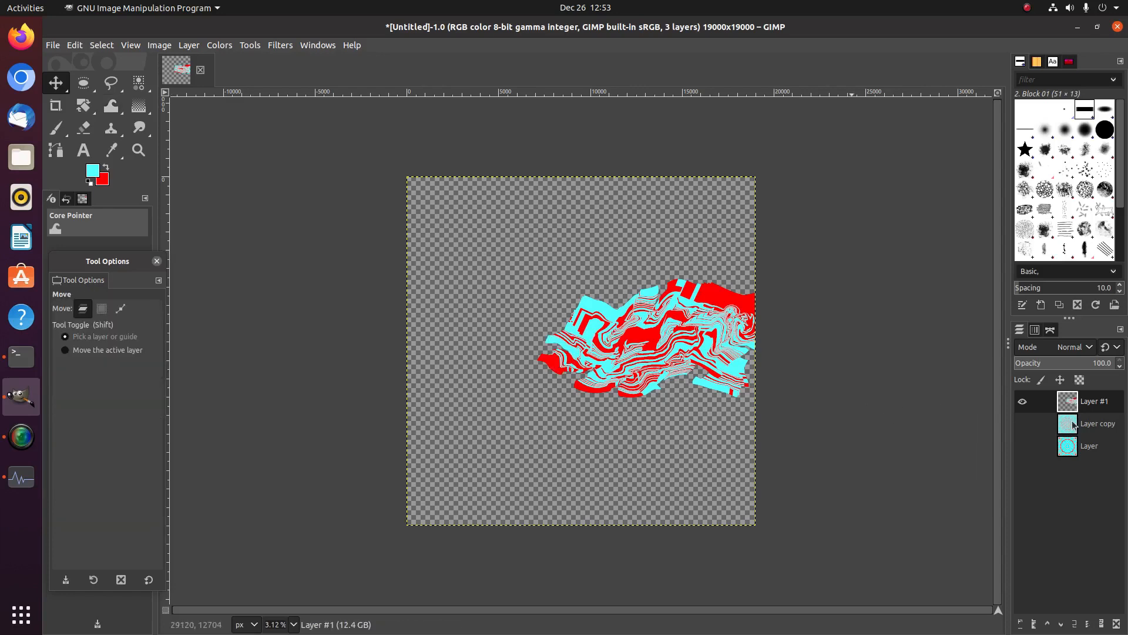
click(1026, 424)
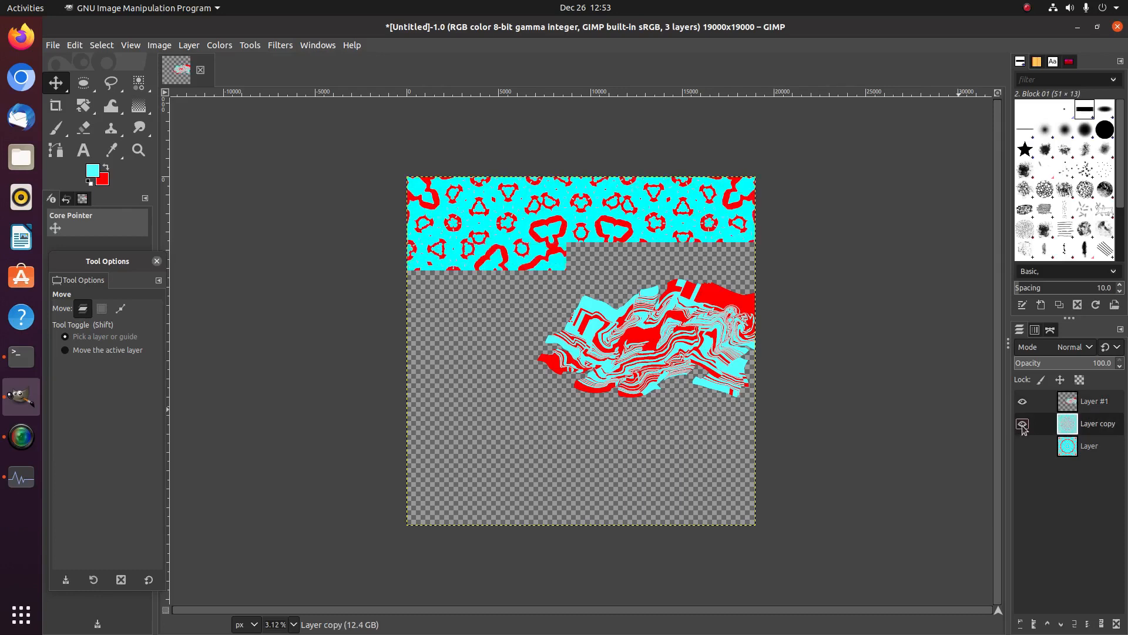
click(1022, 424)
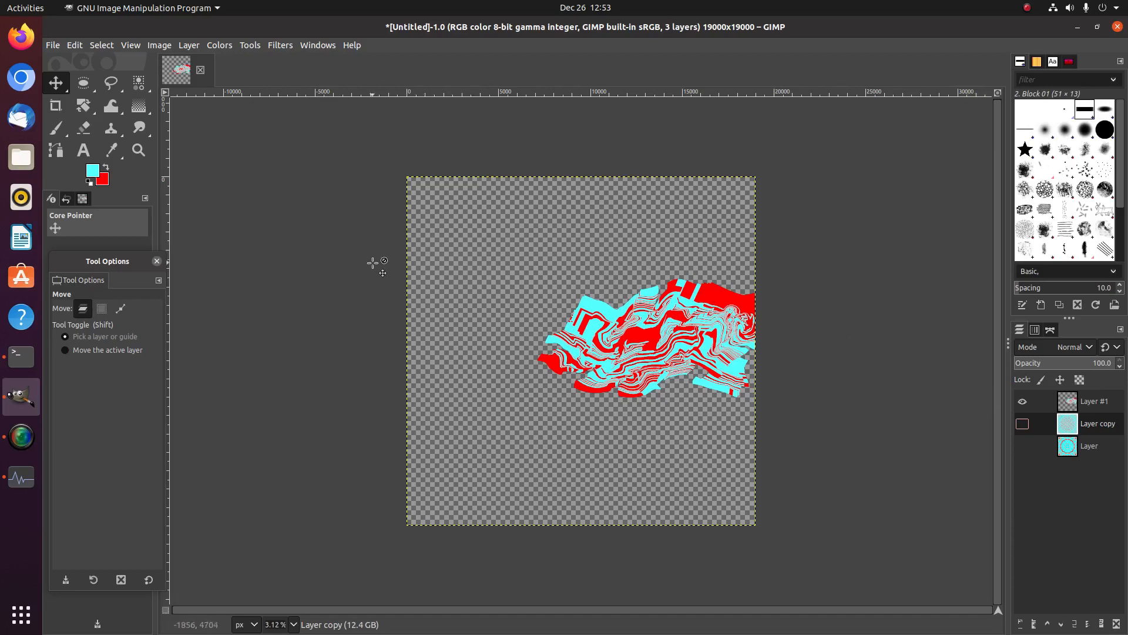
click(1068, 406)
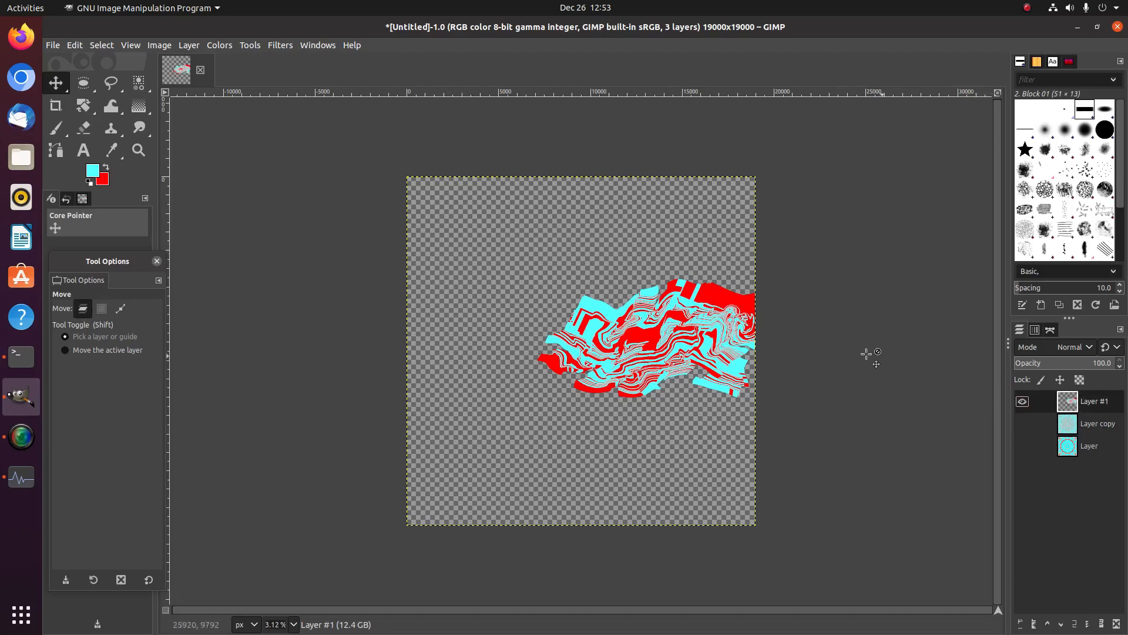
Step: Apply a Kaleidoscope filter to Layer #1 with 12 mirrors, Trim X 0.493 and Trim Y 0.494
click(281, 45)
click(304, 75)
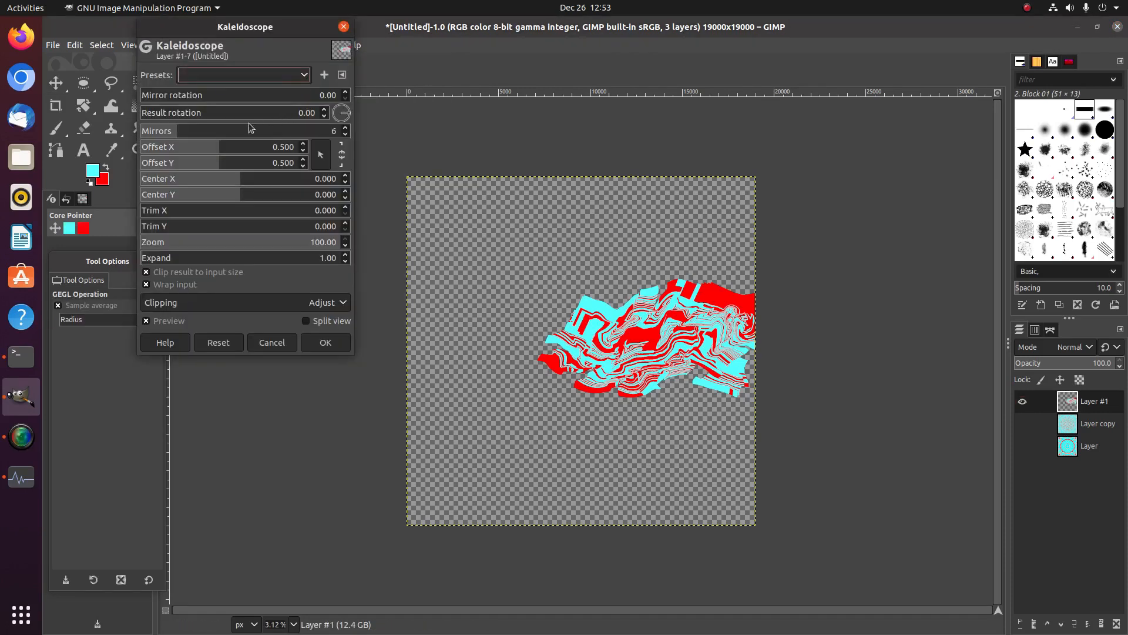
click(233, 132)
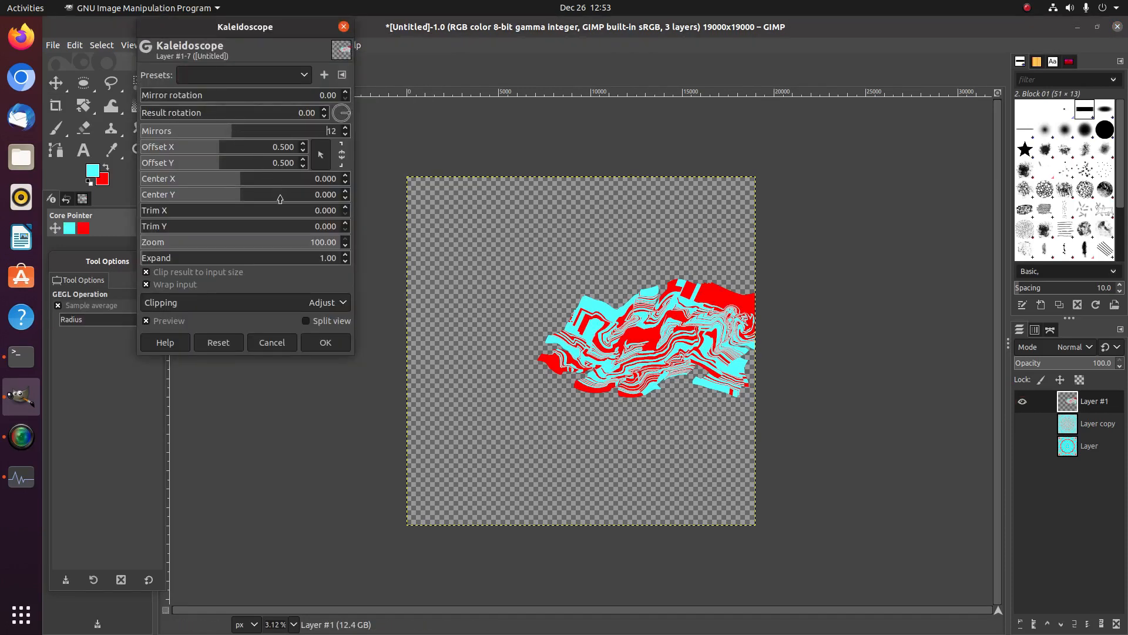
click(337, 217)
click(338, 223)
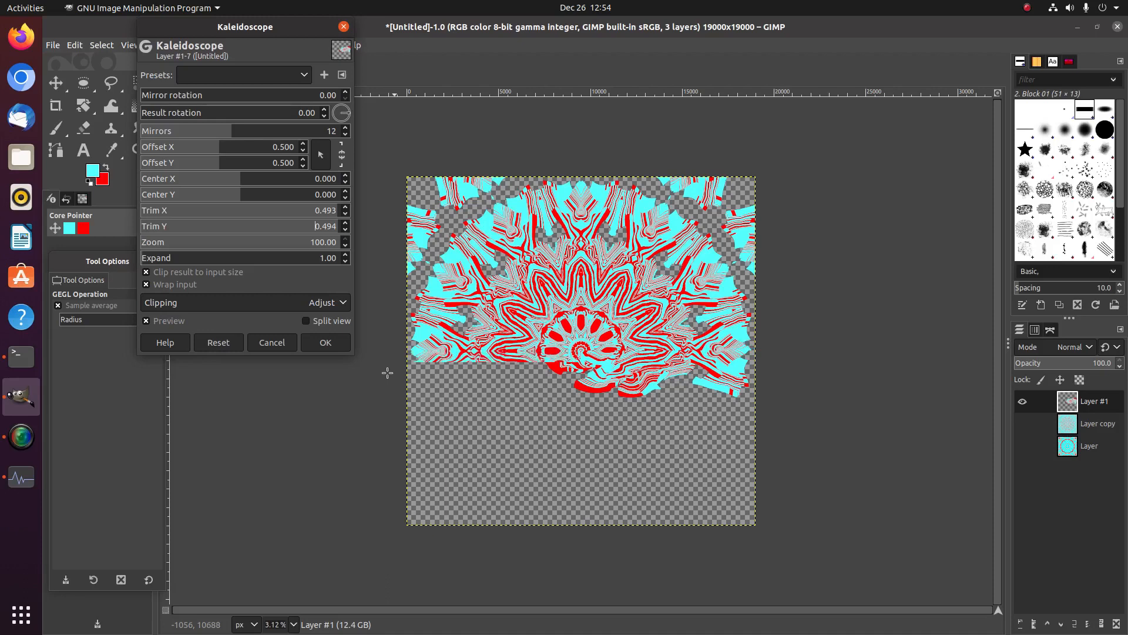
click(347, 341)
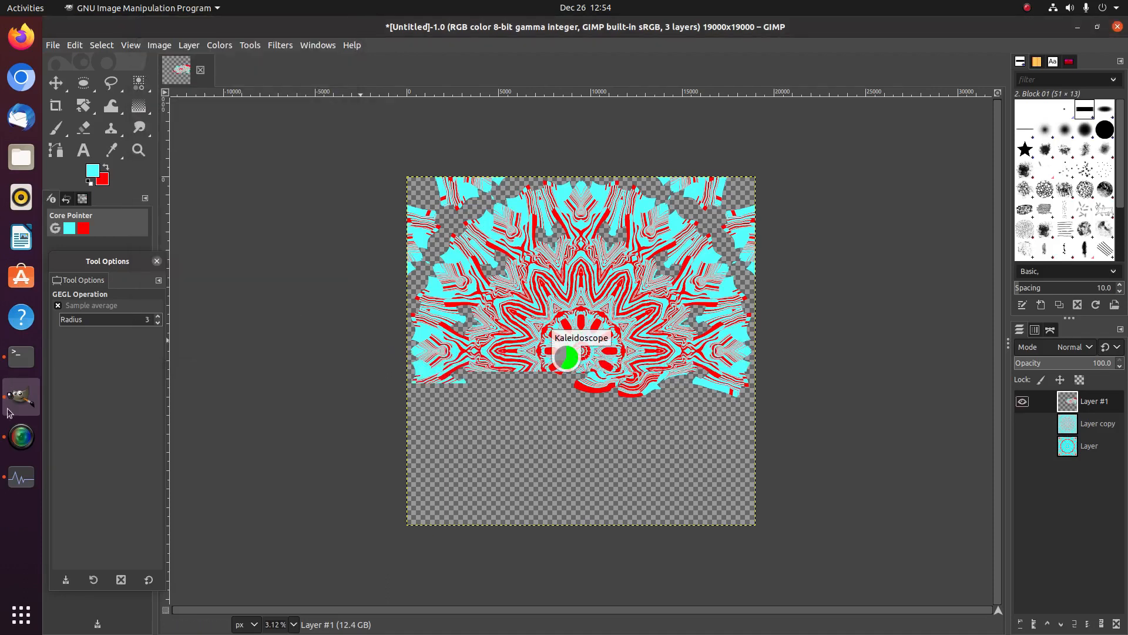
Step: Check the CPU and memory load in System Monitor during the filter rendering, and return to GIMP
click(25, 474)
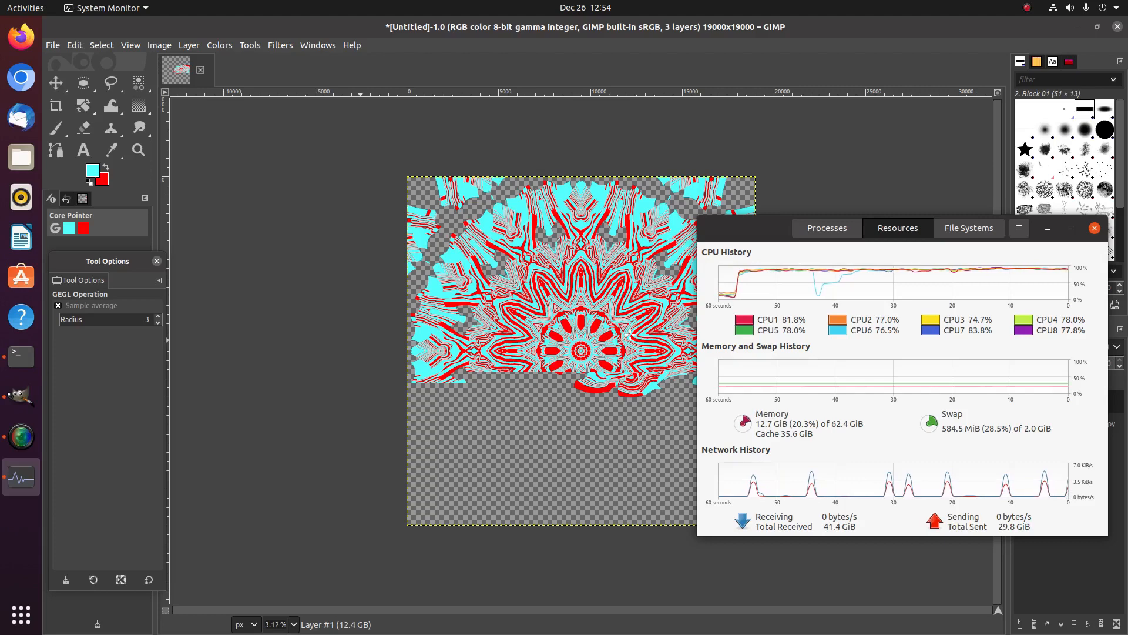
click(728, 30)
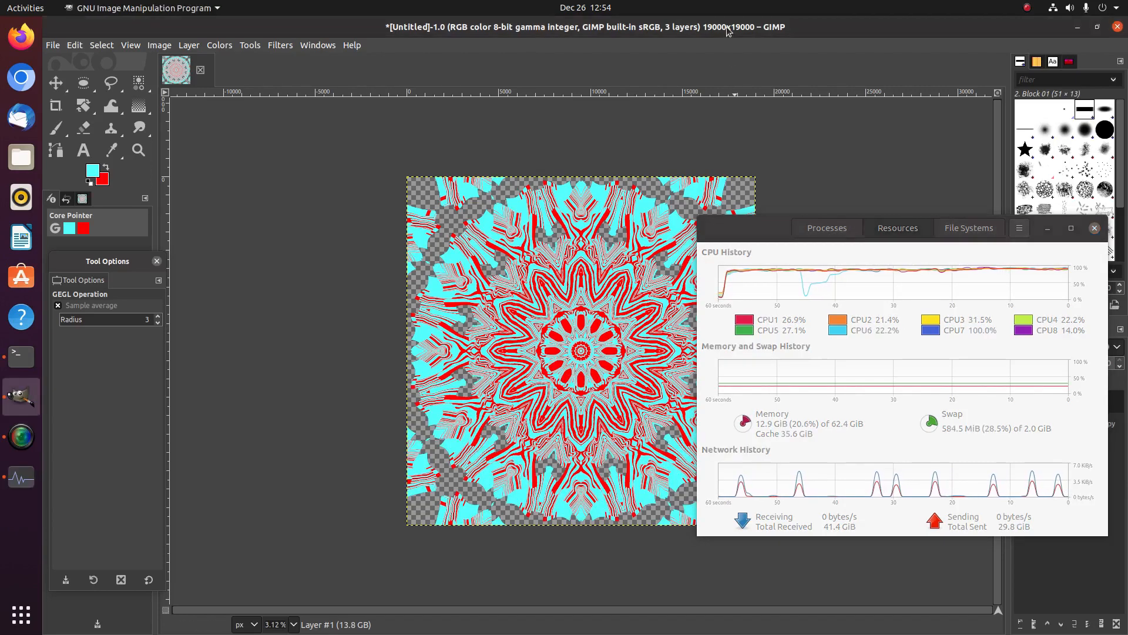
click(1047, 229)
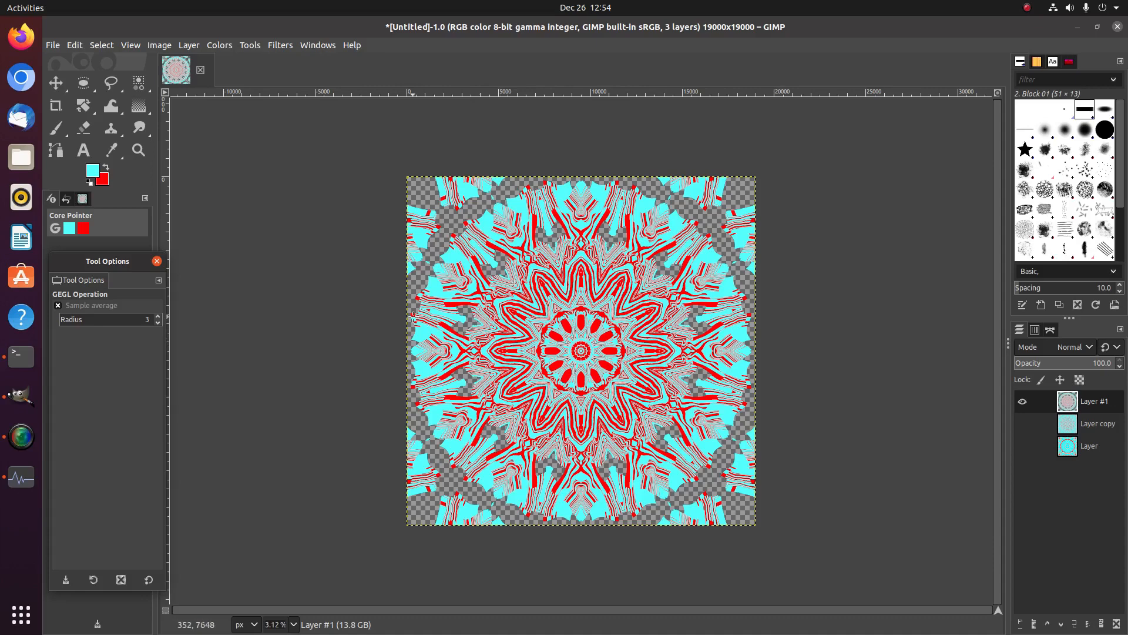
Step: Select the red areas of Layer #1 by color, and duplicate the Layer copy layer
click(139, 83)
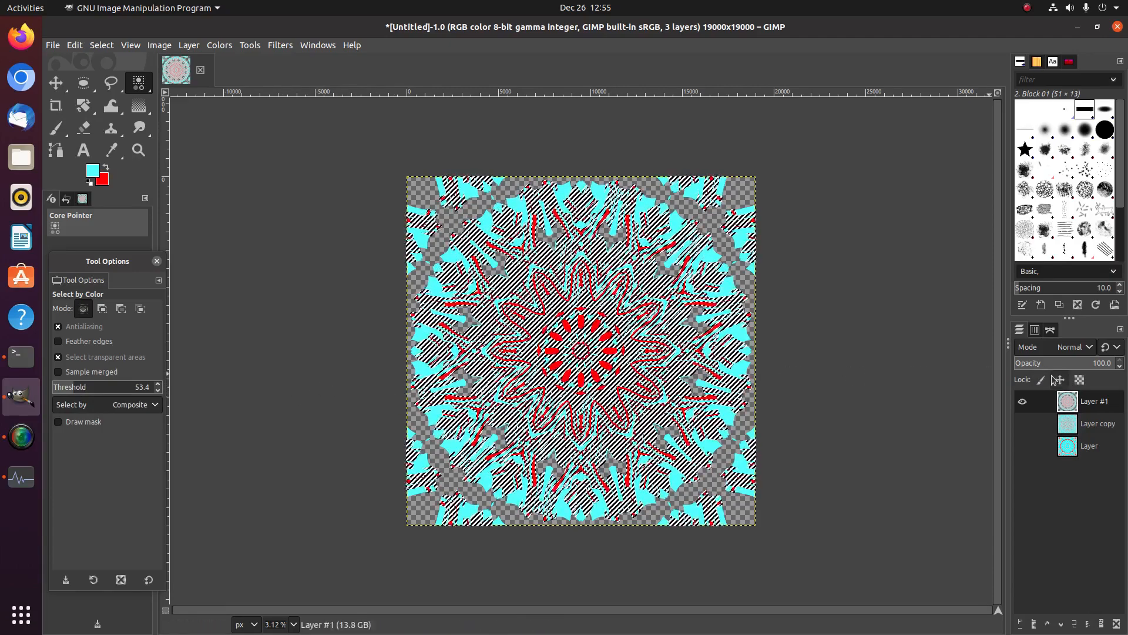
right_click(1073, 427)
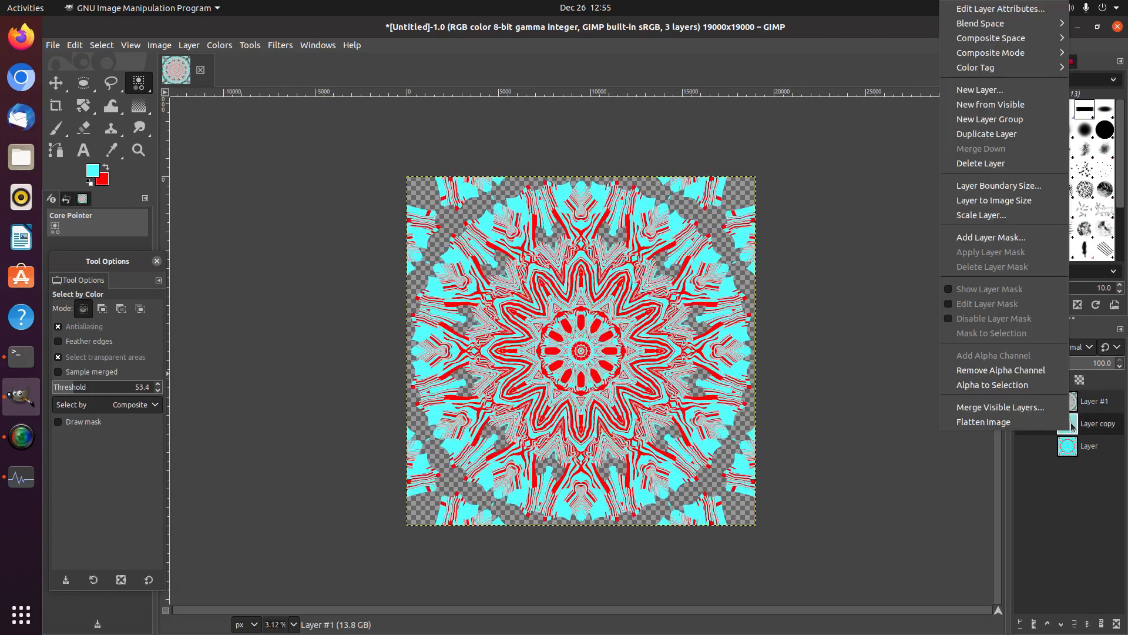
click(1009, 135)
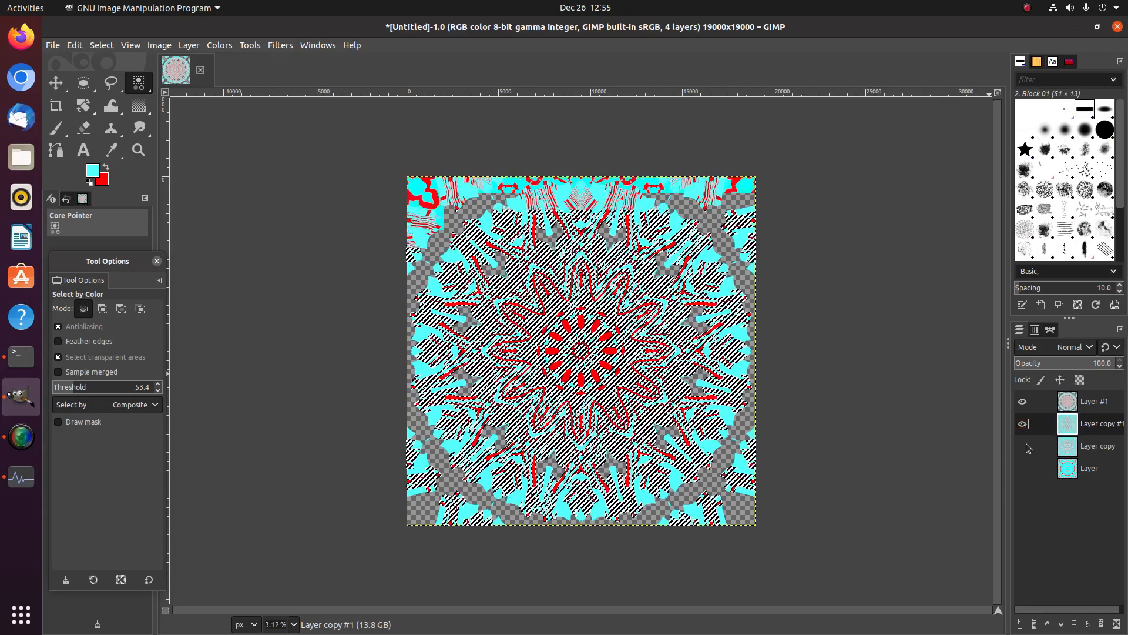
Step: Cut the selected shapes out of the duplicated layer with Layer #1 hidden and Layer copy shown, and clear the selection
click(1022, 443)
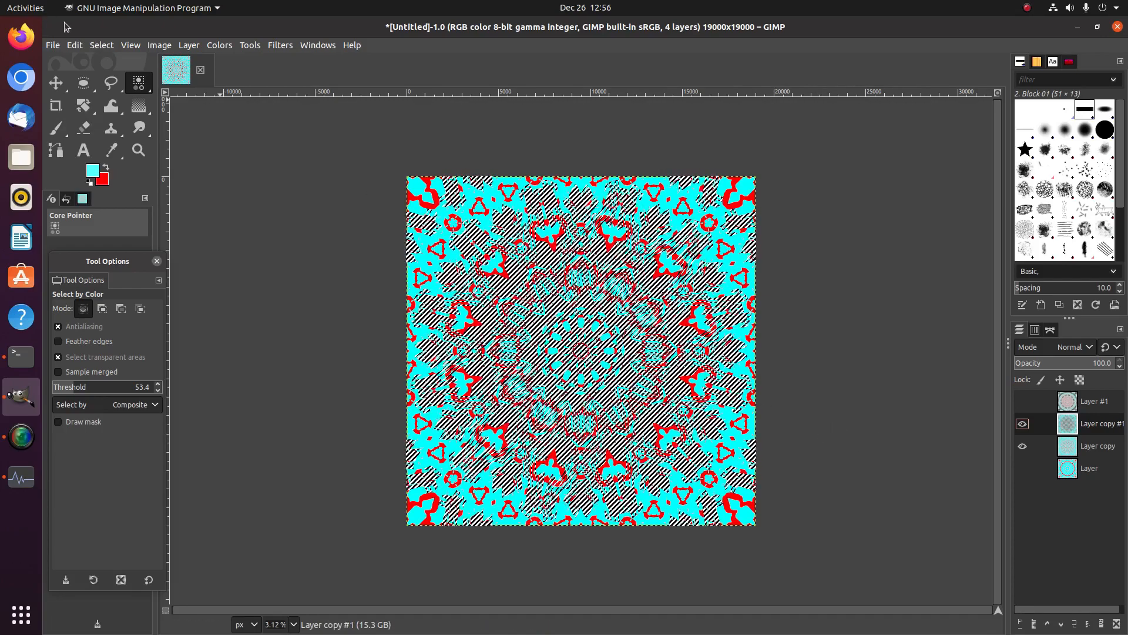
click(101, 45)
click(110, 78)
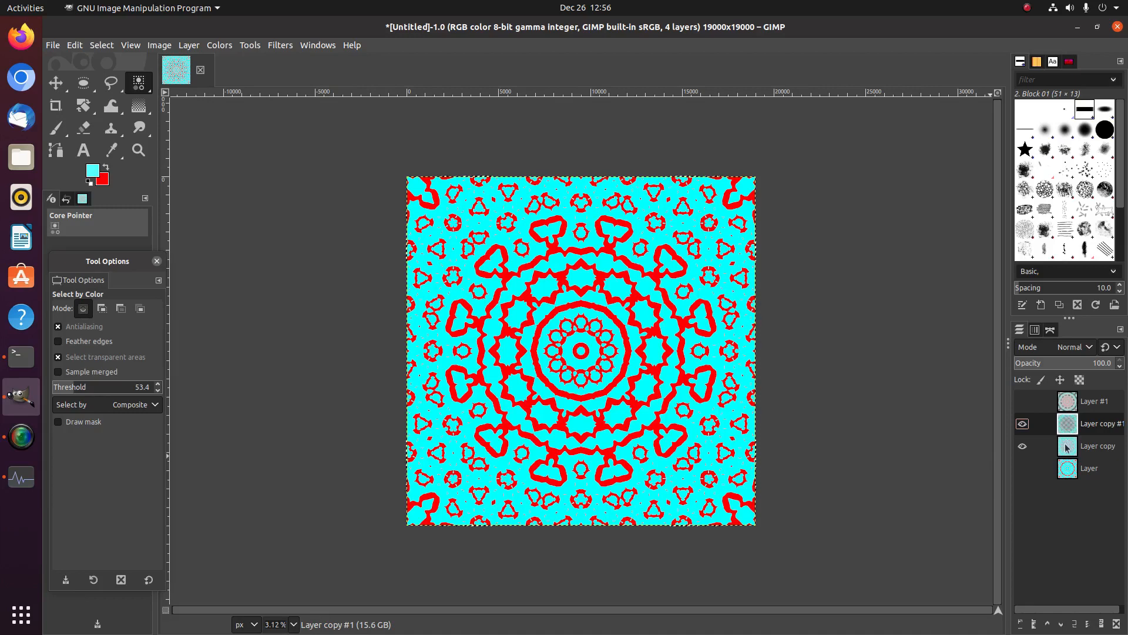
click(1023, 448)
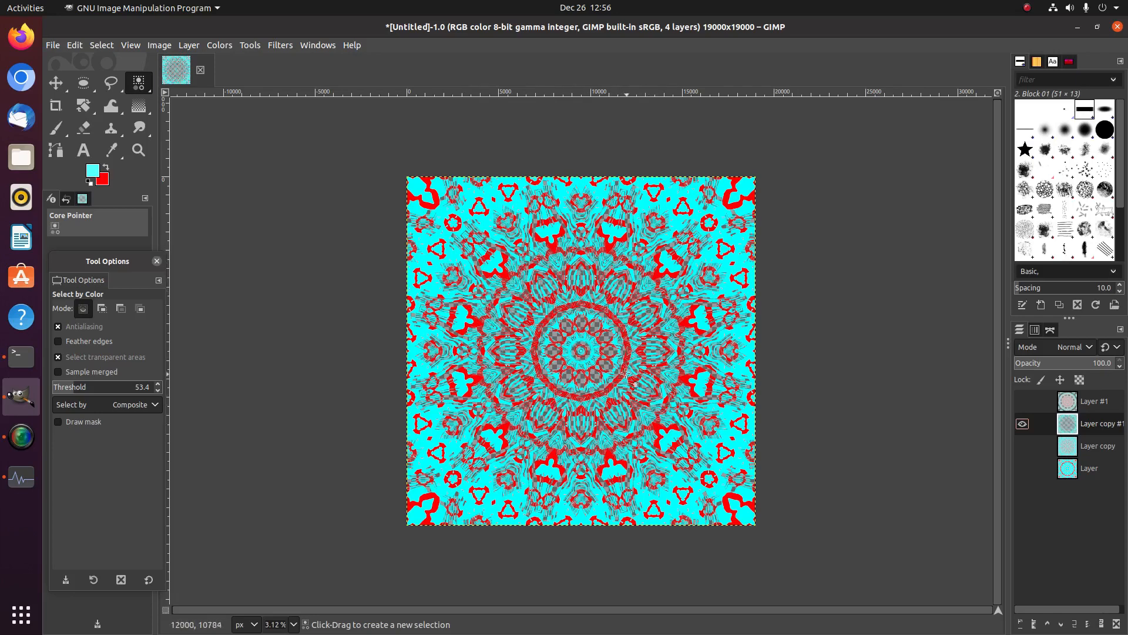
click(1023, 445)
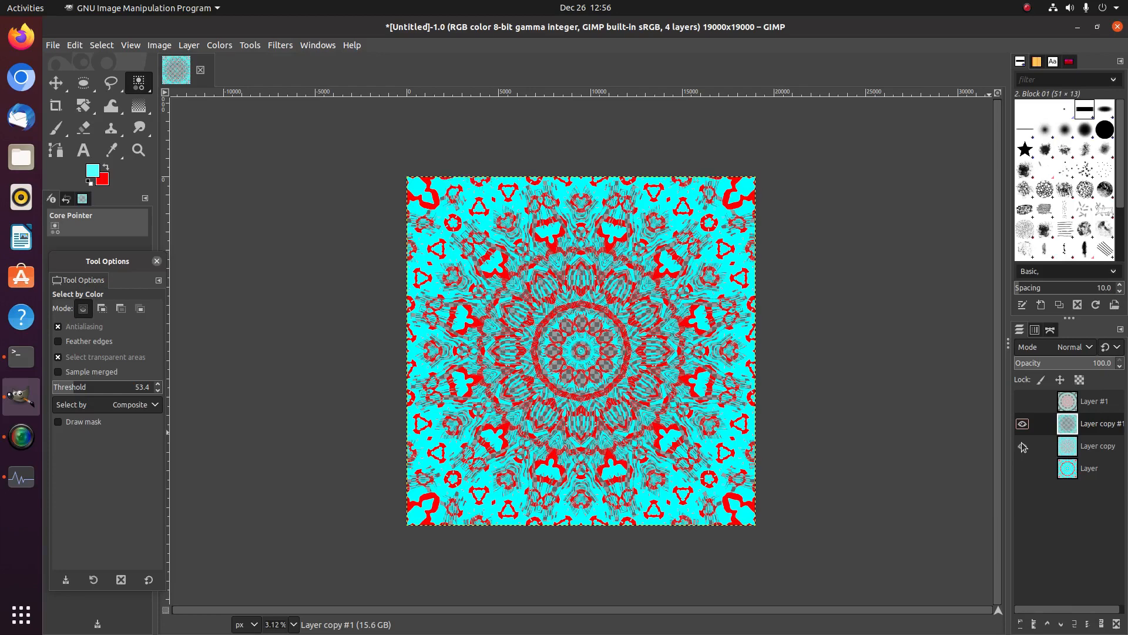
Step: Shift the hue of Layer copy to 60.4 with Hue-Saturation, leaving lightness and saturation at 0
click(1073, 447)
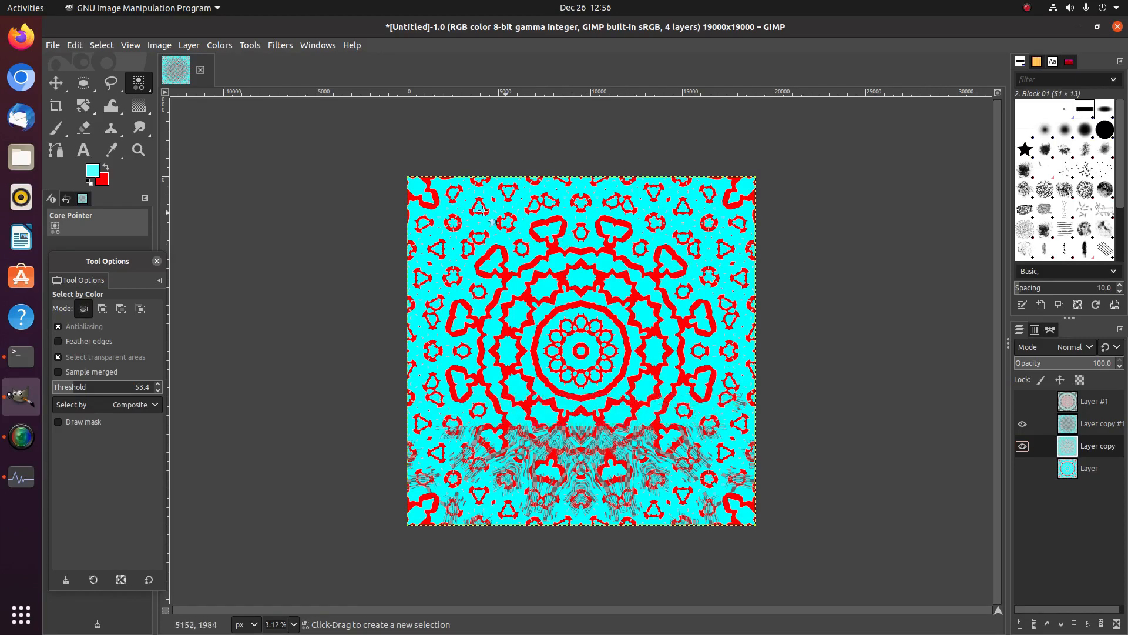
click(221, 47)
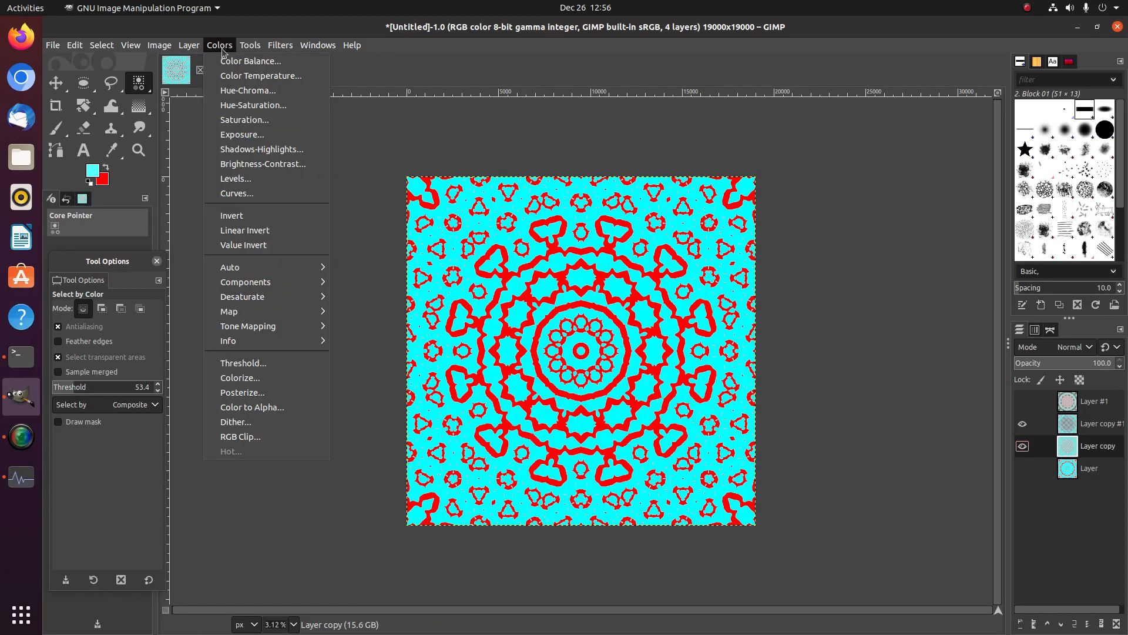
click(227, 104)
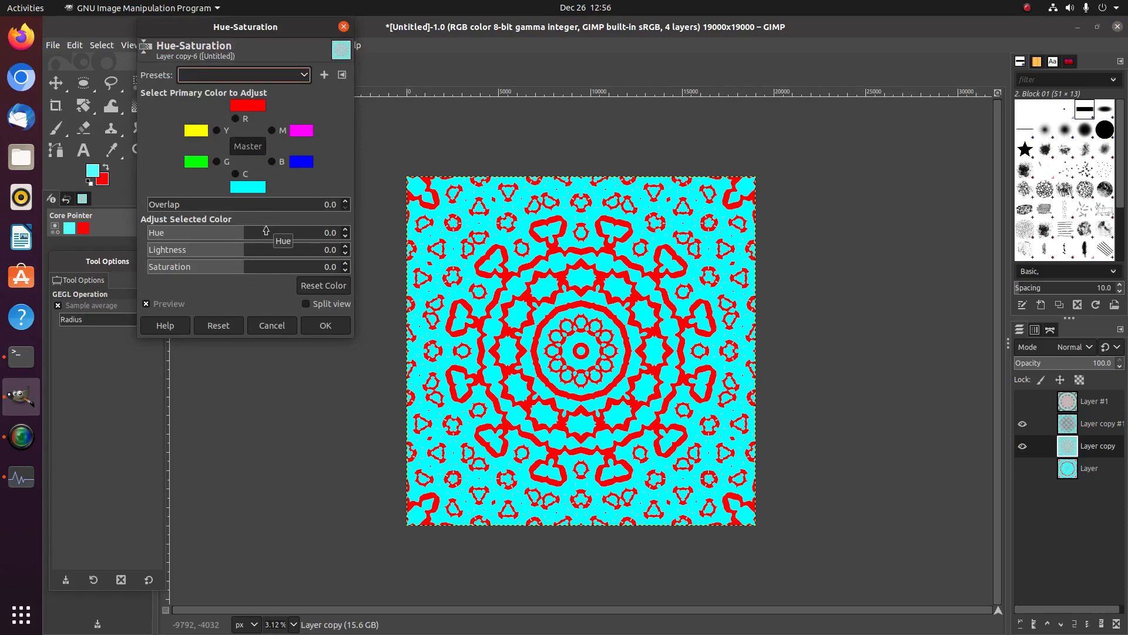
click(266, 230)
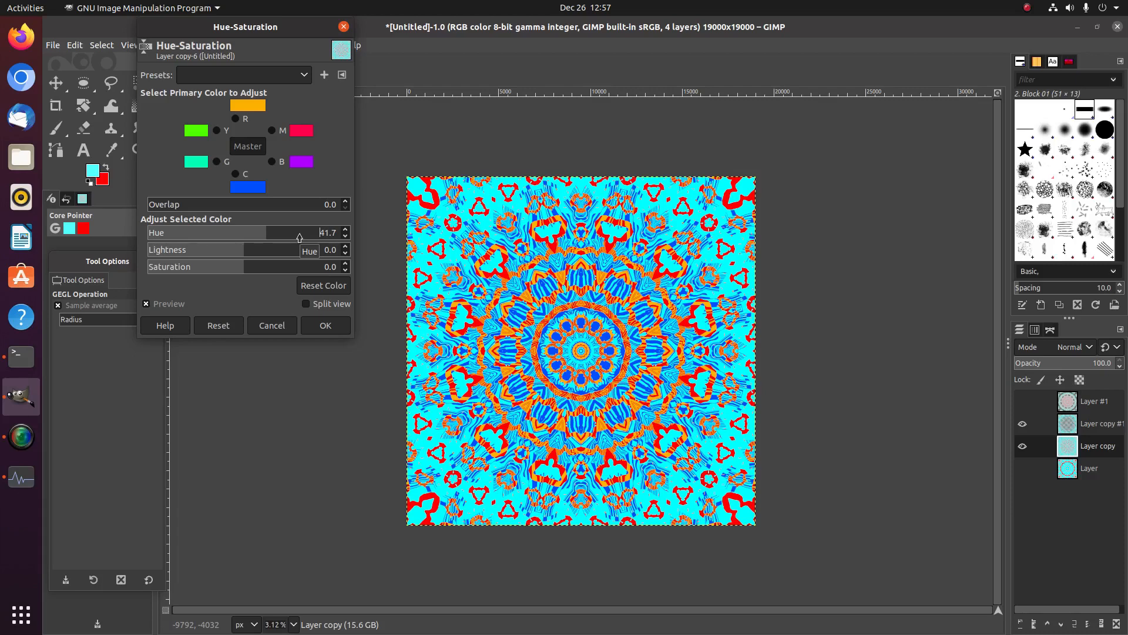
click(299, 237)
drag(305, 237, 416, 230)
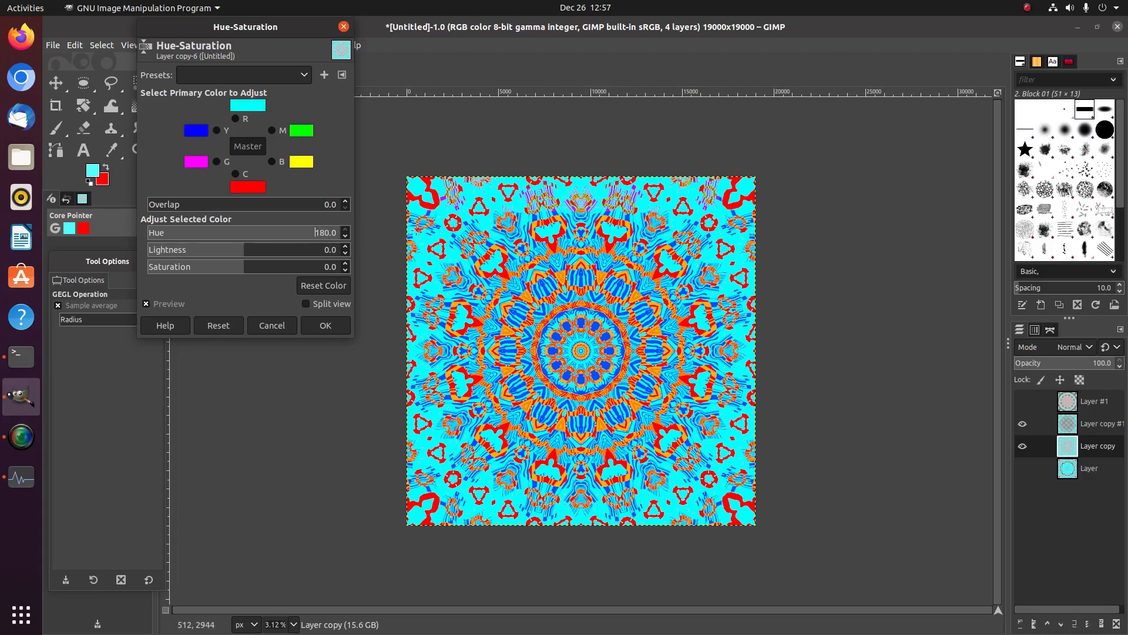
click(211, 233)
click(157, 233)
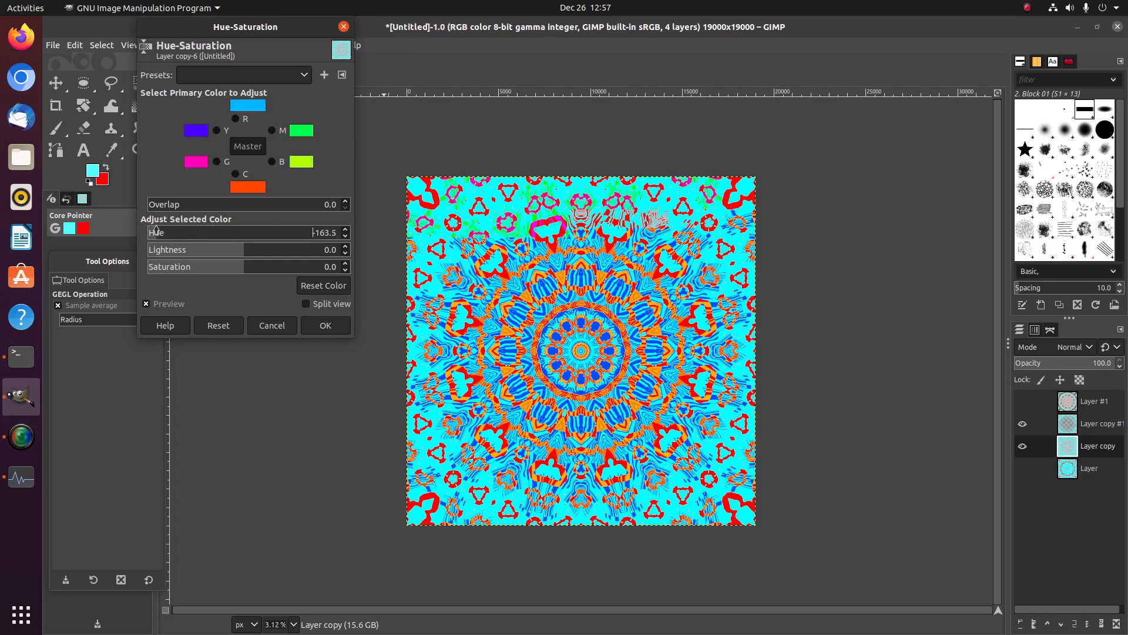
click(194, 232)
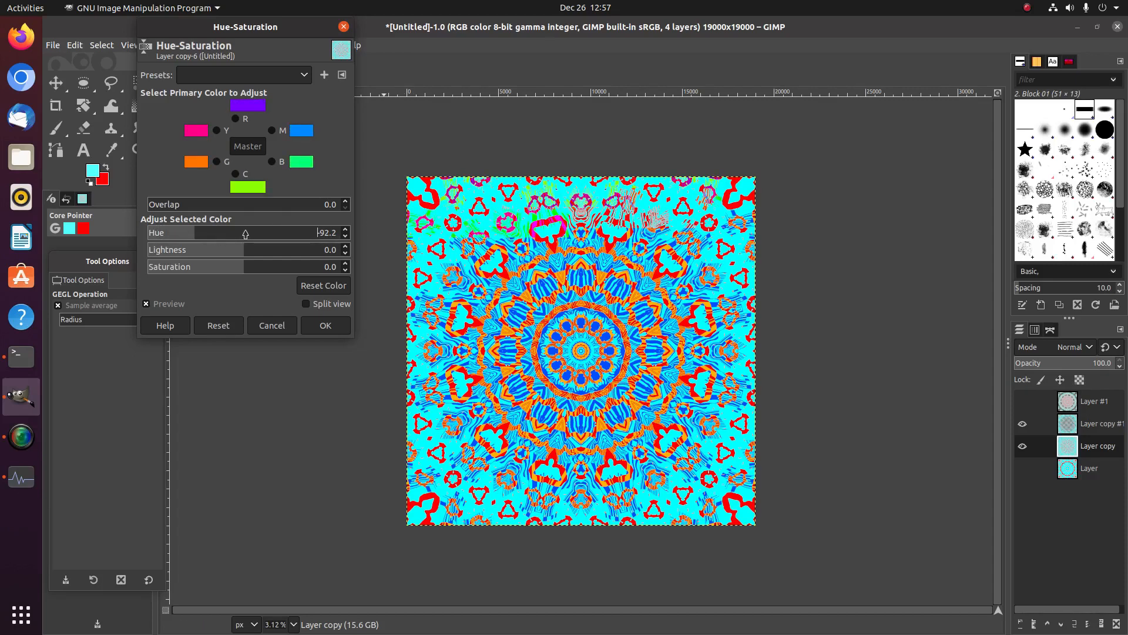
click(276, 232)
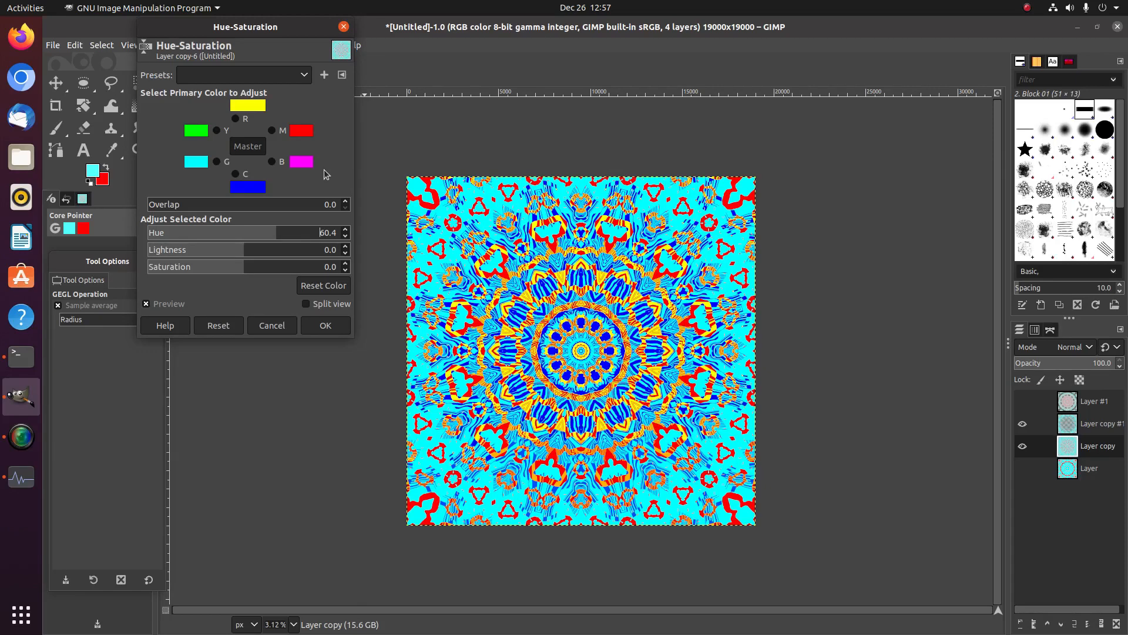
click(330, 325)
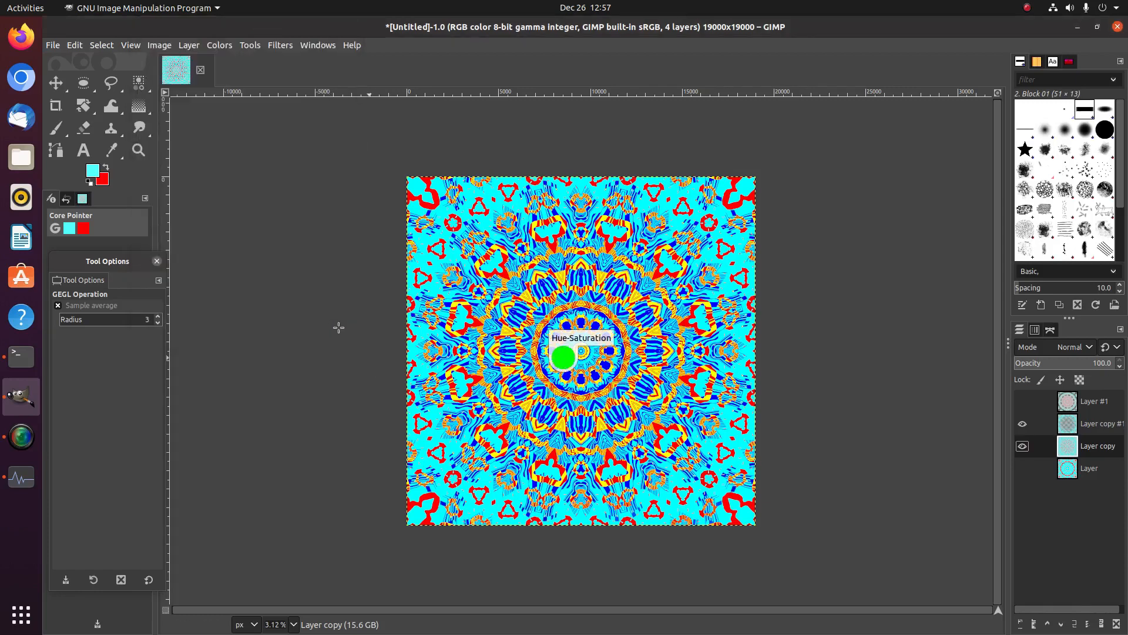
Step: Merge the visible layers, duplicate the merged Layer copy, and hide the original beneath the duplicate
right_click(1066, 446)
click(1038, 418)
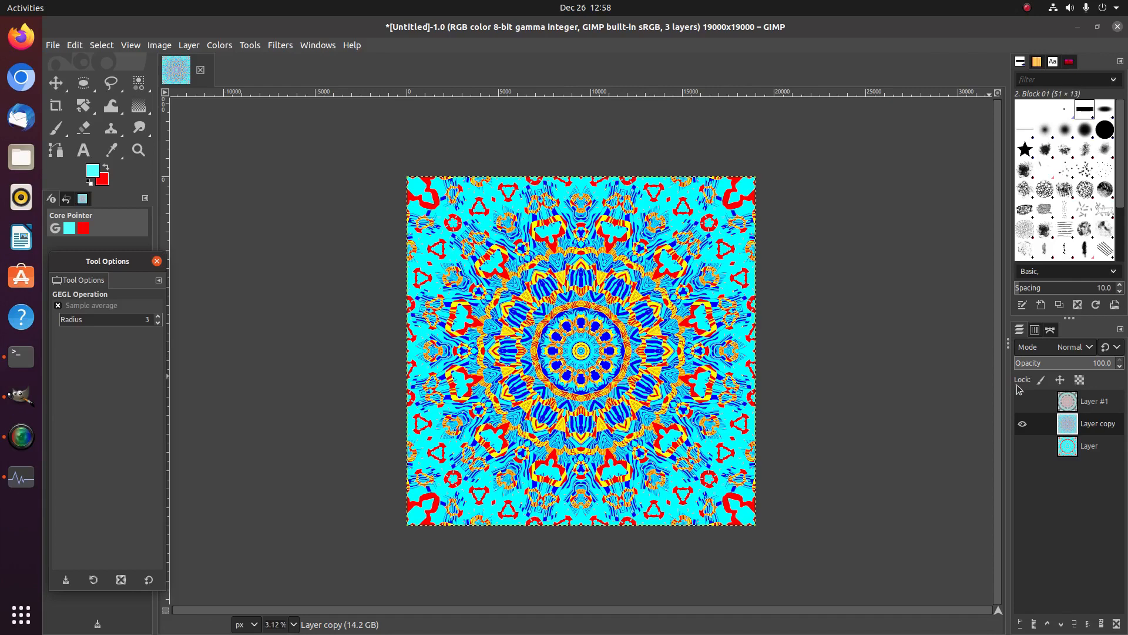
right_click(1064, 425)
click(999, 135)
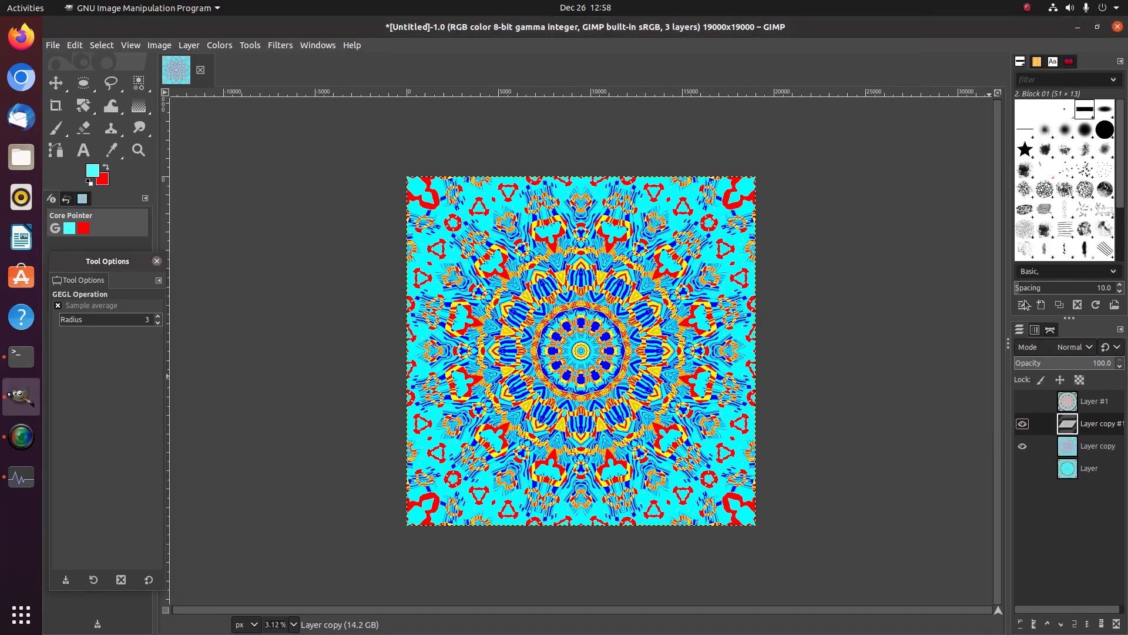
click(1023, 446)
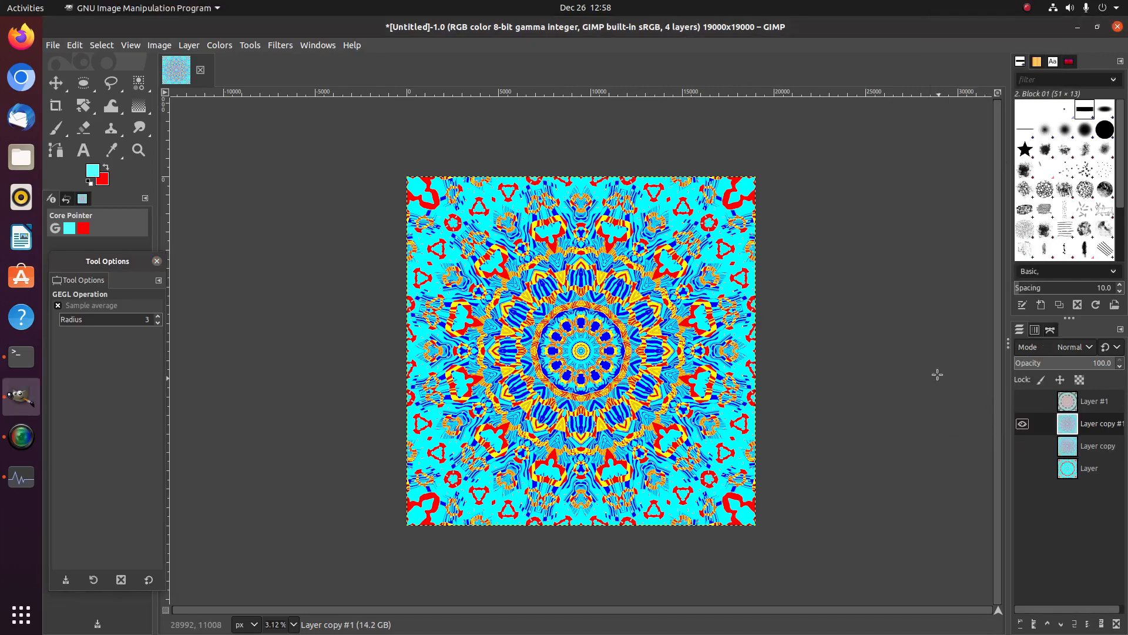
key(ctrl+s)
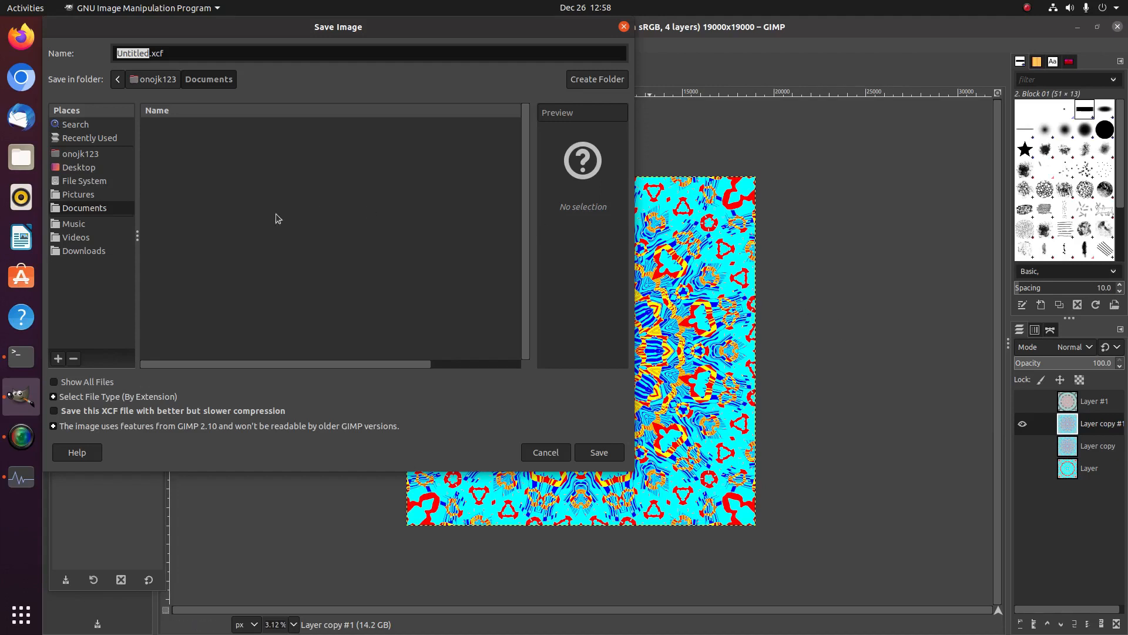
click(97, 182)
click(97, 195)
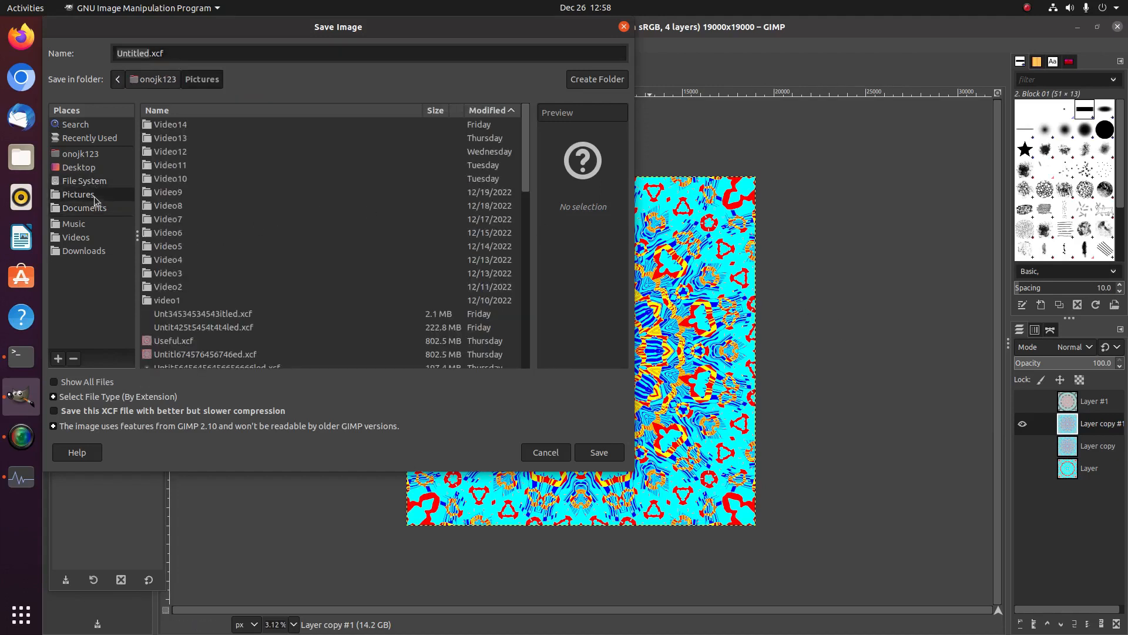
click(130, 53)
text(45656455645)
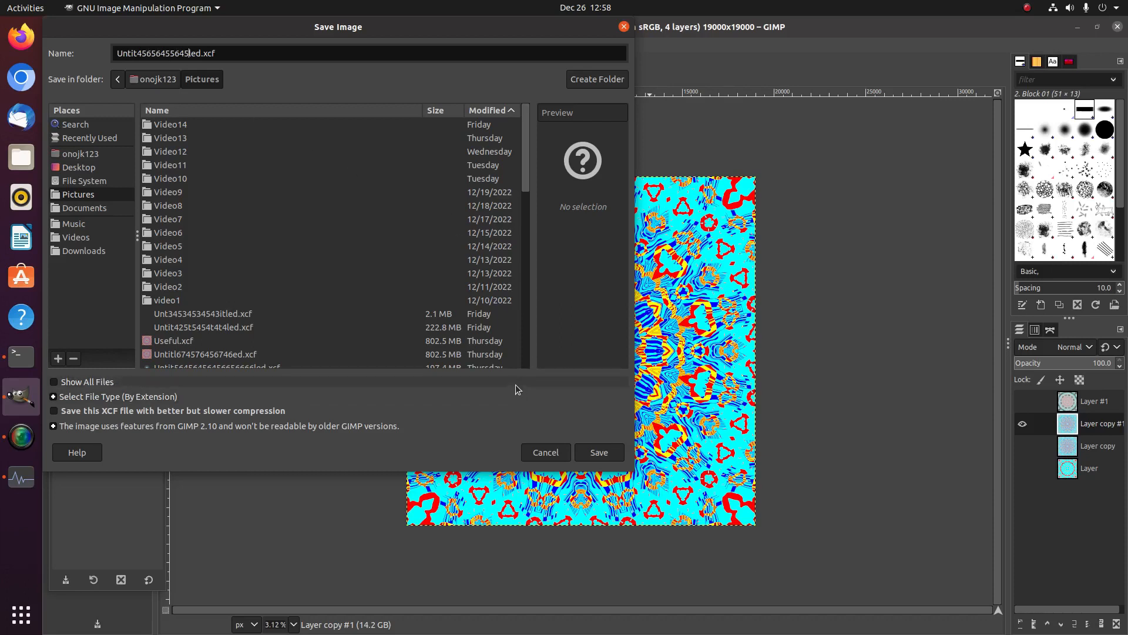
click(602, 450)
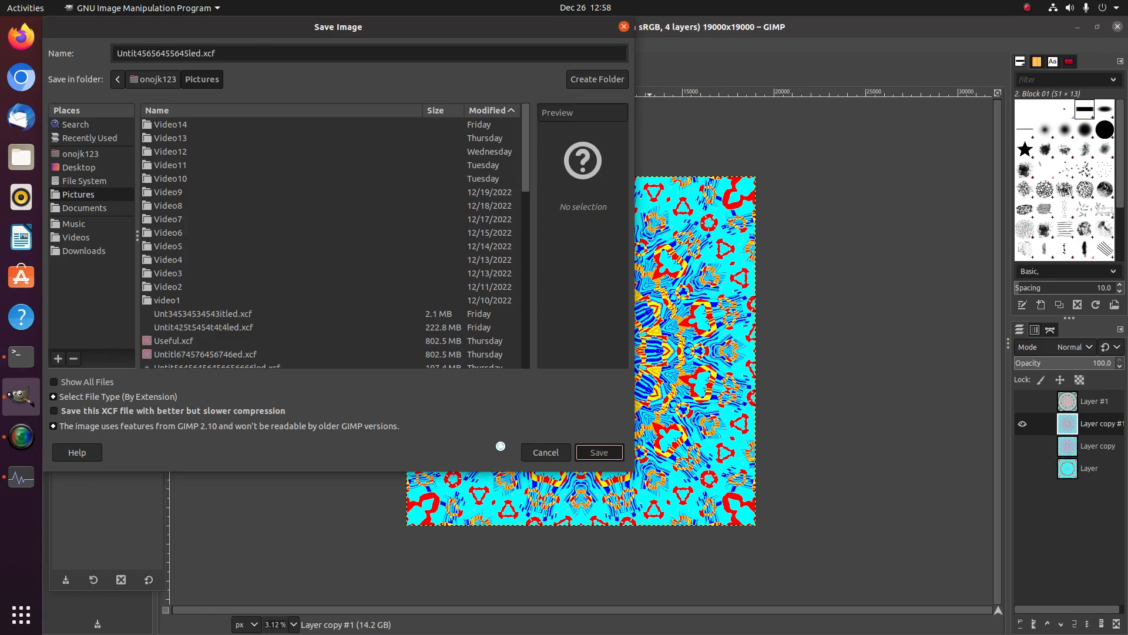
key(Return)
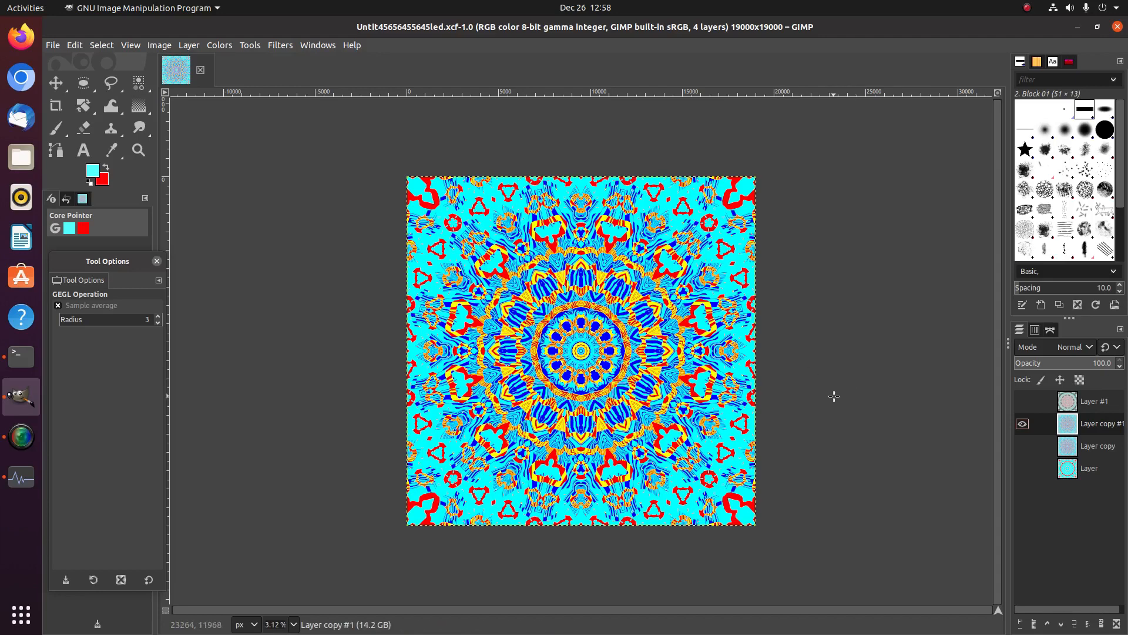
Step: Move Layer copy #1 to the top of the layer stack and duplicate it
right_click(1071, 422)
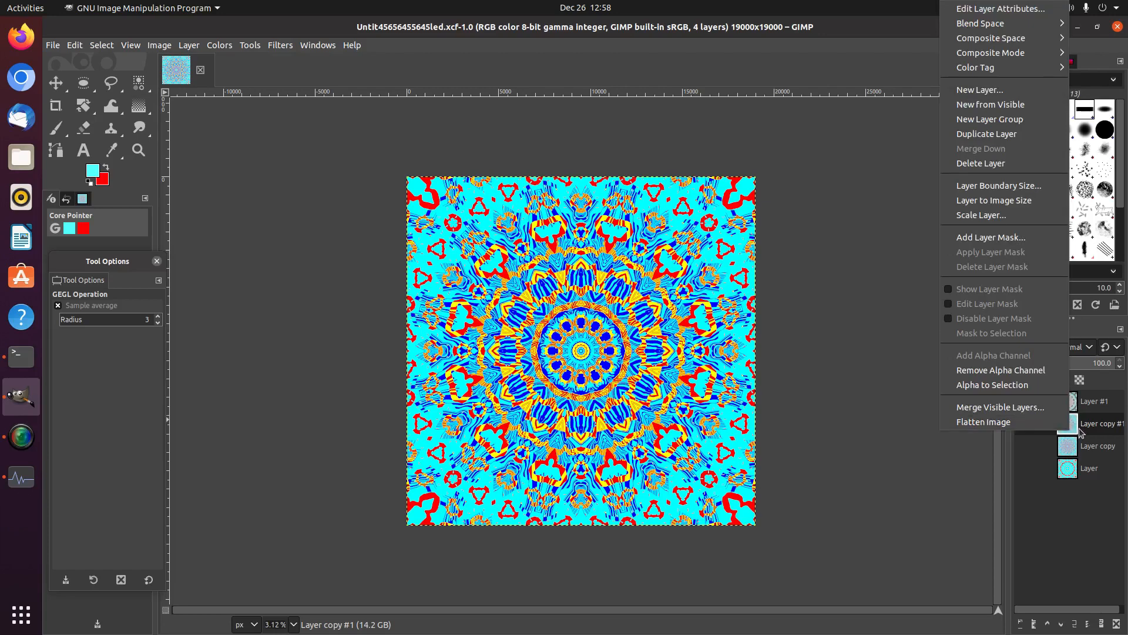
click(1081, 433)
right_click(1069, 427)
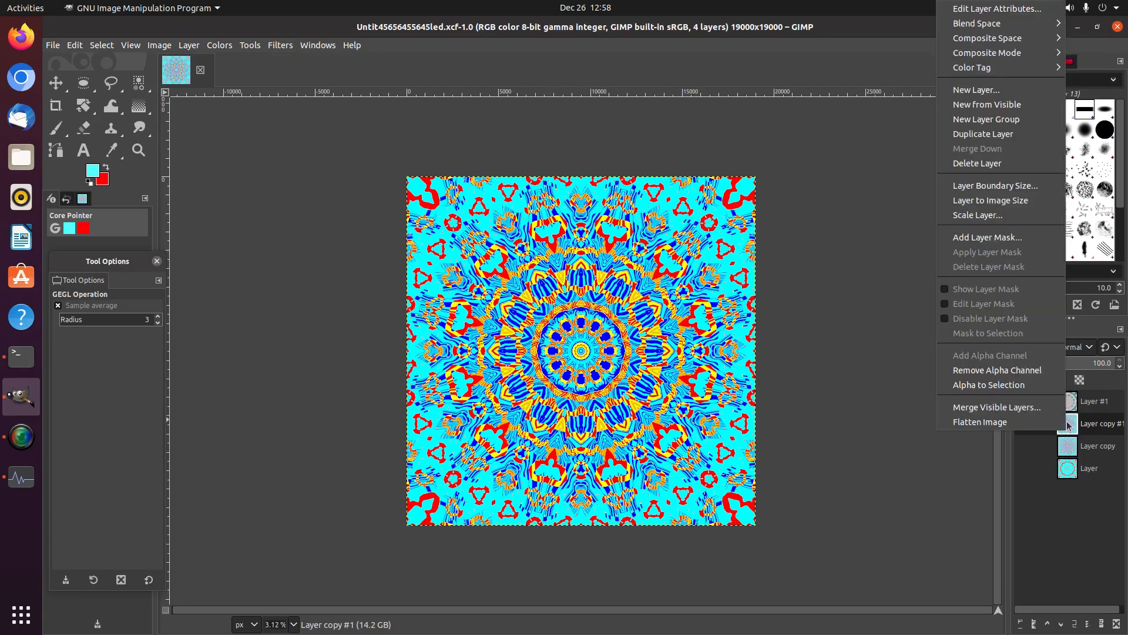
click(1078, 441)
drag(1070, 429, 1060, 404)
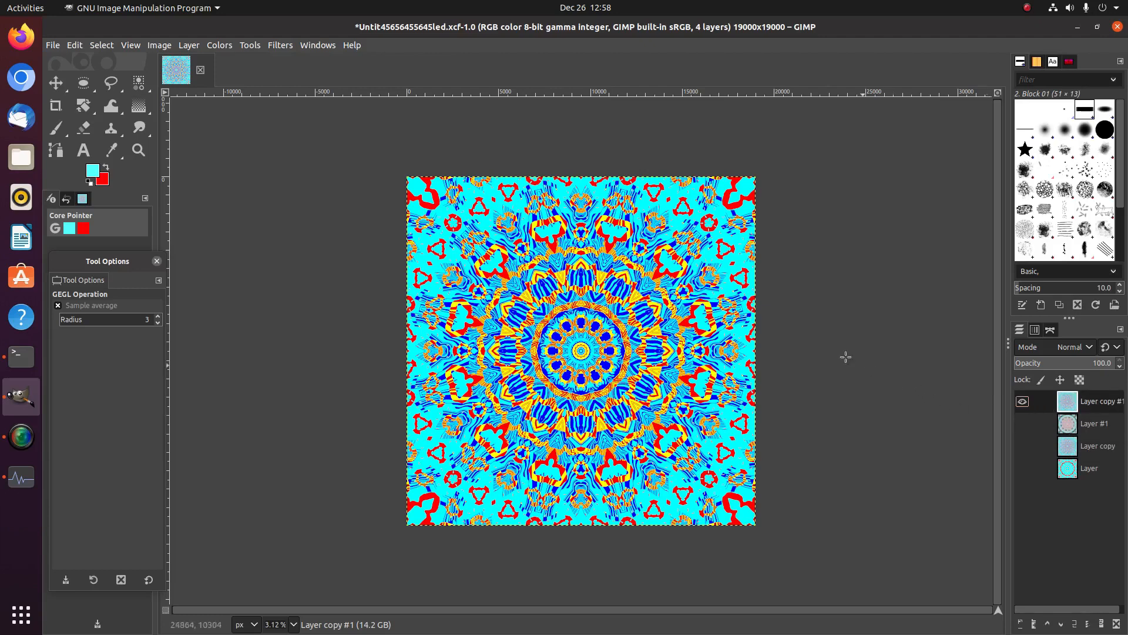
right_click(1068, 402)
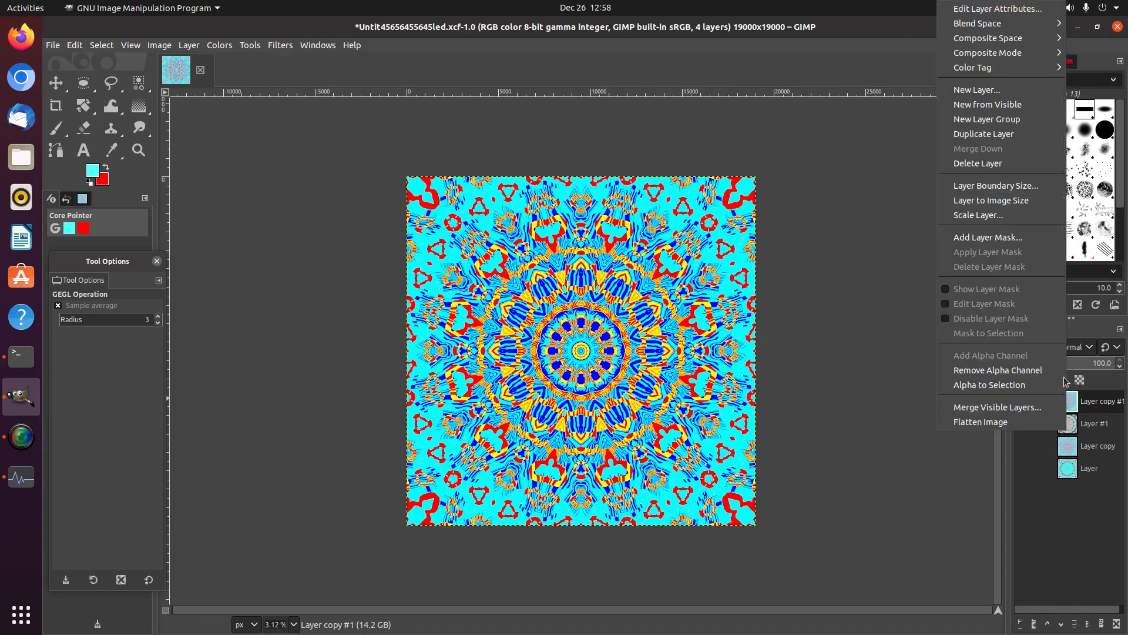
click(981, 136)
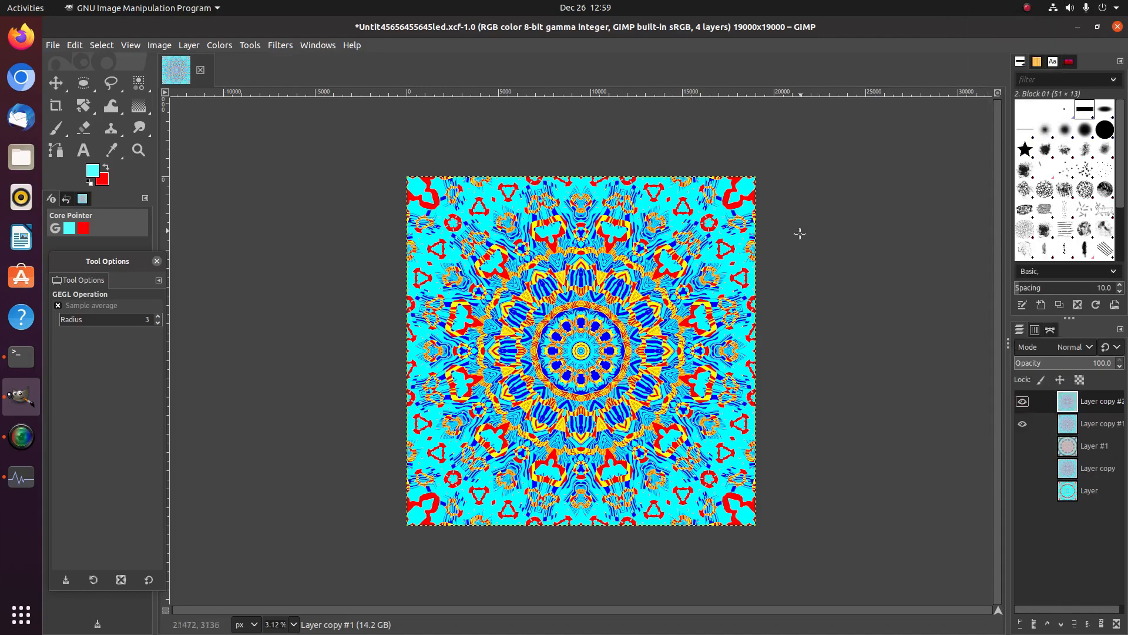
Step: Apply the Edge filter to the new duplicate with the Sobel algorithm, amount 10.000 and Clamp border behavior
click(283, 47)
mouse_move(320, 201)
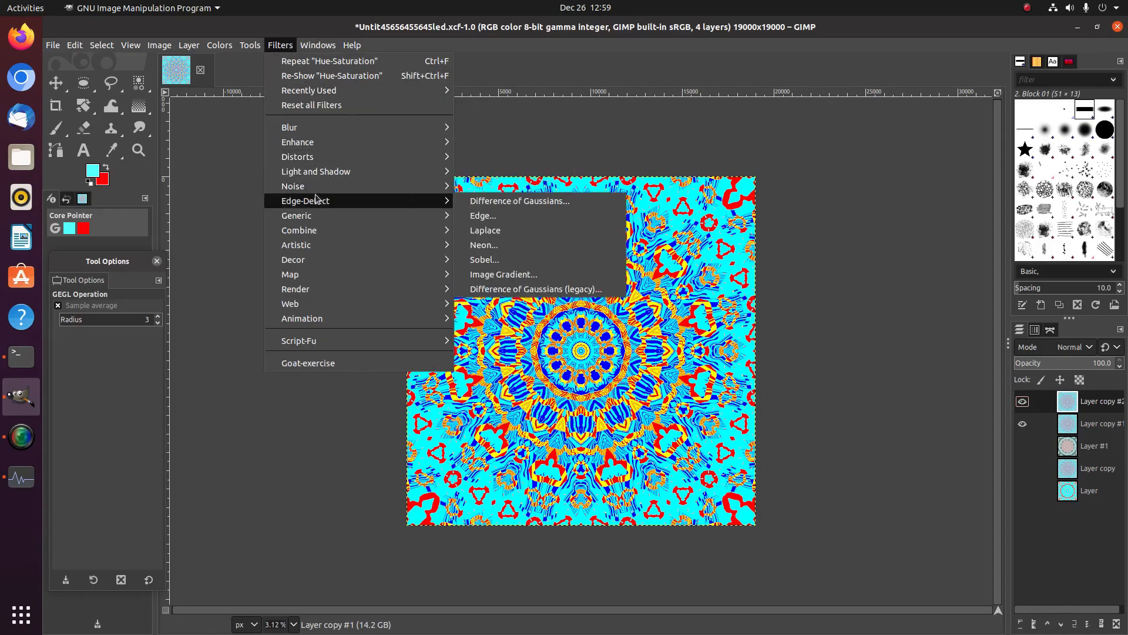
click(499, 215)
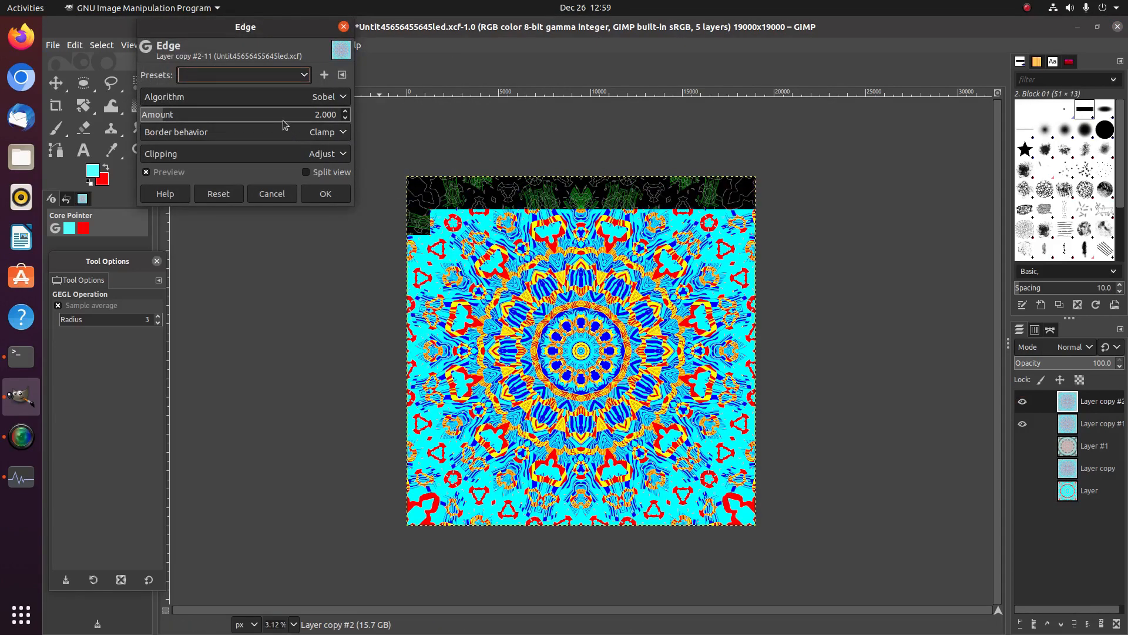
drag(287, 114, 603, 116)
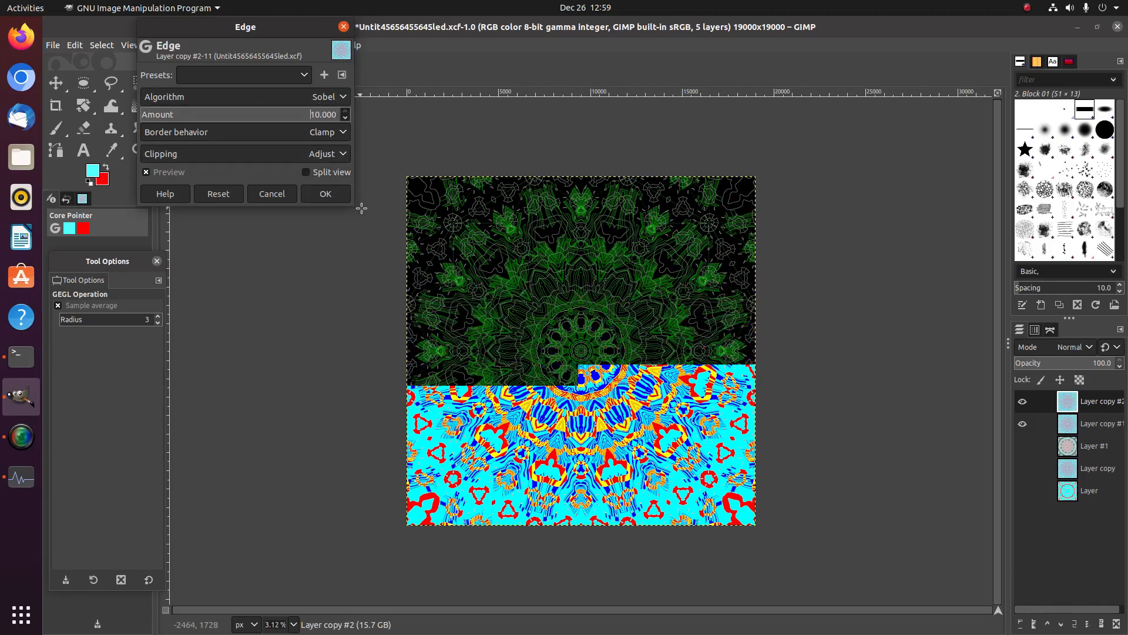
click(324, 193)
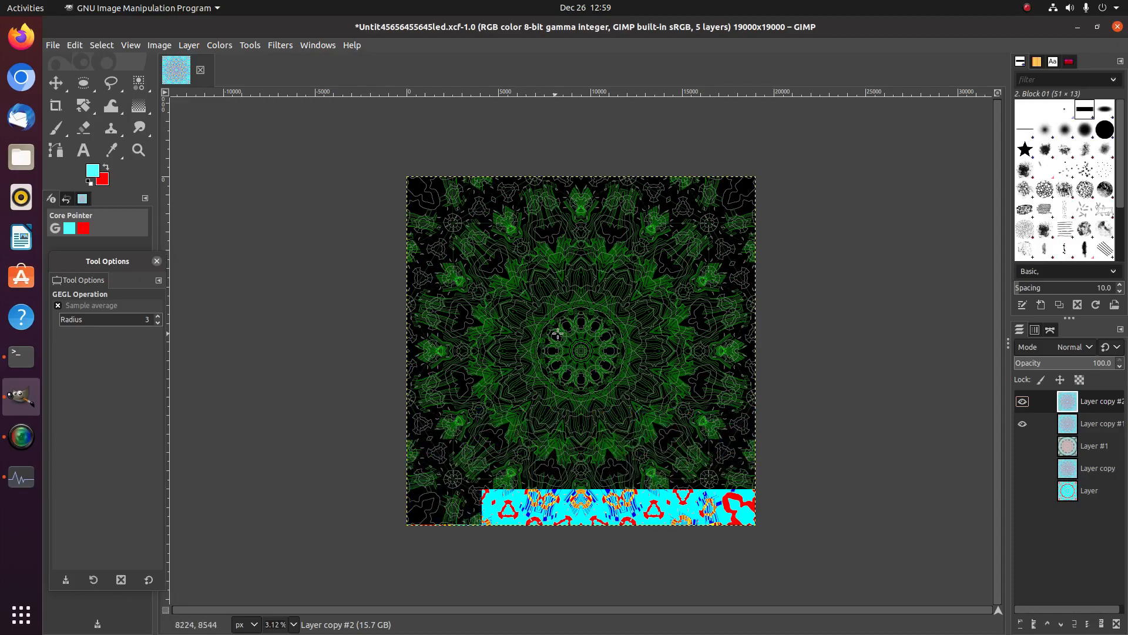
Step: Examine the edge lines up close against the colored pattern beneath by toggling Layer copy #2's visibility, then view the whole image
key(plus)
key(plus)
key(plus)
key(plus)
key(plus)
key(plus)
key(plus)
key(plus)
key(plus)
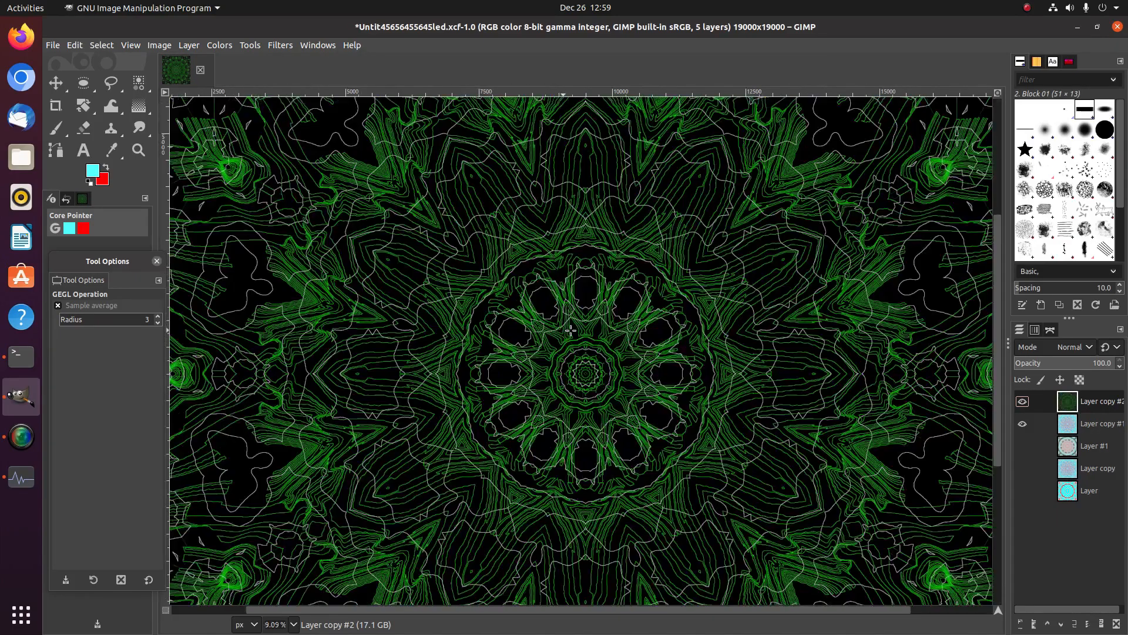
key(plus)
key(plus)
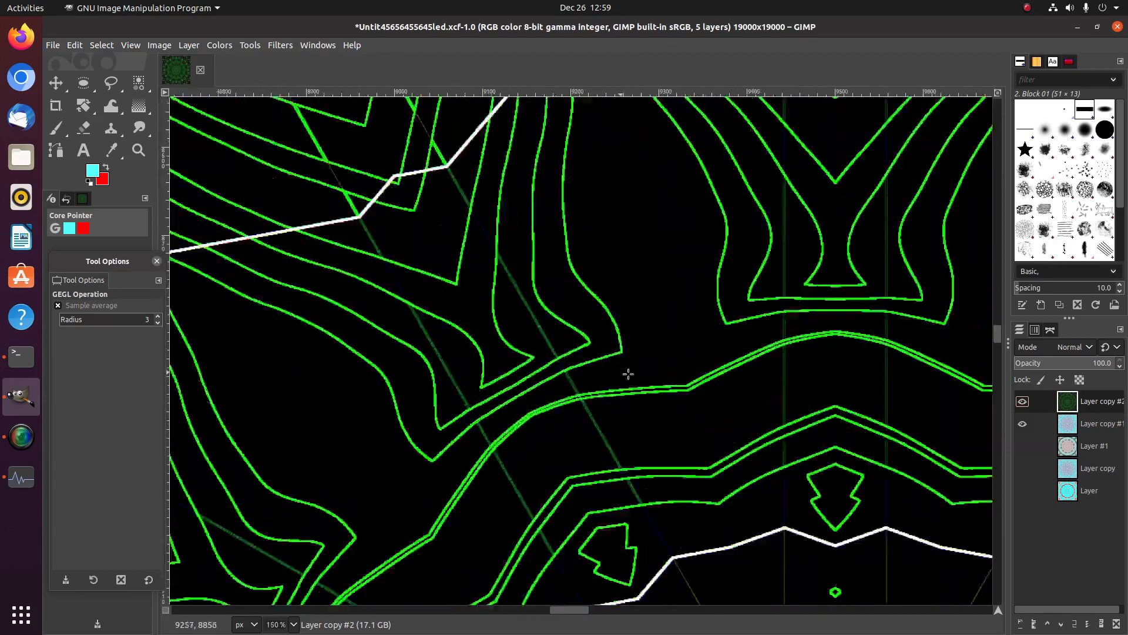
click(1023, 402)
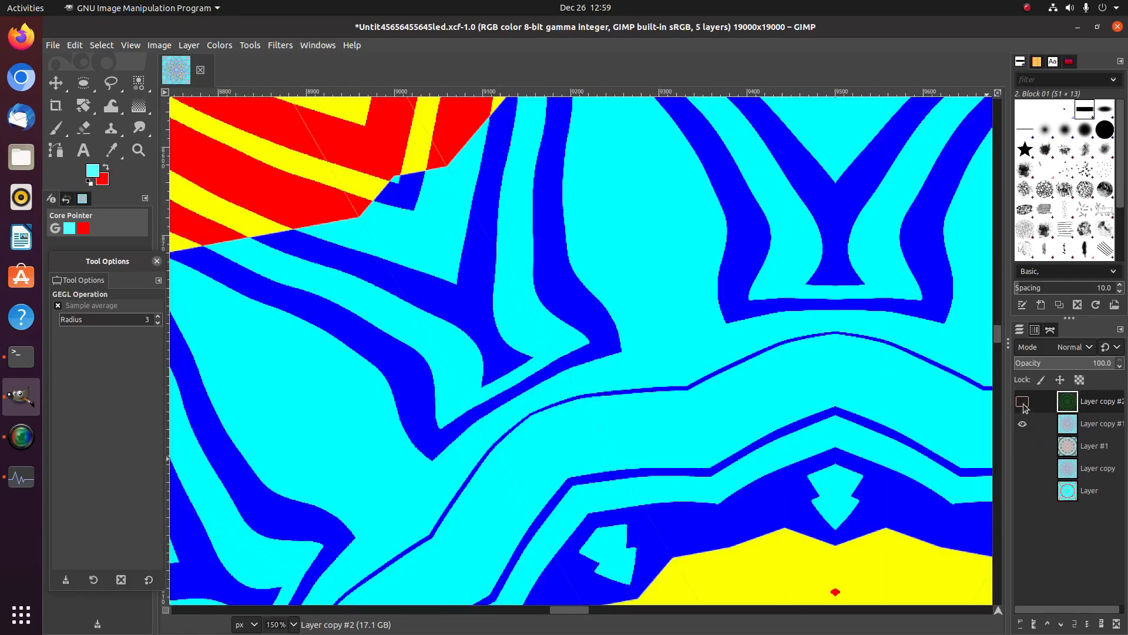
click(1023, 402)
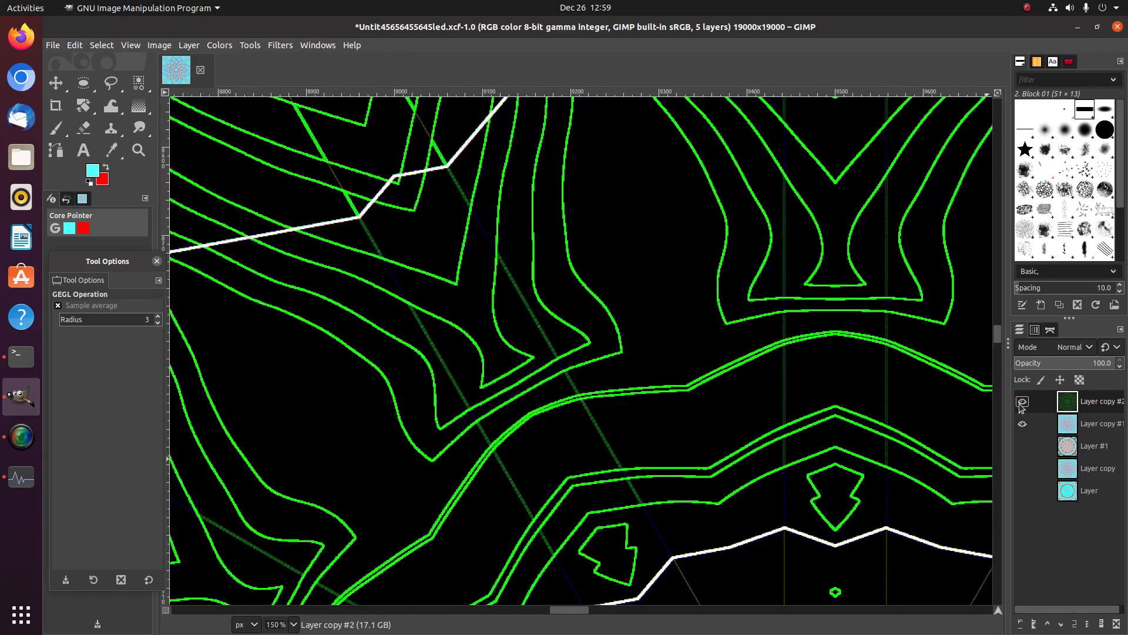
click(1023, 402)
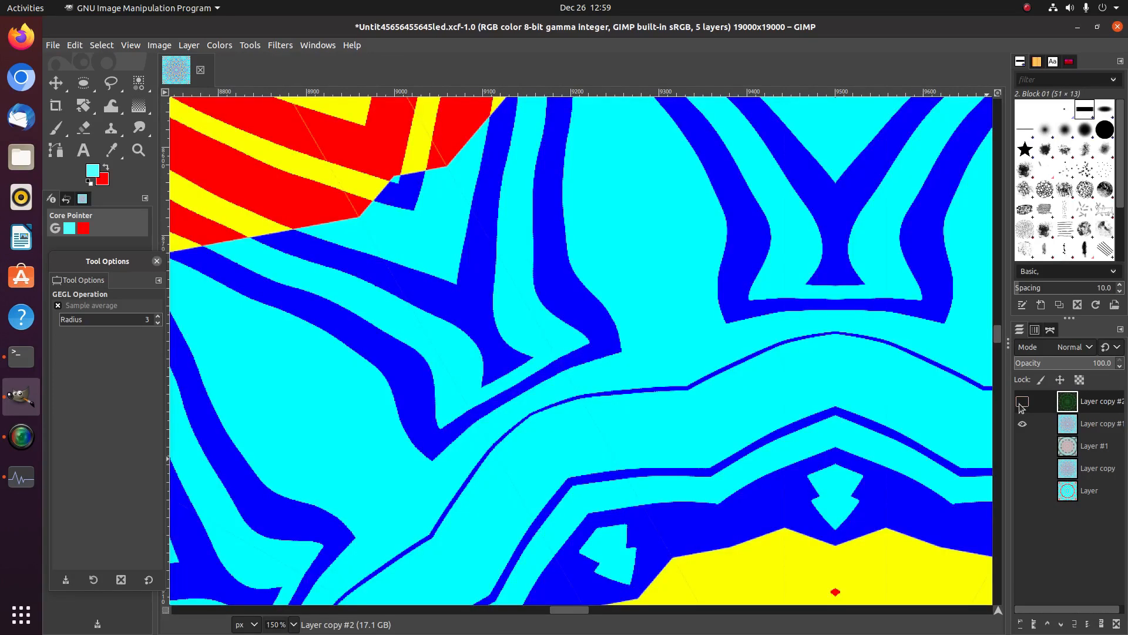
click(1022, 403)
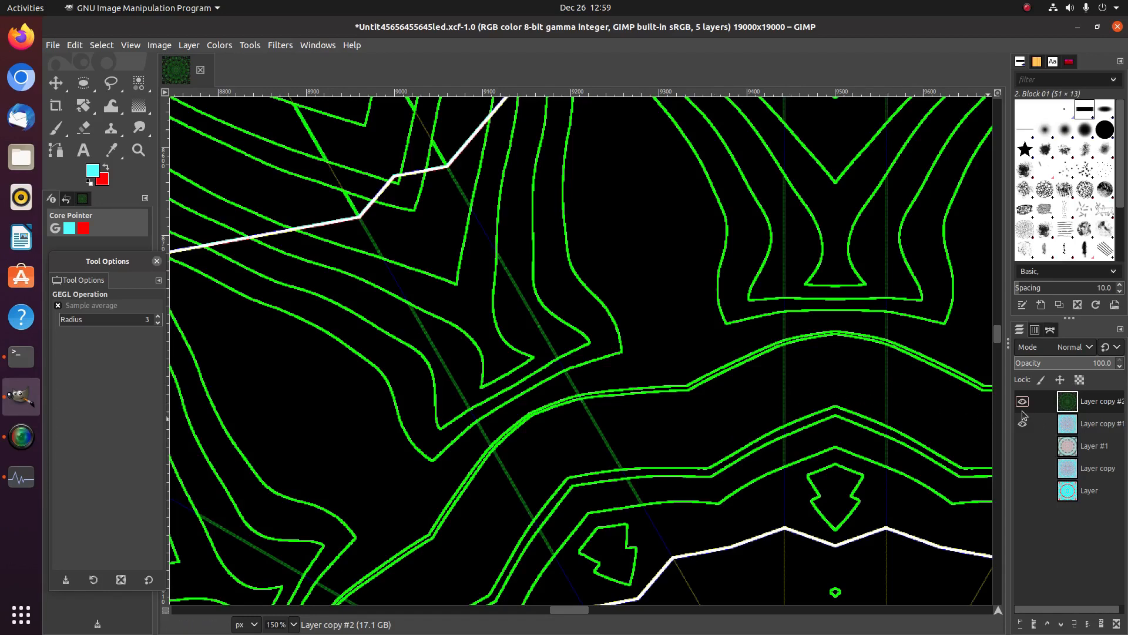
key(minus)
key(minus)
key(minus)
key(minus)
key(minus)
key(minus)
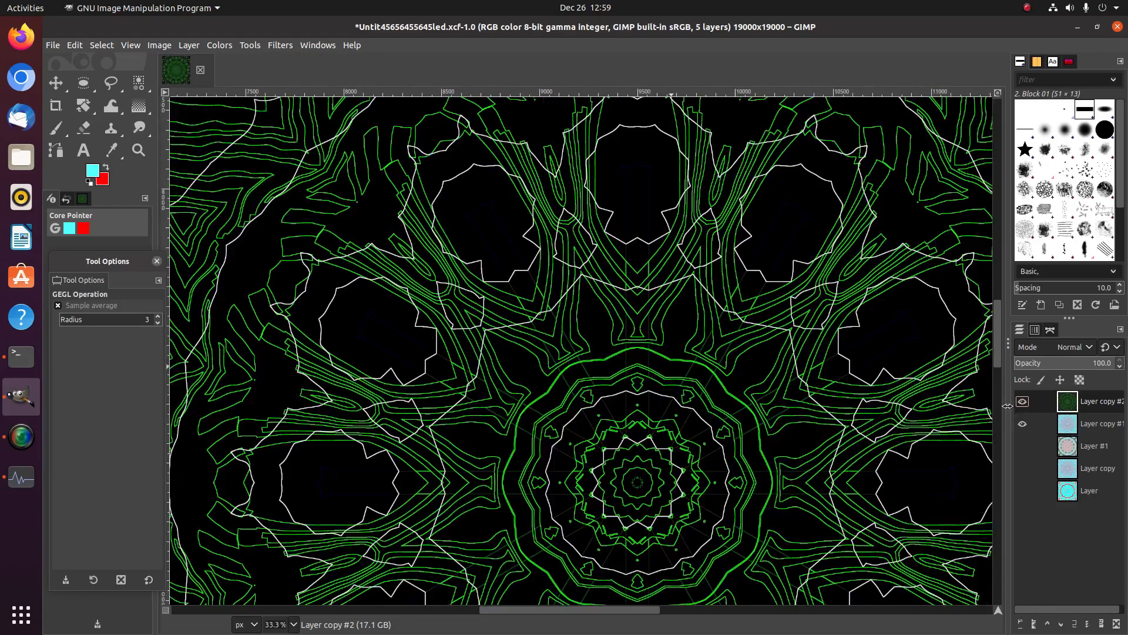
key(minus)
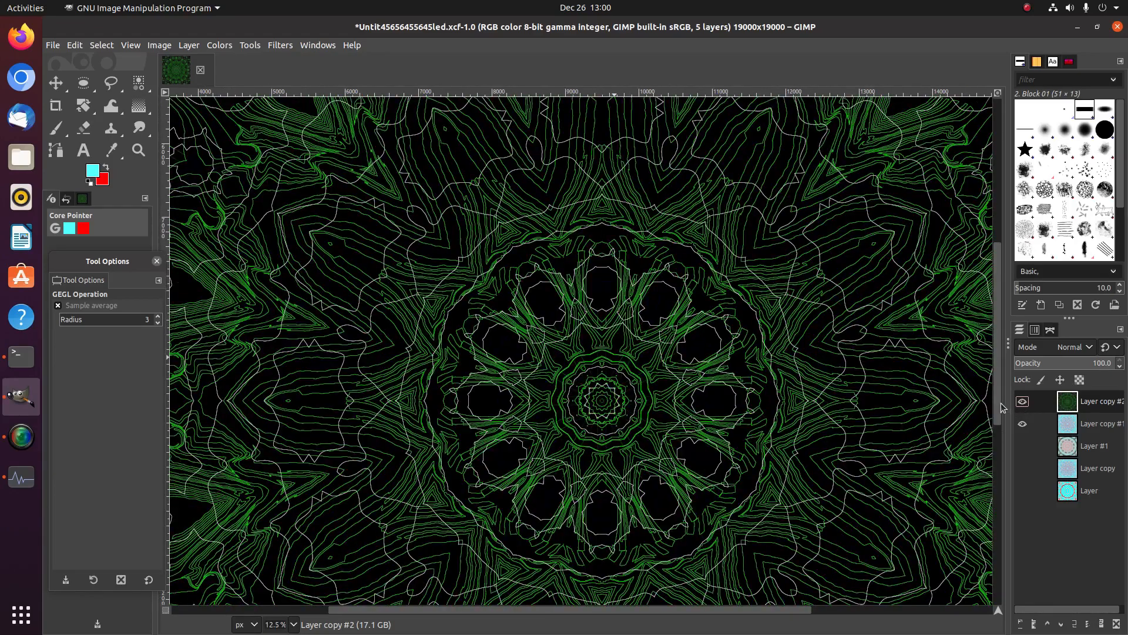
key(minus)
key(minus)
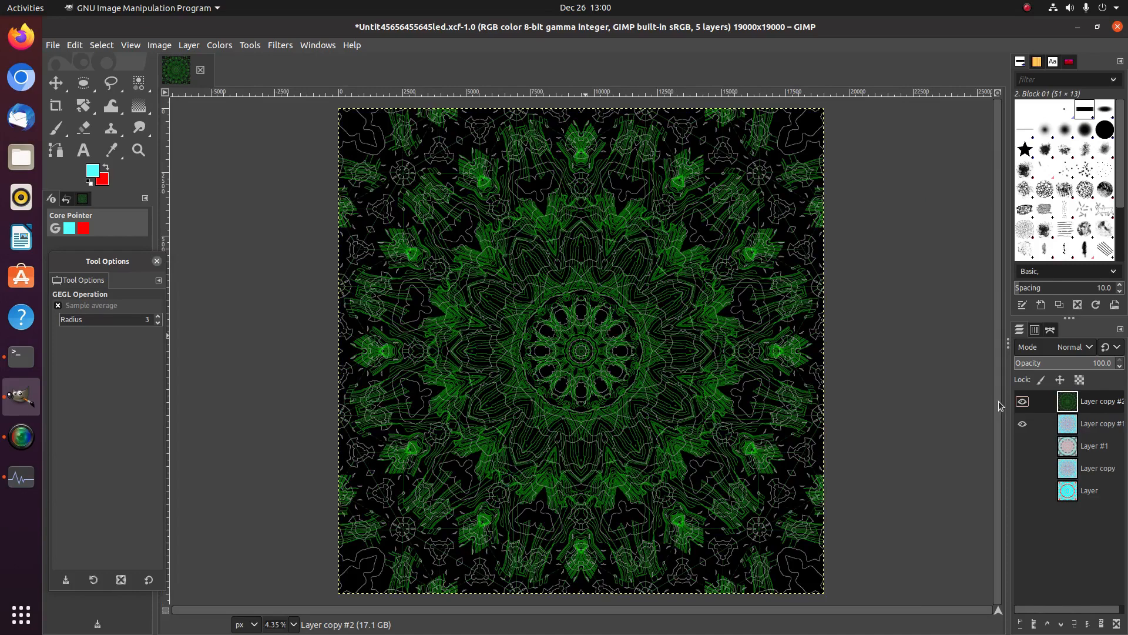
Step: Turn the green edge lines grayscale with Mono Mixer, setting the red, green and blue channel multipliers to 5.000
key(plus)
key(minus)
click(229, 47)
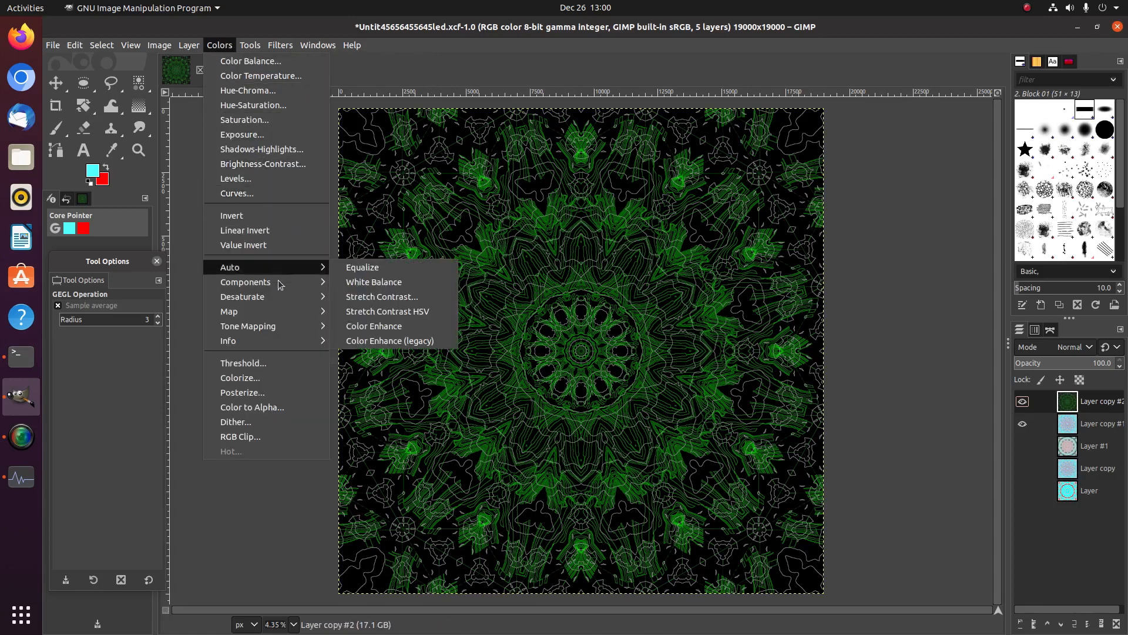
mouse_move(327, 299)
click(368, 326)
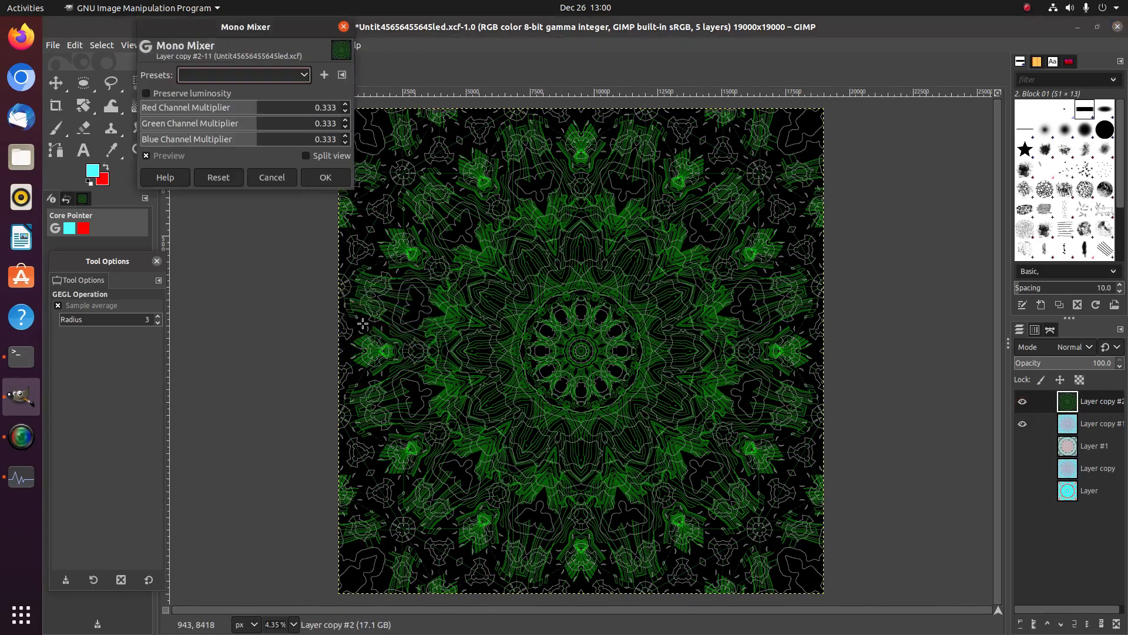
drag(270, 111, 591, 109)
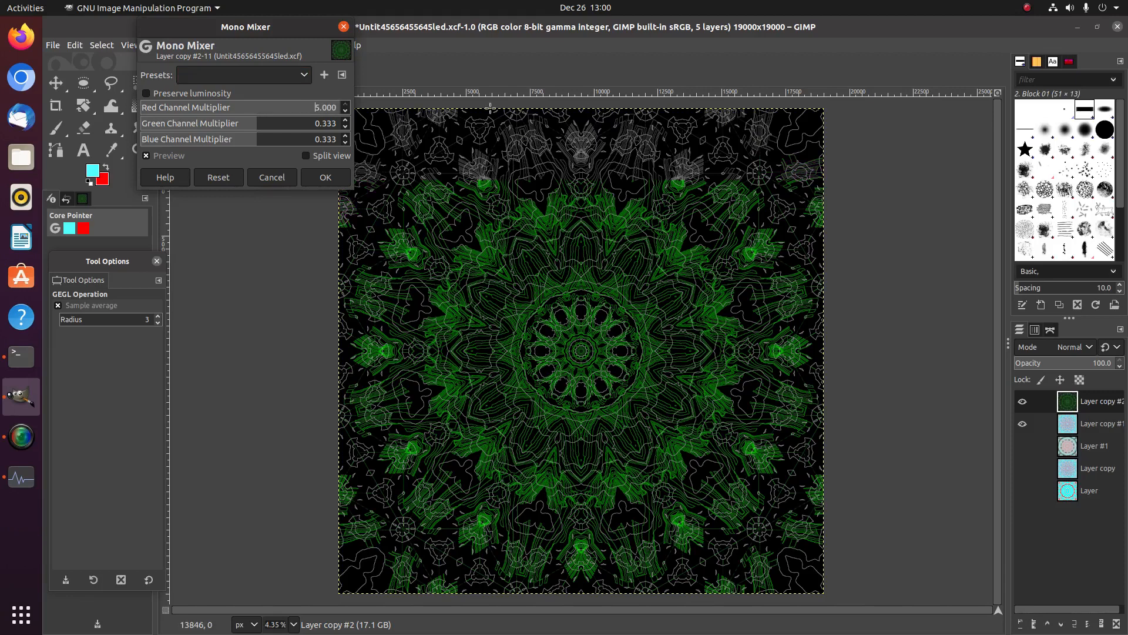
drag(269, 121, 517, 123)
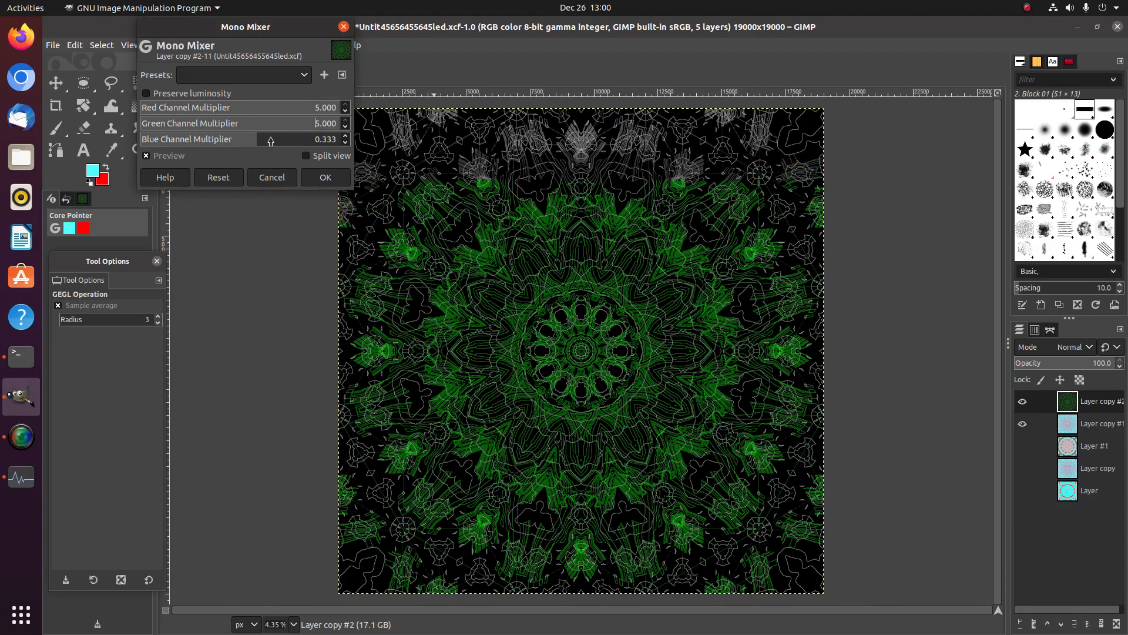
drag(270, 141, 962, 169)
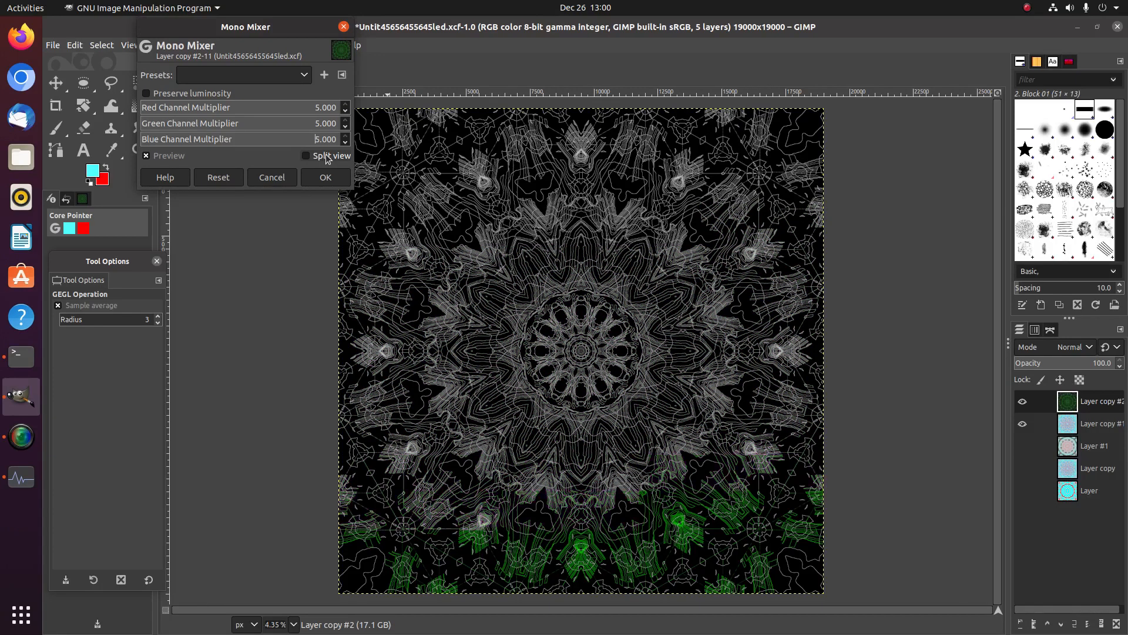
click(346, 180)
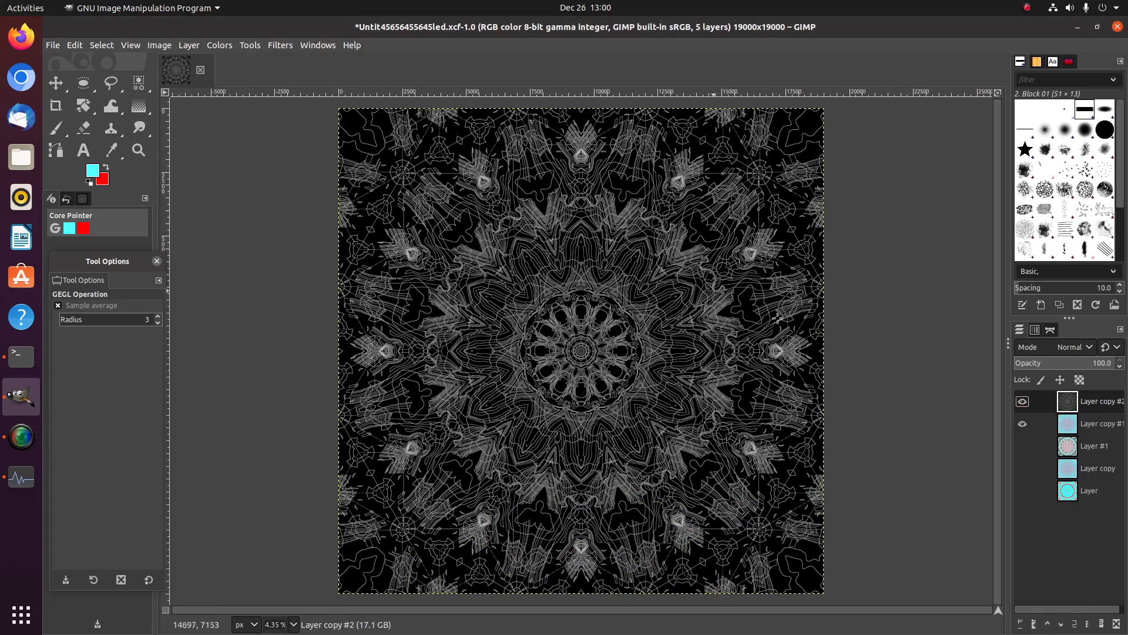
Step: Duplicate Layer copy #2, hide the duplicate and make Layer copy #2 the active layer again
right_click(1086, 407)
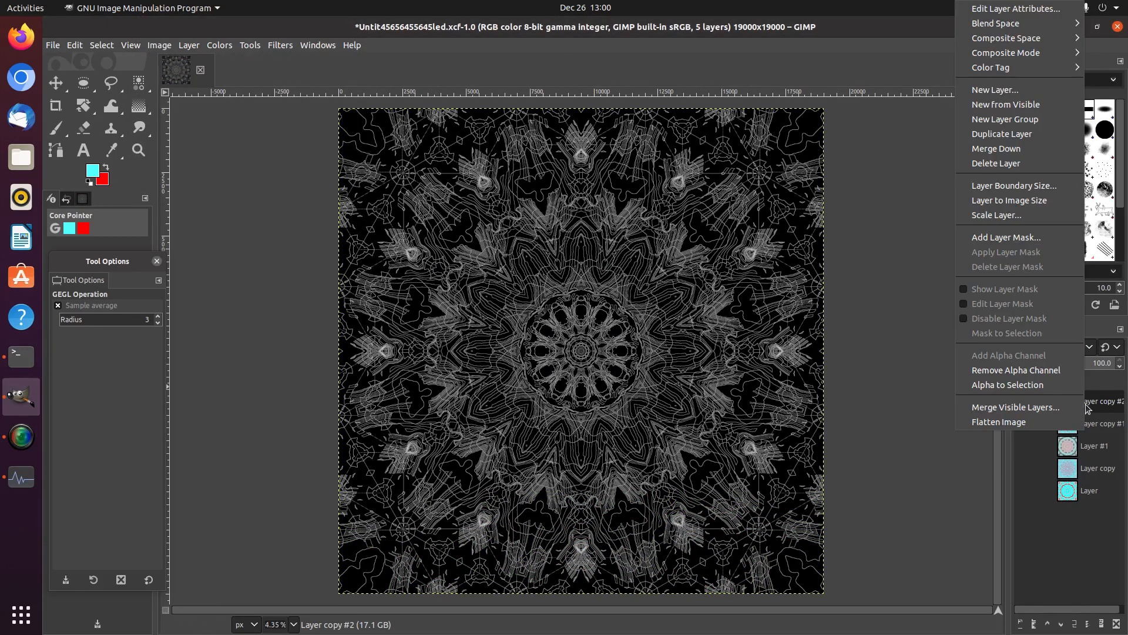
click(1001, 137)
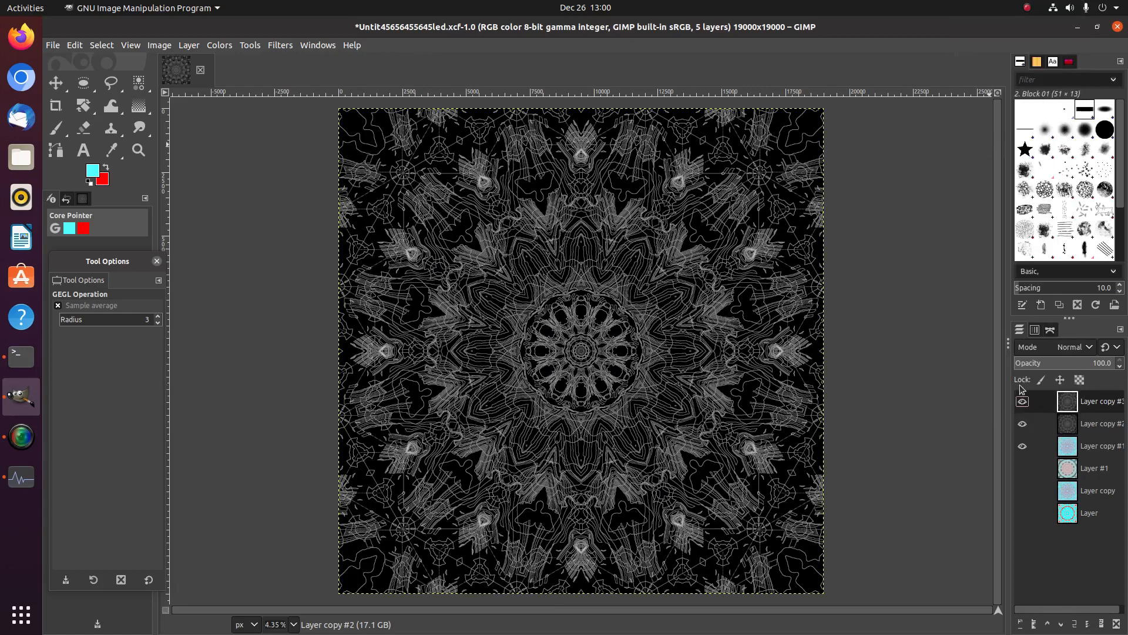
click(1065, 425)
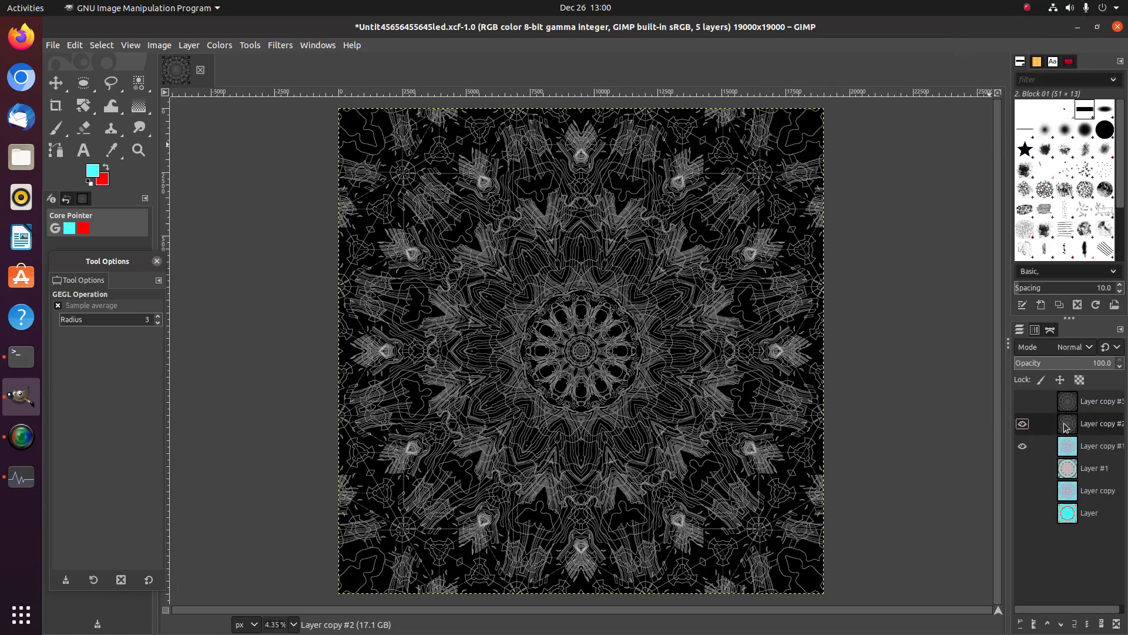
Step: Apply the Dilate filter once to Layer copy #2 and inspect the line thickness at 200% zoom
click(270, 47)
mouse_move(335, 220)
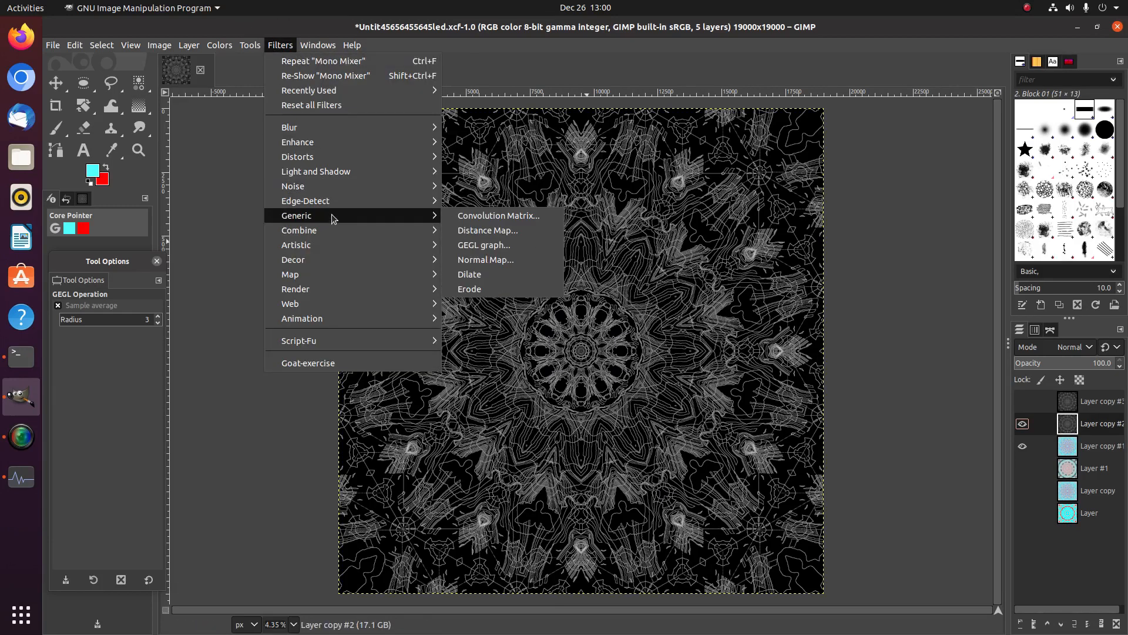
click(485, 277)
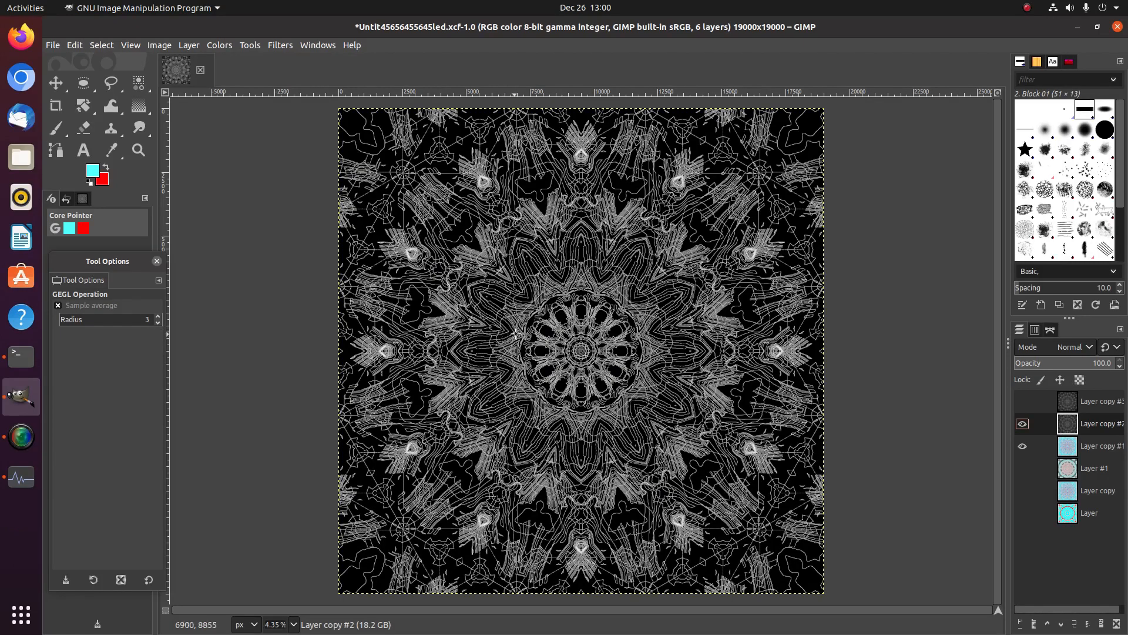
scroll(512, 333, up, 7)
scroll(572, 320, up, 4)
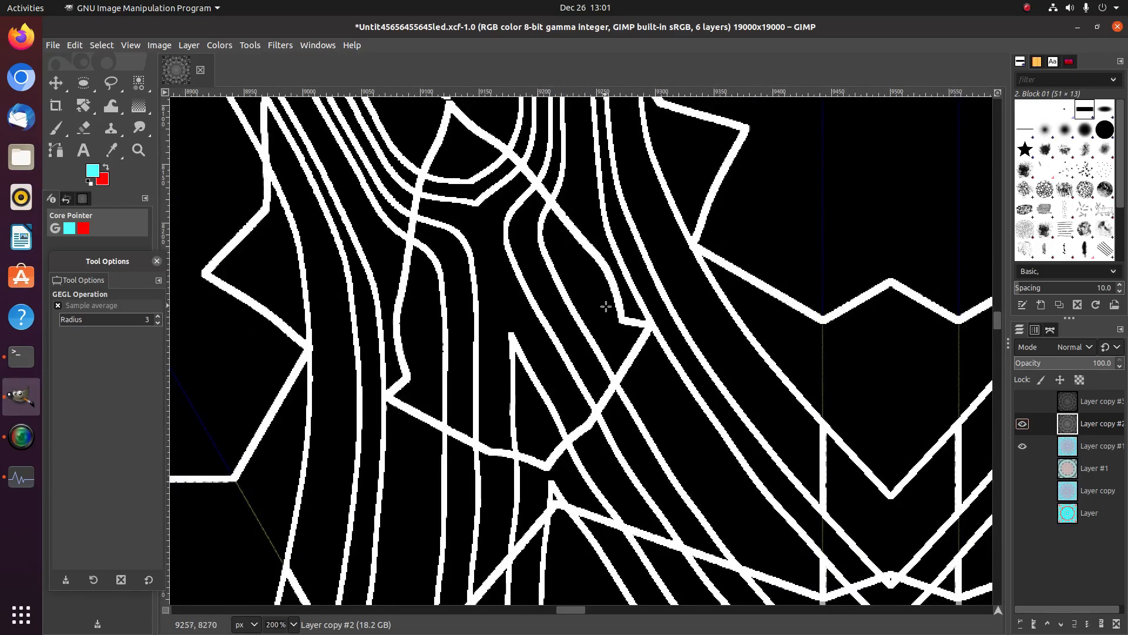
Step: Repeat the Dilate filter five more times on Layer copy #2 and compare the thickened lines with the undilated Layer copy #3
click(281, 45)
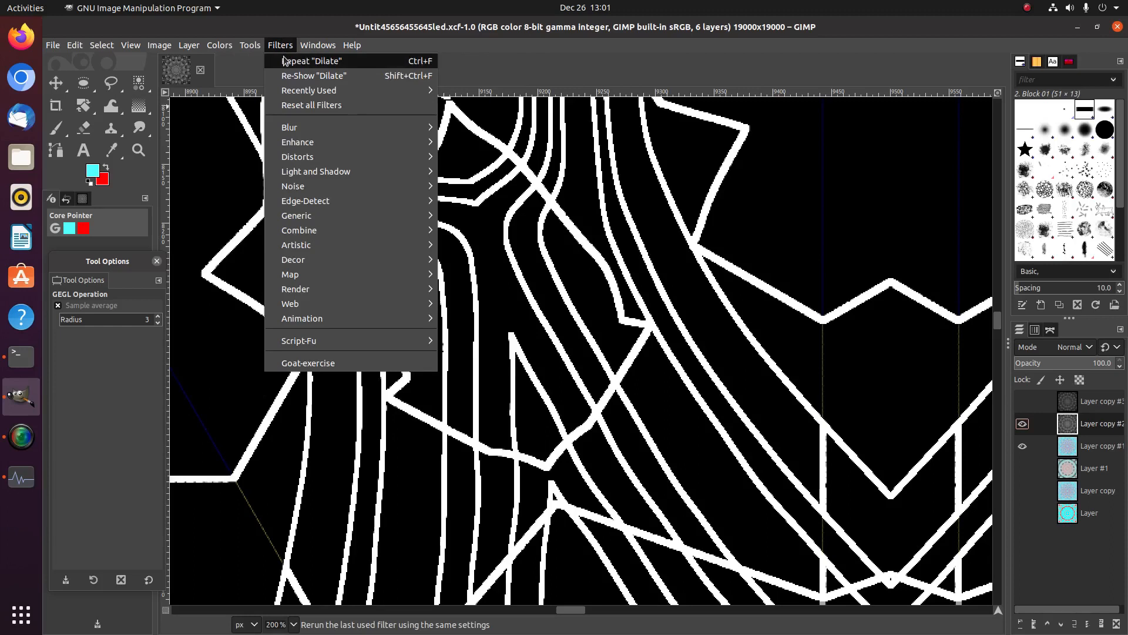
click(283, 57)
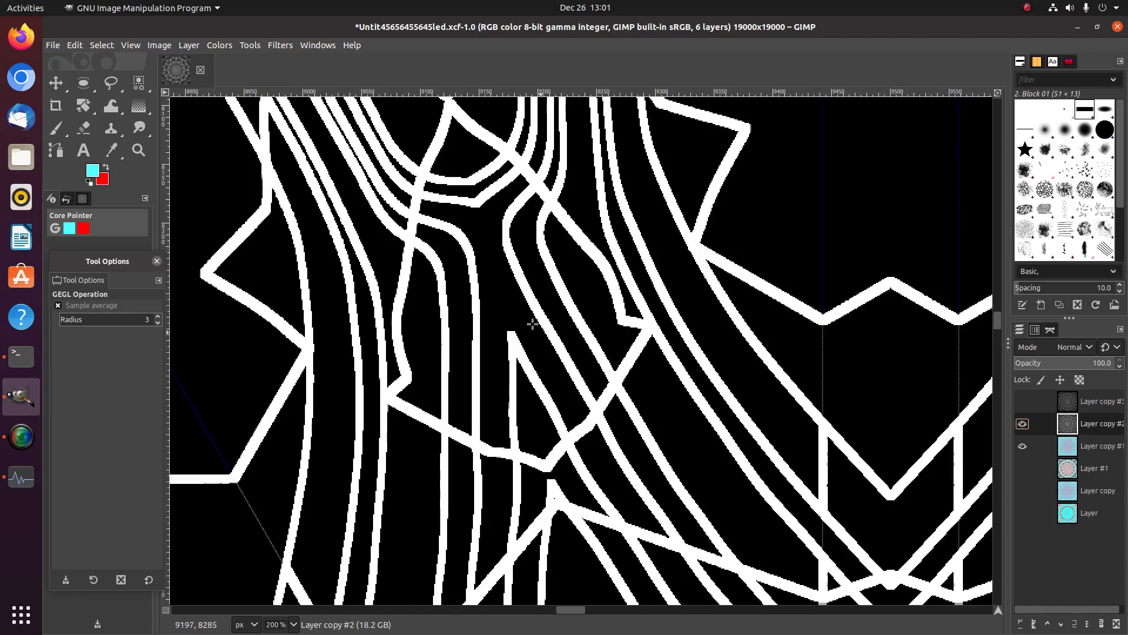
click(279, 46)
click(284, 60)
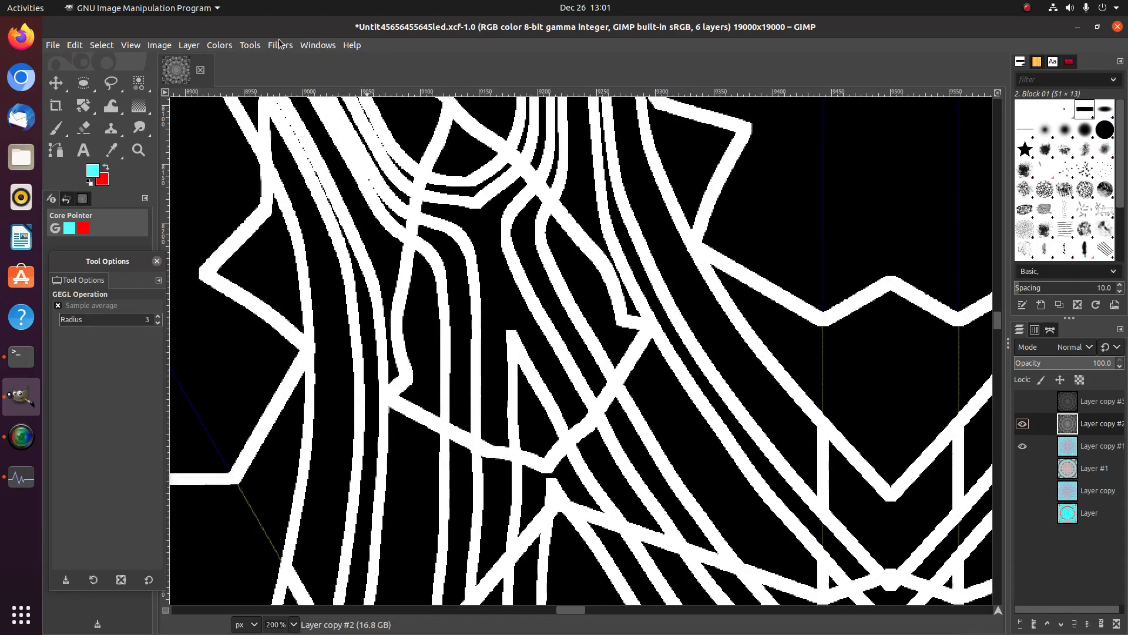
click(280, 45)
click(286, 61)
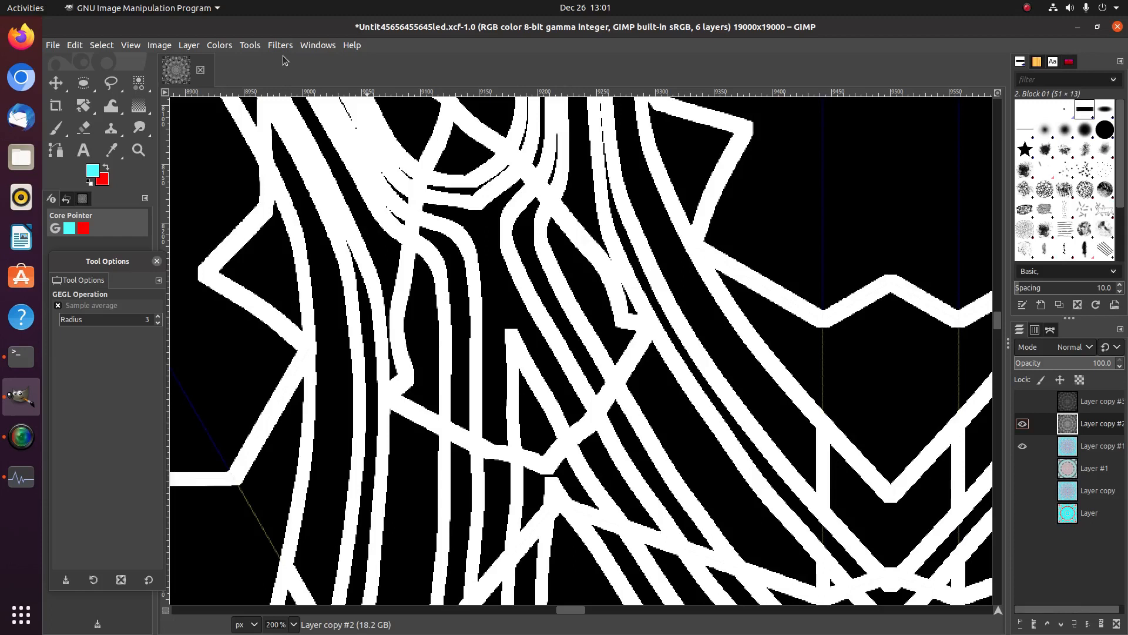
click(282, 46)
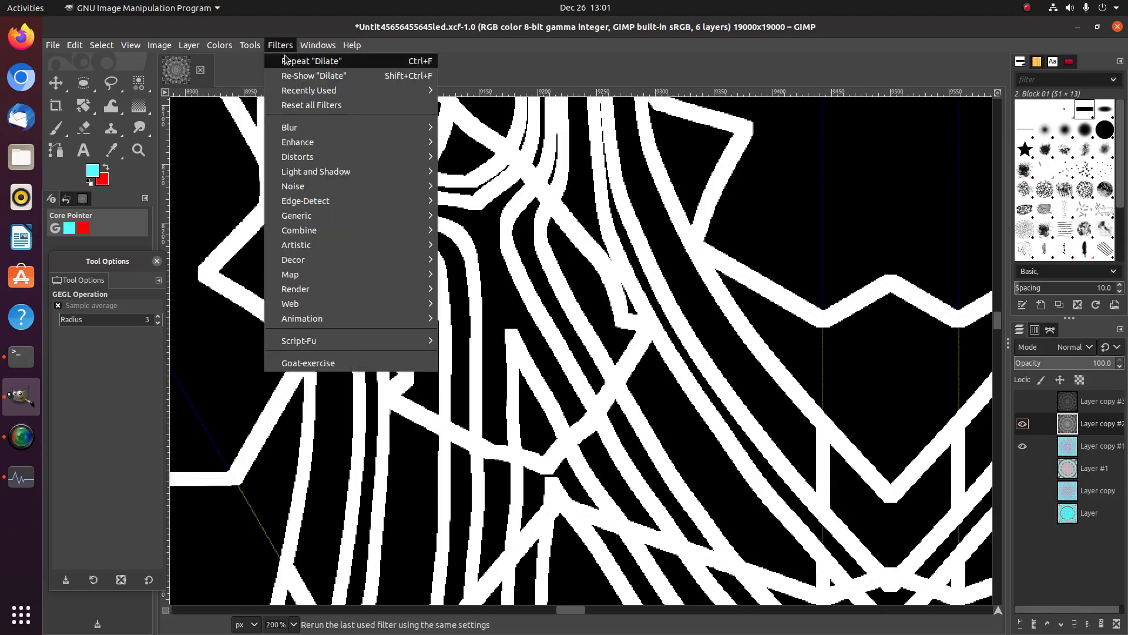
click(285, 59)
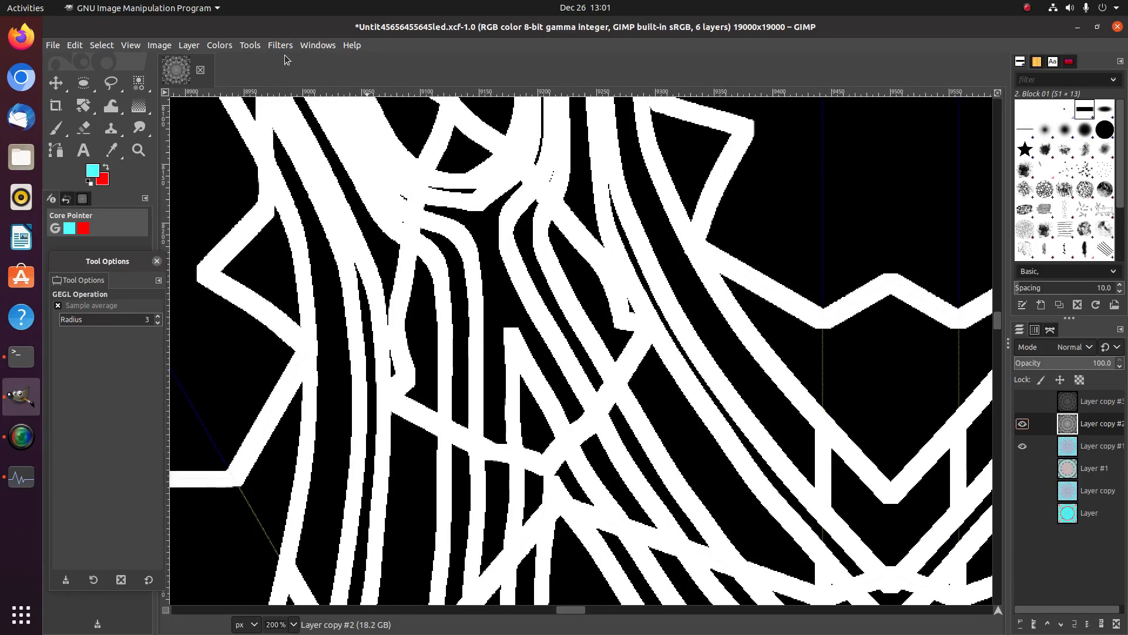
click(280, 45)
click(287, 61)
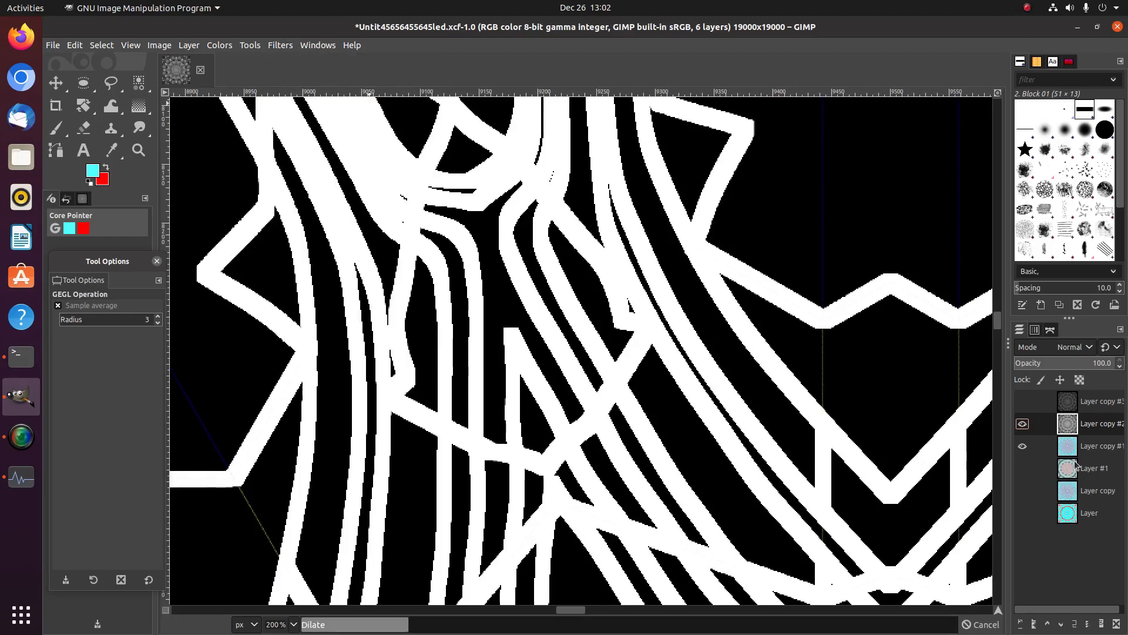
click(1022, 401)
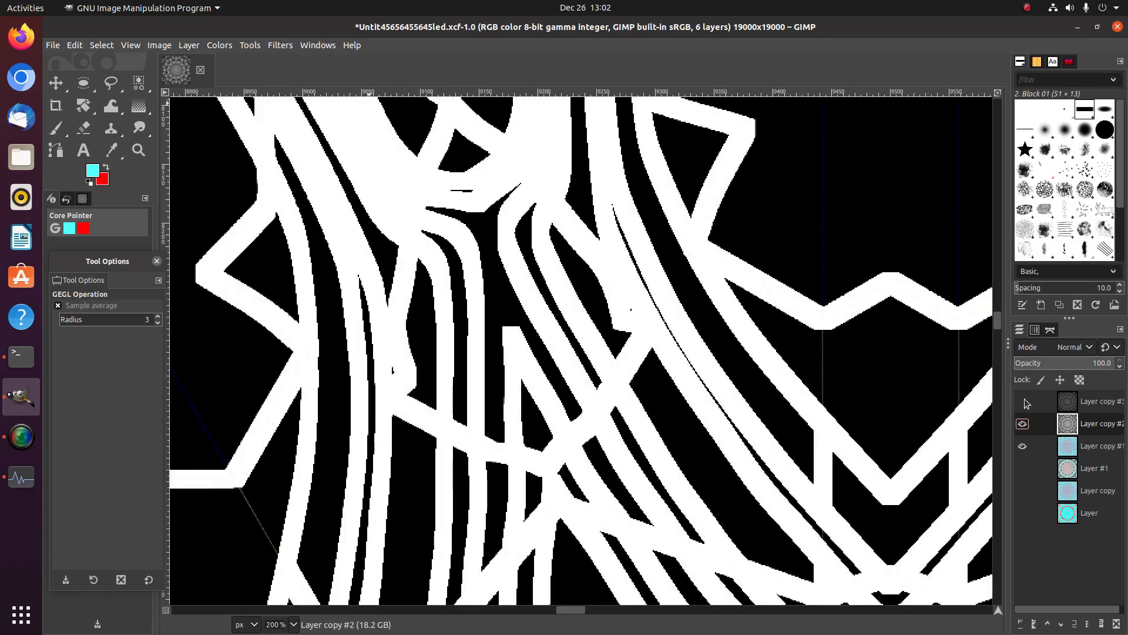
click(1023, 401)
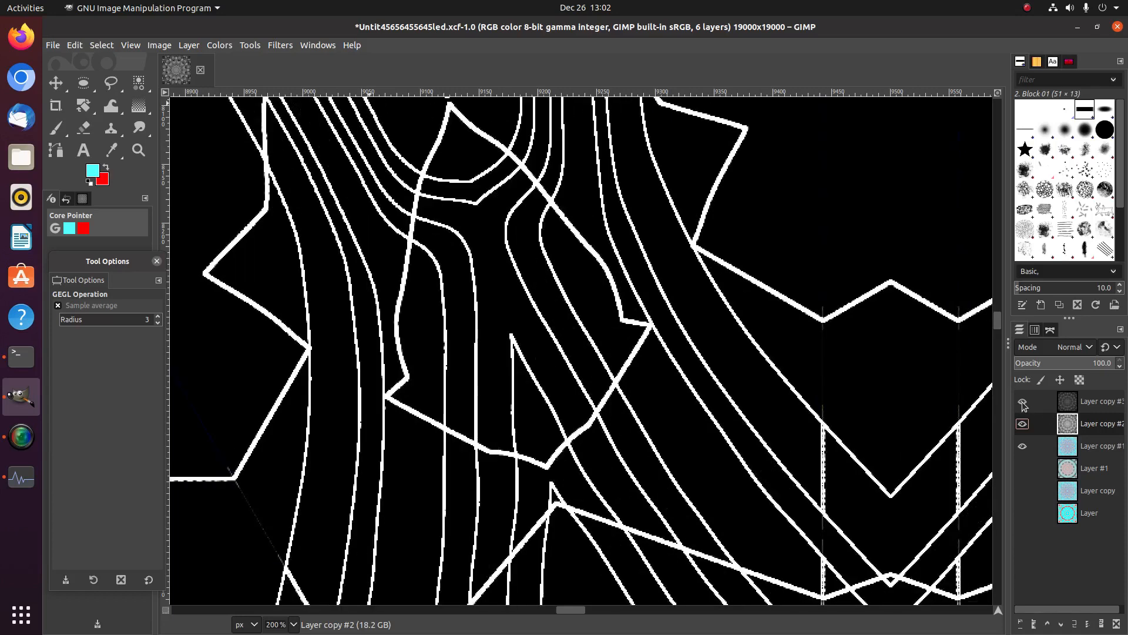
click(1021, 400)
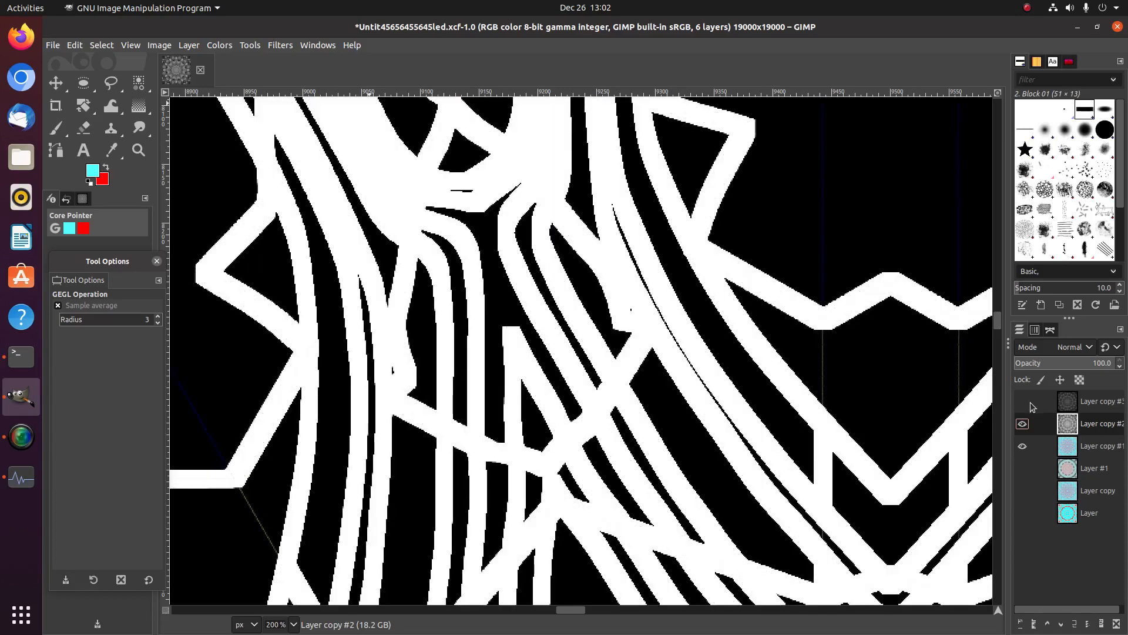
Step: Duplicate the dilated Layer copy #2, hide this duplicate and keep Layer copy #2 as the layer to edit
right_click(1067, 428)
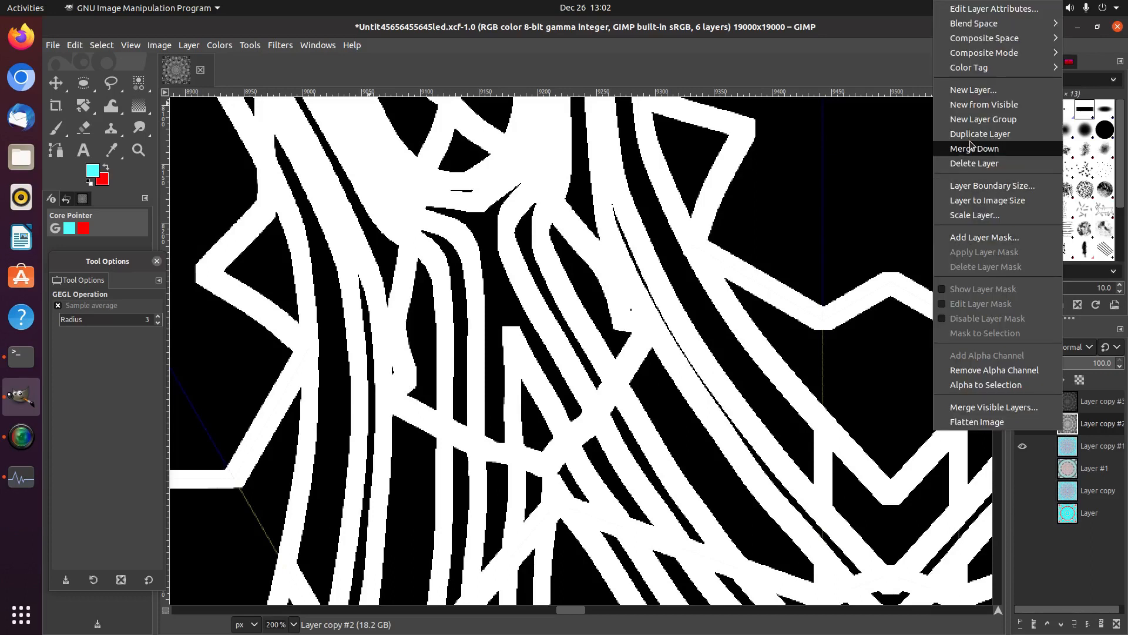
click(973, 134)
click(1023, 424)
click(1049, 446)
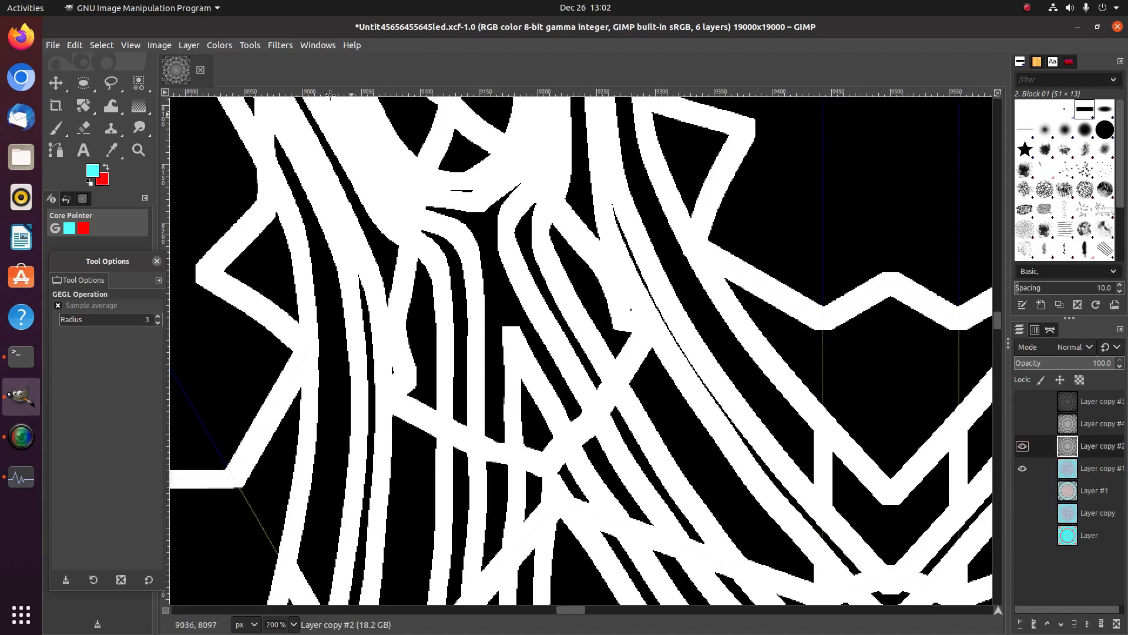
Step: Thicken the white lines on Layer copy #2 further by repeating the Dilate filter several more times
click(281, 45)
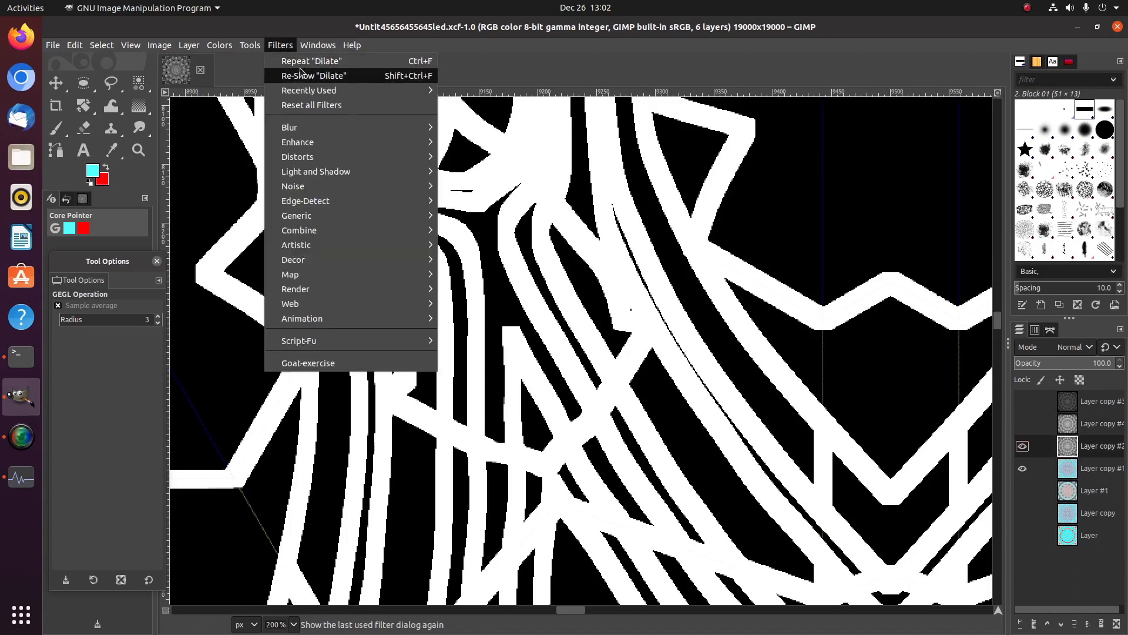
click(310, 61)
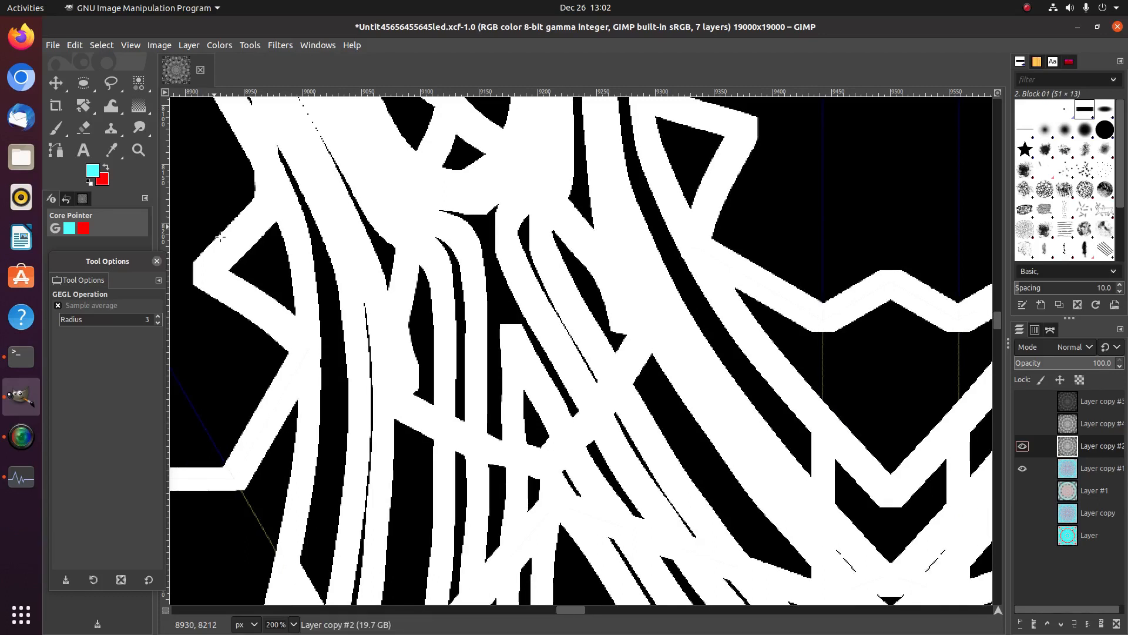
key(ctrl+f)
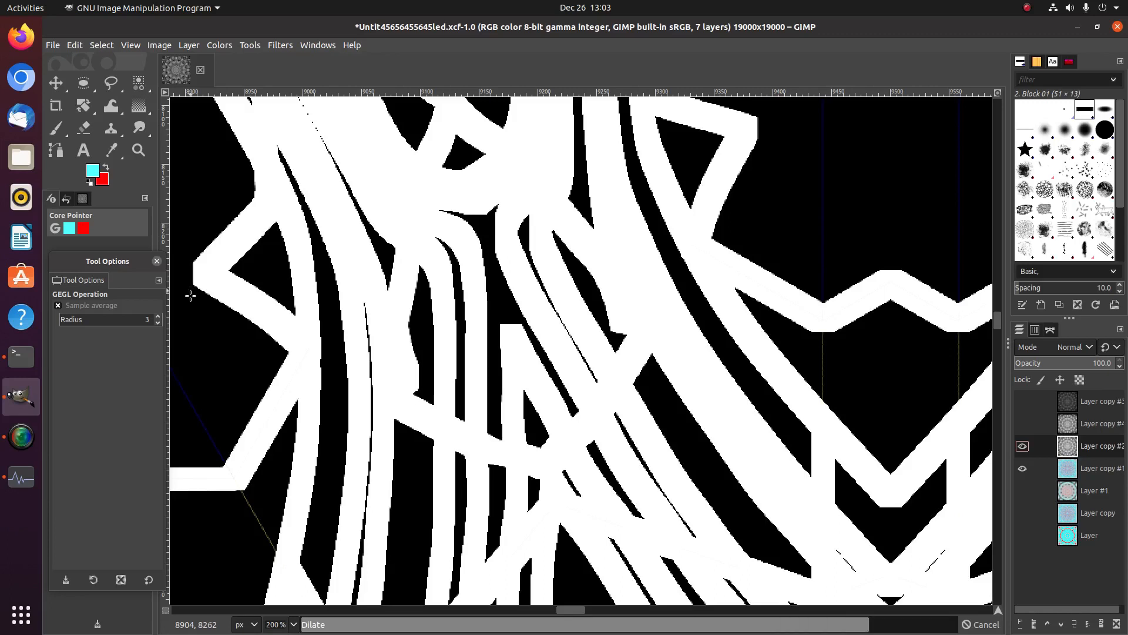
key(ctrl+f)
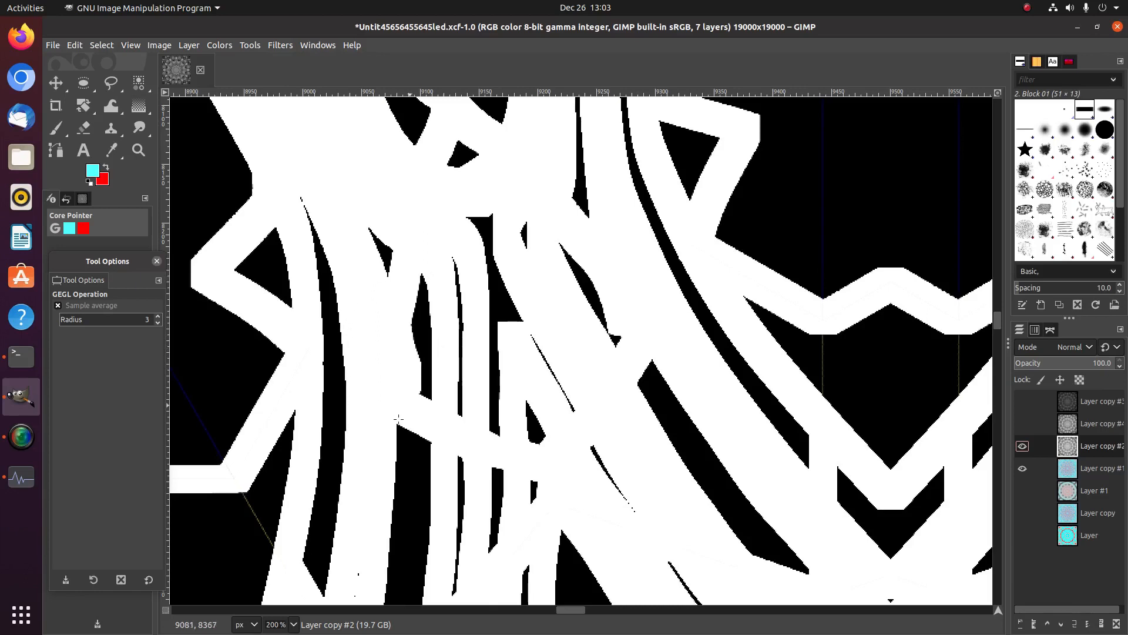
key(ctrl+f)
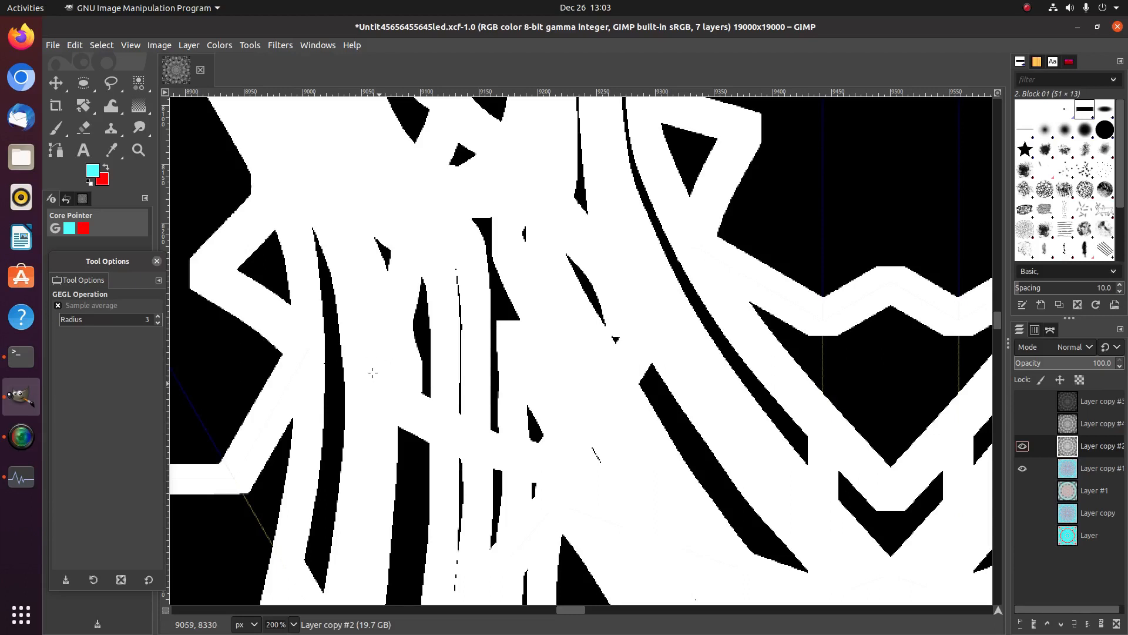
key(ctrl+f)
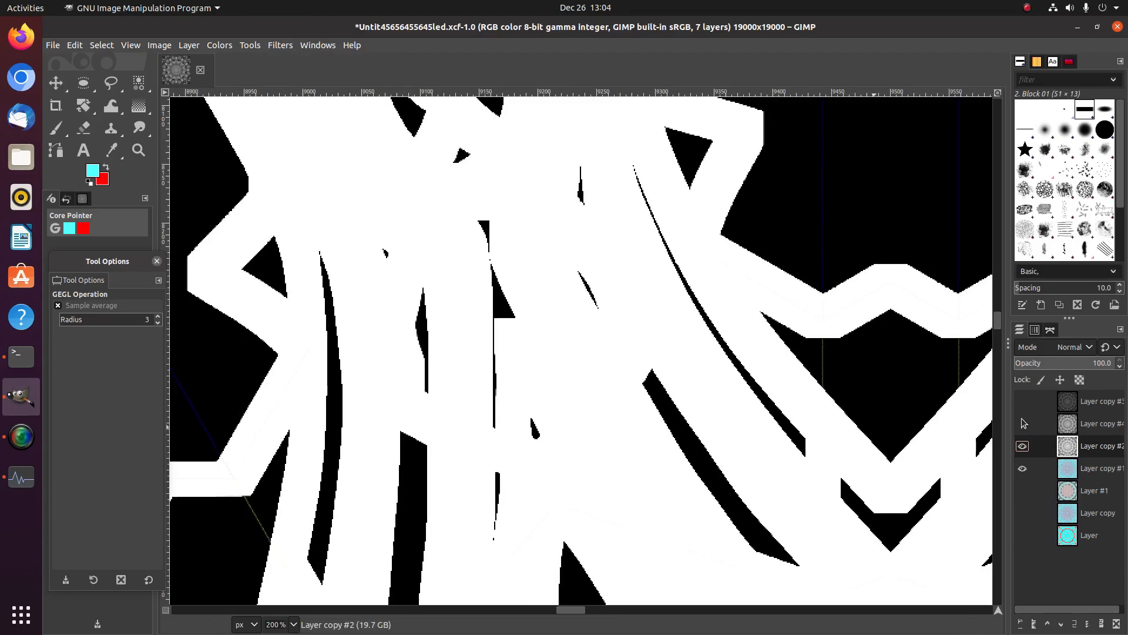
Step: Compare the three line thicknesses by showing Layer copy #4 and Layer copy #3, and hide all three line layers above Layer copy #1
scroll(947, 452, down, 4)
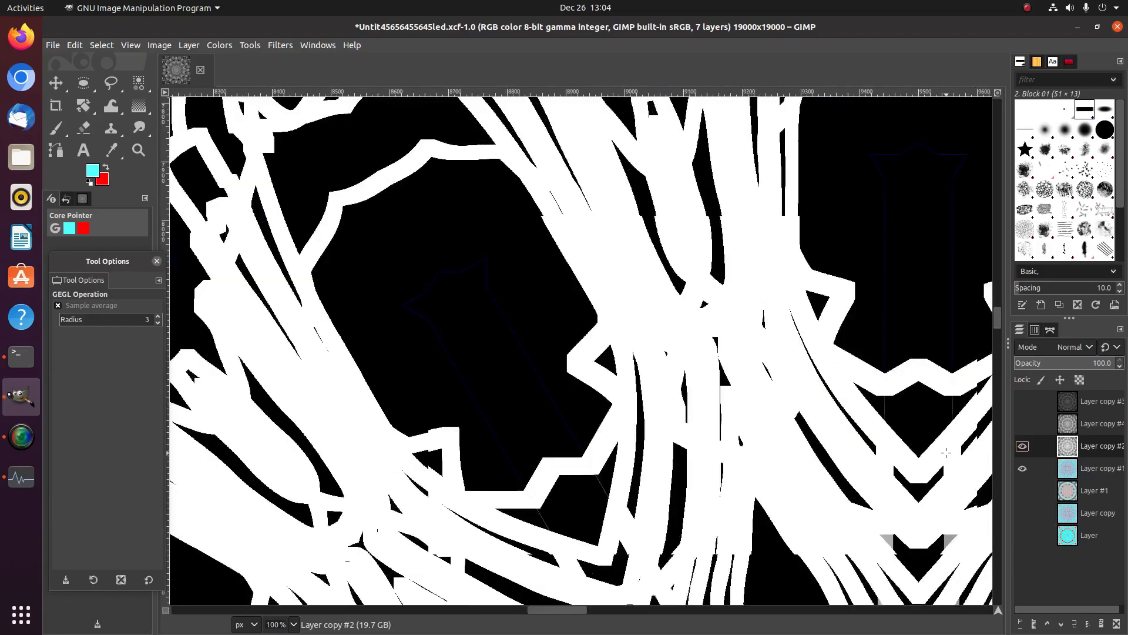
scroll(947, 452, down, 6)
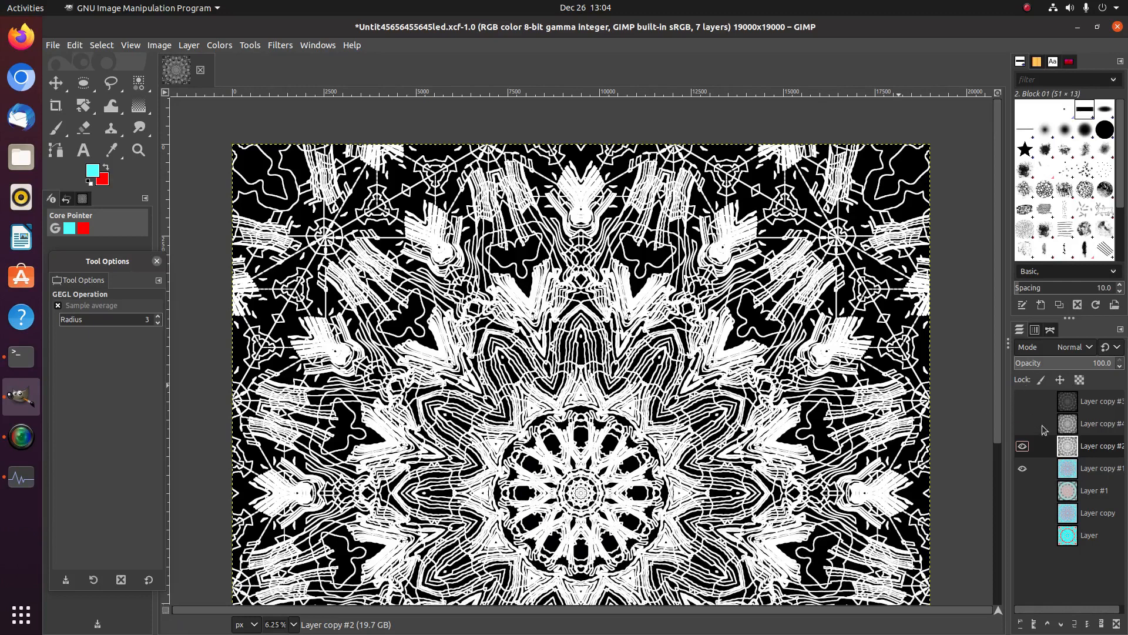
click(1023, 423)
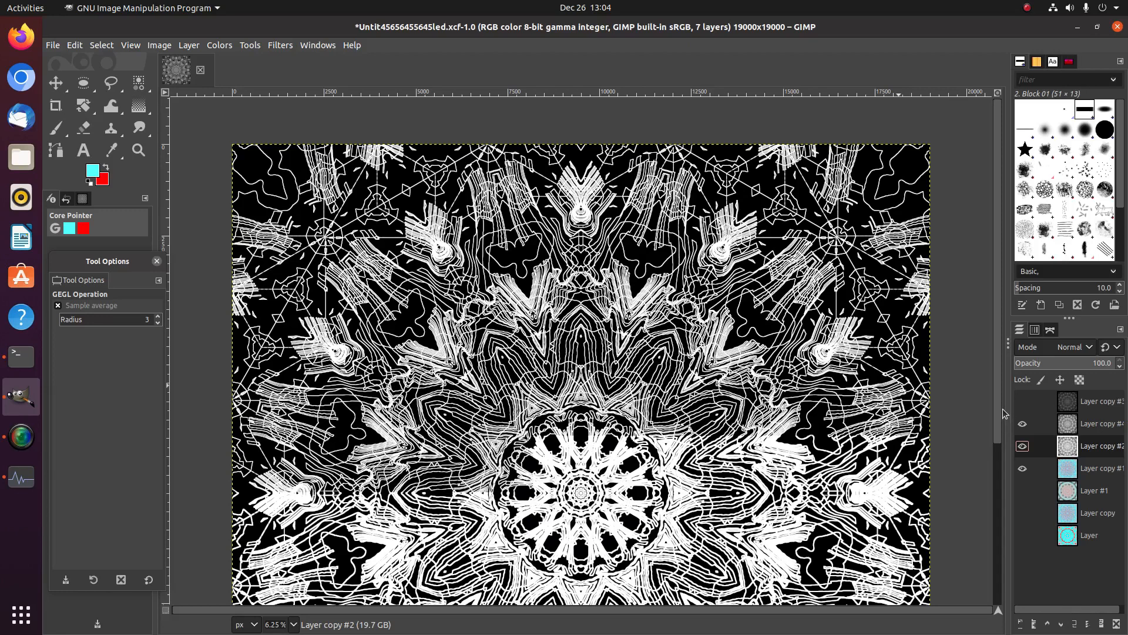
click(1022, 402)
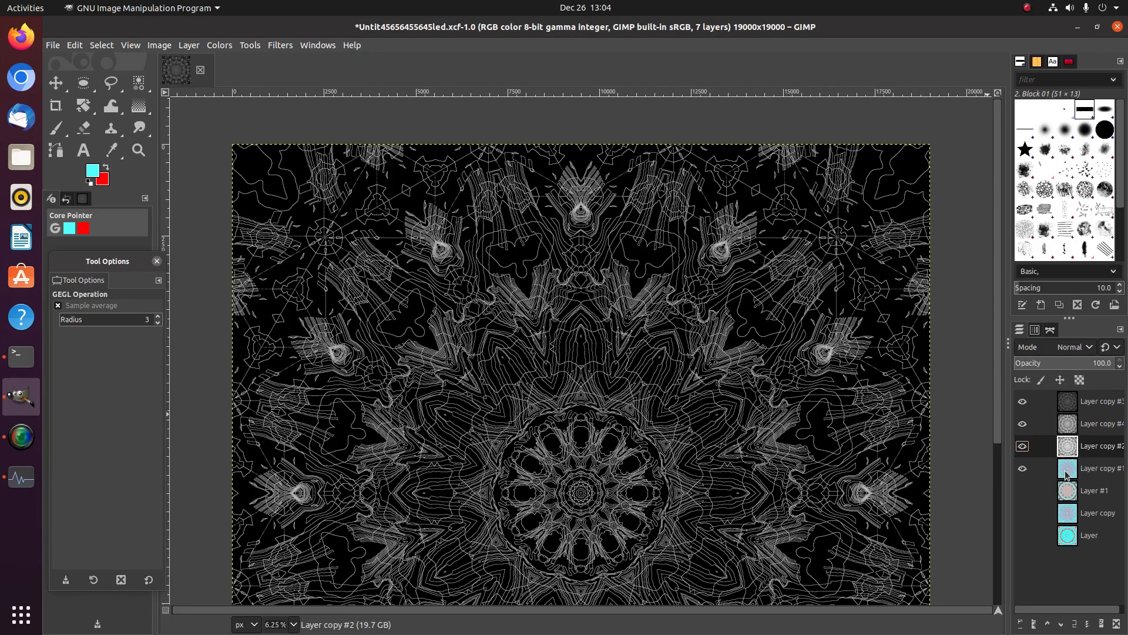
click(1022, 402)
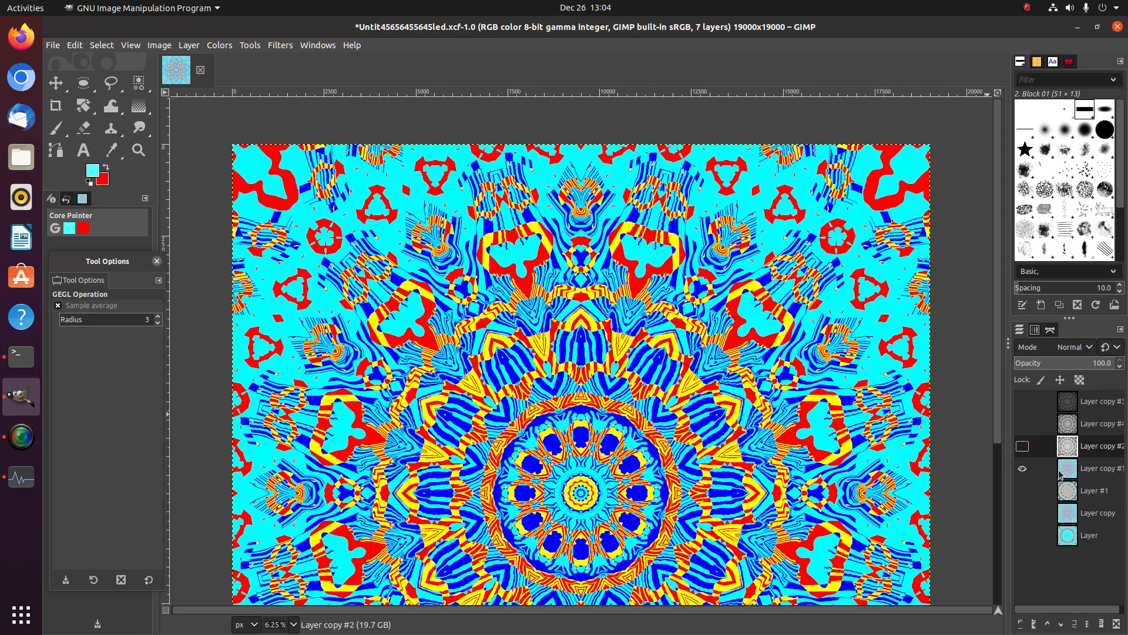
Step: Show Layer copy #3 and select all its white lines by color, checking the computer's resource use in System Monitor during the selection
click(1021, 403)
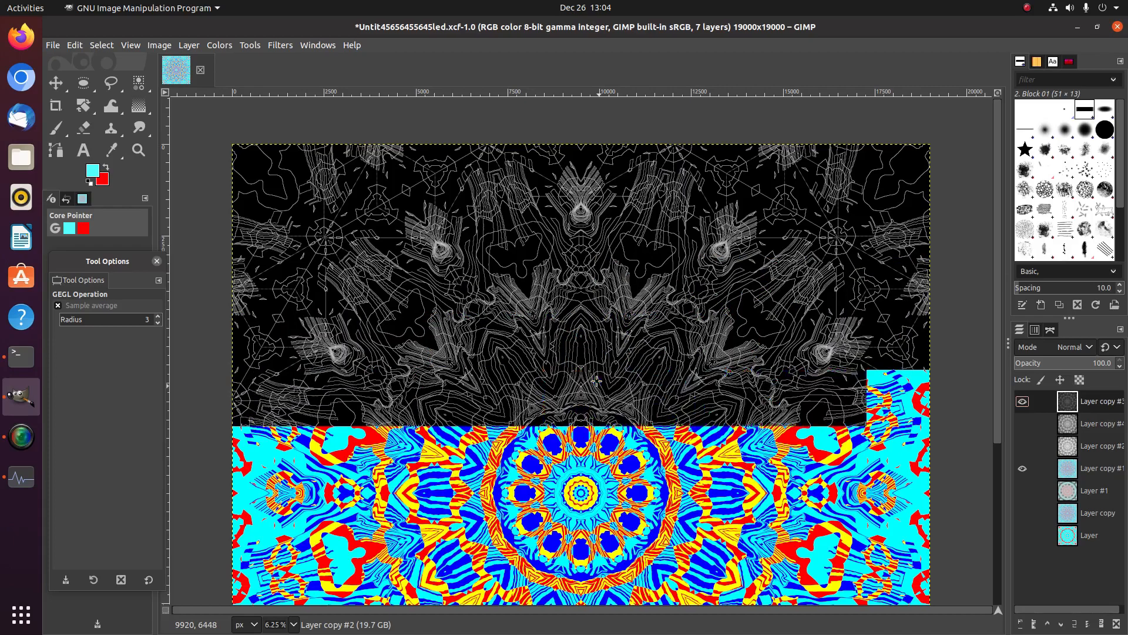
scroll(595, 380, up, 5)
scroll(585, 380, up, 6)
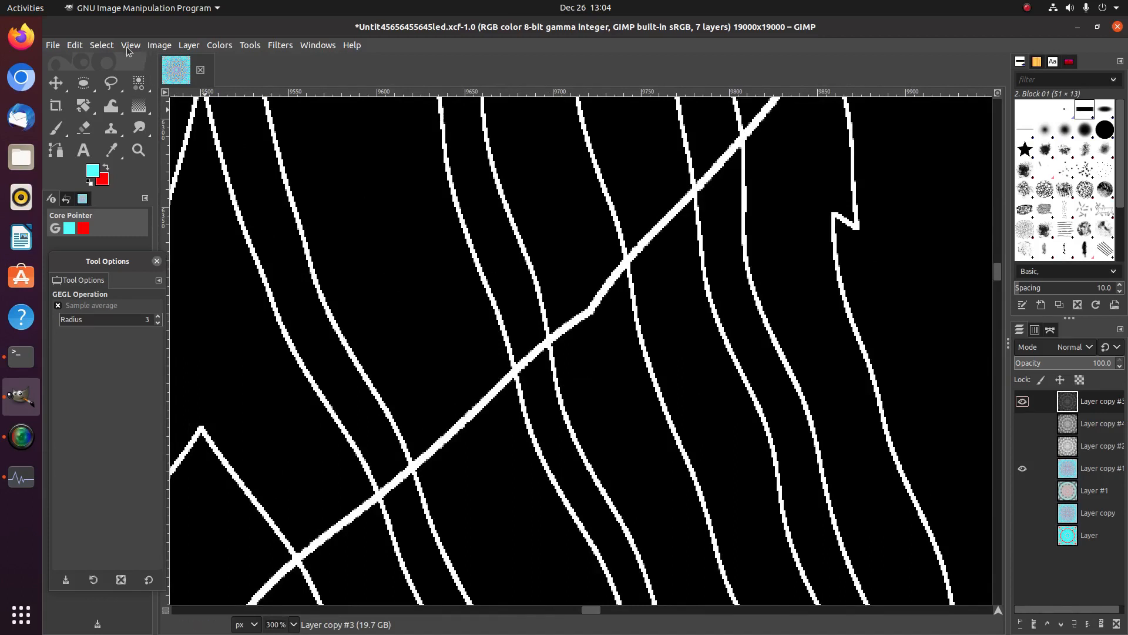
click(103, 45)
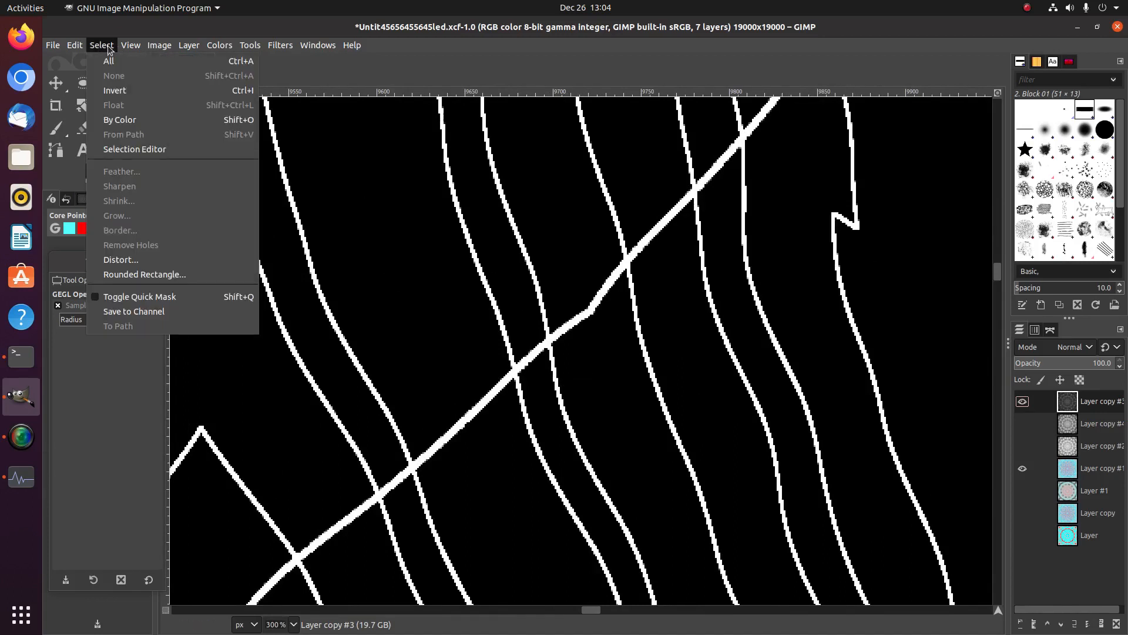
click(115, 119)
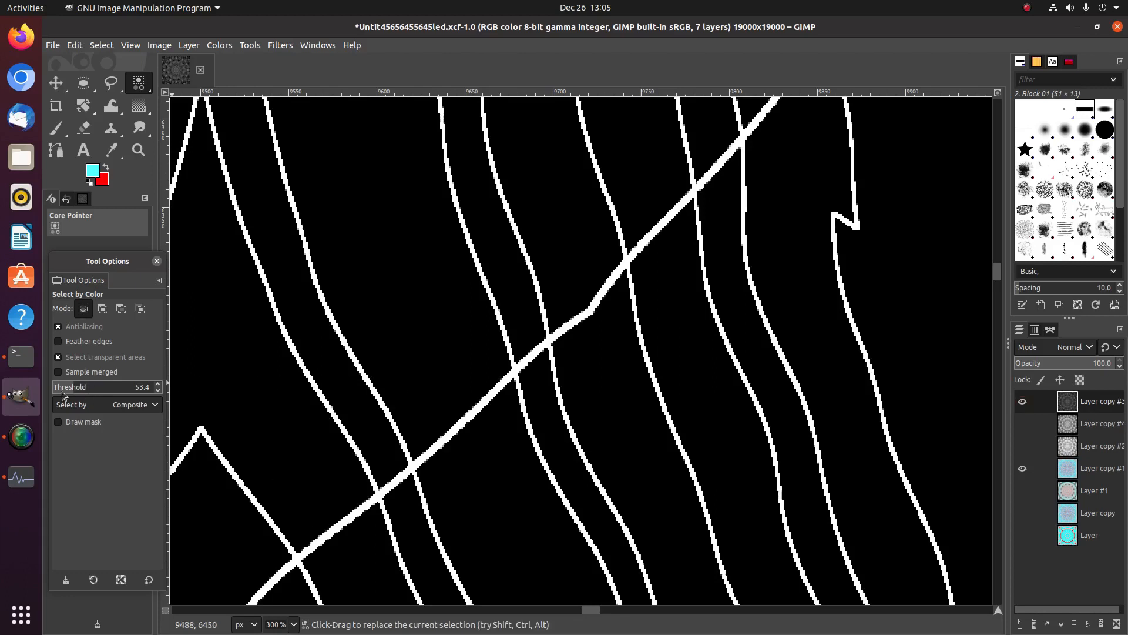
click(24, 477)
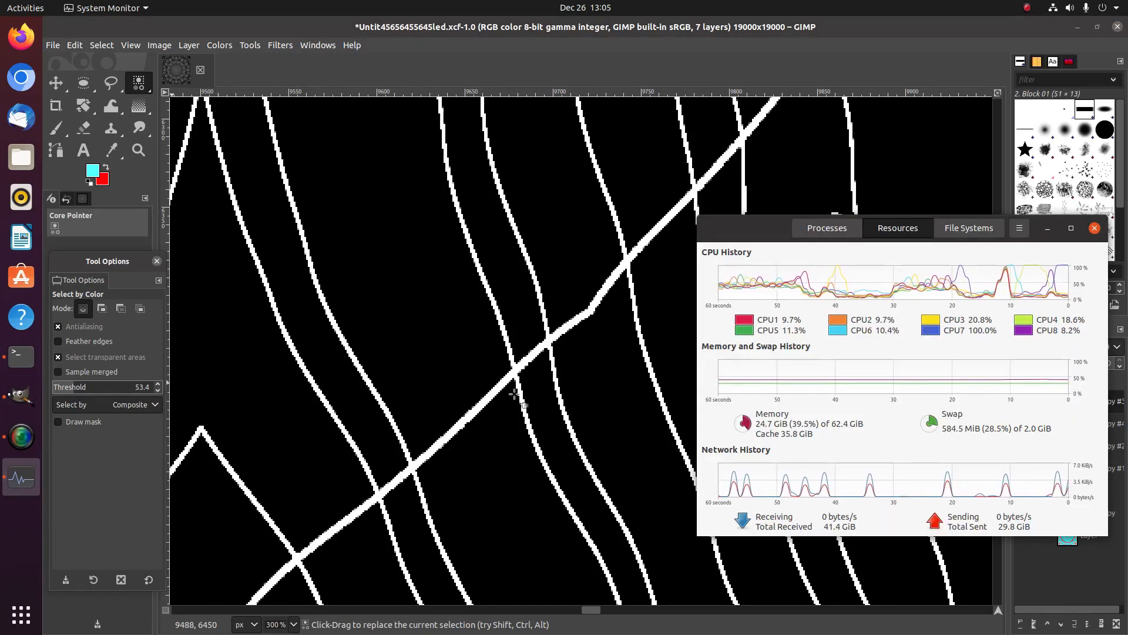
click(654, 387)
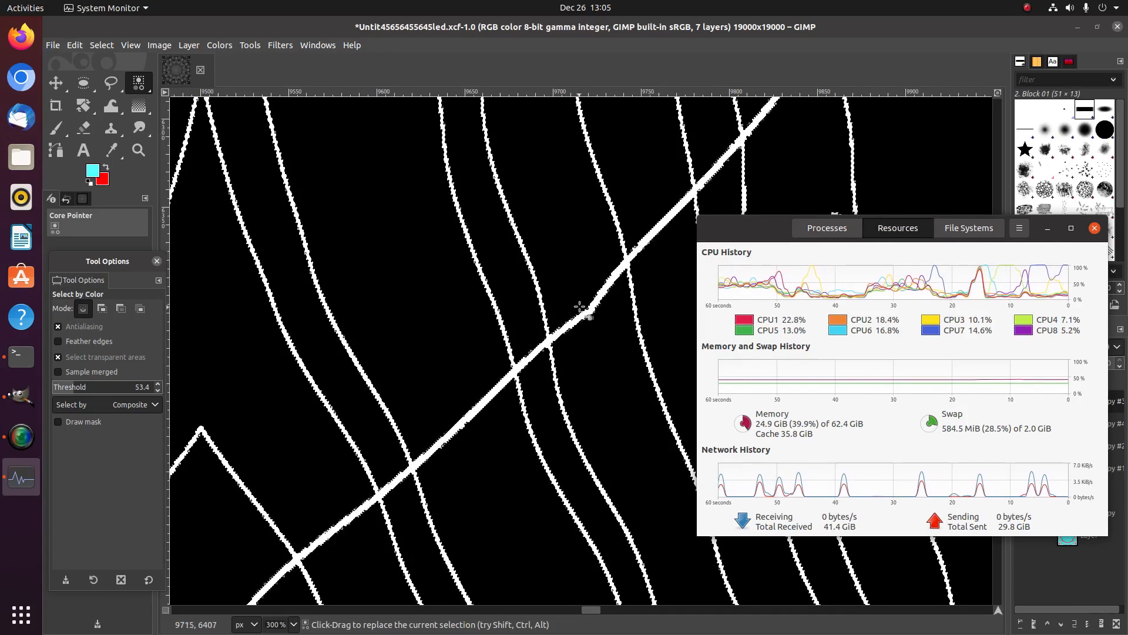
click(657, 28)
click(1047, 228)
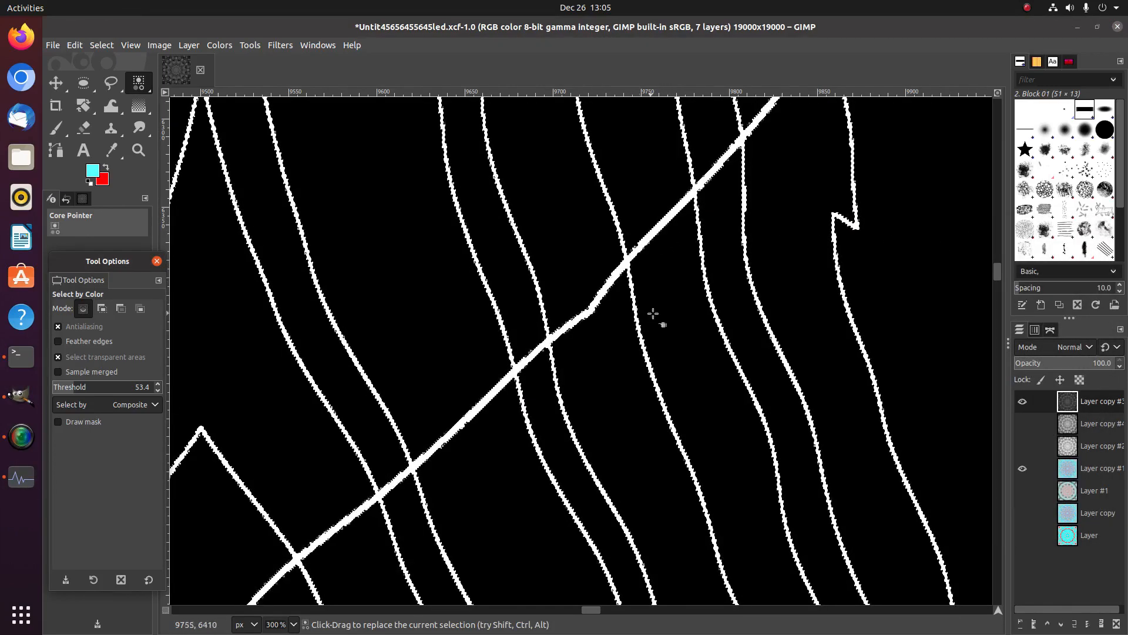
Step: Hide Layer copy #3, invert the colors of Layer copy #1 inside the line selection, and clear the selection
click(1023, 402)
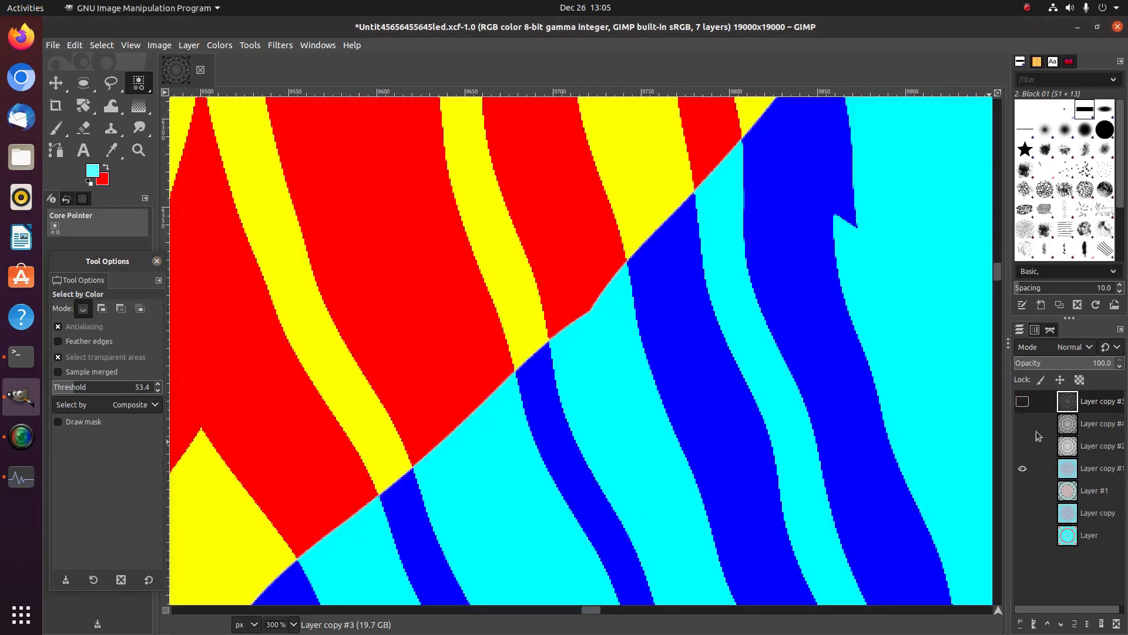
click(1069, 468)
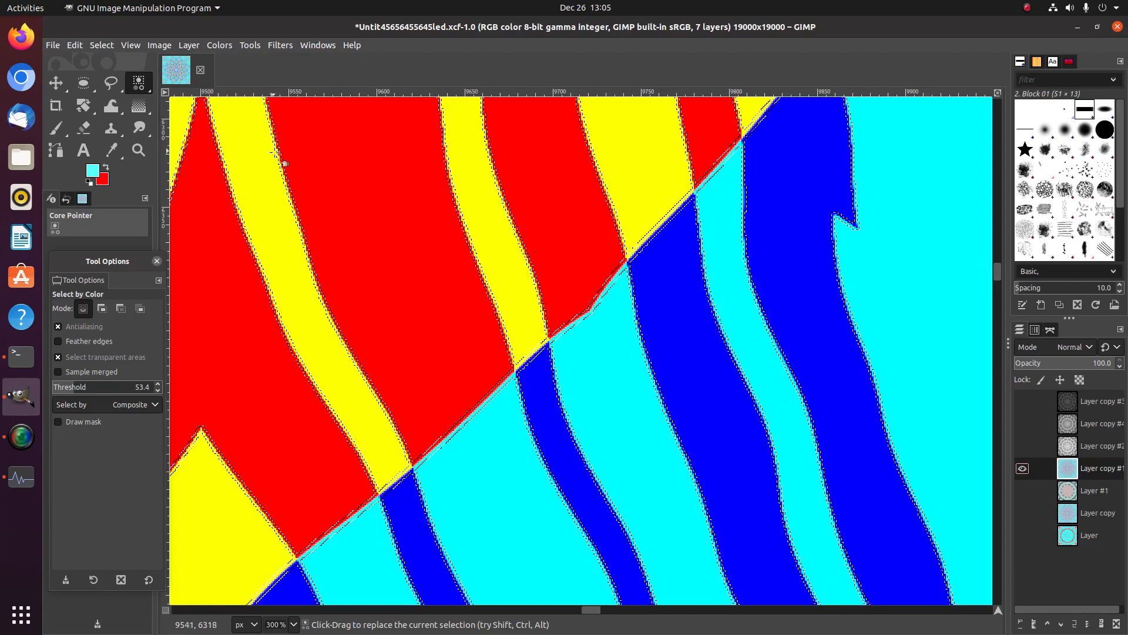
click(220, 45)
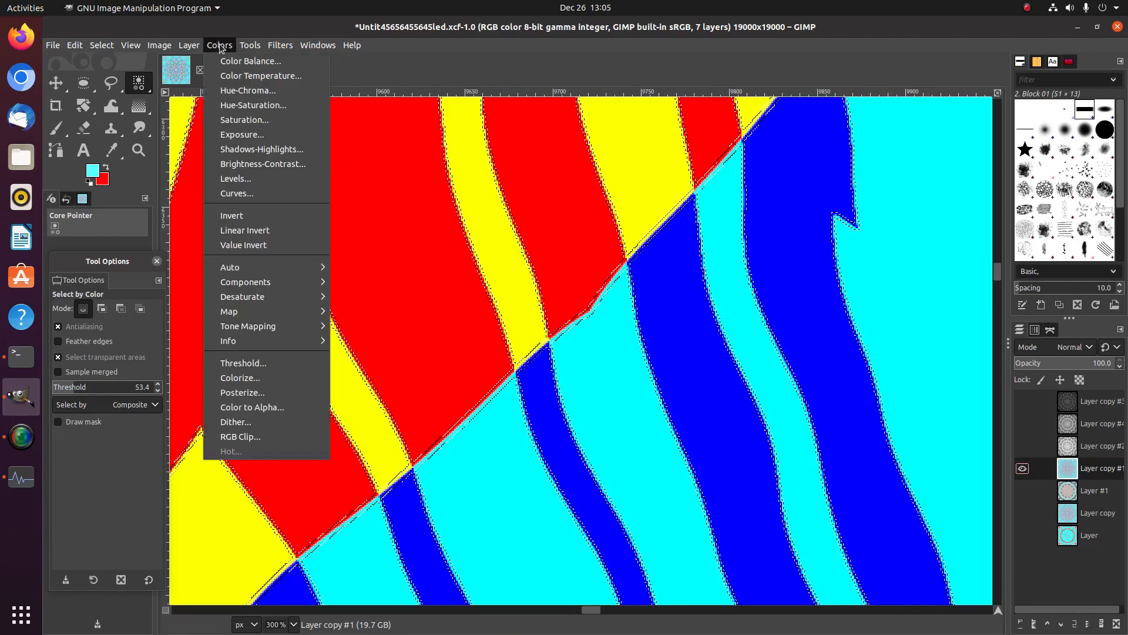
click(262, 215)
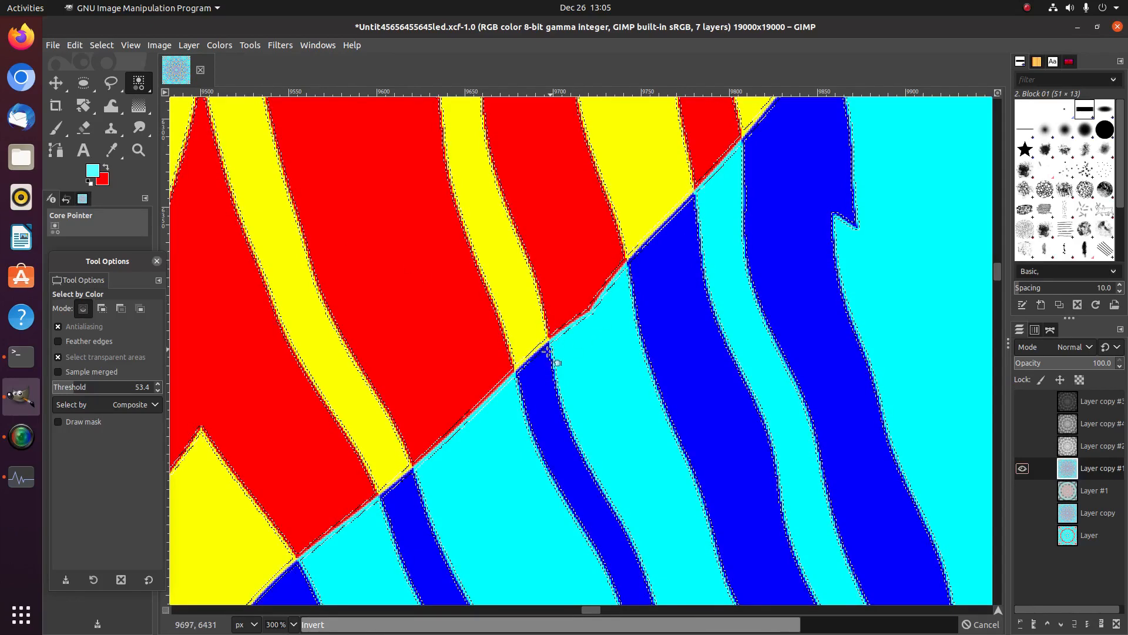
click(563, 340)
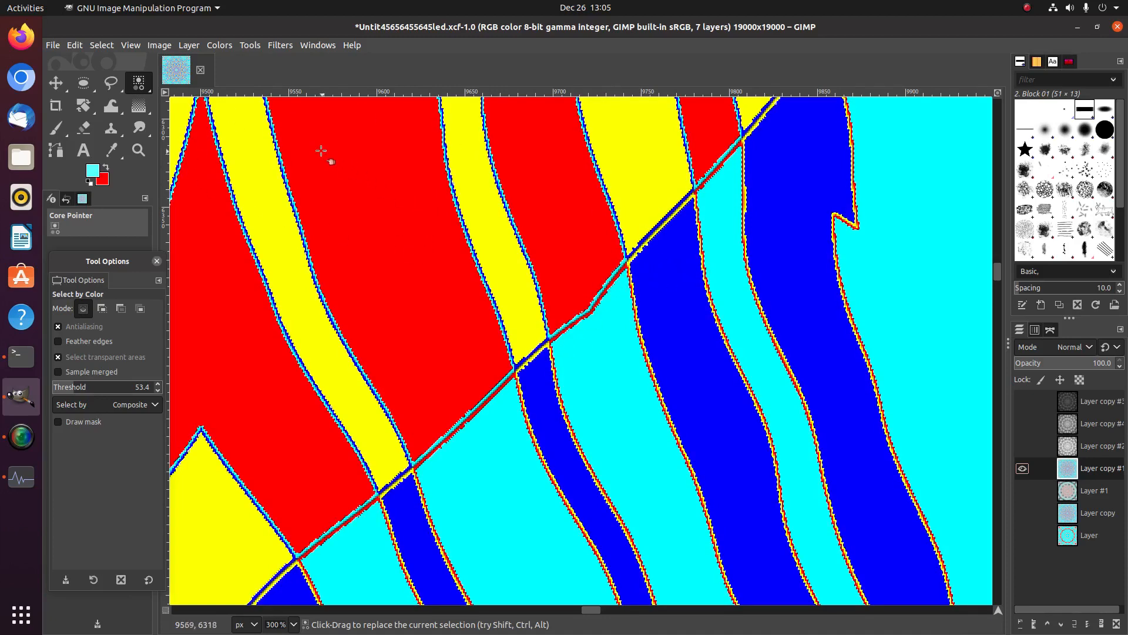
click(102, 45)
click(106, 75)
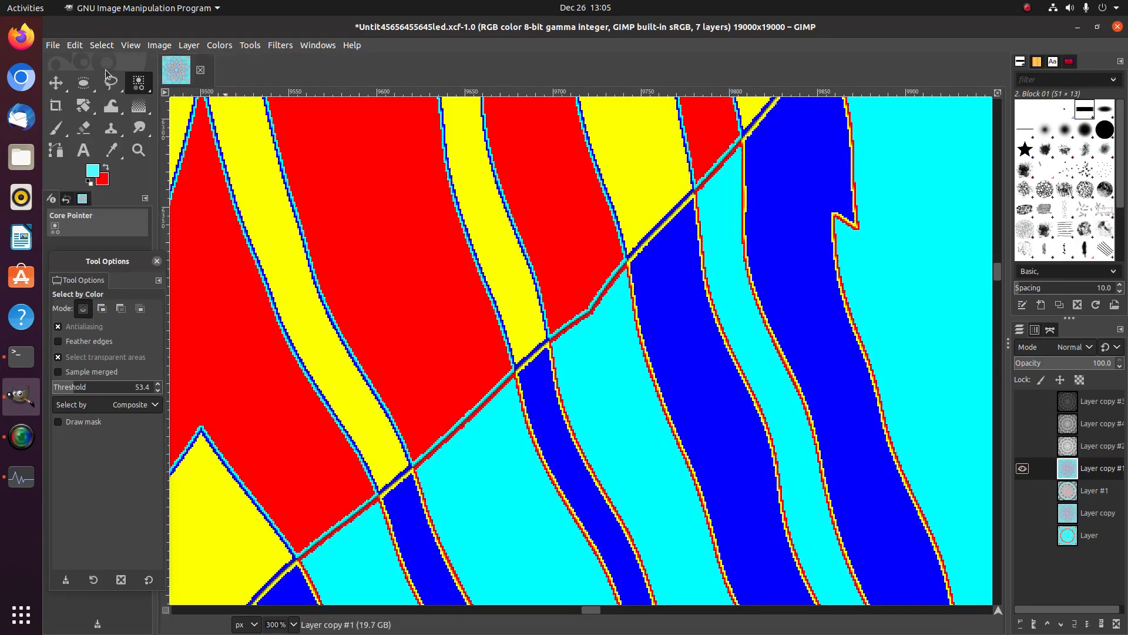
Step: Select all white areas of Layer copy #4 by color, hide that layer again and make Layer copy #1 active
click(1023, 432)
click(1066, 426)
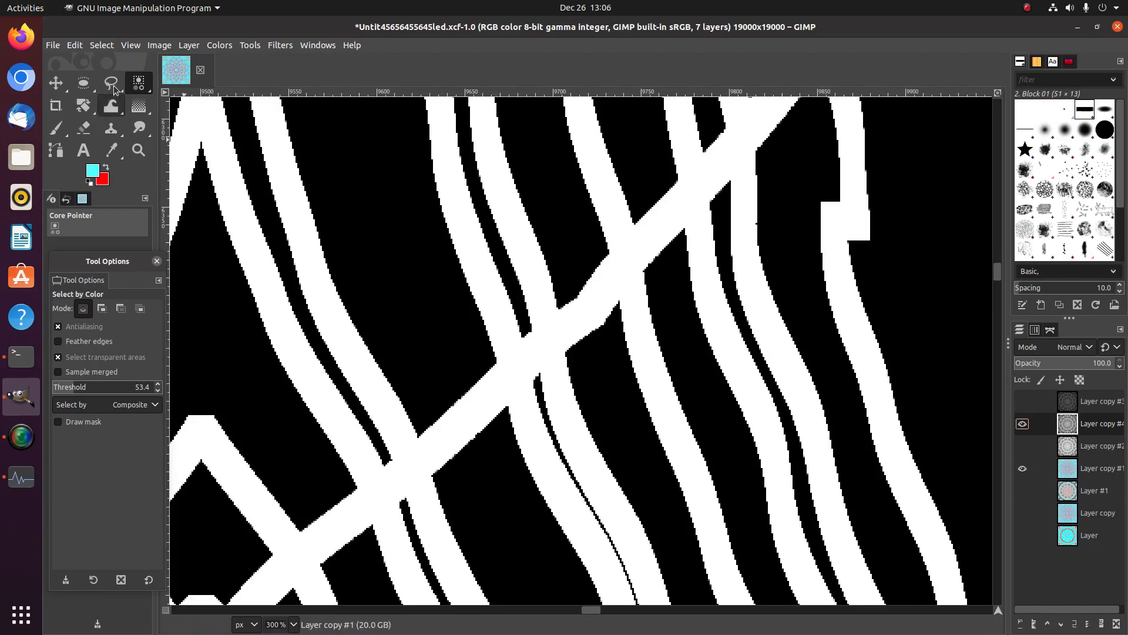
click(281, 176)
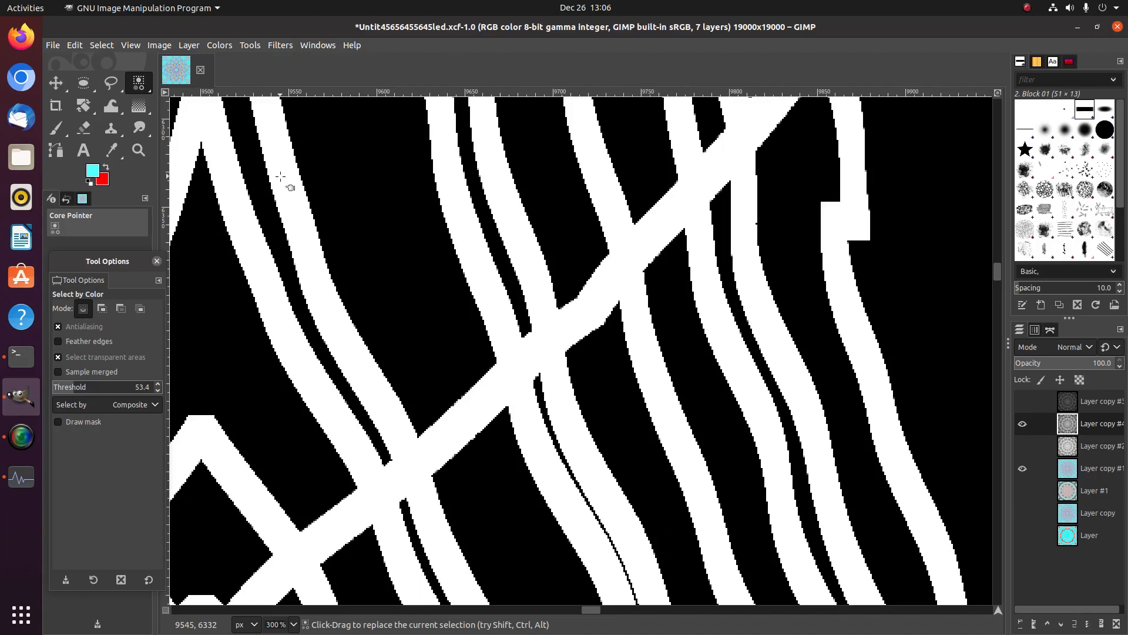
click(280, 177)
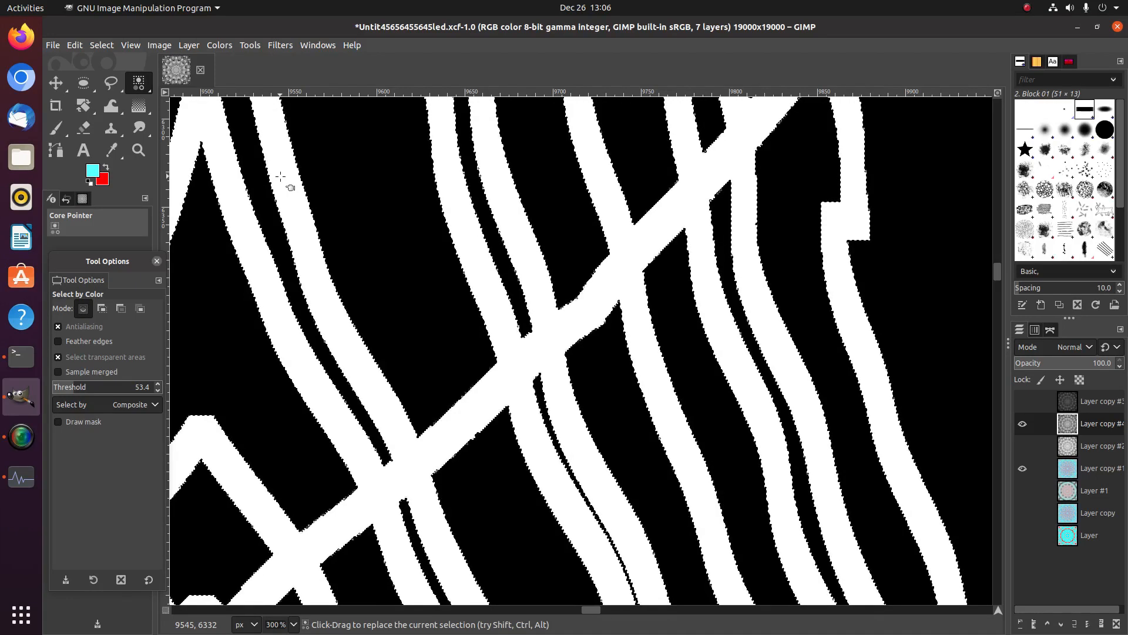
click(1022, 424)
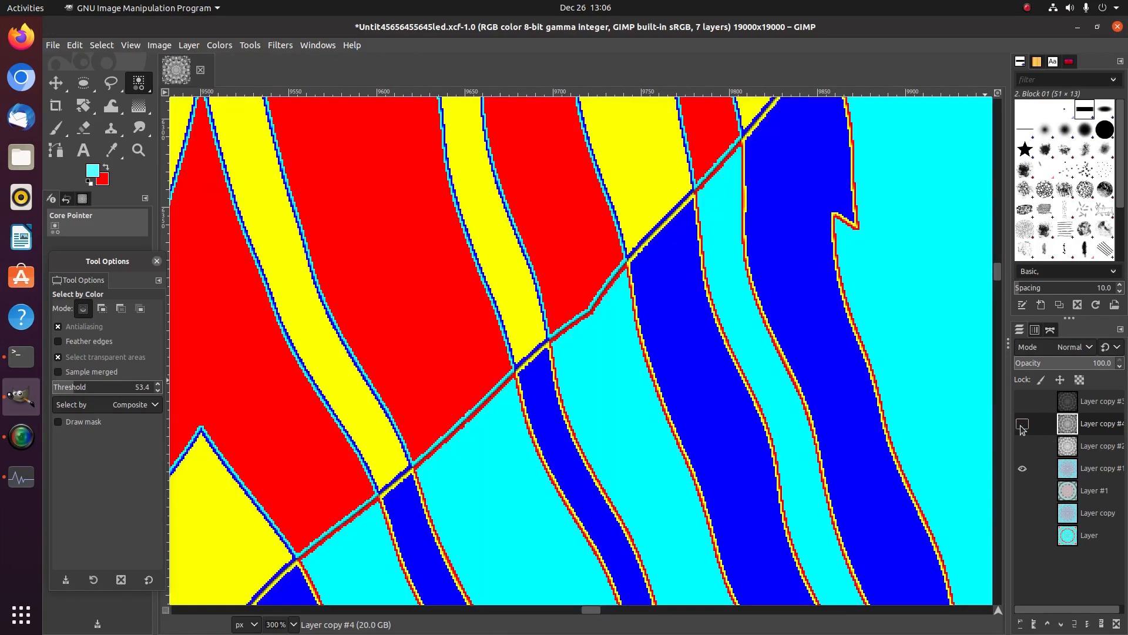
click(1071, 474)
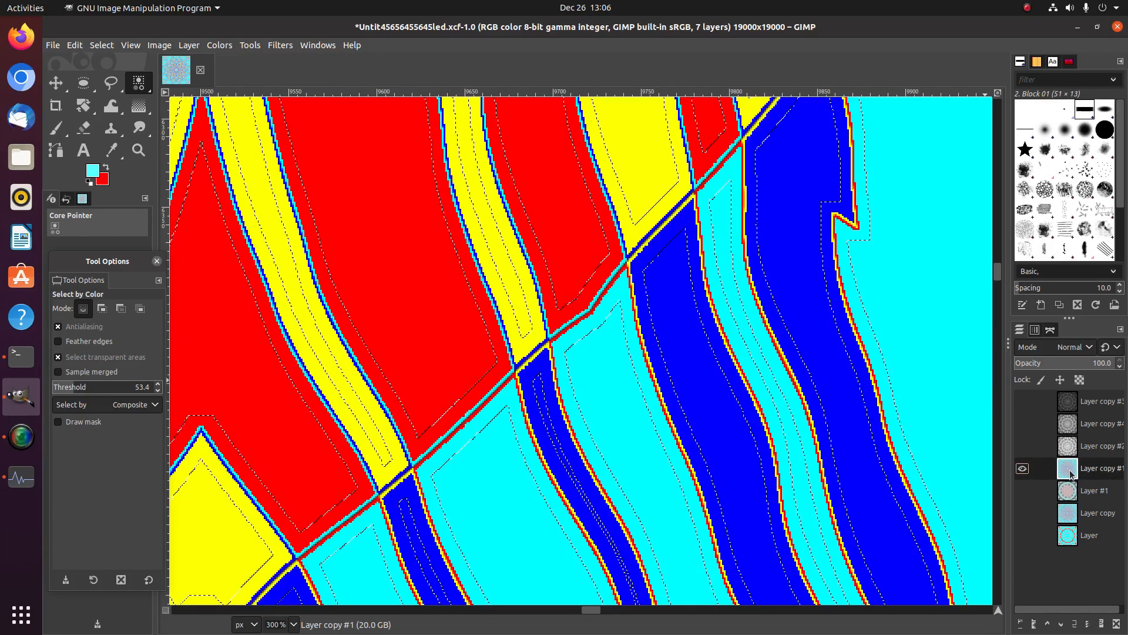
Step: Shift the hue of the selected outline bands on Layer copy #1 by 35.1 with Hue-Saturation
click(219, 45)
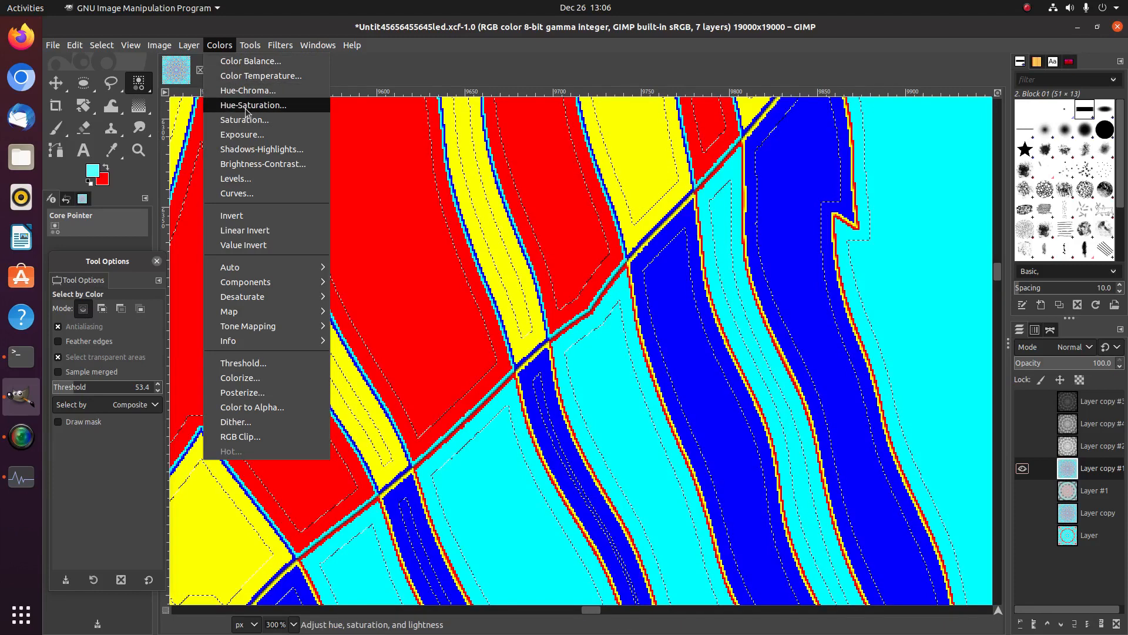
click(246, 111)
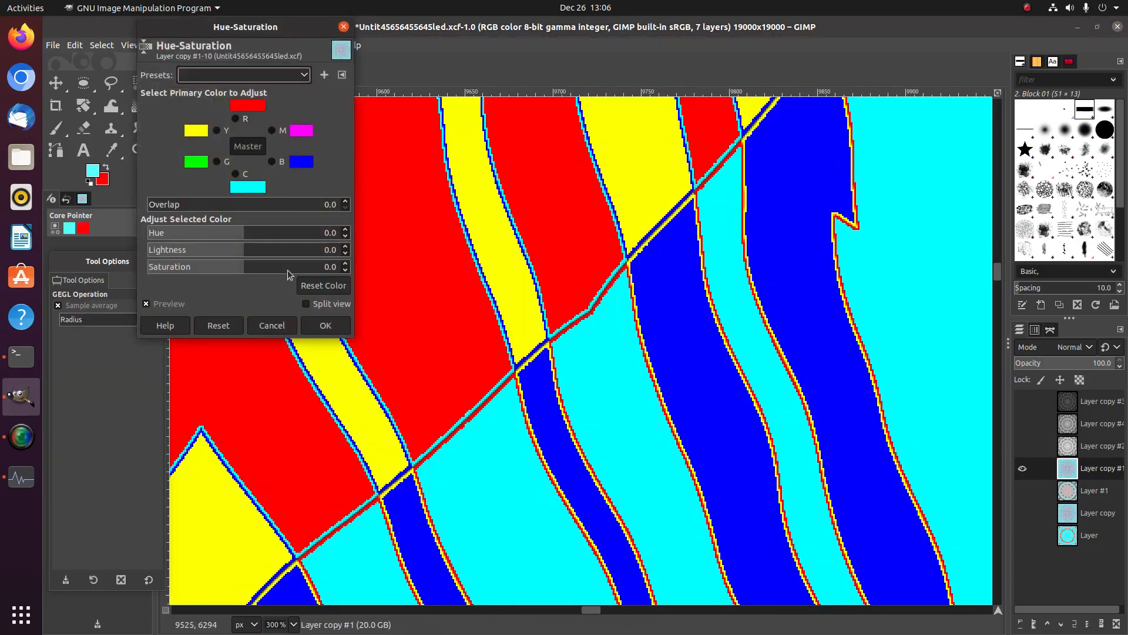
click(284, 238)
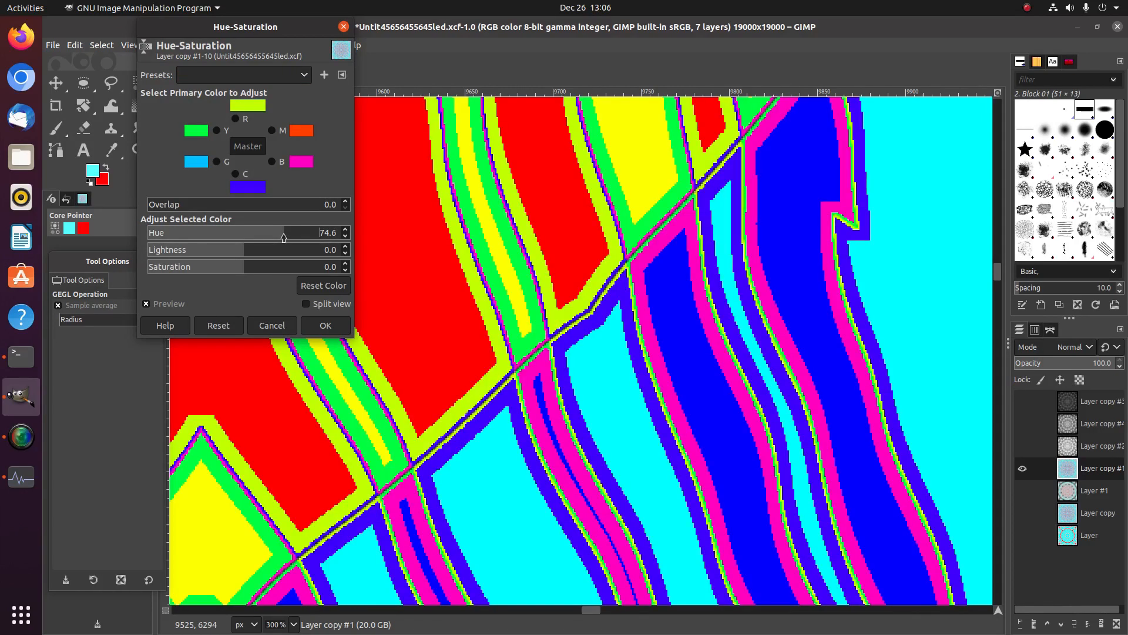
mouse_move(279, 238)
mouse_down()
mouse_move(249, 235)
mouse_move(274, 235)
mouse_move(252, 235)
mouse_move(263, 233)
mouse_up()
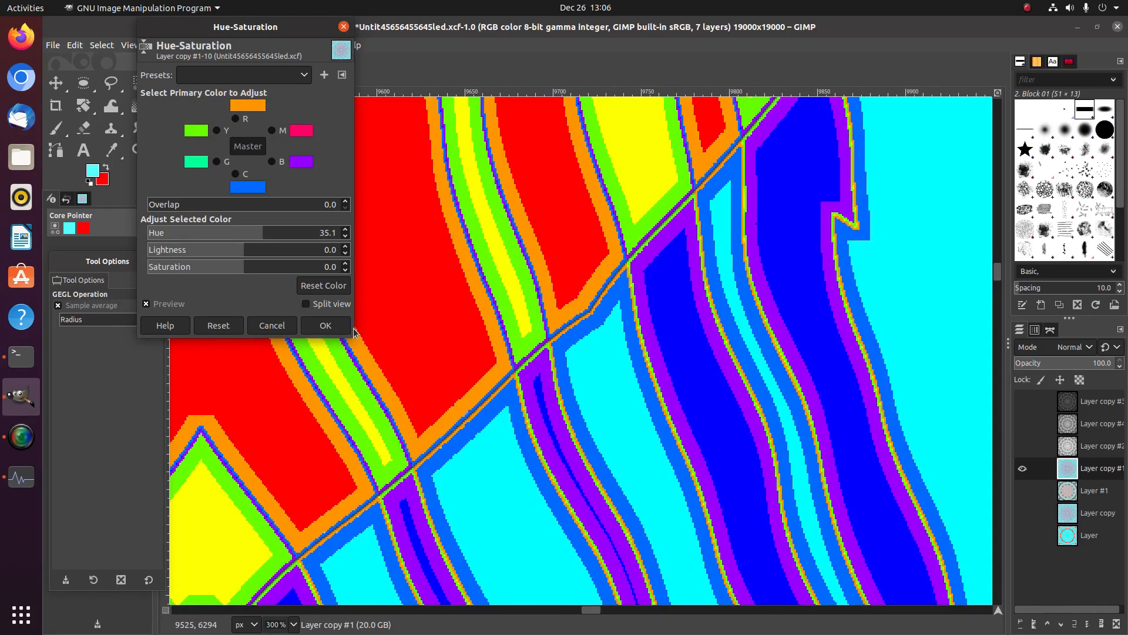
click(326, 325)
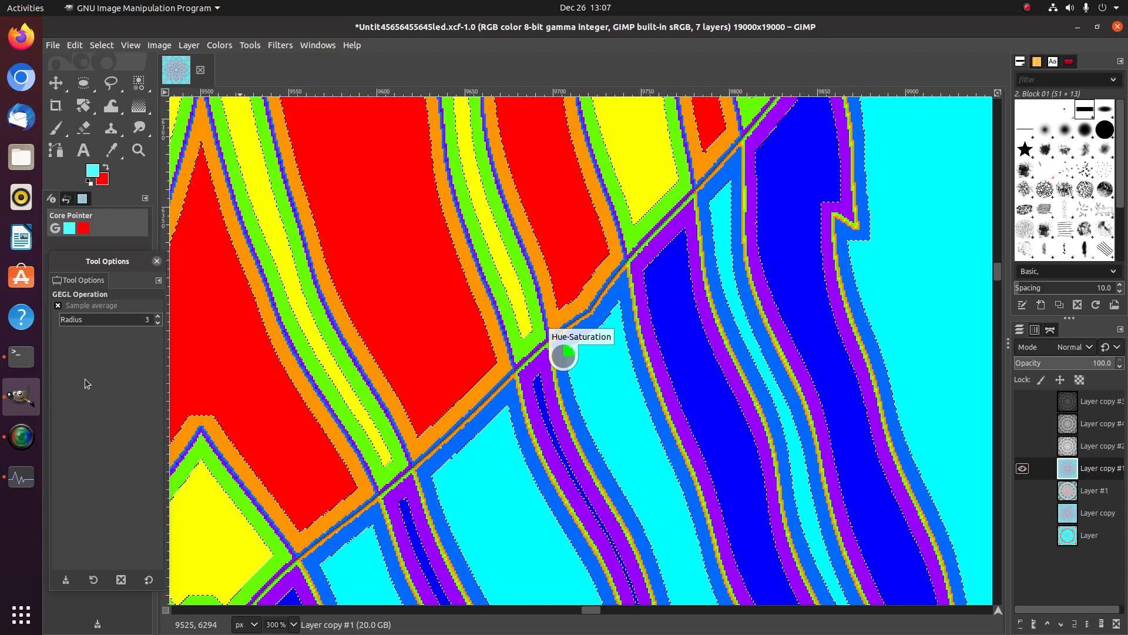
Step: Check the CPU and memory load in System Monitor, clear the selection in GIMP and minimize the monitor
click(21, 475)
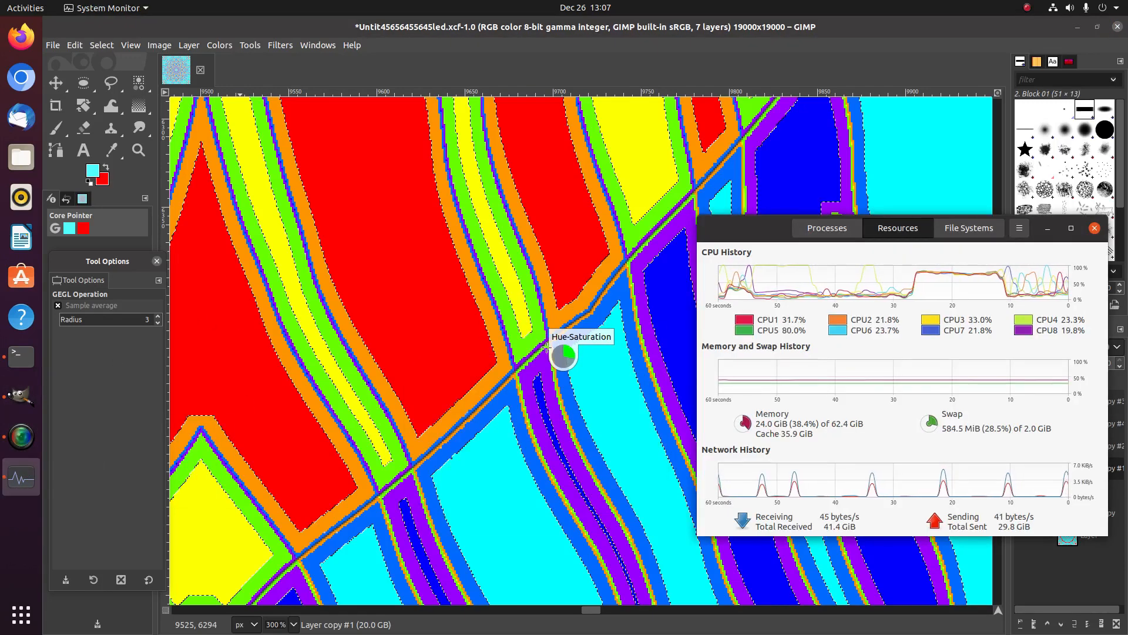
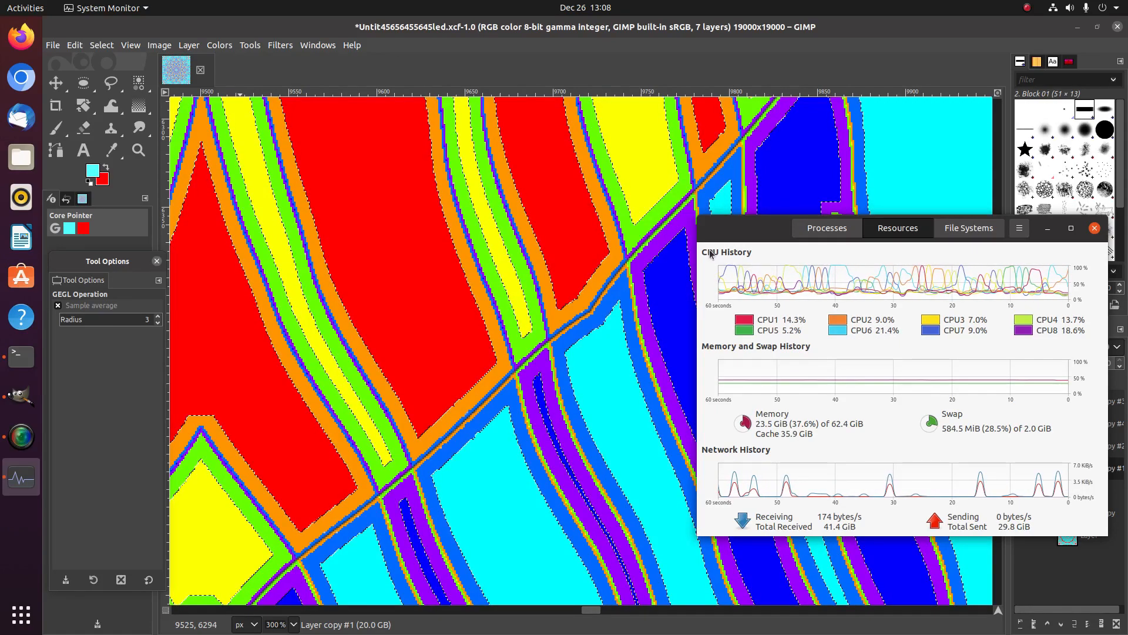
click(93, 26)
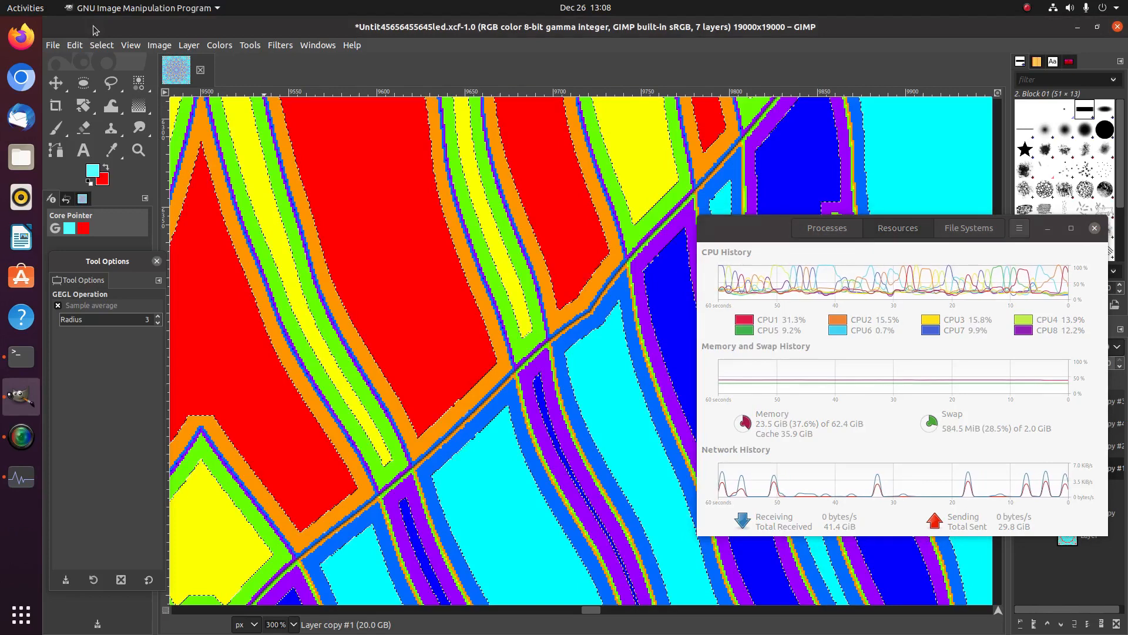
click(101, 46)
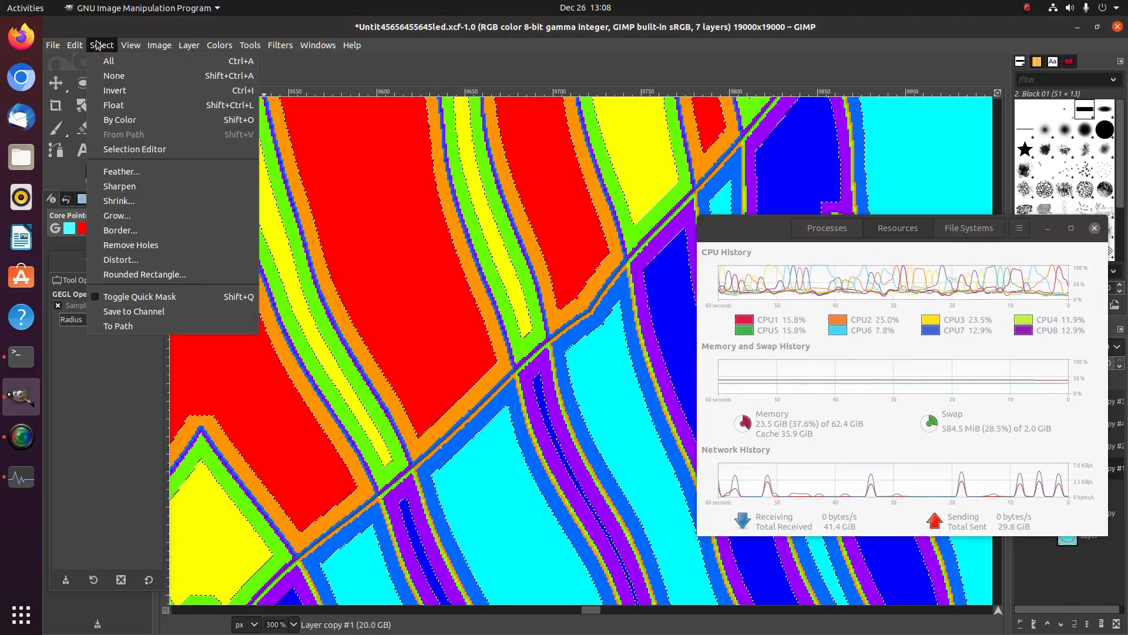
click(114, 75)
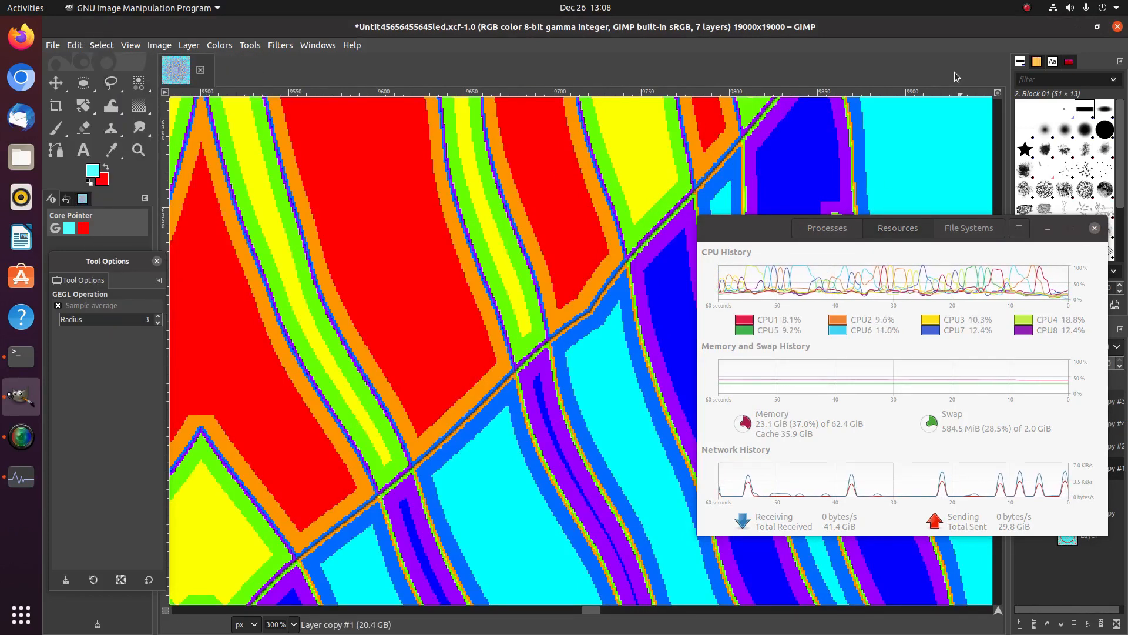
click(1045, 230)
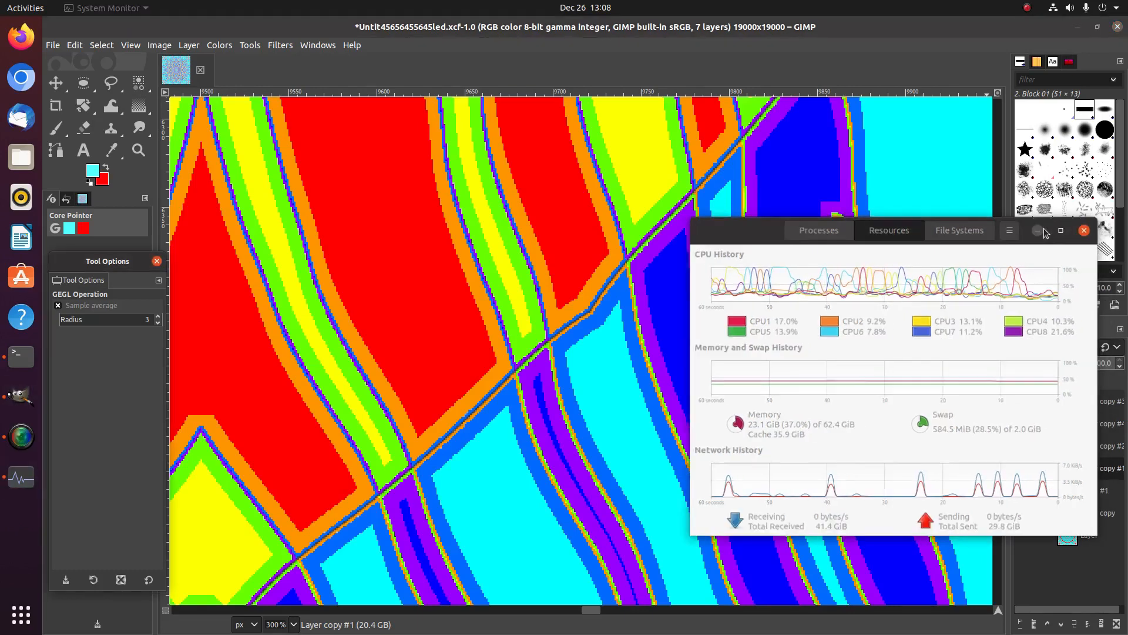
Step: Select the white areas of Layer copy #2 by color, hide that layer and return to Layer copy #1
click(1023, 446)
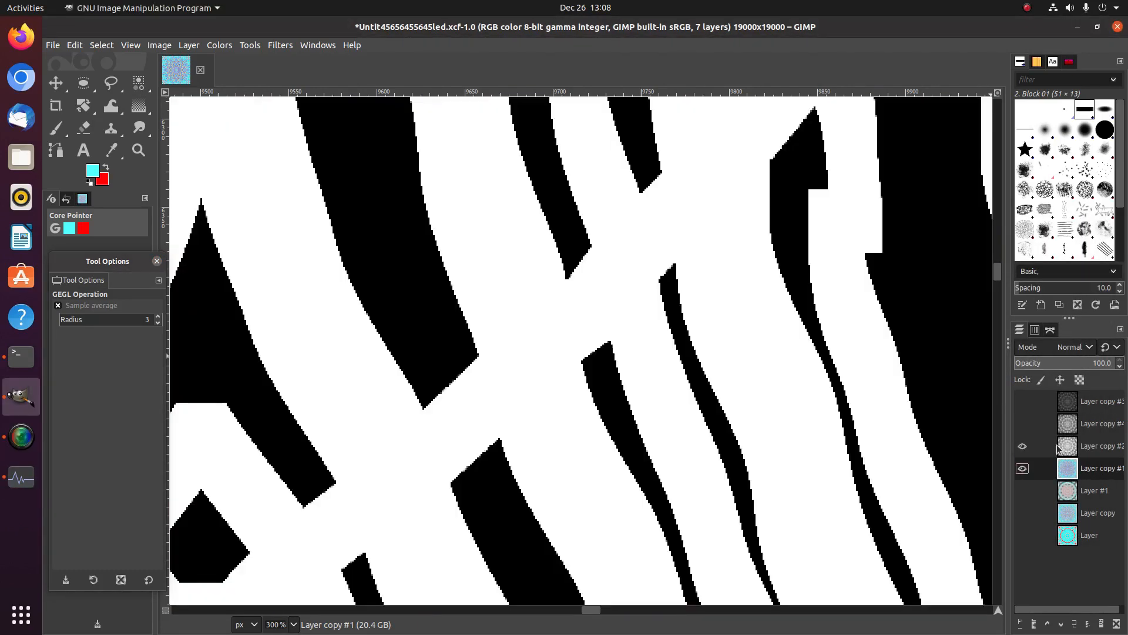
click(95, 47)
click(120, 118)
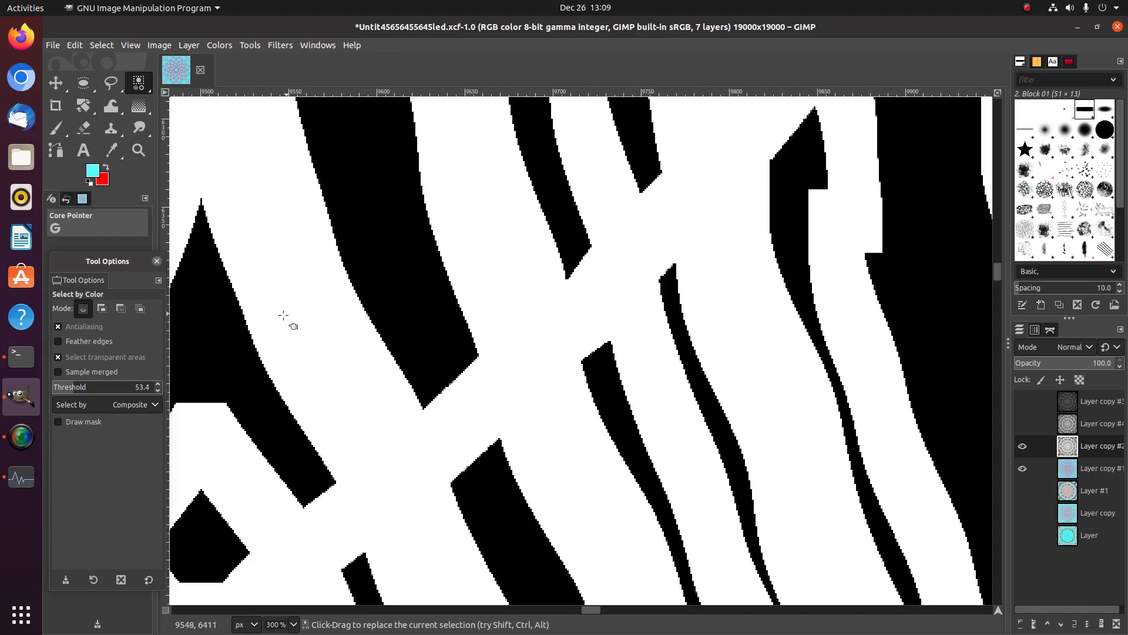
click(283, 316)
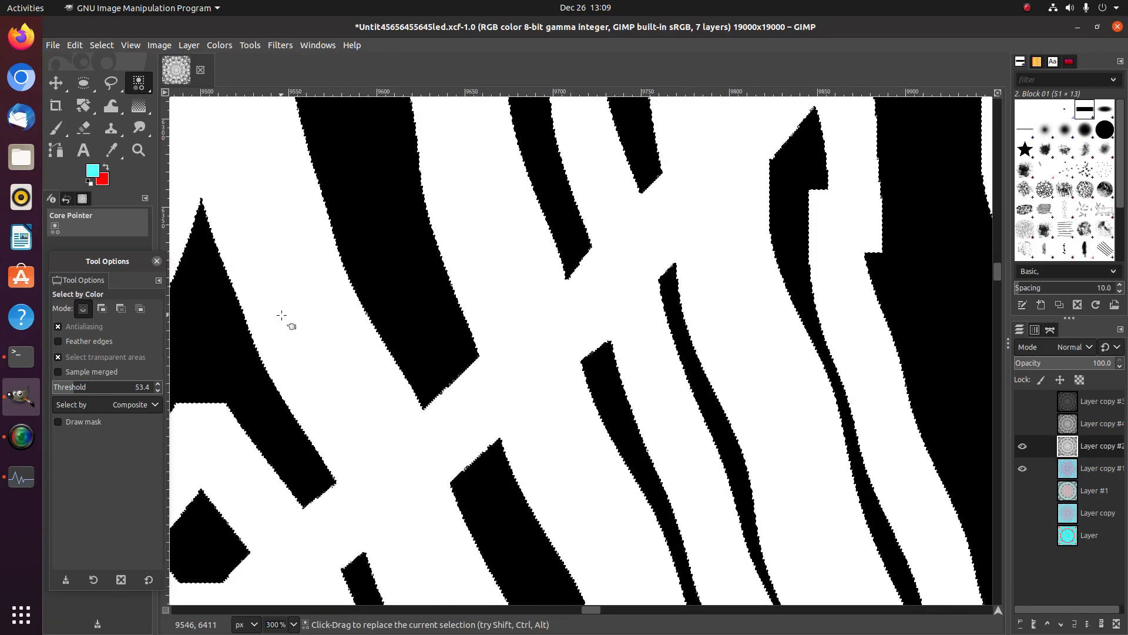
click(1022, 447)
click(1070, 470)
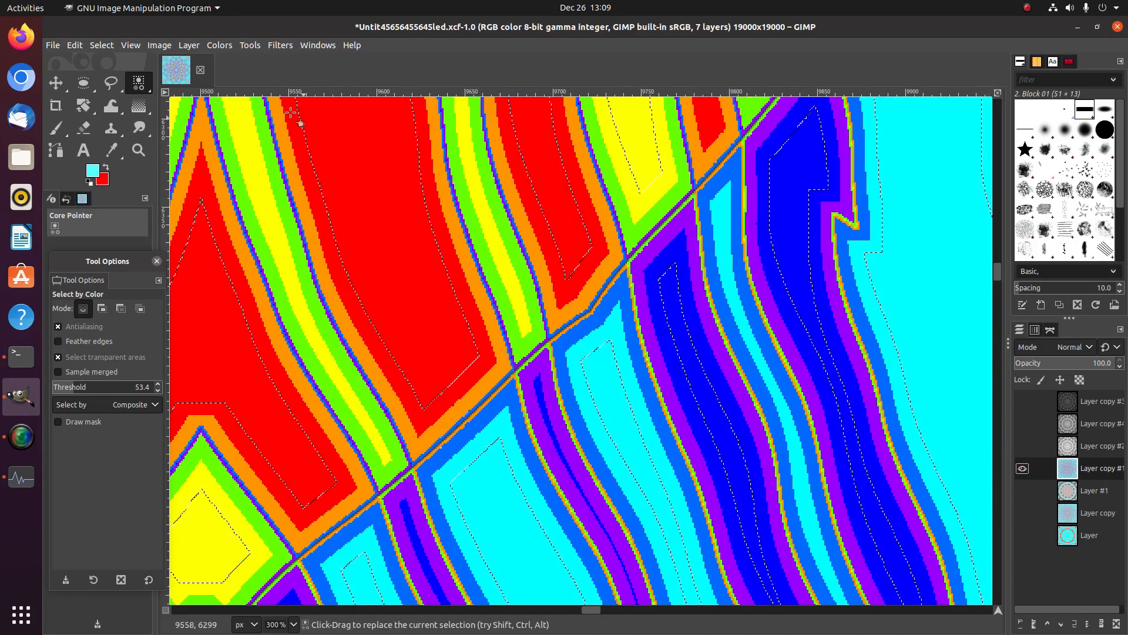
Step: Apply Hue-Saturation with a hue of -157.0 to the selected wider bands on Layer copy #1
click(220, 45)
click(238, 105)
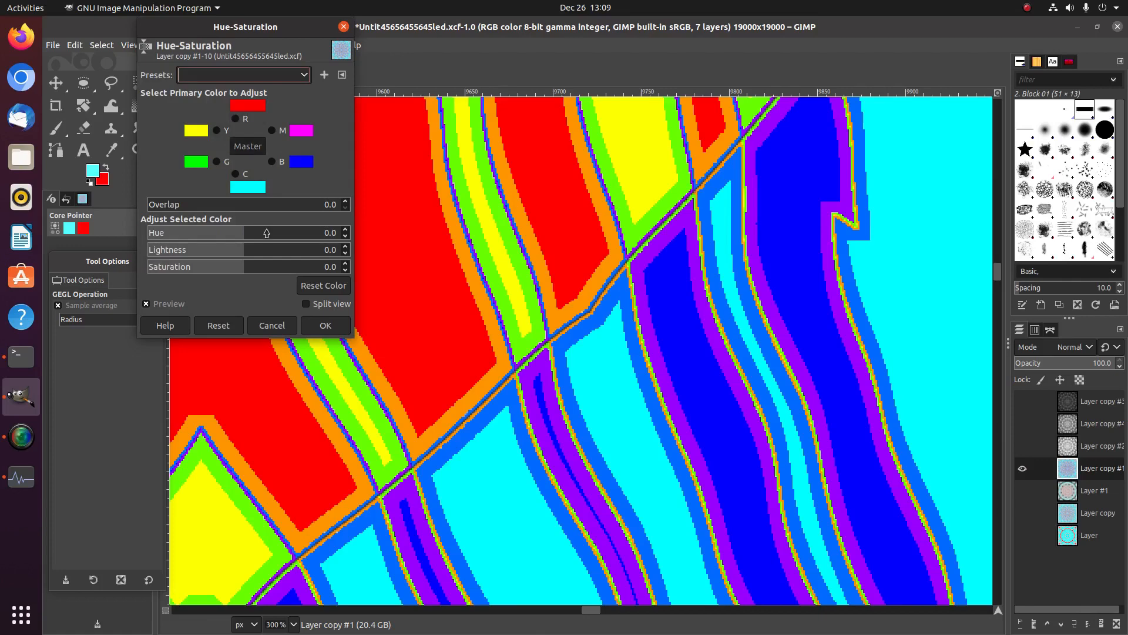
drag(285, 233, 321, 230)
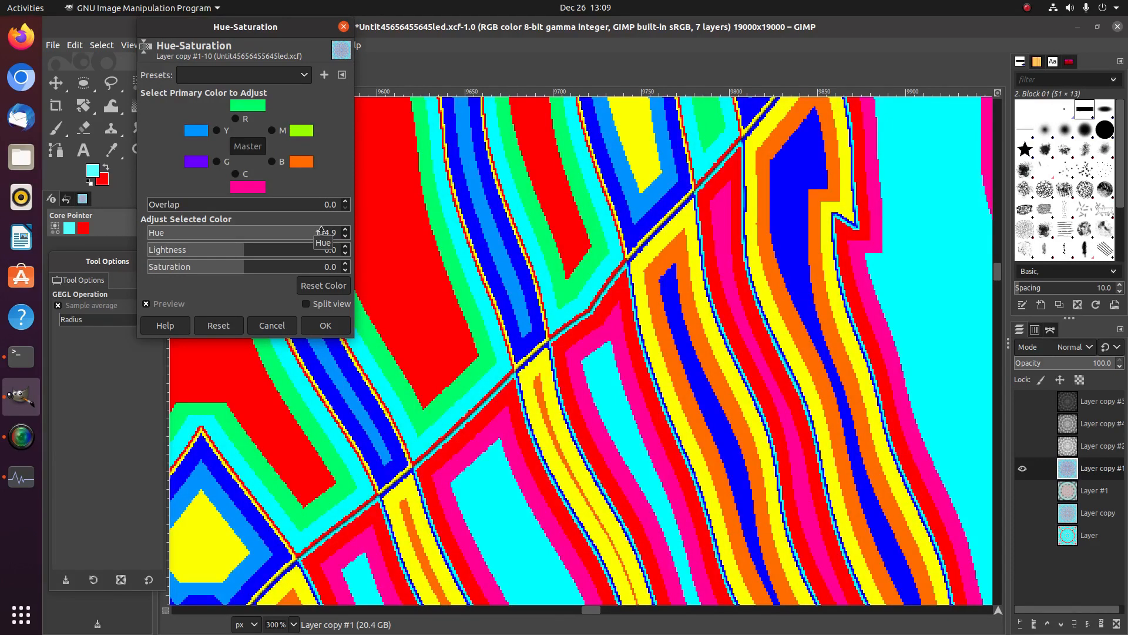
drag(321, 229, 301, 229)
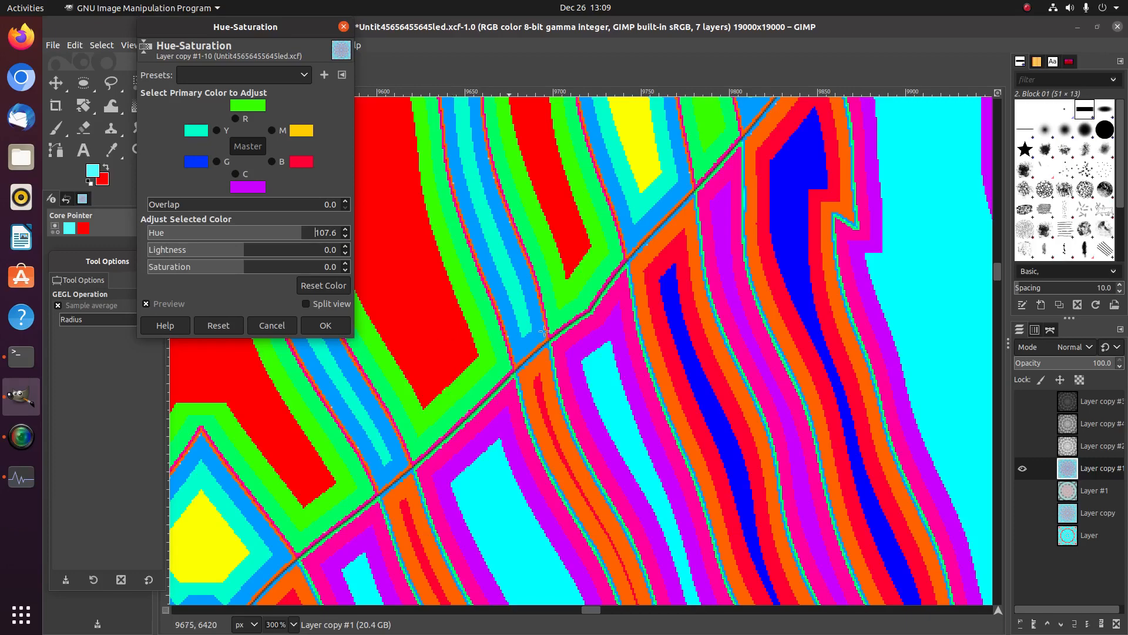
drag(282, 238, 159, 236)
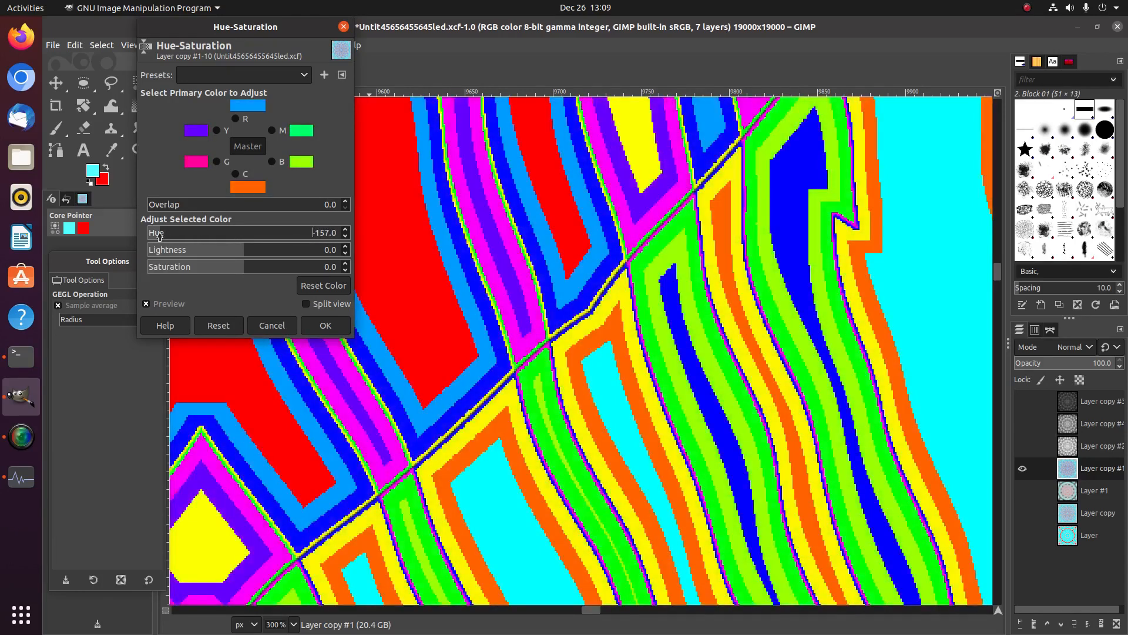
click(340, 325)
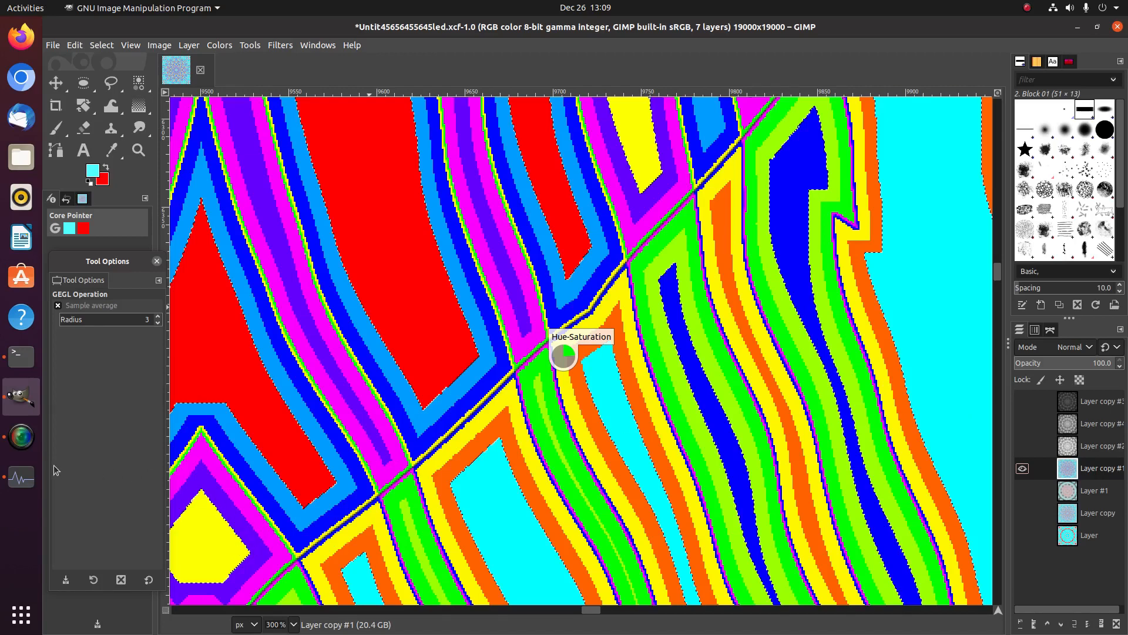
Step: Monitor system resources while the recoloring processes, deselect everything in GIMP with the Move tool active, and minimize System Monitor
click(21, 477)
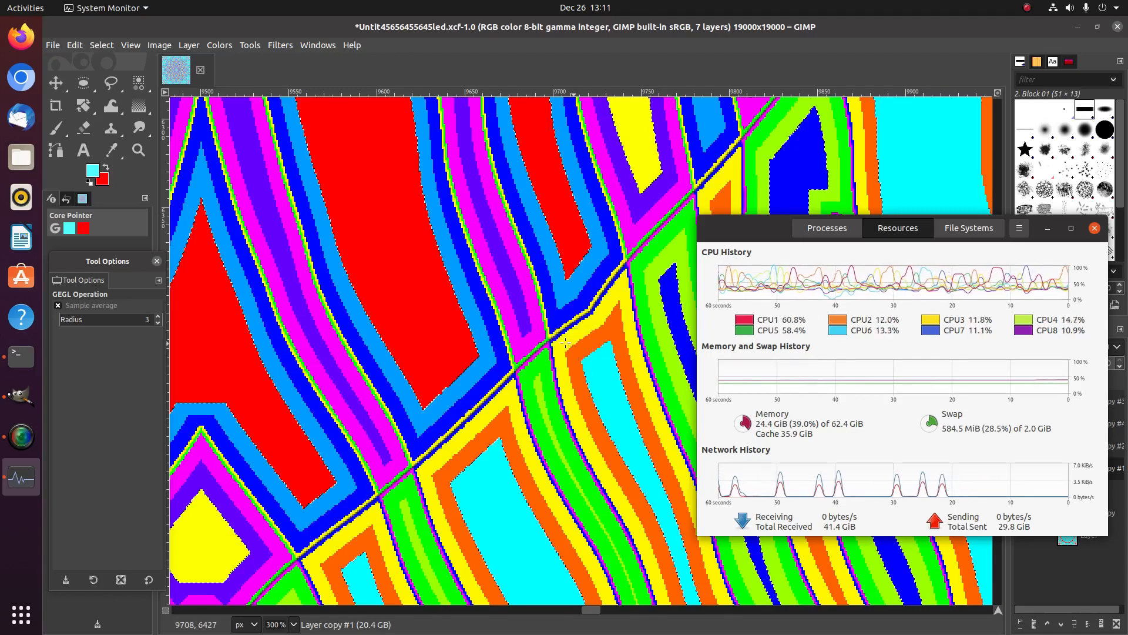
click(351, 31)
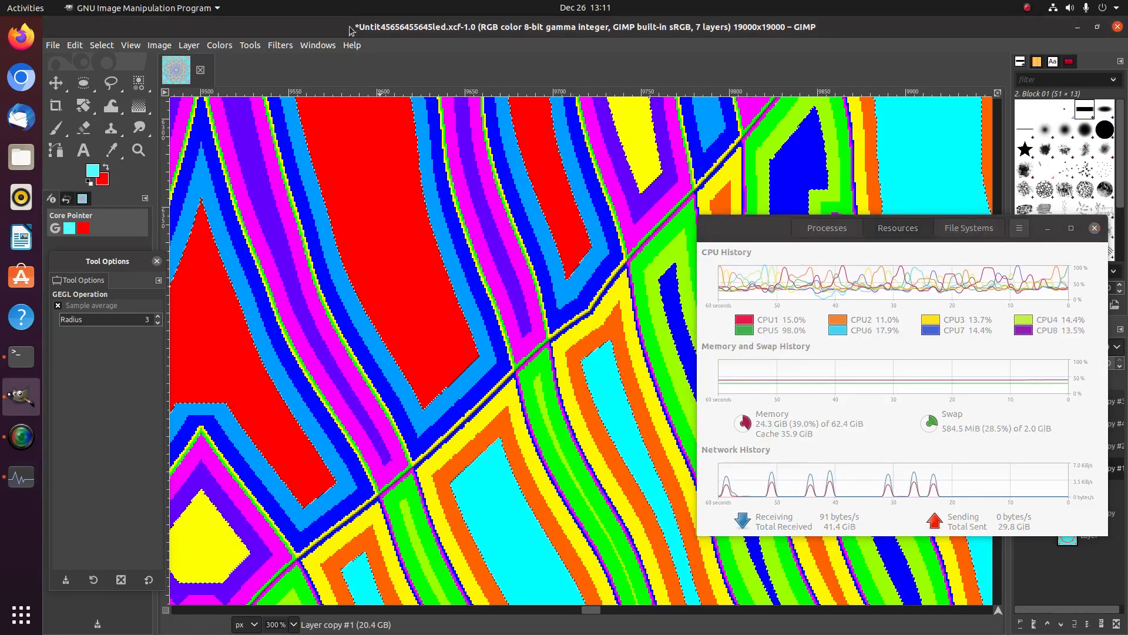
click(56, 82)
click(104, 46)
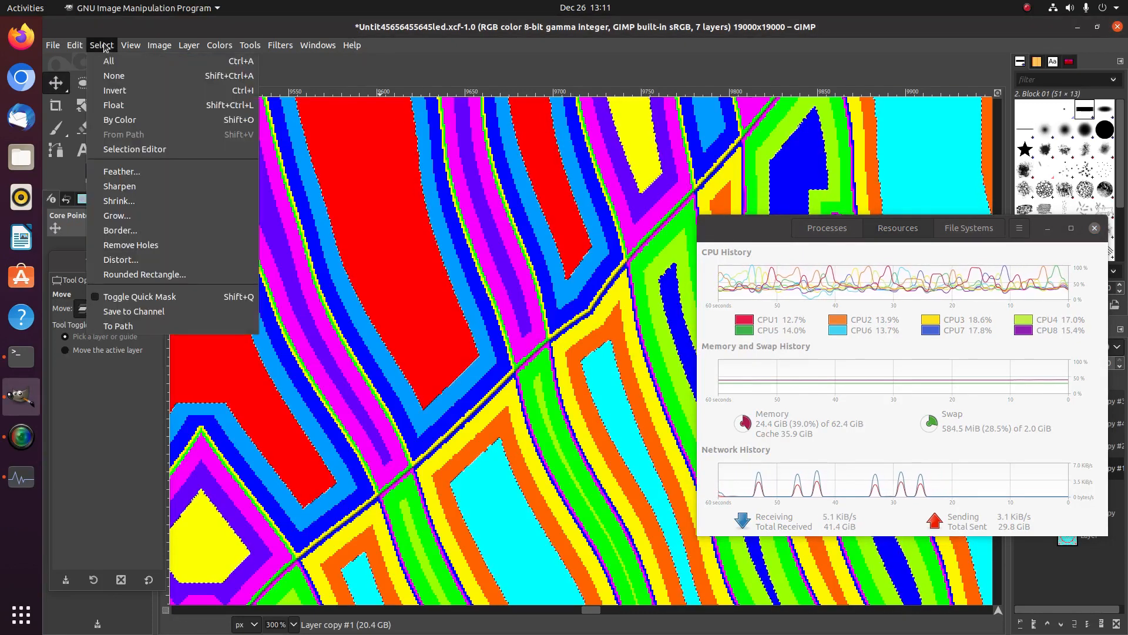
click(114, 76)
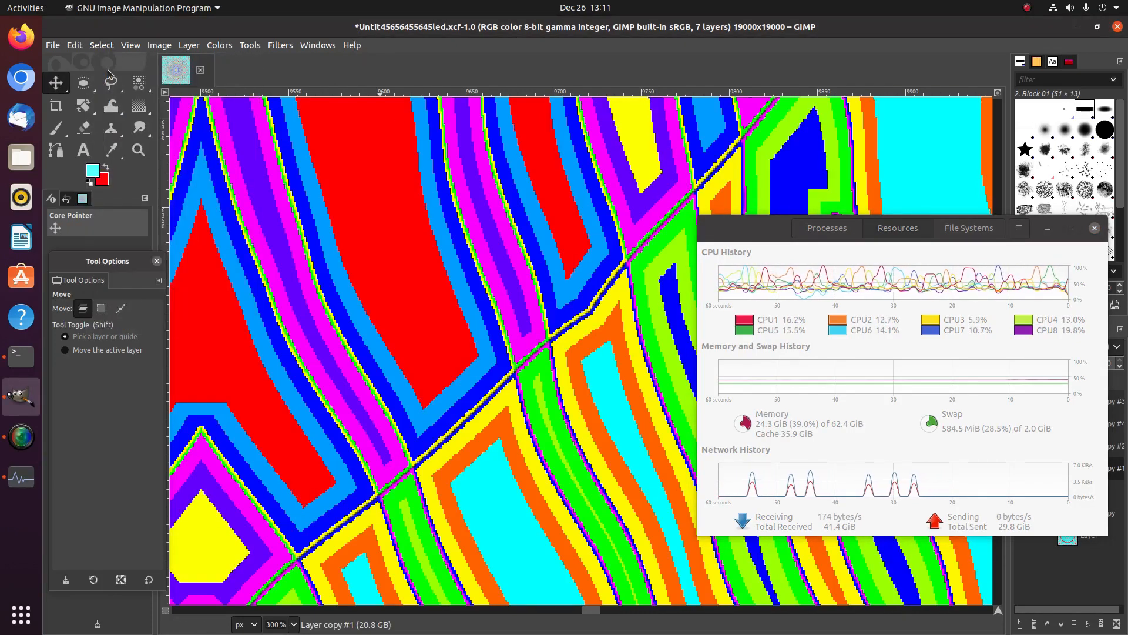
click(1049, 230)
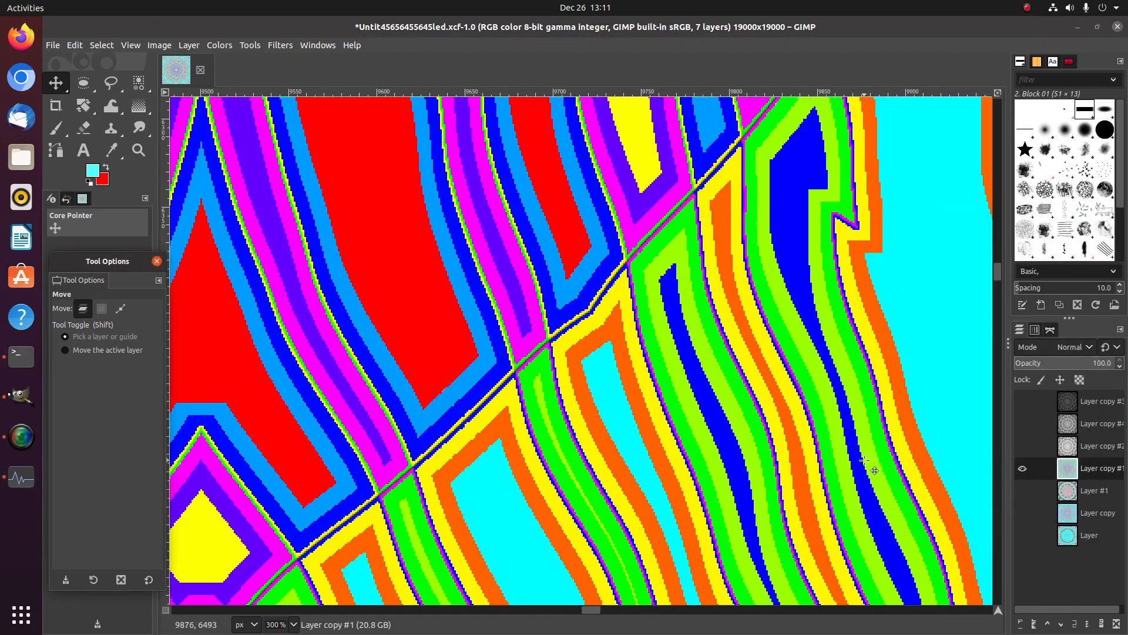
Step: Save the image and move Layer copy #1 to the top of the layer stack
key(ctrl+s)
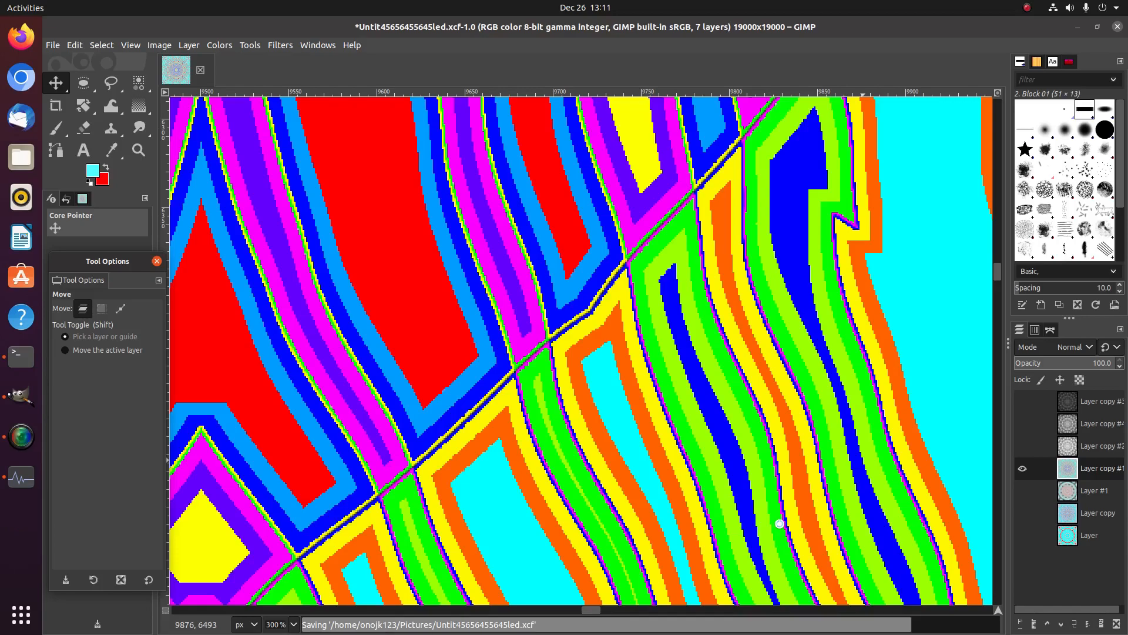
scroll(780, 524, down, 6)
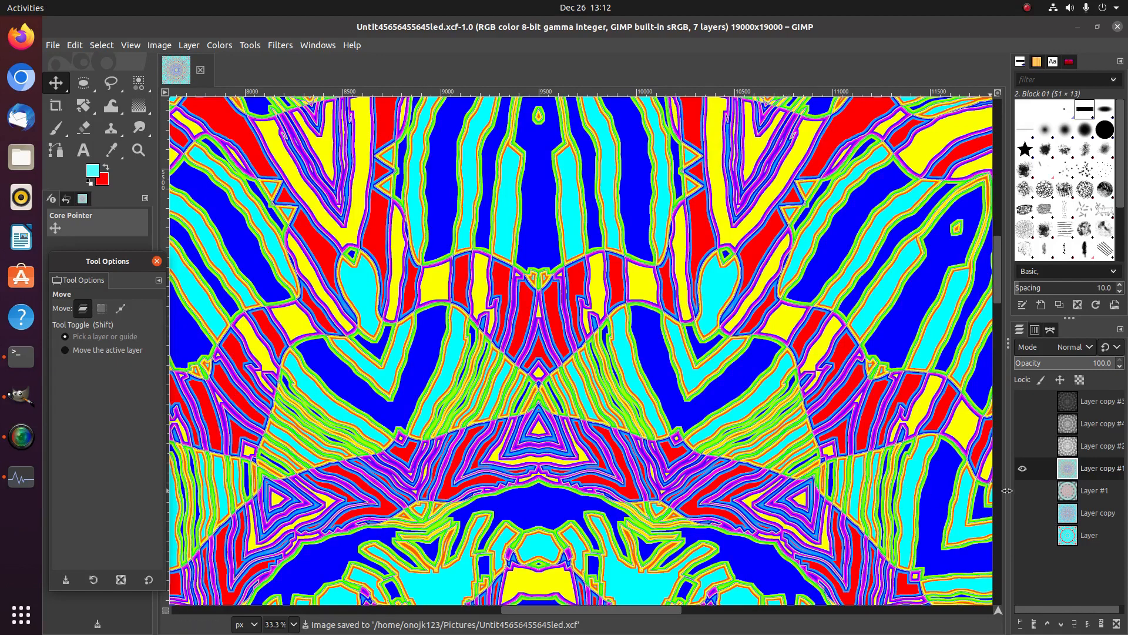
drag(1061, 475, 1065, 403)
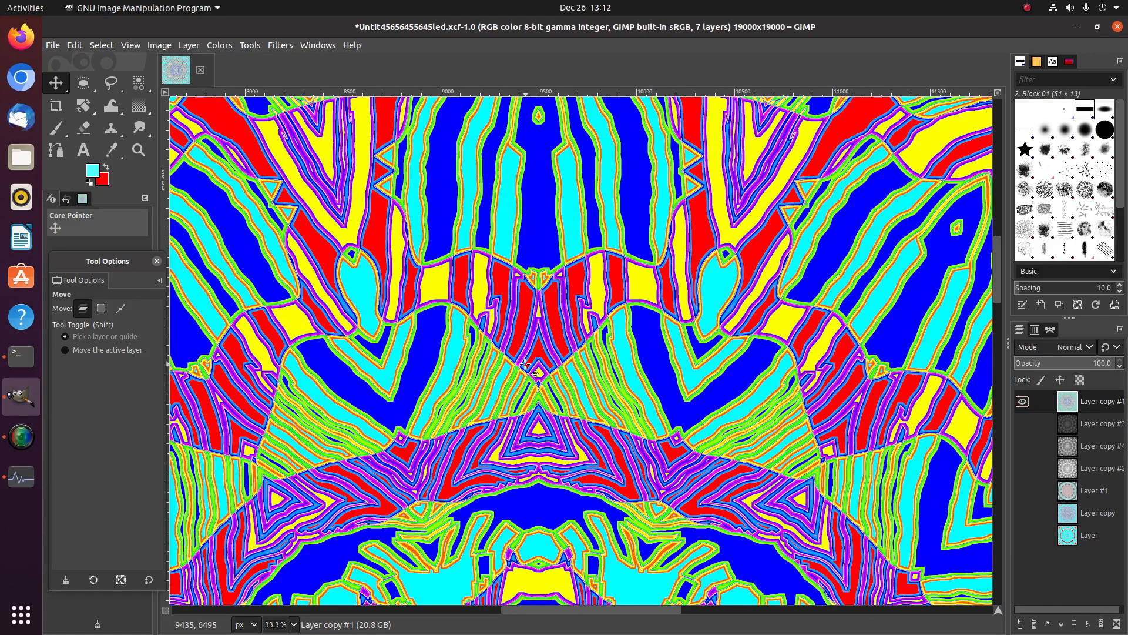
scroll(494, 384, down, 7)
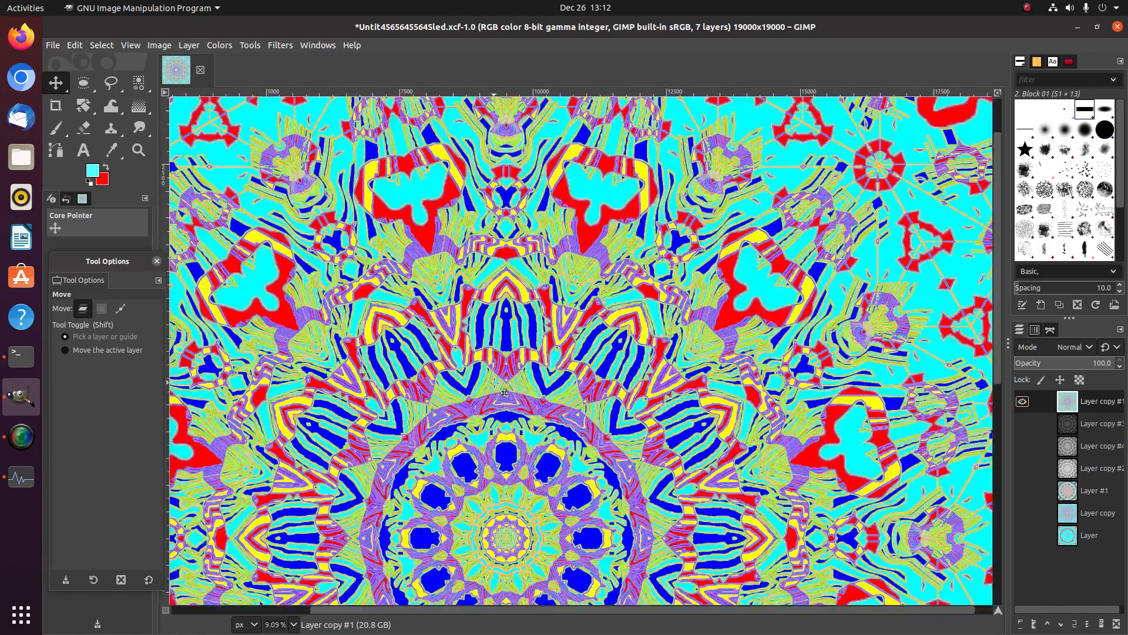
scroll(493, 383, up, 3)
scroll(494, 383, down, 2)
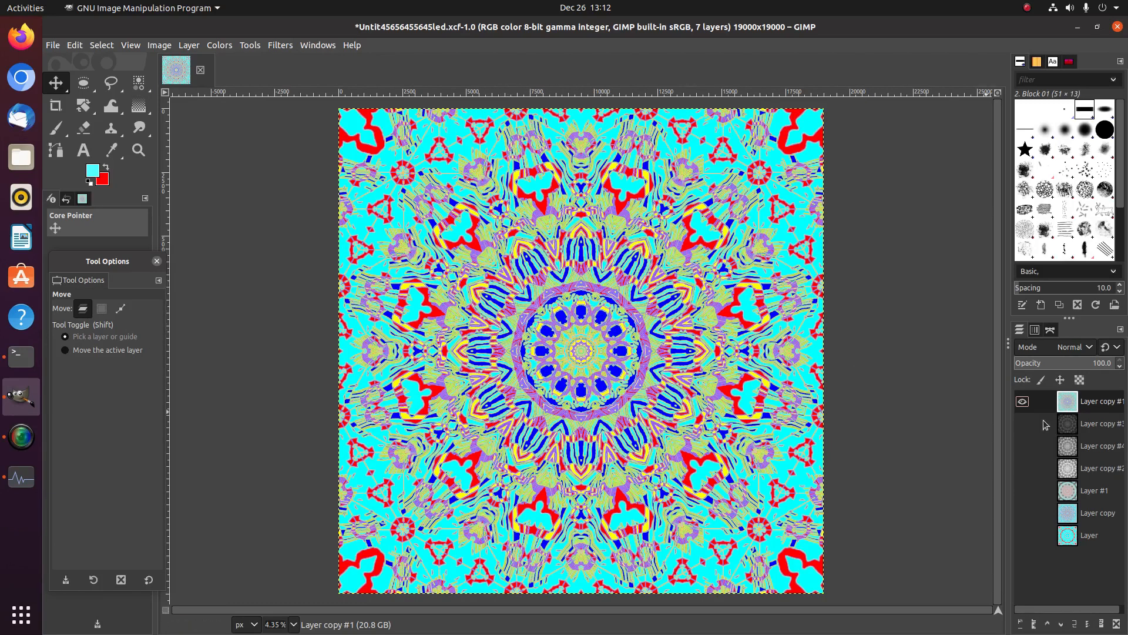
Step: Add a new transparent layer at the top of the stack and render a Logarithmic clockwise spiral on it in cyan and red
click(1022, 621)
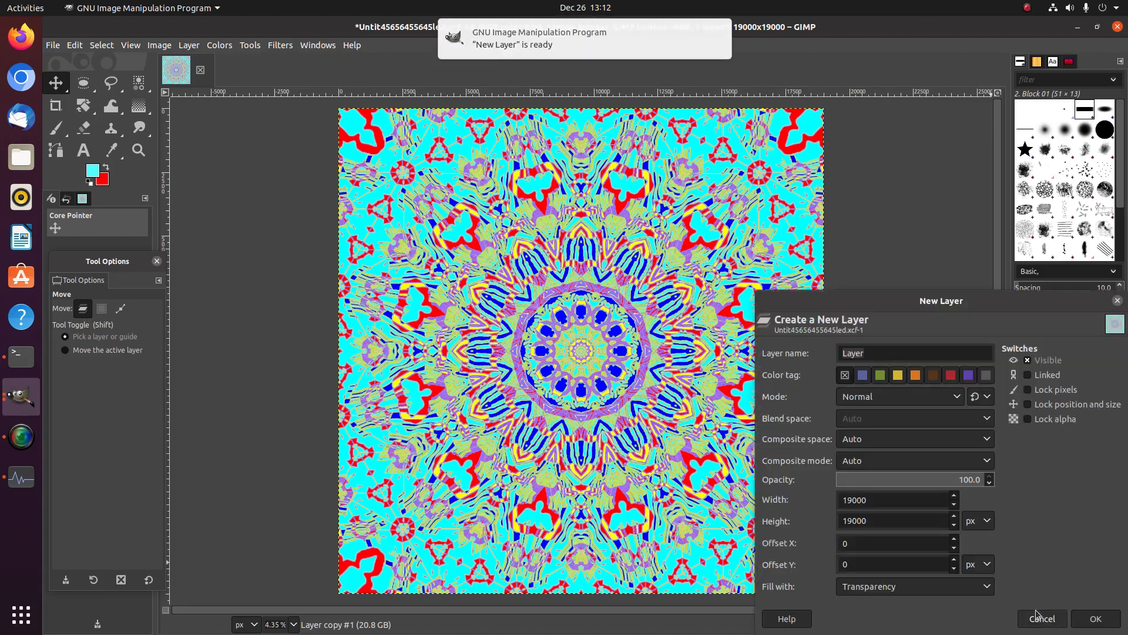
click(1096, 617)
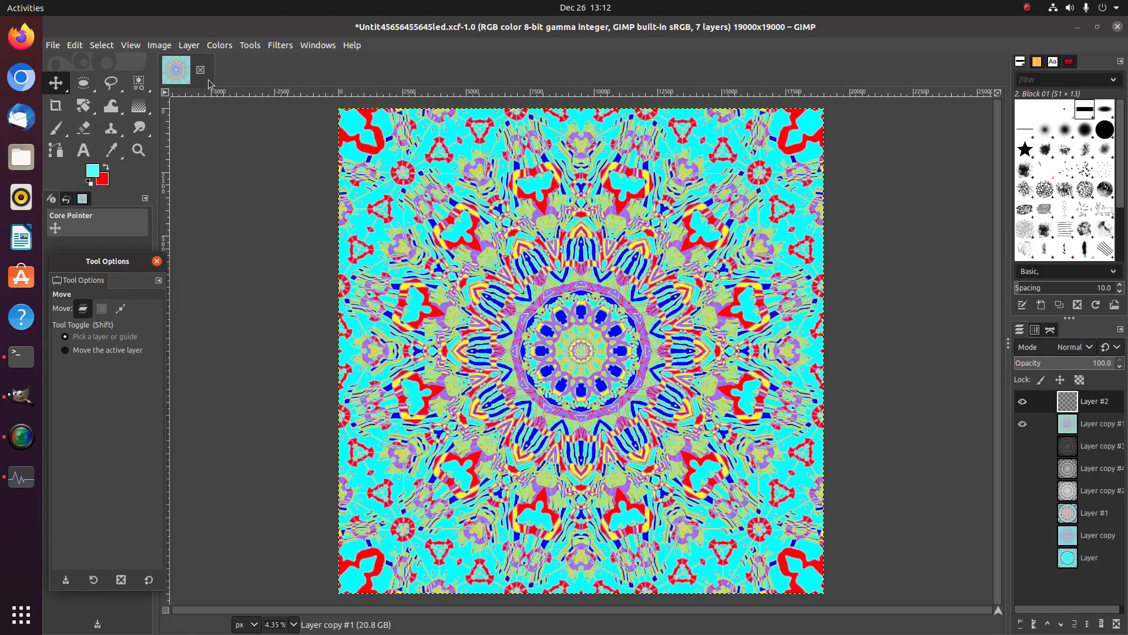
click(278, 47)
mouse_move(333, 291)
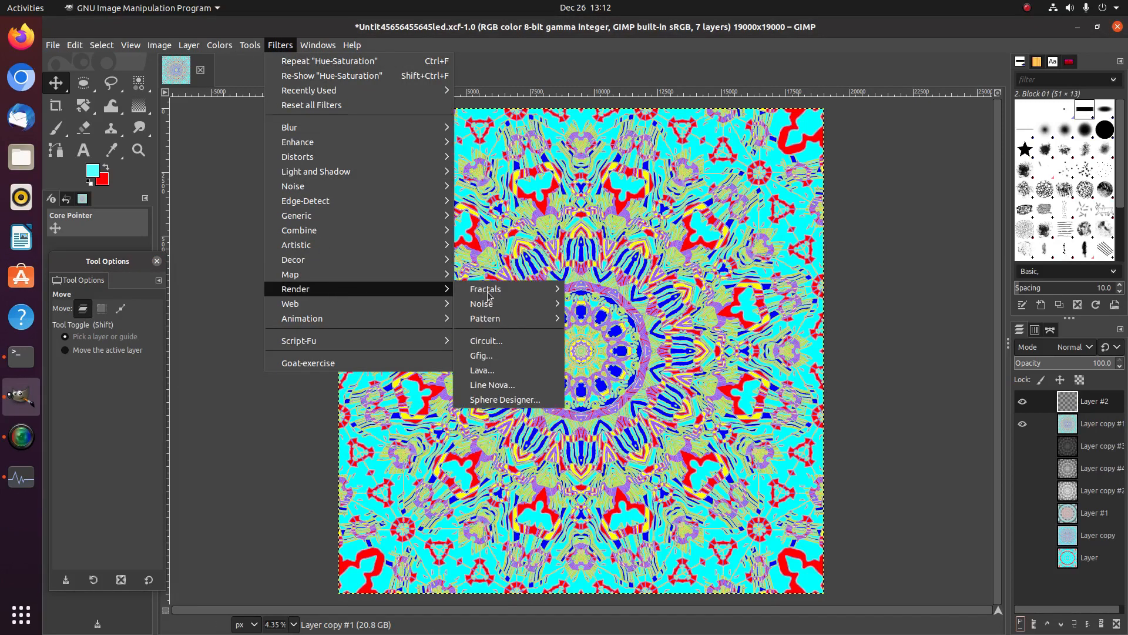
mouse_move(501, 319)
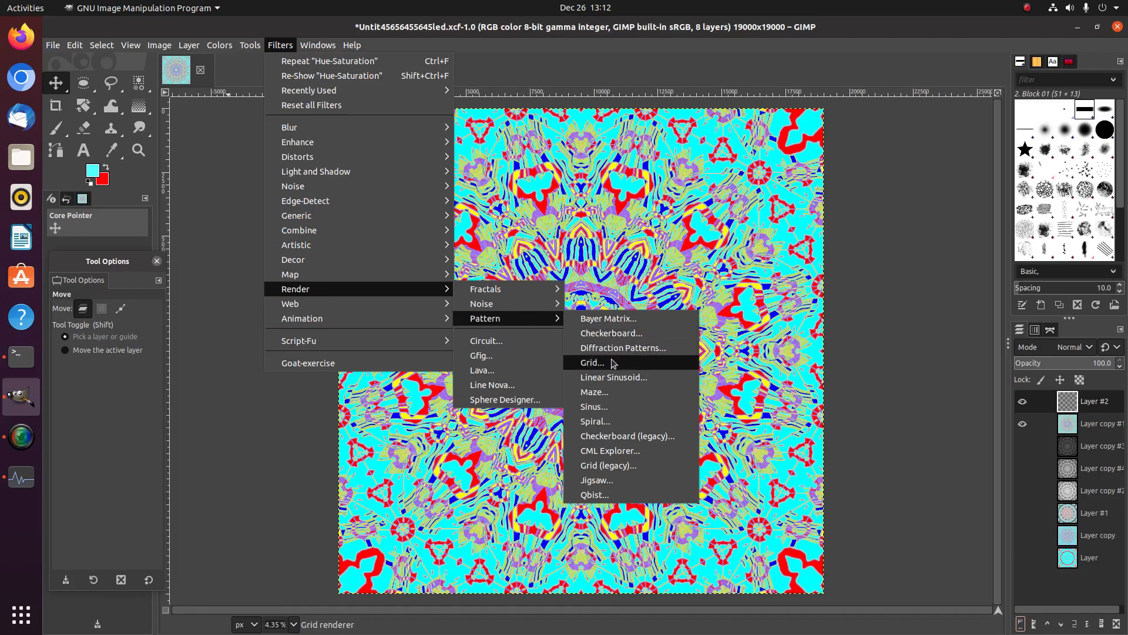
click(595, 420)
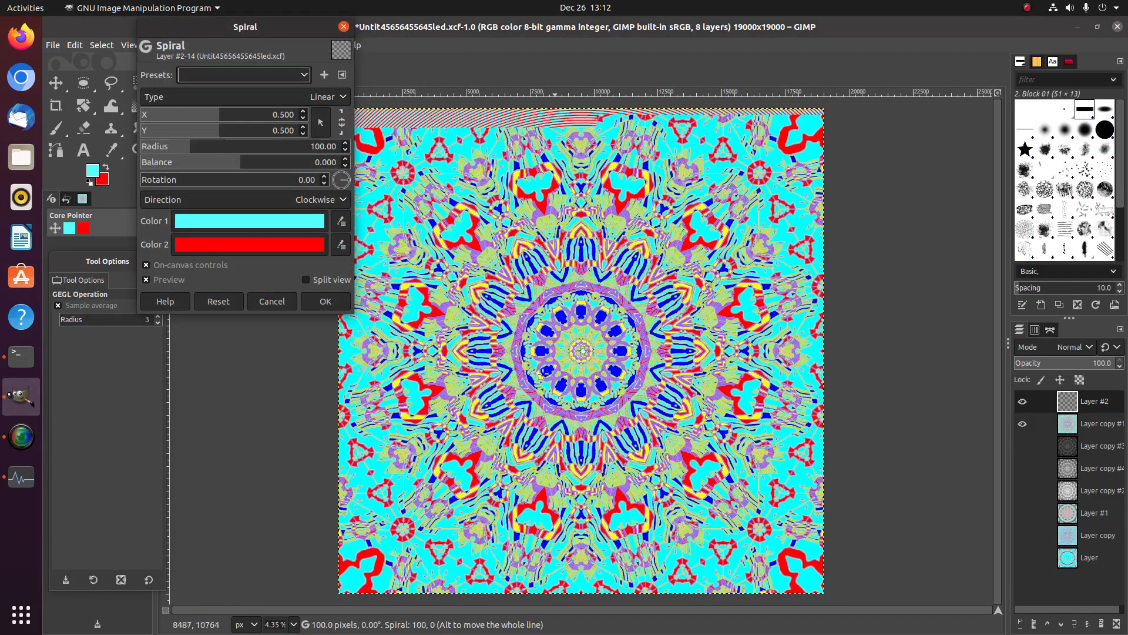
click(272, 99)
click(272, 113)
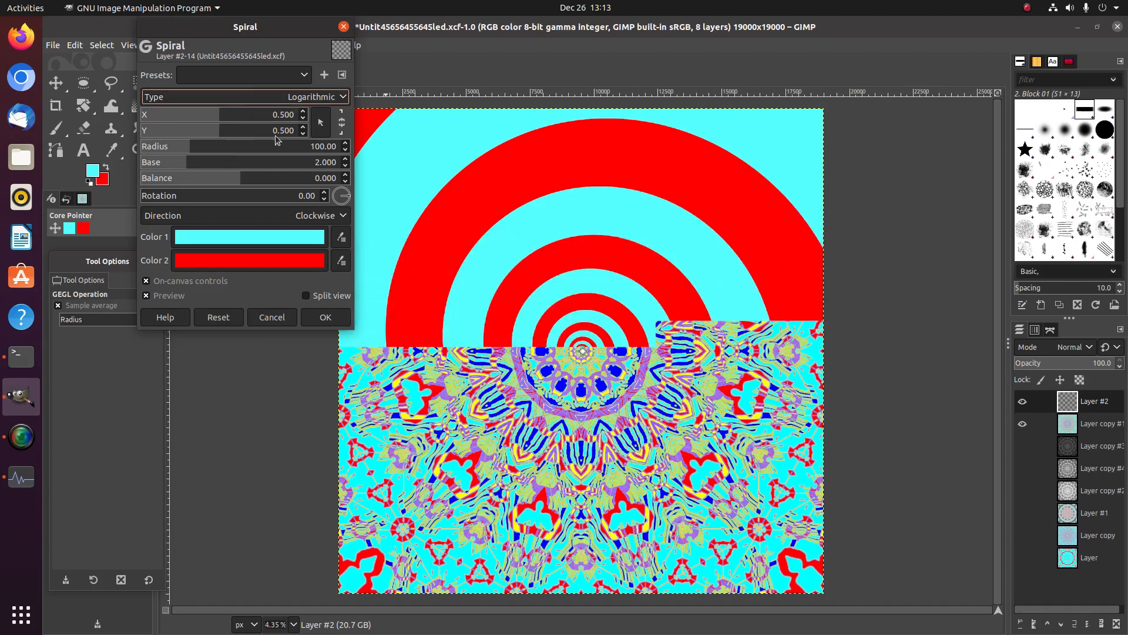
click(326, 318)
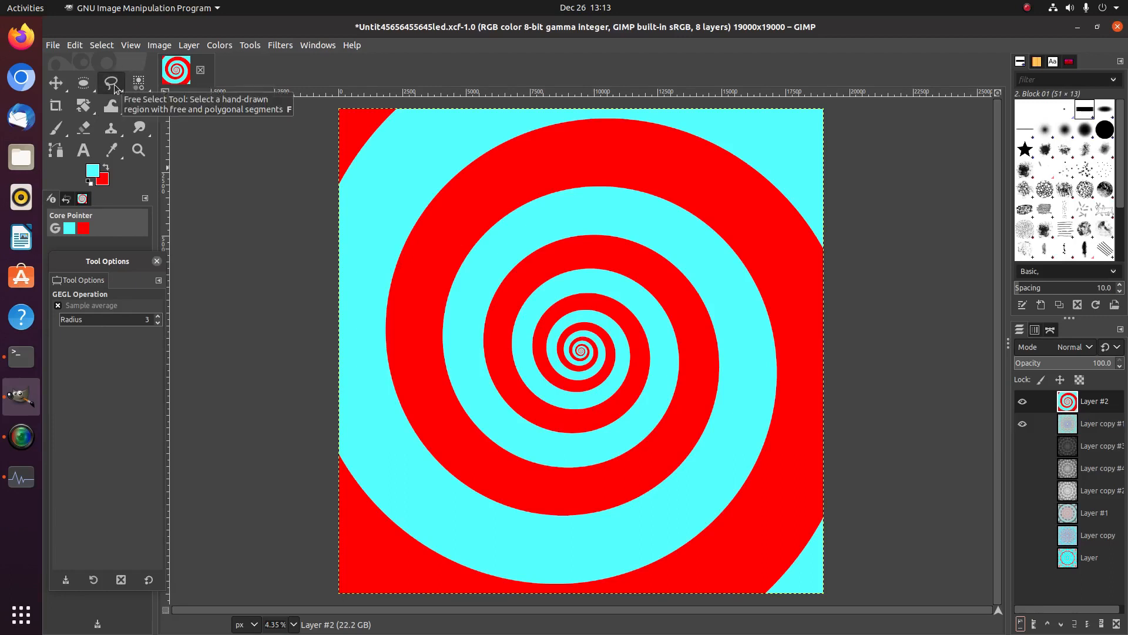
Step: Select the red areas of the spiral layer by color and hide that layer
click(138, 84)
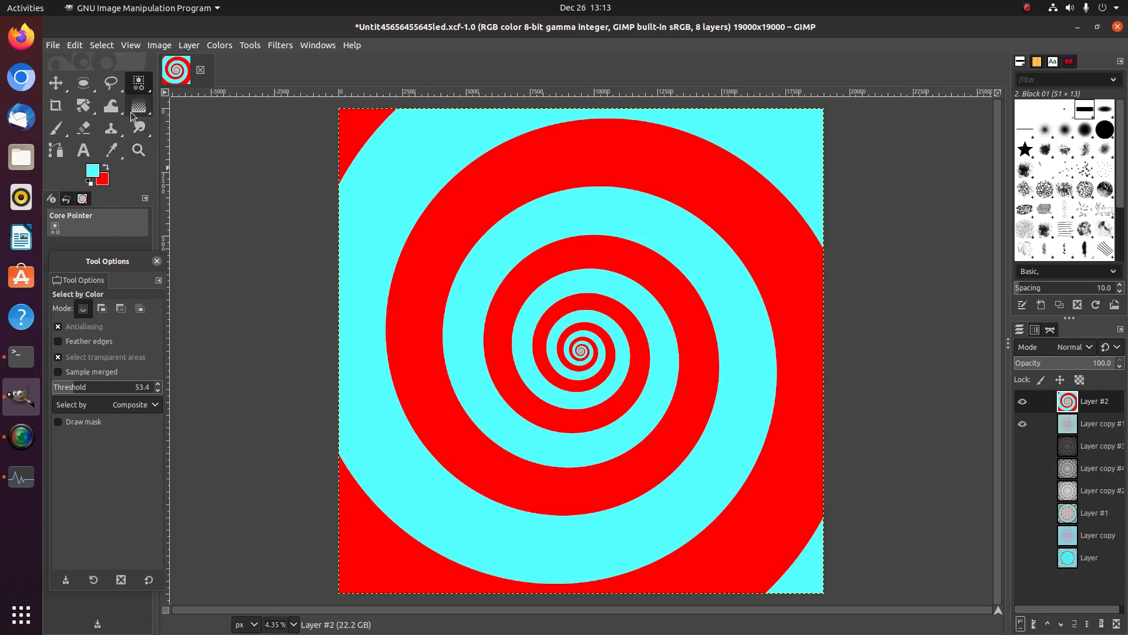
click(467, 227)
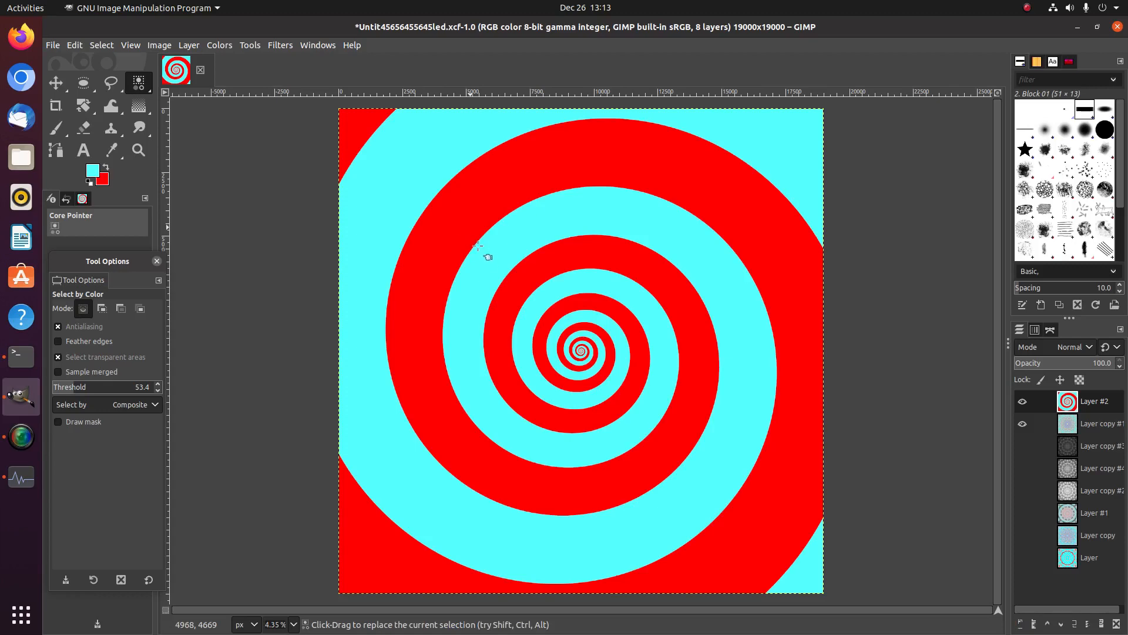
click(1025, 405)
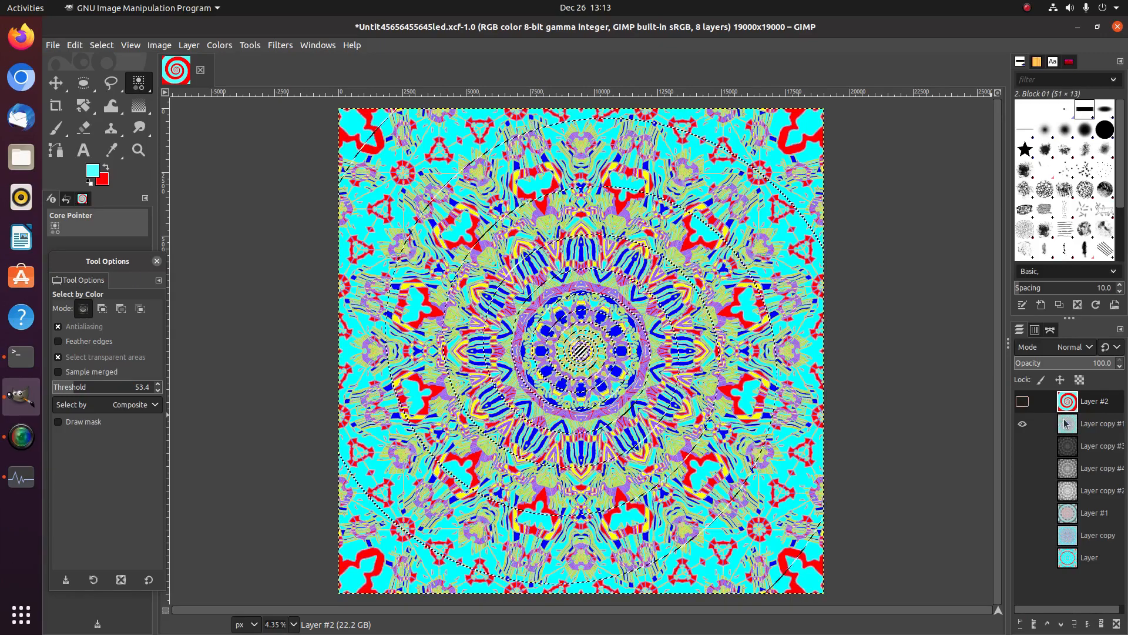
Step: Duplicate Layer copy #1
click(1065, 423)
right_click(1065, 423)
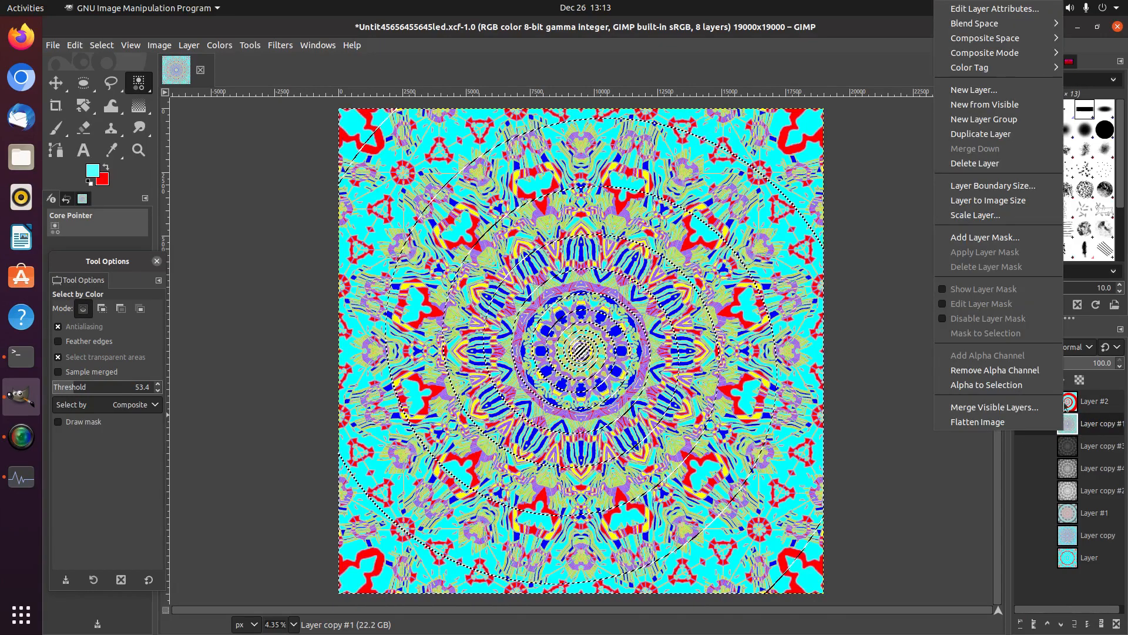
click(999, 134)
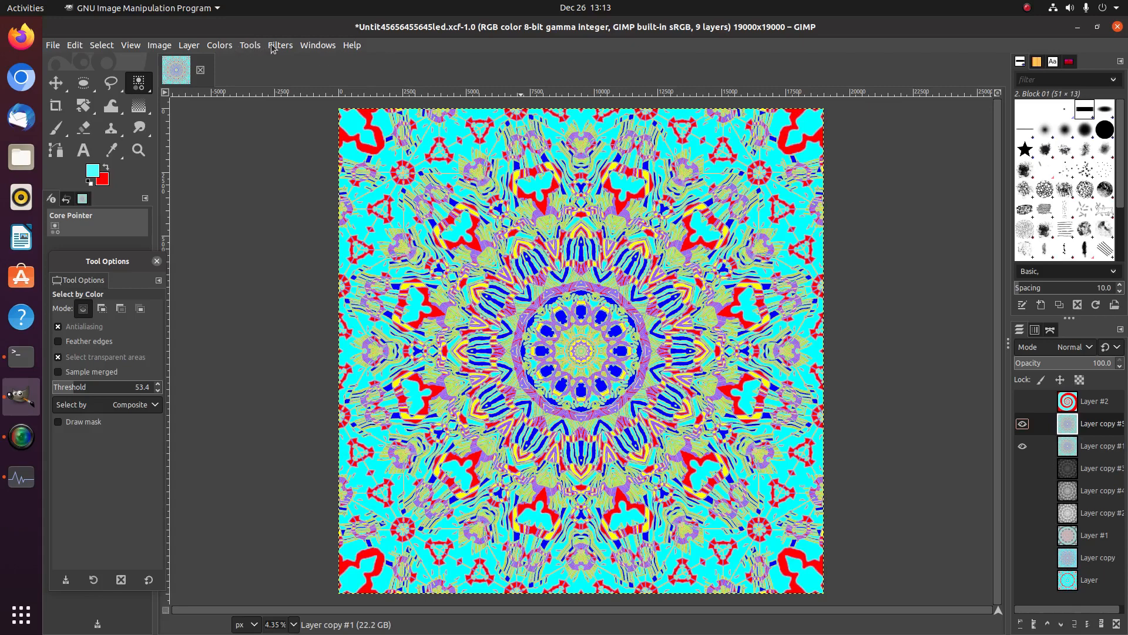
Step: Apply Color Balance to the selected spiral band on the duplicated layer, with midtones Magenta-Green at -100.0 and Yellow-Blue at 100.0
click(279, 46)
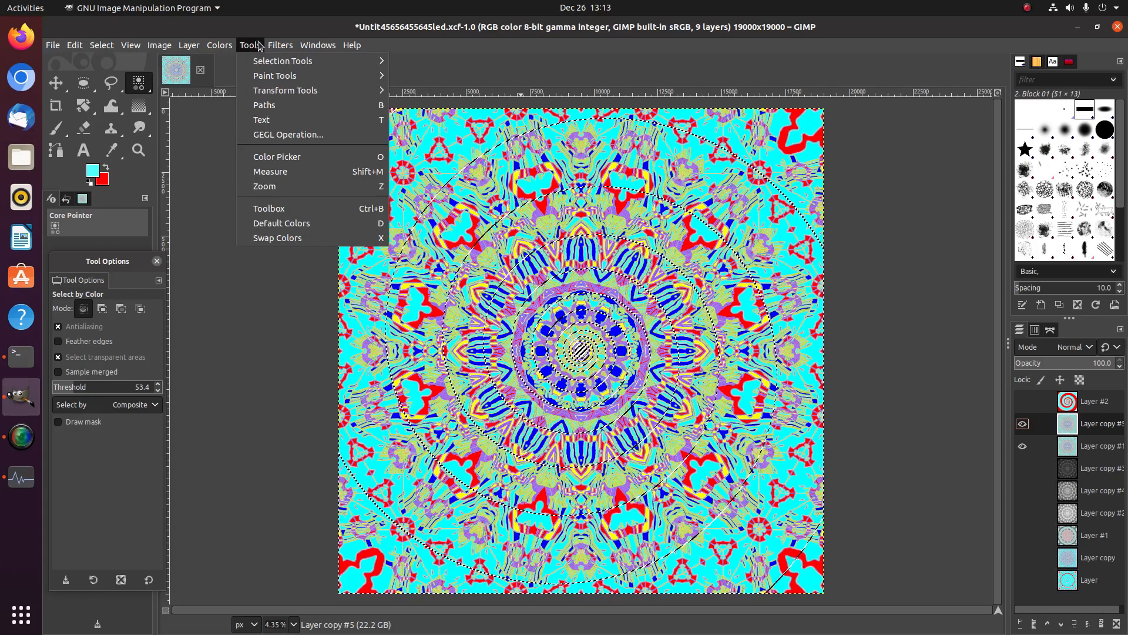
mouse_move(219, 45)
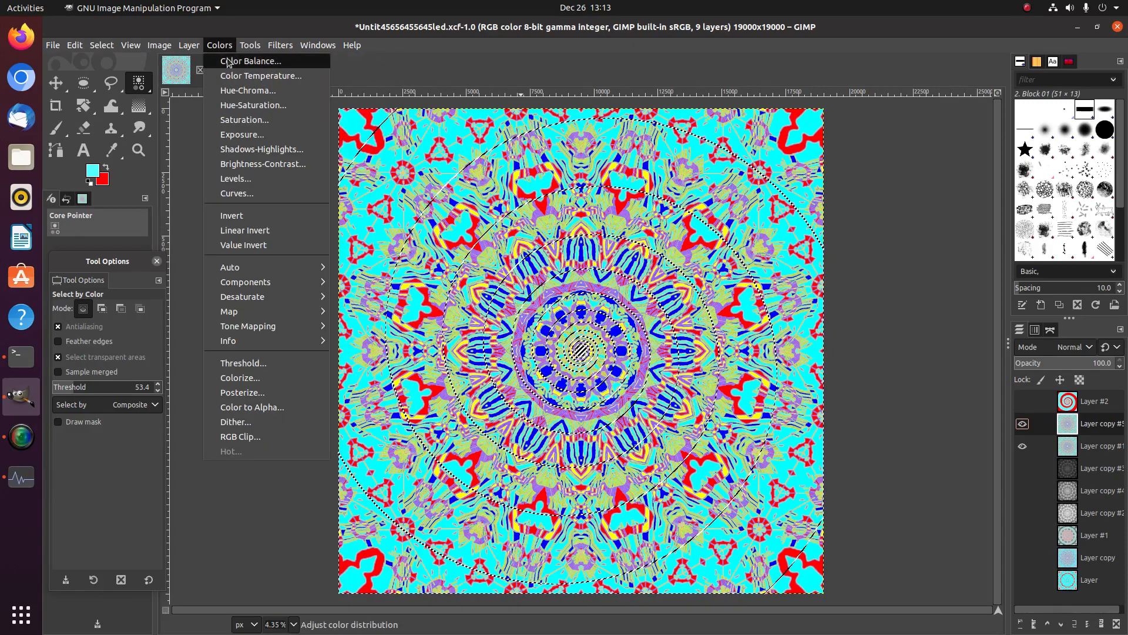
click(228, 61)
click(254, 191)
drag(254, 193, 371, 188)
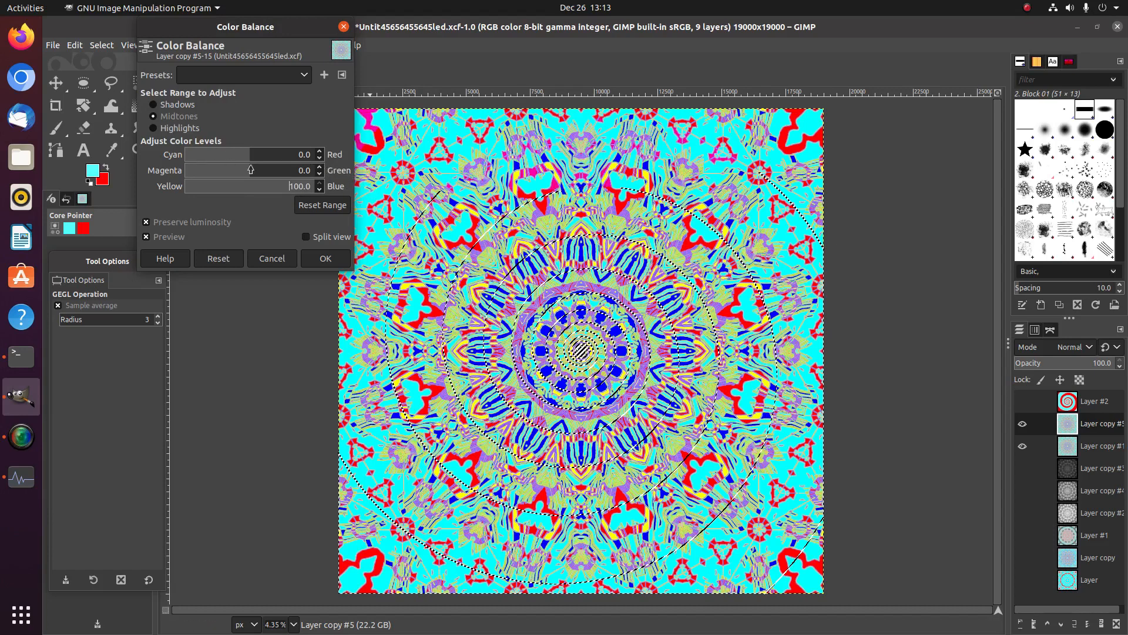
drag(296, 170, 132, 154)
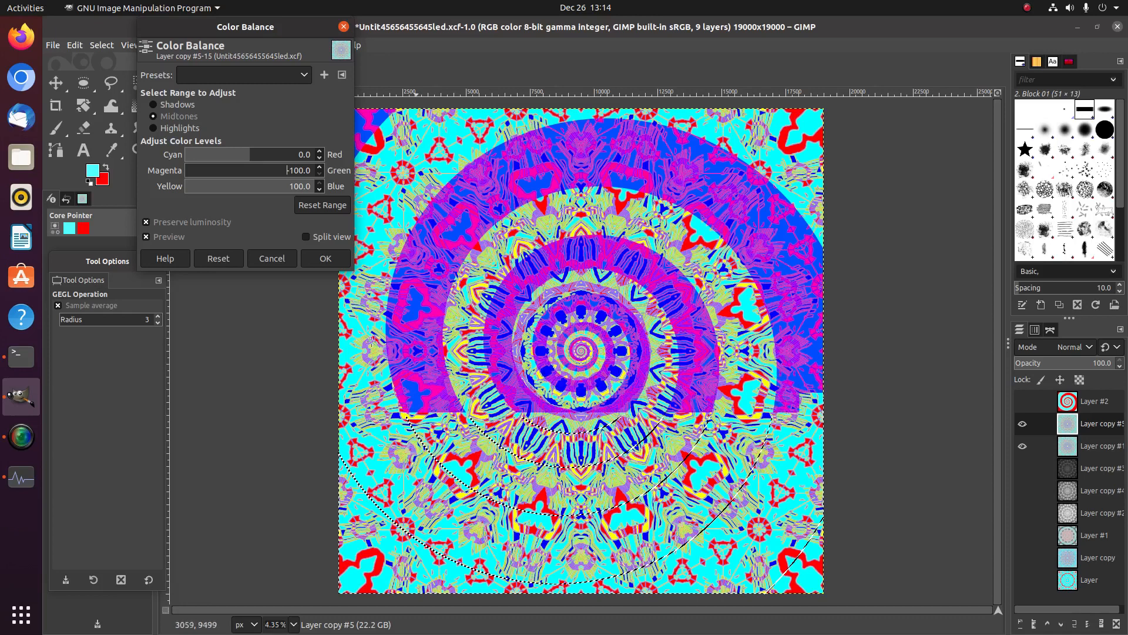
click(335, 260)
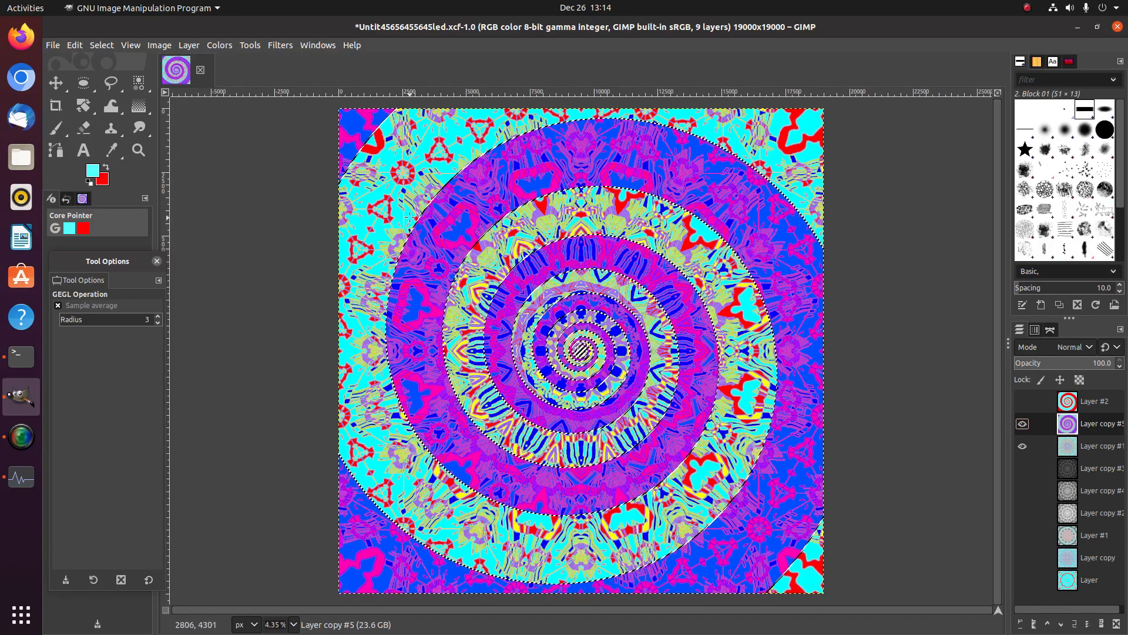
Step: Start a Hue-Saturation adjustment on the selected spiral band and set the master hue to -63.7
click(219, 45)
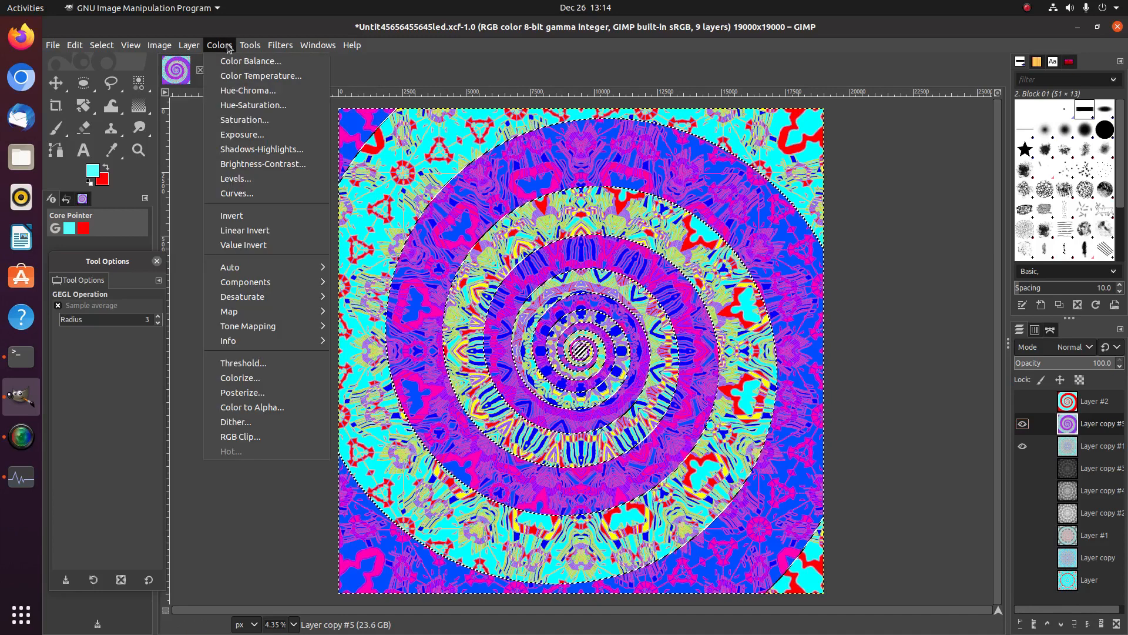
click(250, 104)
click(272, 232)
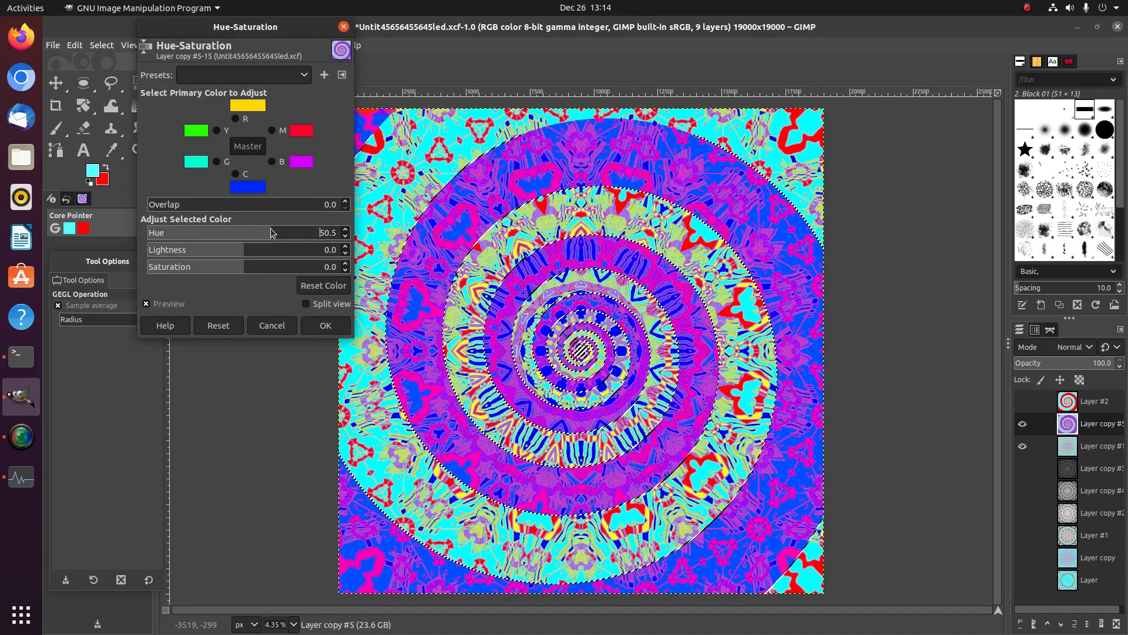
drag(272, 233, 460, 240)
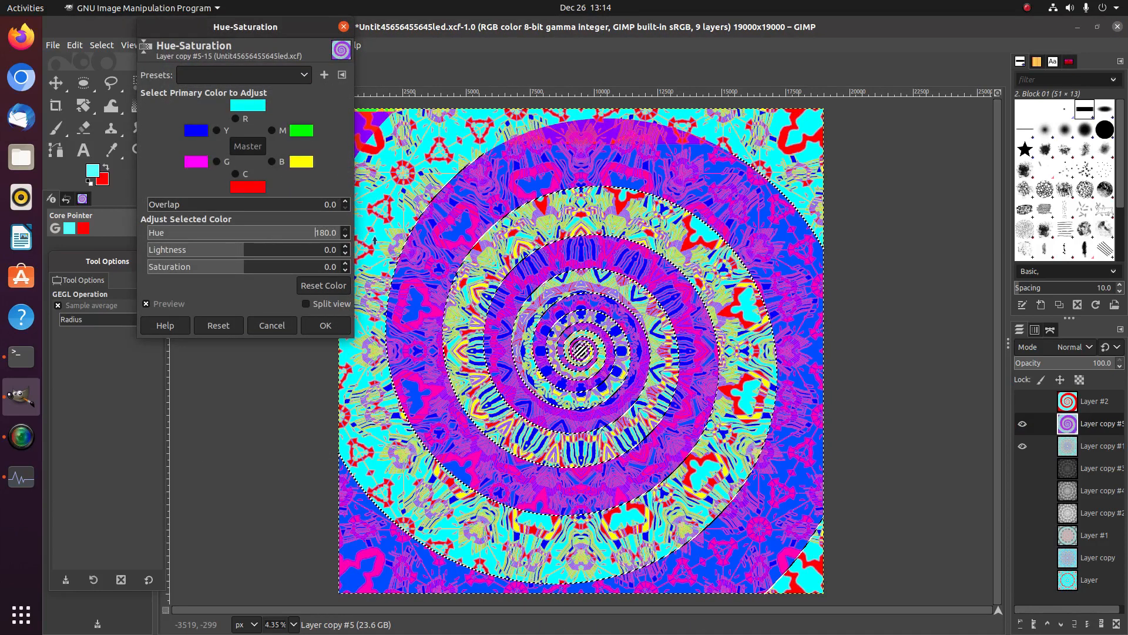
click(183, 231)
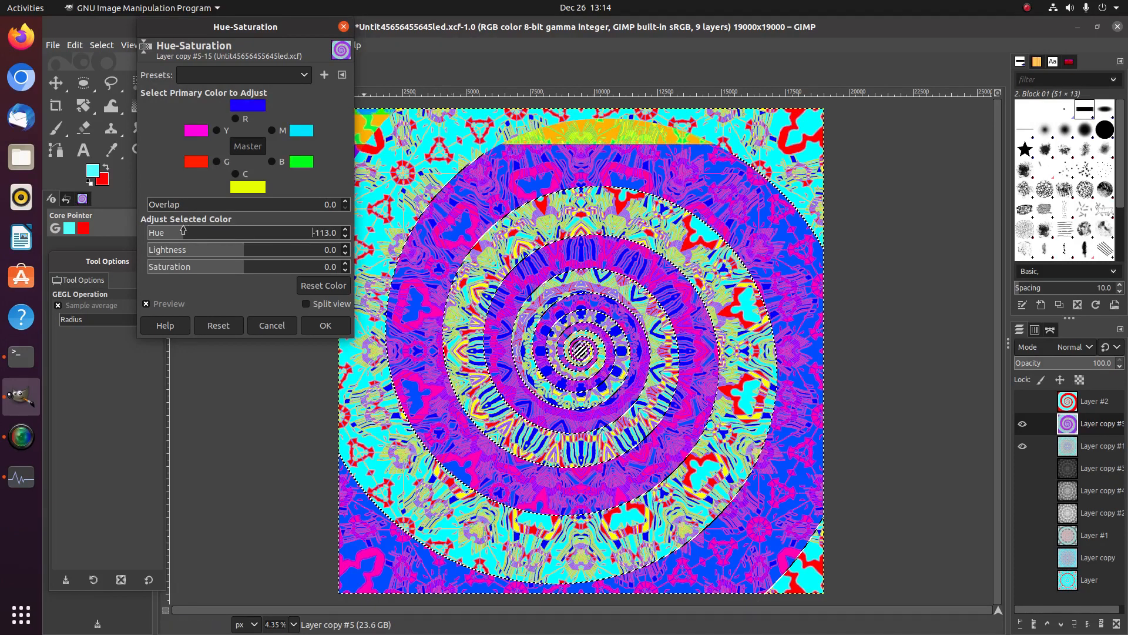
drag(183, 232, 210, 233)
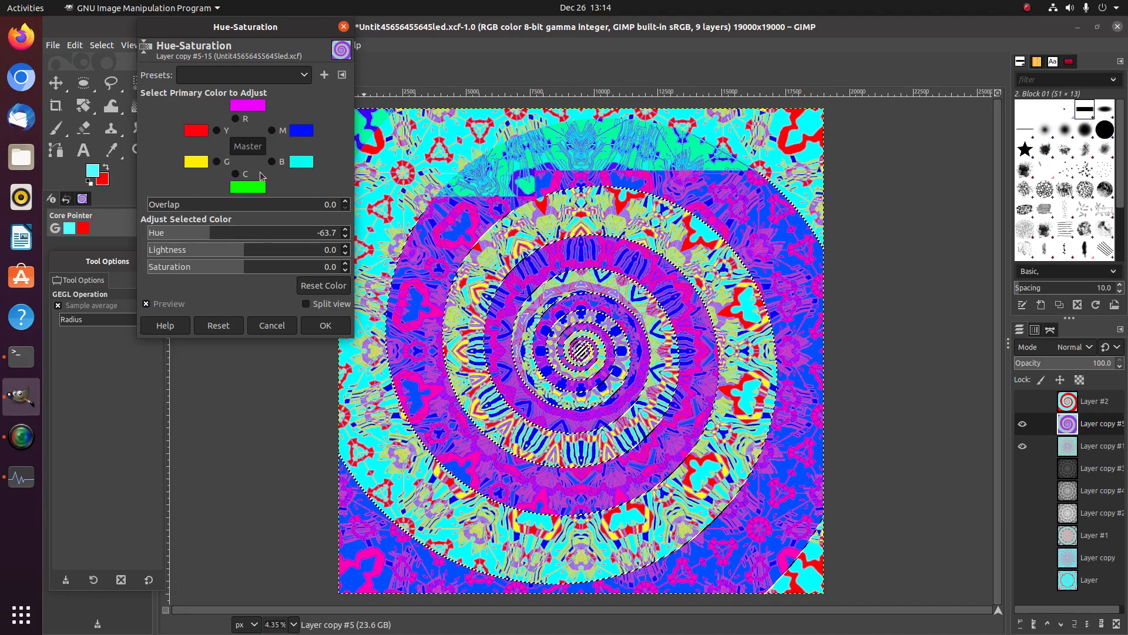
Step: Set the hue of the magenta primary to 180.0 and the hue of the blue primary to -6.6
click(271, 130)
drag(280, 234, 353, 234)
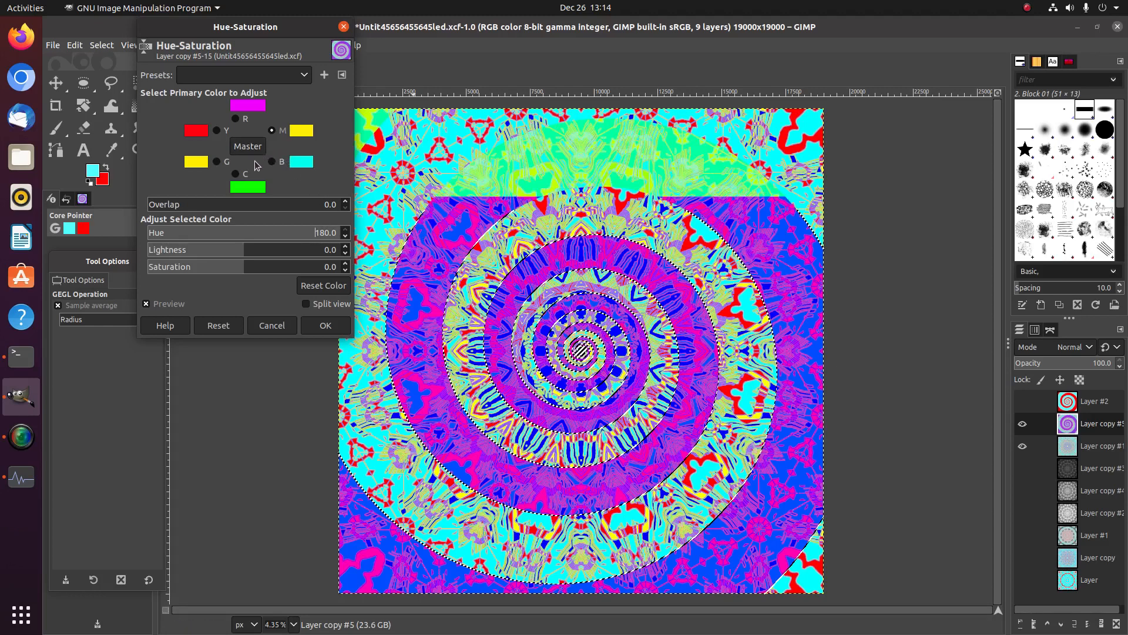
click(271, 161)
click(281, 233)
mouse_move(280, 233)
mouse_down()
mouse_move(174, 232)
mouse_move(281, 231)
mouse_up()
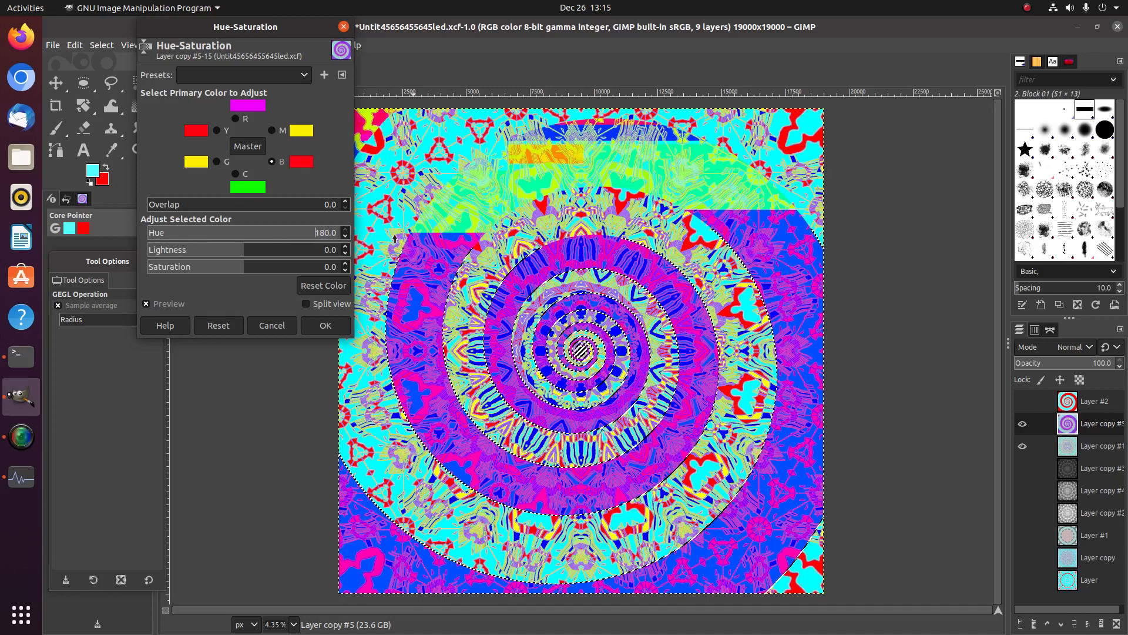
drag(285, 224, 240, 219)
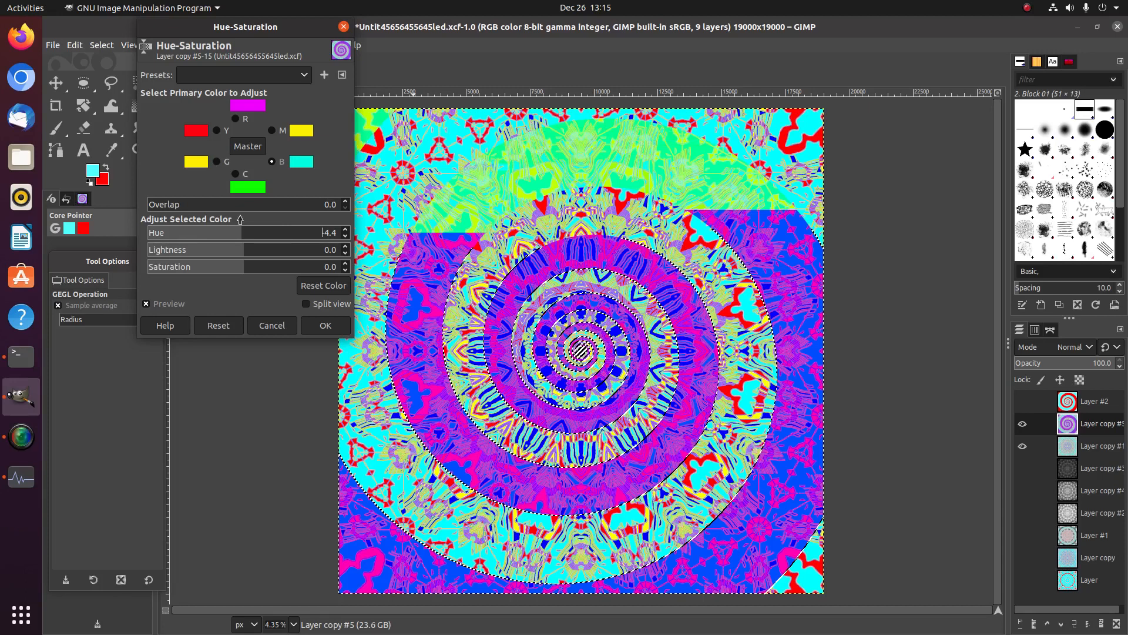
Step: Set the hue of the magenta primary to -36.2
click(272, 131)
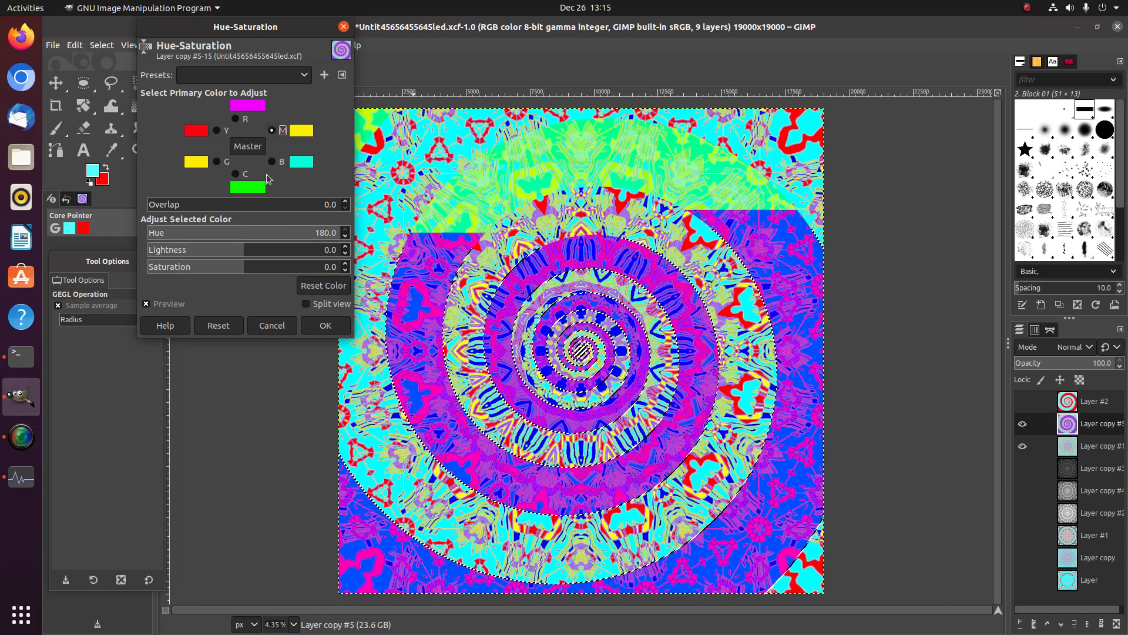
drag(261, 239, 271, 236)
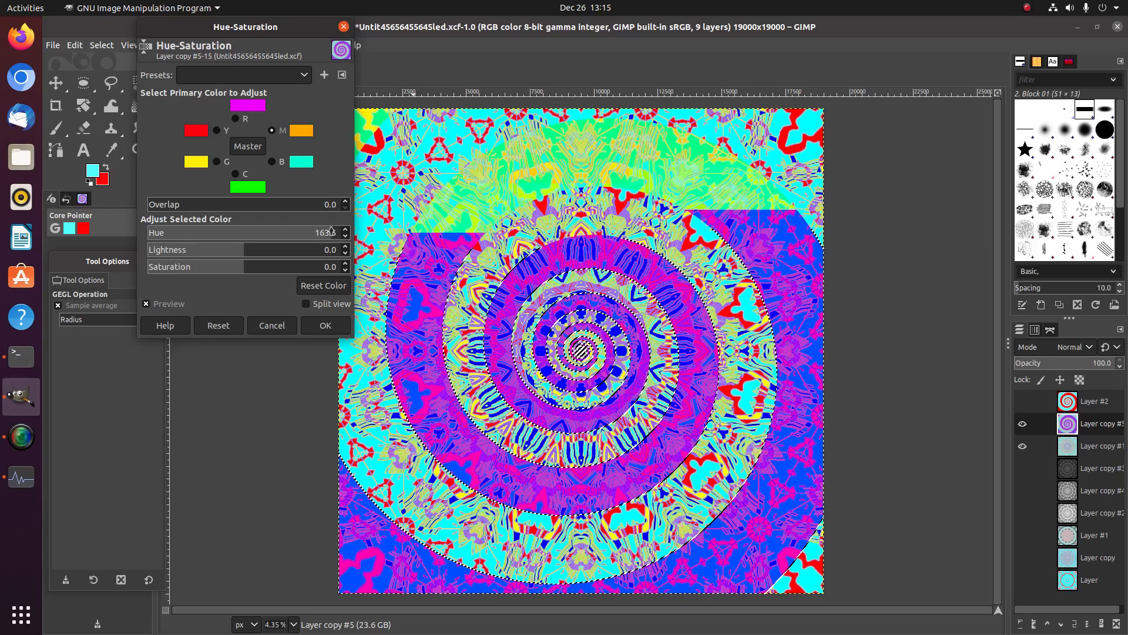
drag(207, 234, 203, 235)
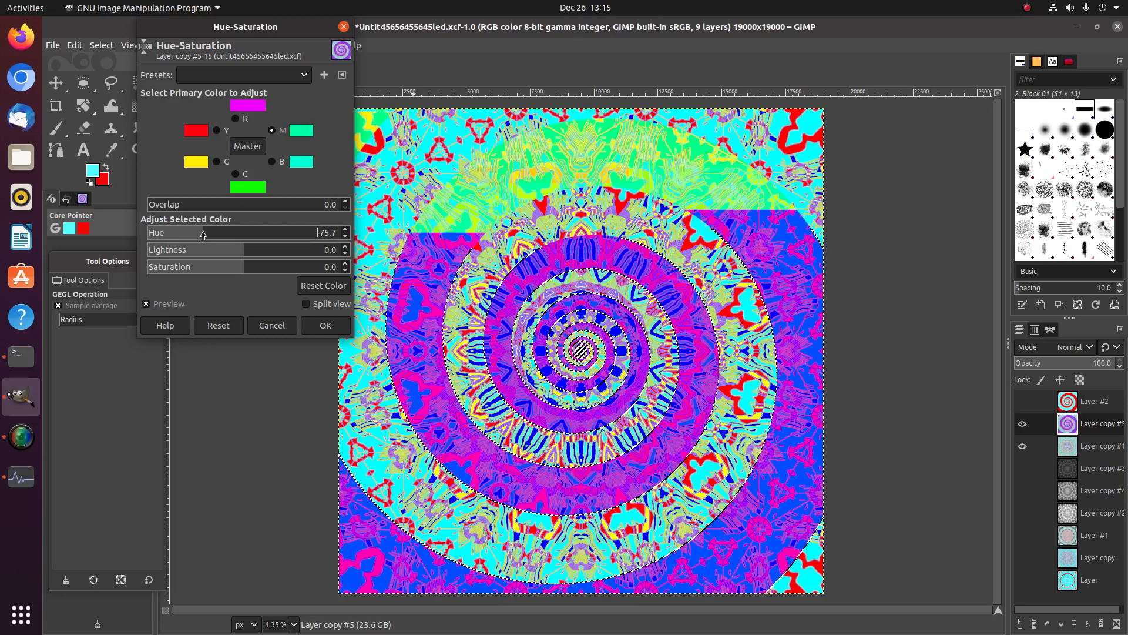
click(171, 234)
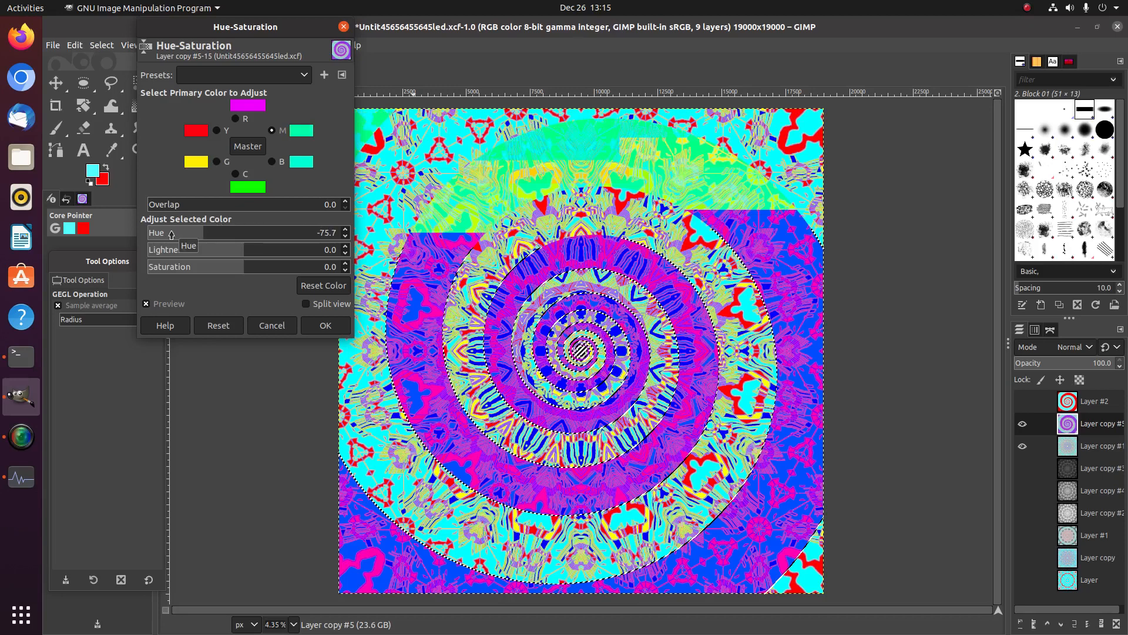
click(224, 235)
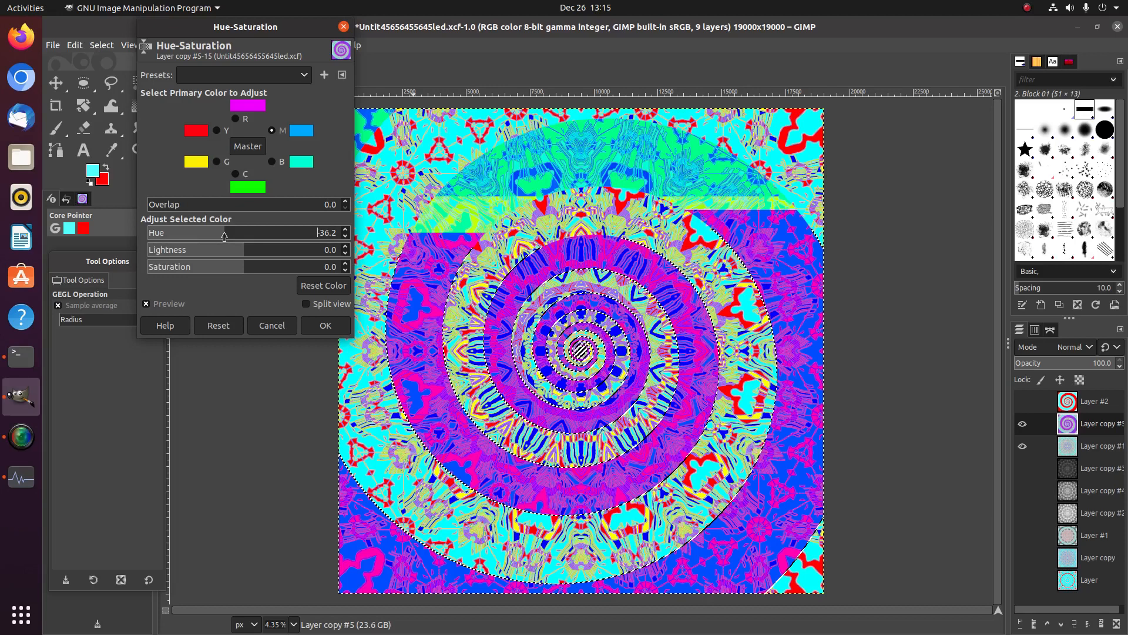
Step: Raise the lightness of the blue primary to 100.0 and apply the Hue-Saturation adjustment
click(275, 162)
drag(266, 251, 200, 252)
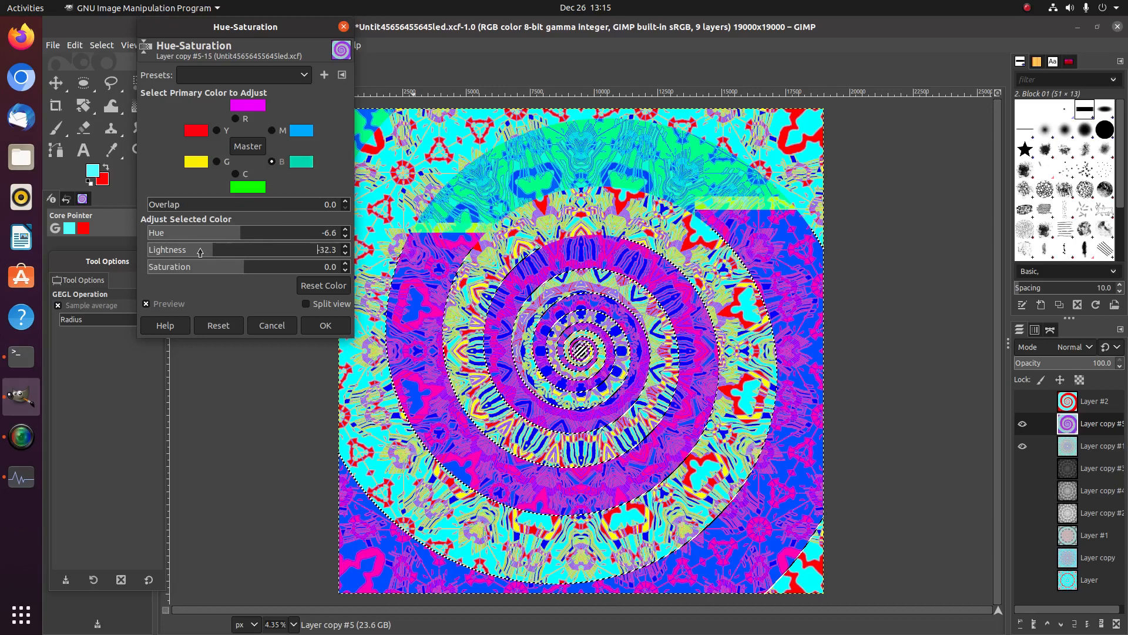
drag(201, 251, 429, 263)
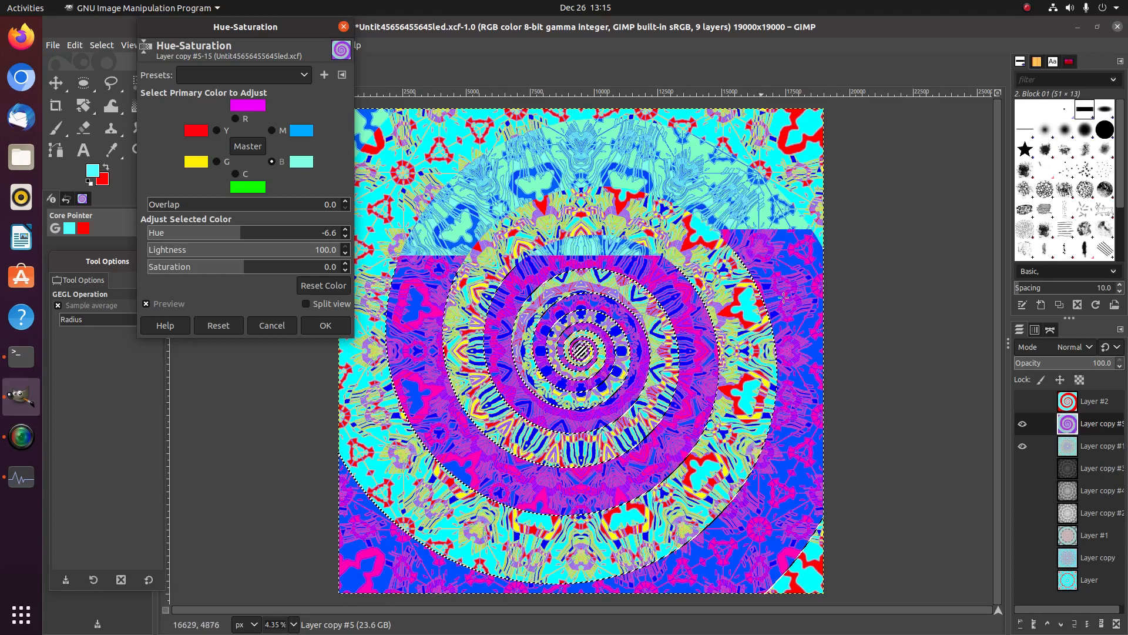
click(325, 327)
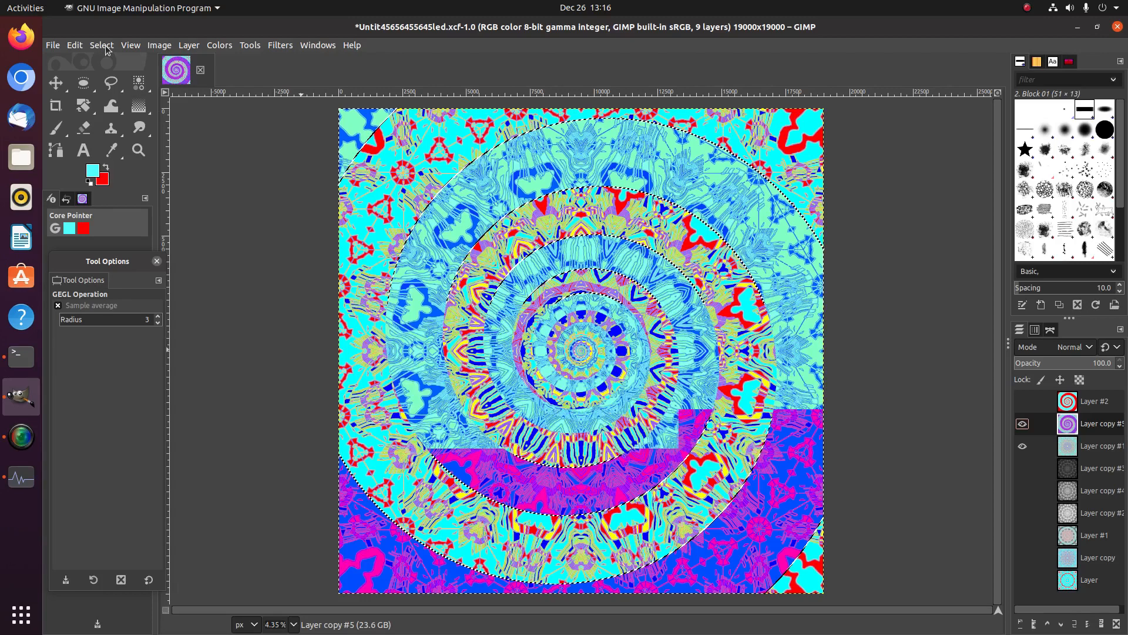
Step: Invert the selection to cover the other spiral band
click(102, 46)
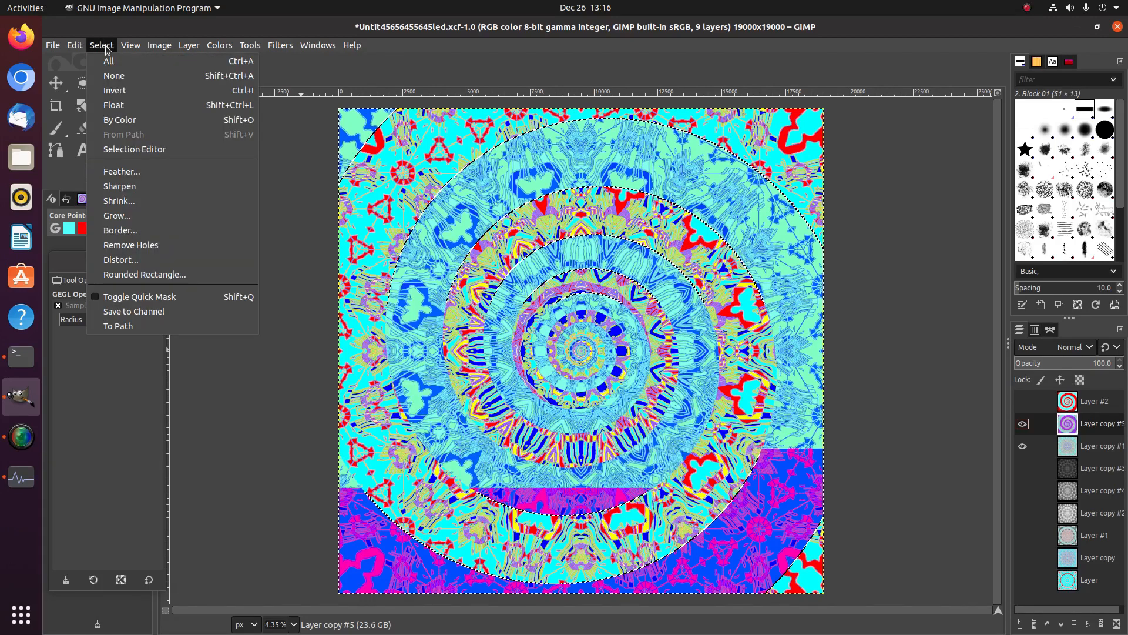
click(119, 93)
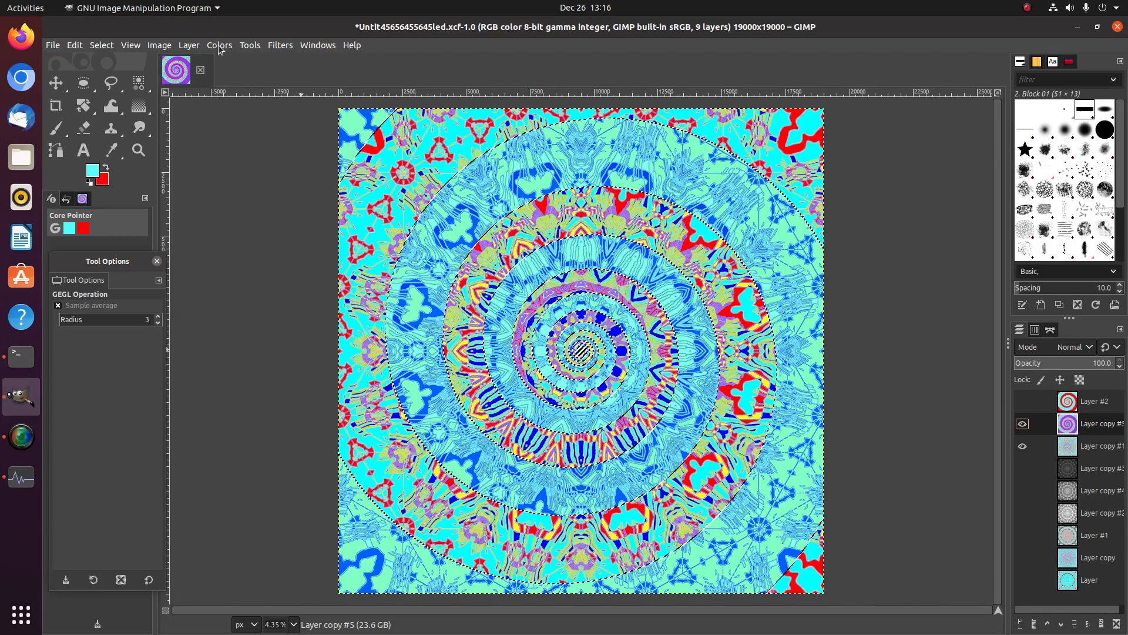
Step: Apply Hue-Saturation to the selected band with master lightness -30.5, and cyan primary hue 38.4 and lightness -68.9
click(219, 47)
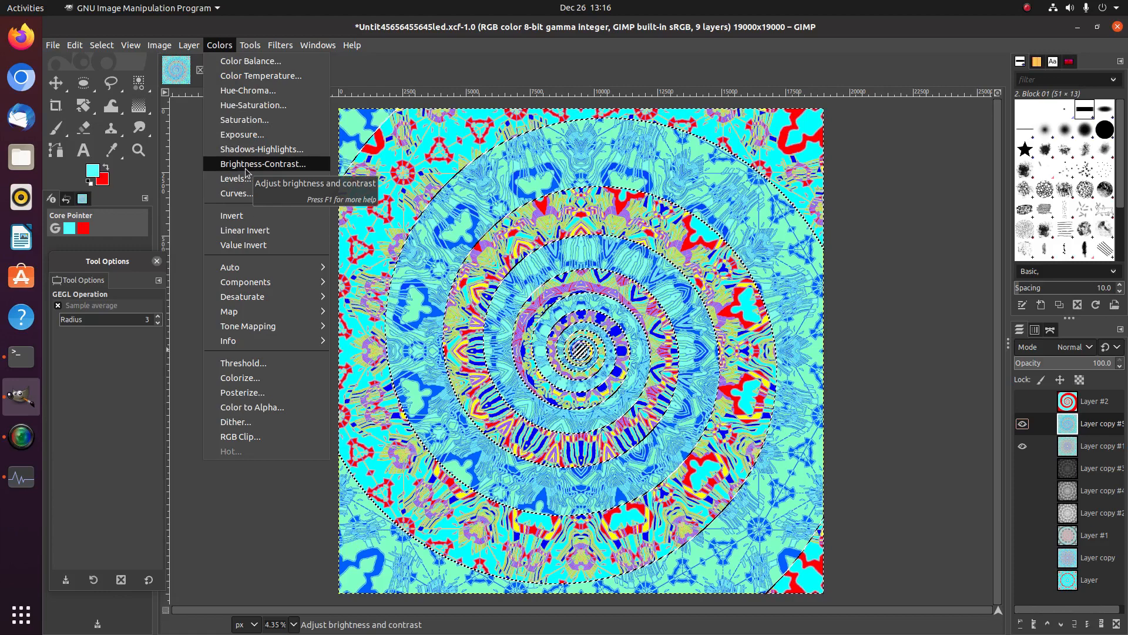
click(259, 104)
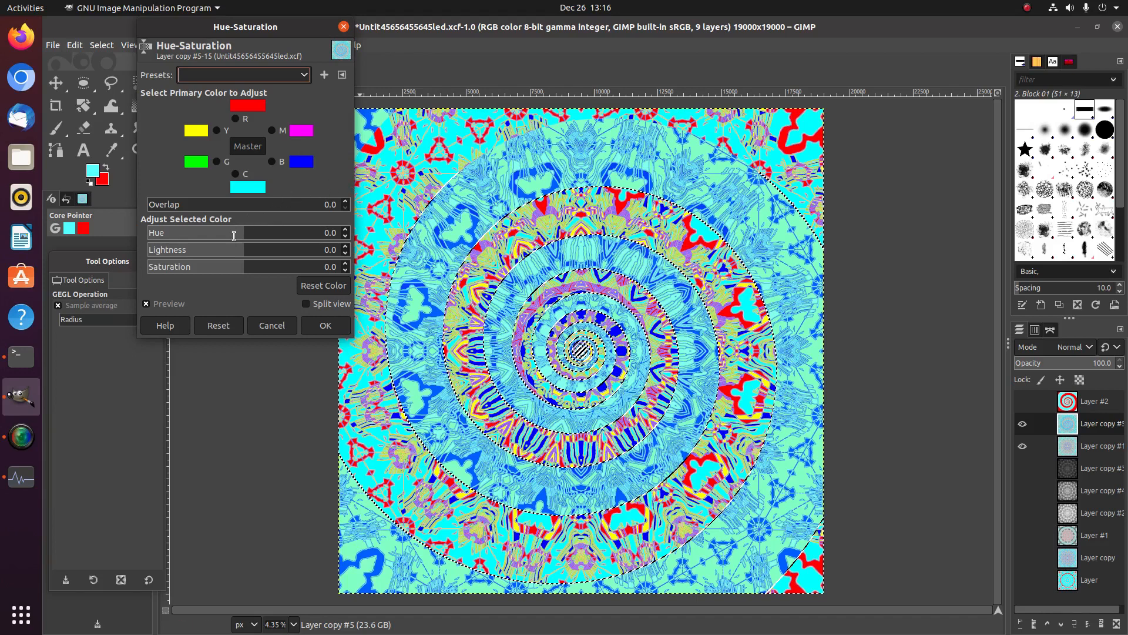
click(215, 249)
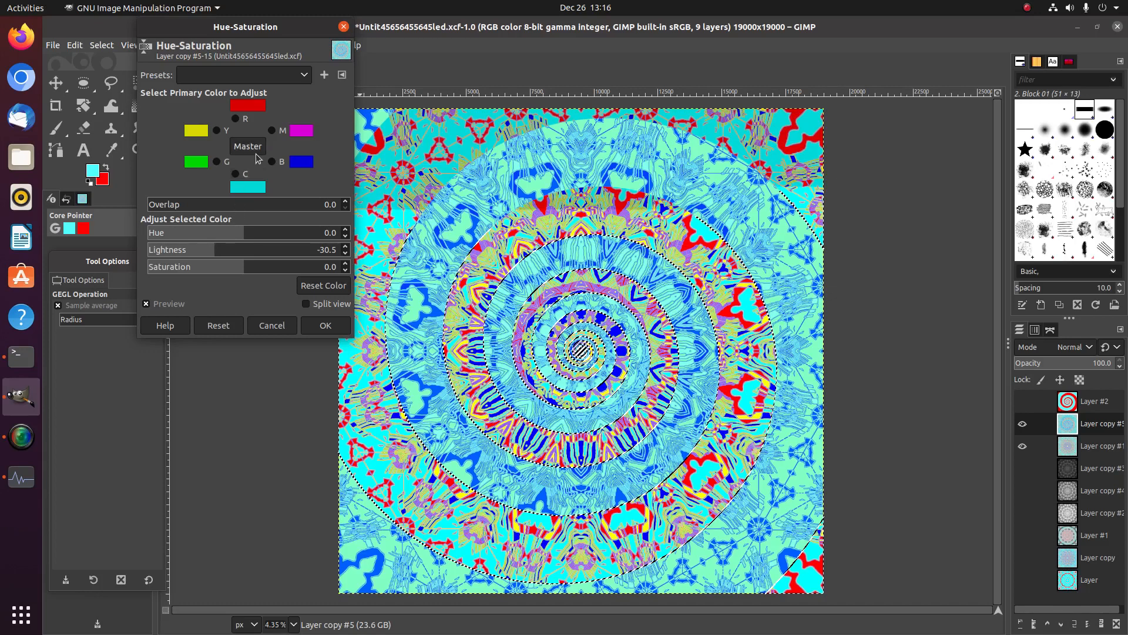
click(235, 173)
drag(215, 234, 265, 233)
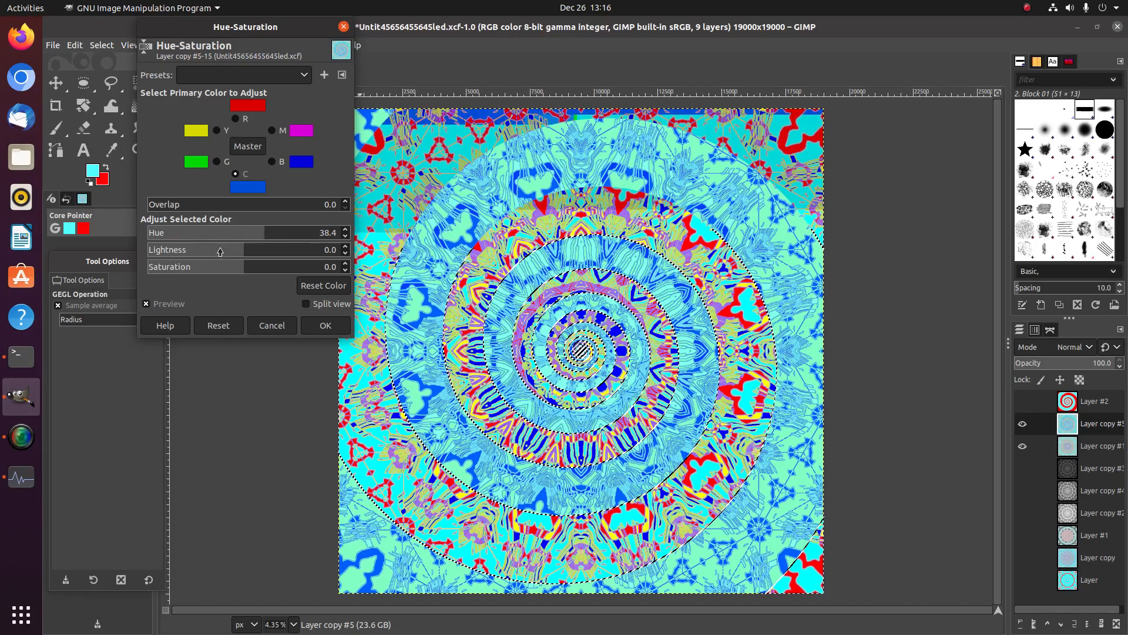
drag(220, 252, 177, 252)
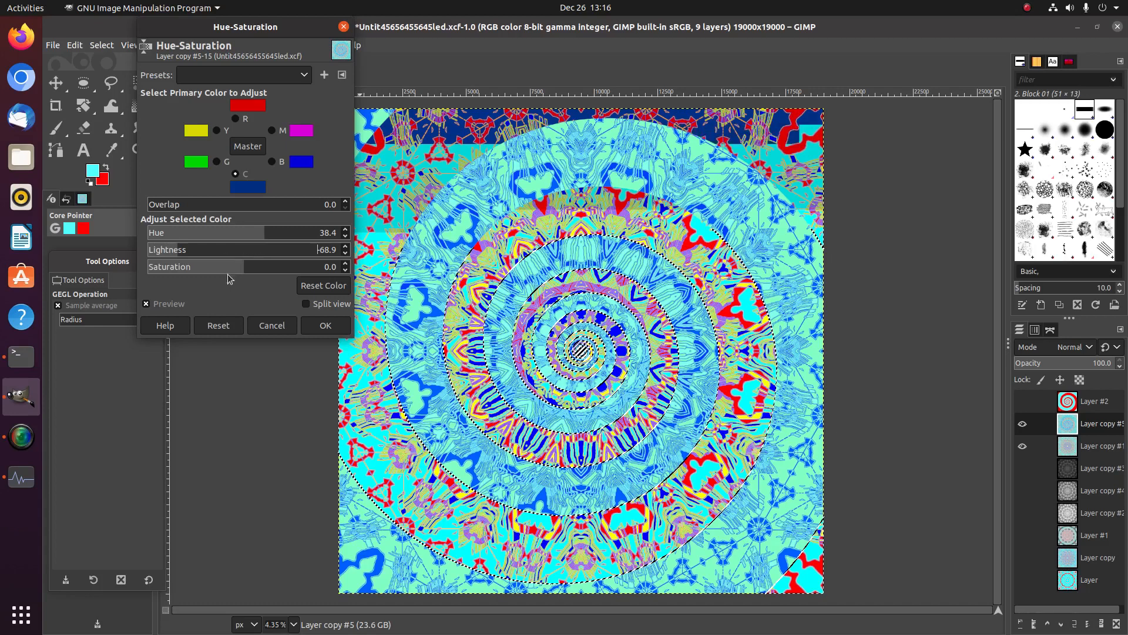
click(327, 326)
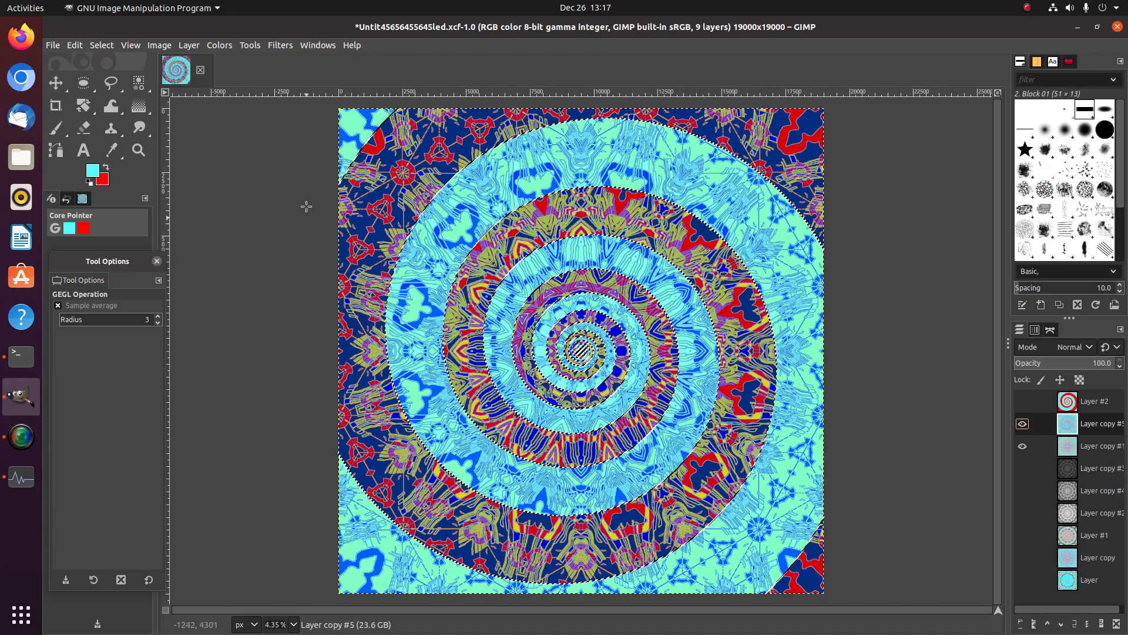
Step: Activate the Move tool and clear the spiral band selection
click(61, 84)
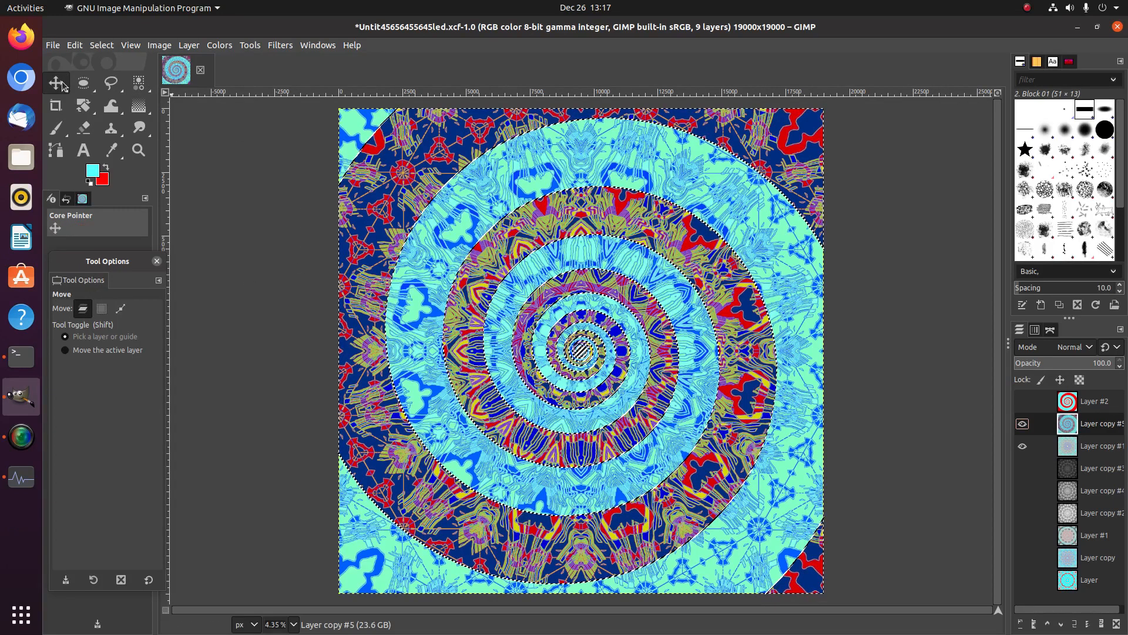
click(101, 45)
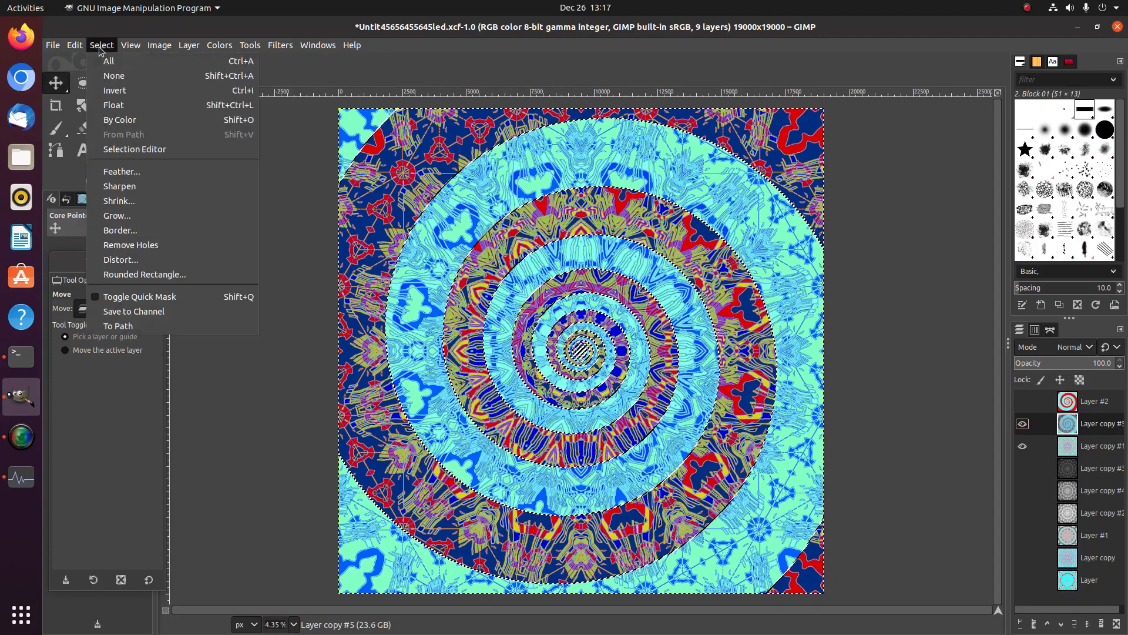
click(109, 77)
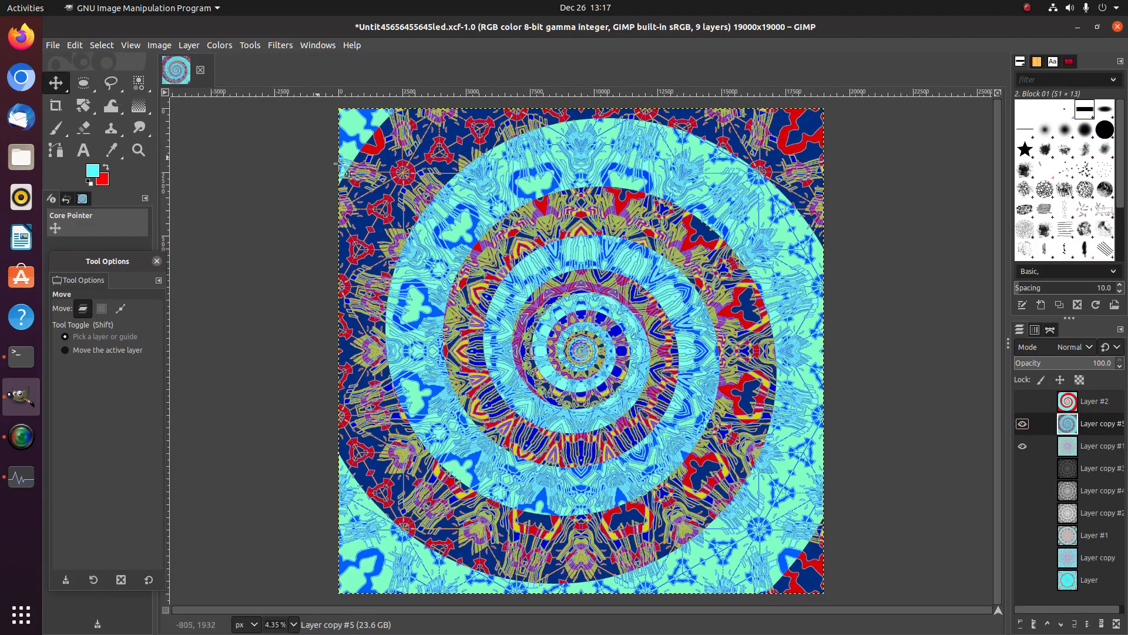
Step: Move Layer copy #5 above Layer #2 in the layer stack and duplicate it
drag(1068, 427, 1065, 403)
right_click(1063, 402)
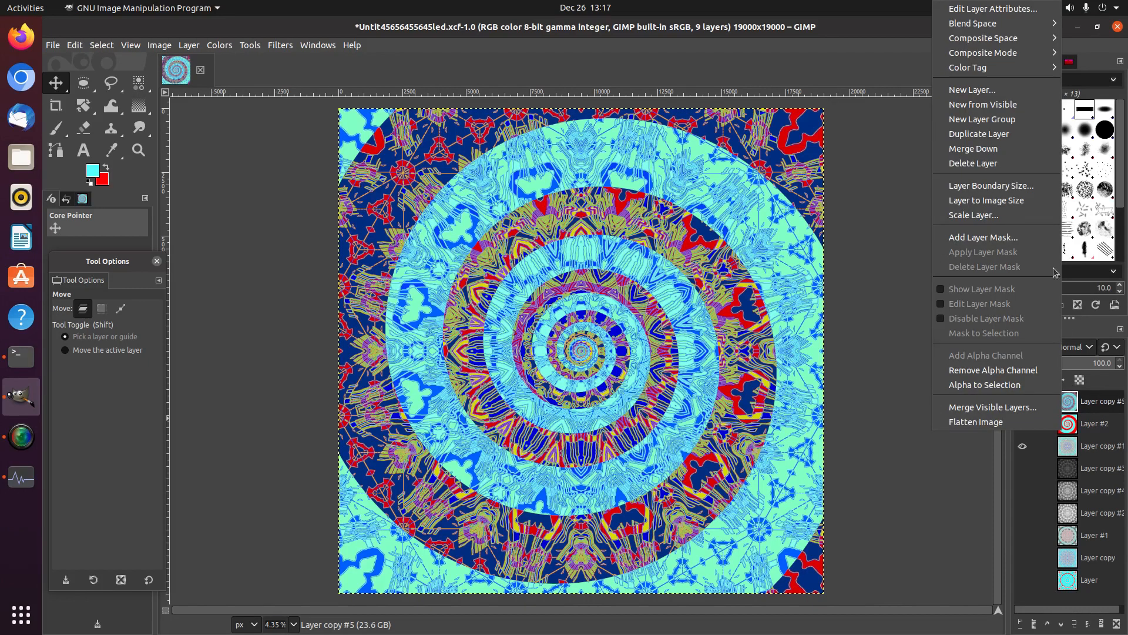
click(990, 134)
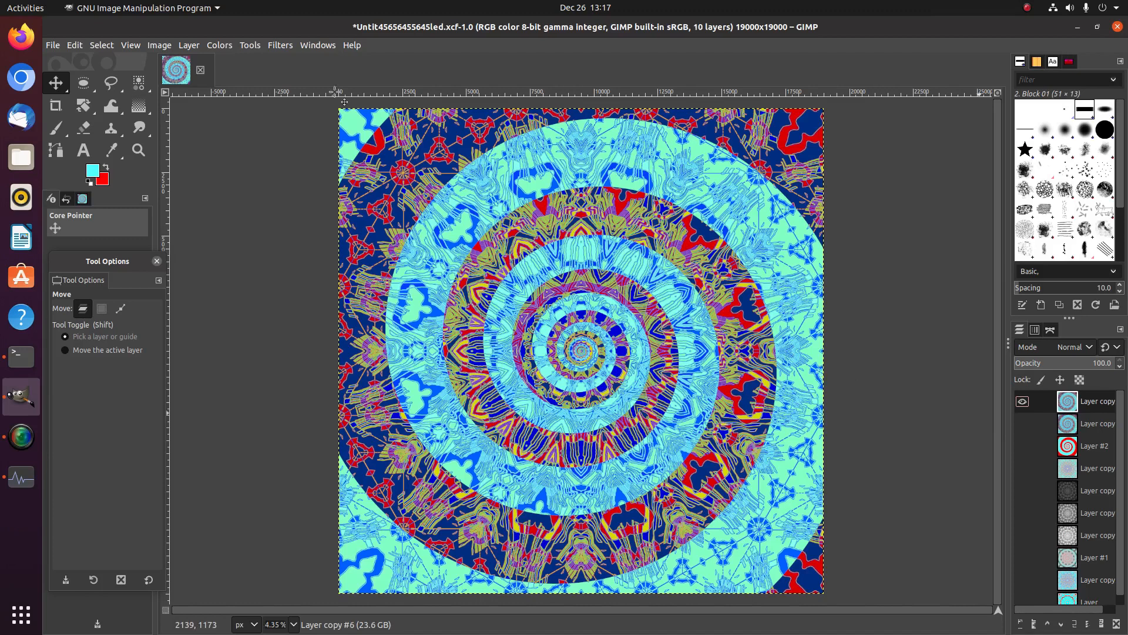
Step: Apply the Kaleidoscope filter to the duplicated layer with 12 mirrors, Trim X 0.288 and Trim Y 0.434
click(278, 46)
mouse_move(317, 157)
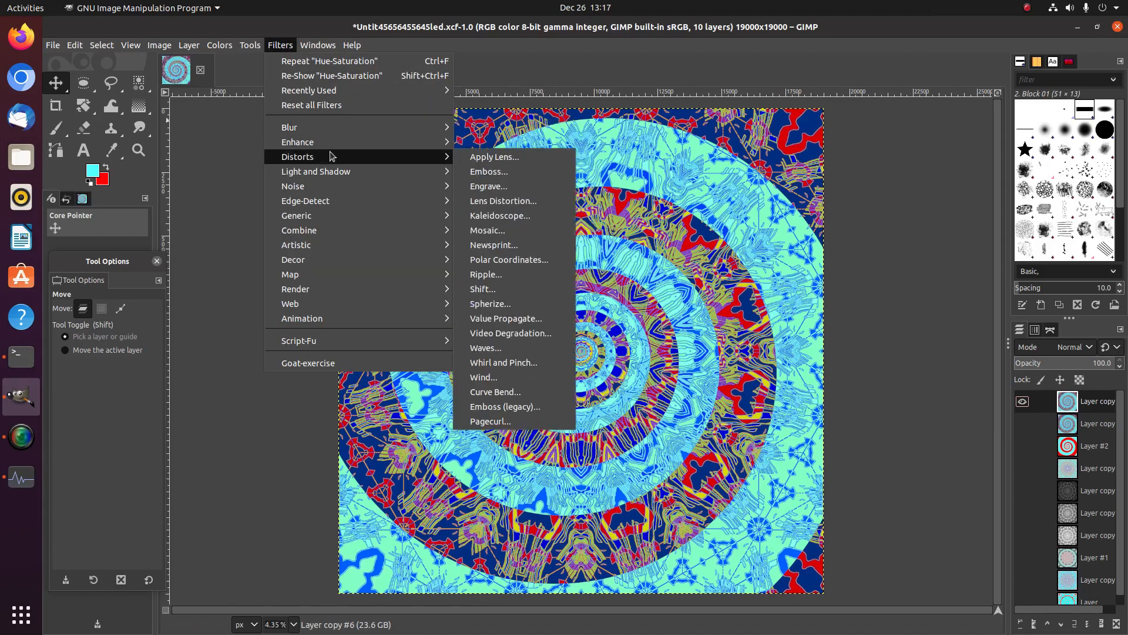
click(476, 212)
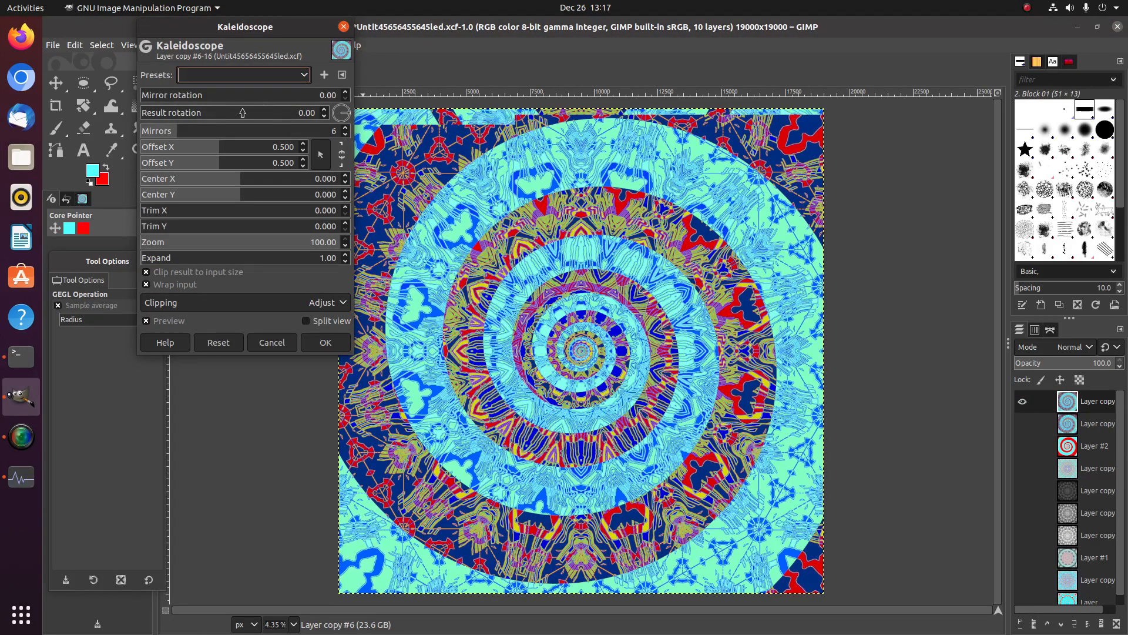
click(238, 131)
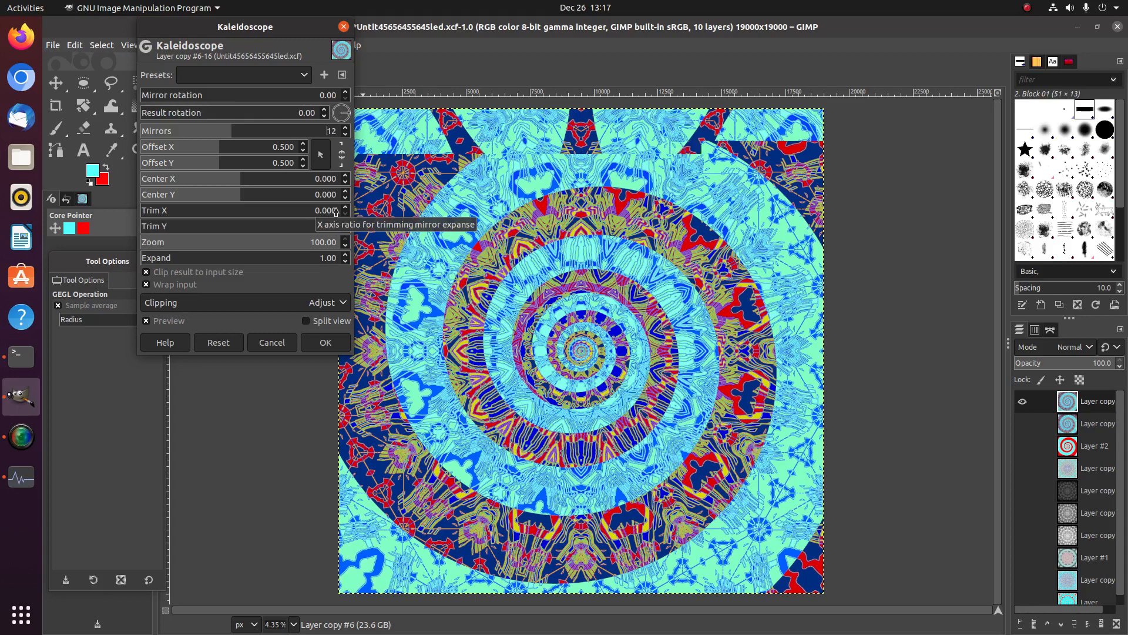
click(336, 212)
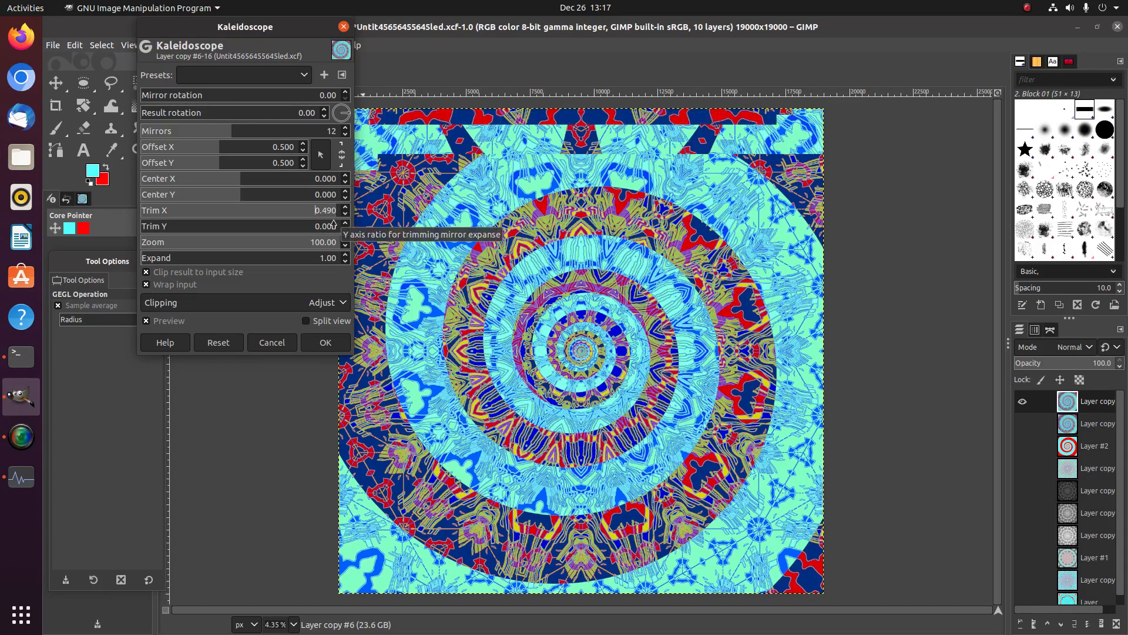
click(333, 225)
click(271, 210)
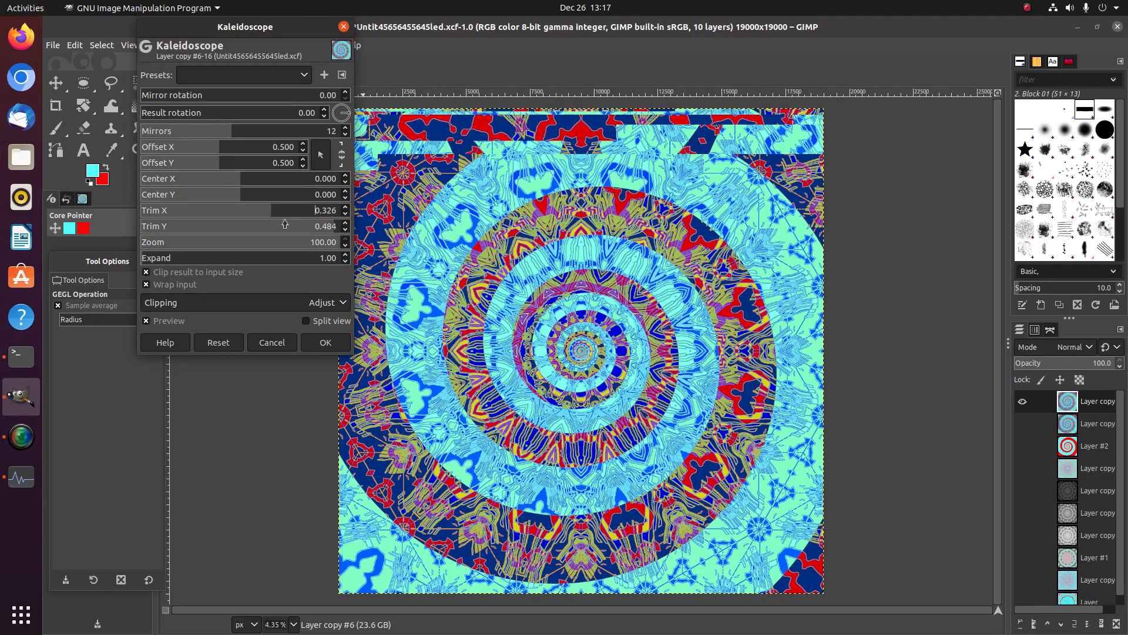
click(291, 225)
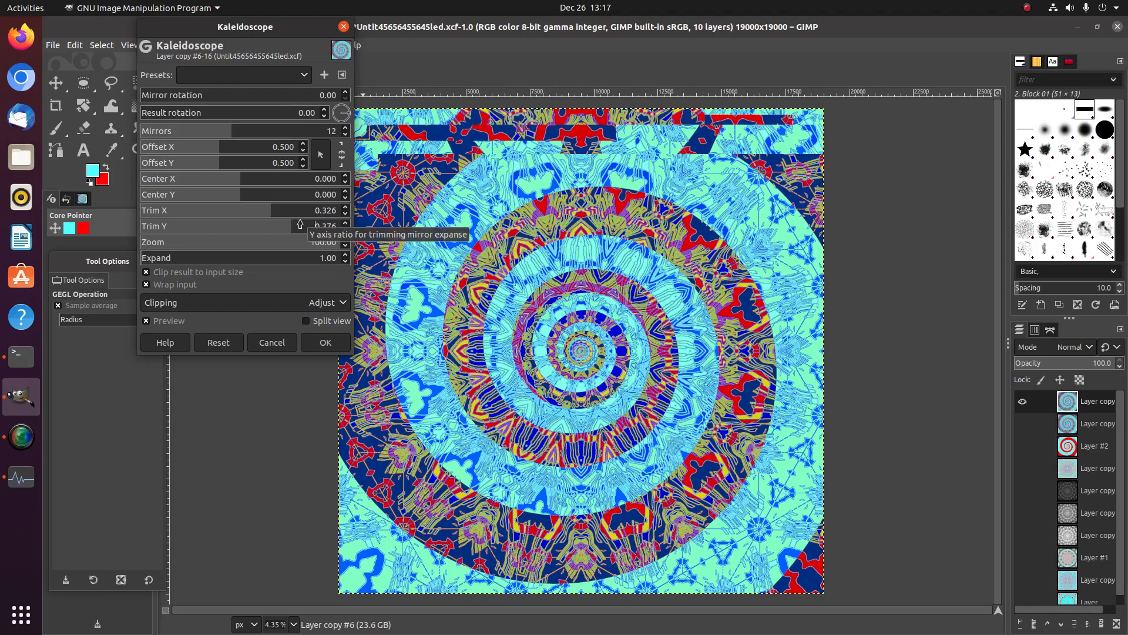
mouse_move(266, 214)
mouse_down()
mouse_move(228, 213)
mouse_move(255, 211)
mouse_up()
click(314, 227)
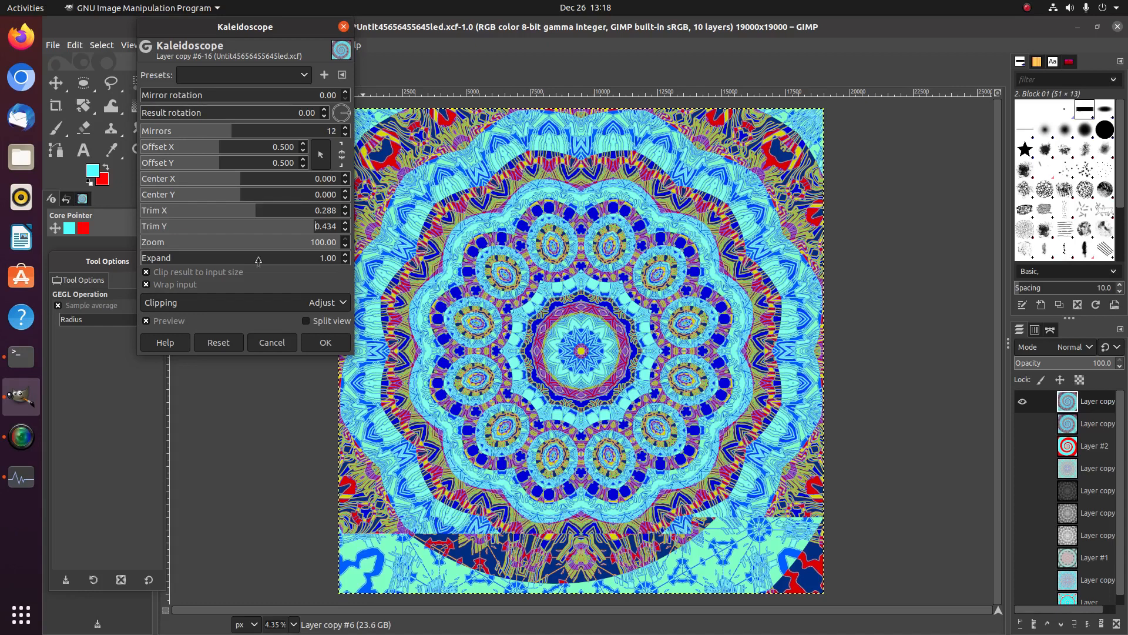
click(323, 343)
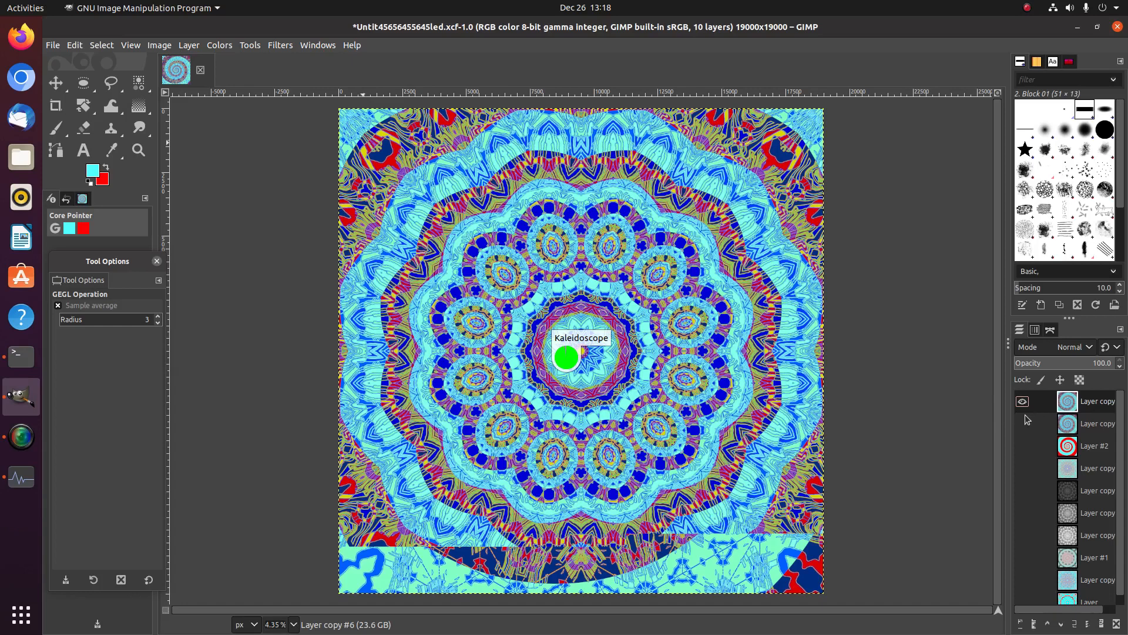
Step: Duplicate the kaleidoscoped layer, Layer copy #6
right_click(1083, 406)
click(1012, 133)
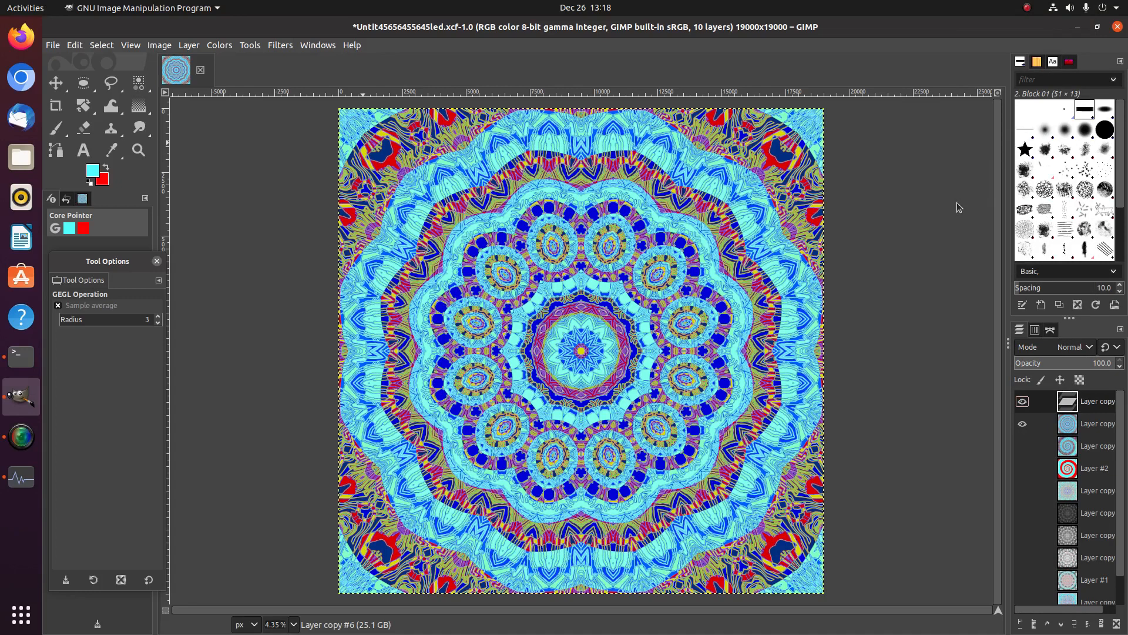
click(280, 45)
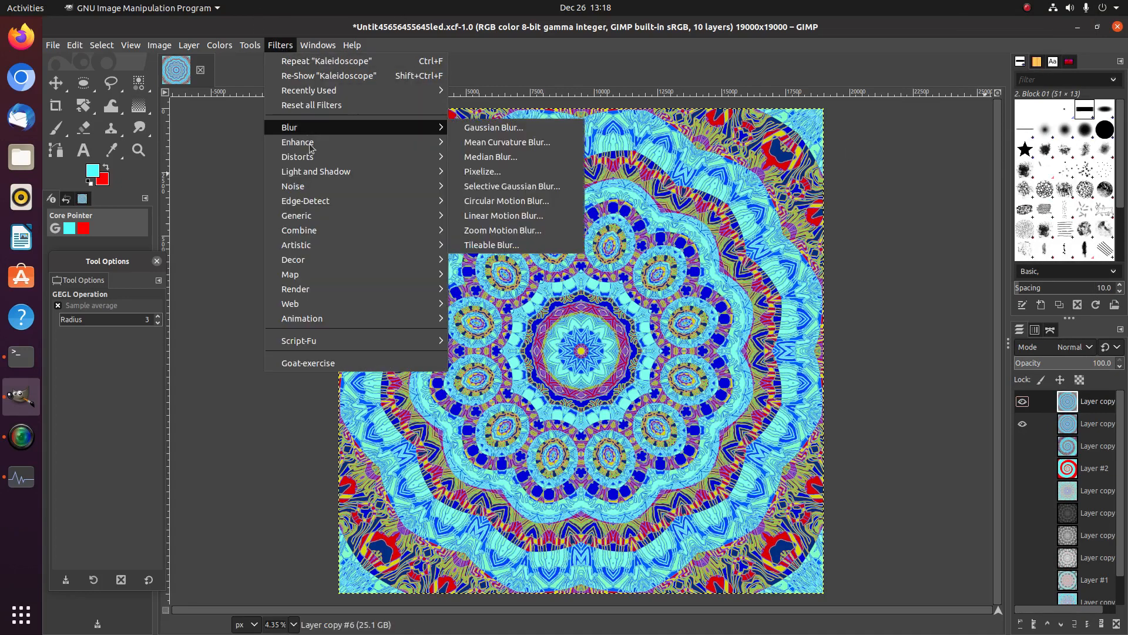
mouse_move(319, 204)
click(473, 216)
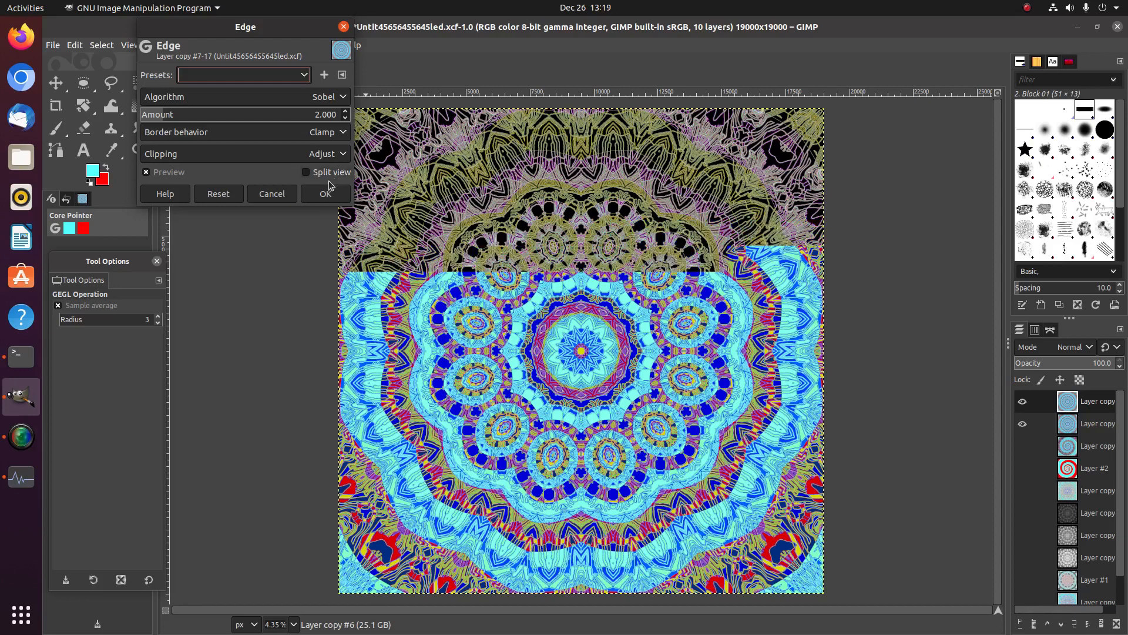
click(264, 196)
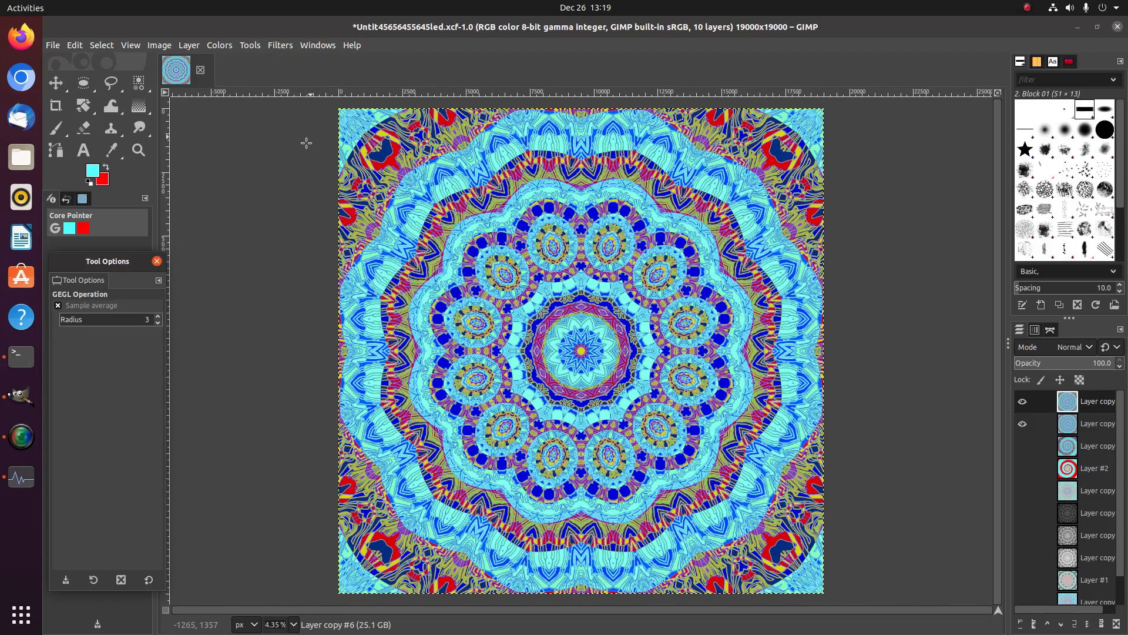
key(shift+ctrl+d)
Step: Hide the layer beneath the new duplicate and raise the duplicate's cyan primary lightness to 100.0 with Hue-Saturation
click(1023, 424)
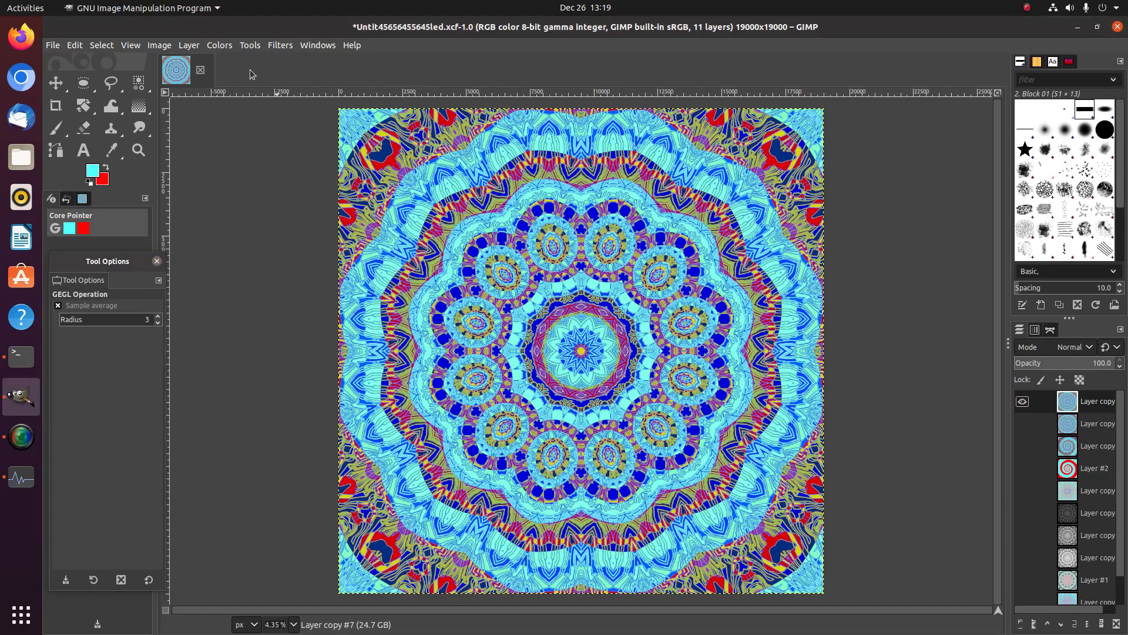
click(270, 46)
mouse_move(313, 214)
mouse_move(220, 47)
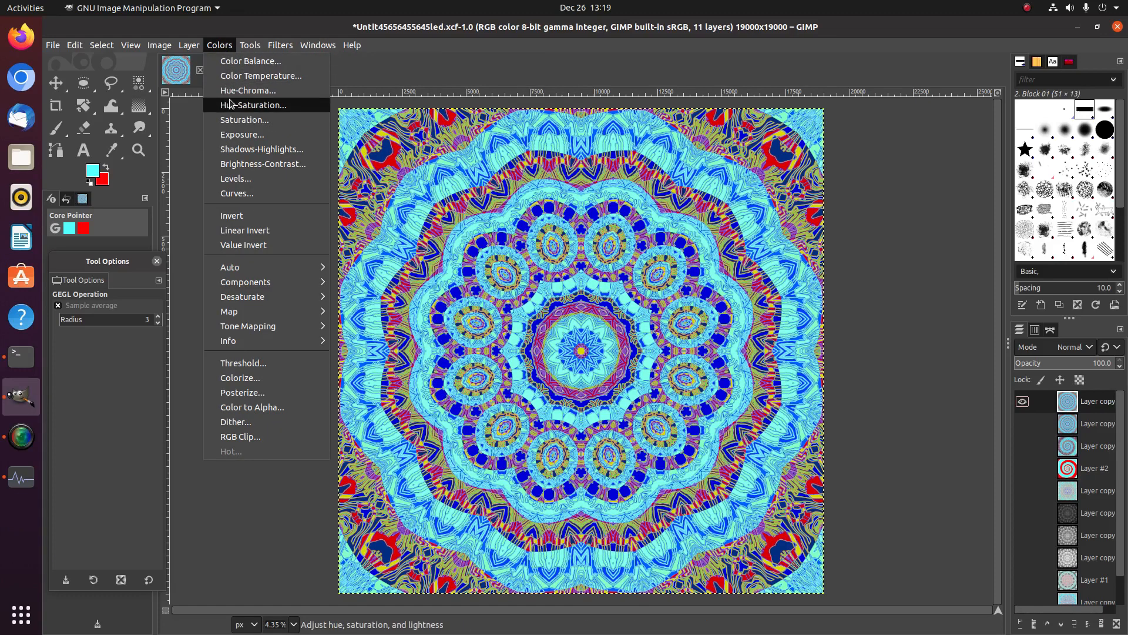
click(246, 106)
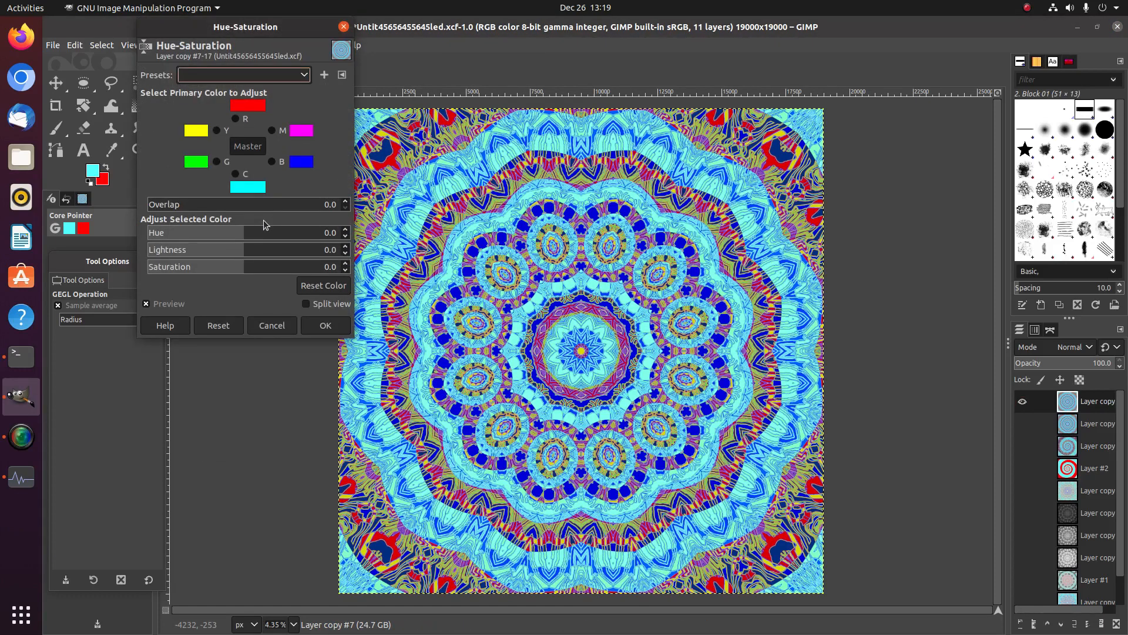
click(234, 180)
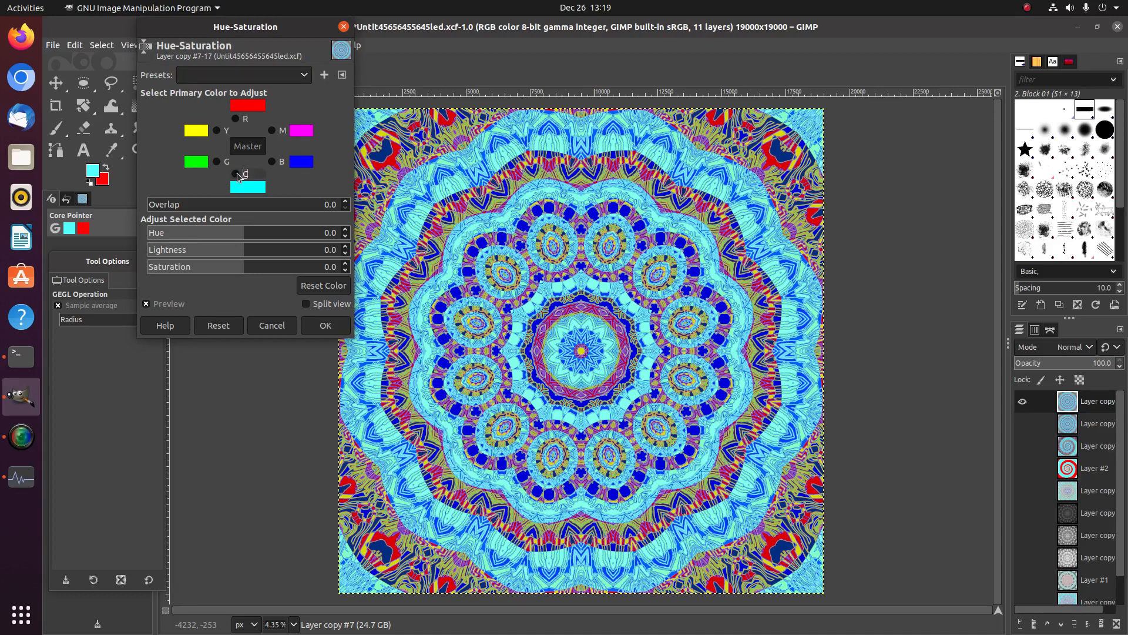
drag(266, 250, 476, 249)
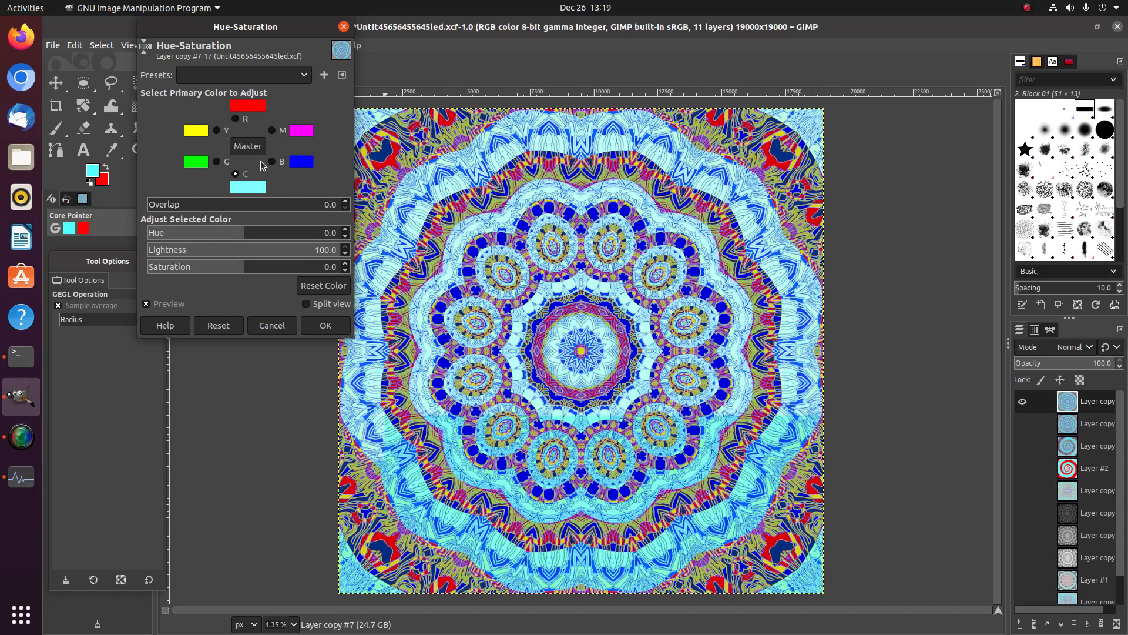
Step: Set the blue primary's lightness to -100.0 and the cyan primary's hue to -40.6
click(272, 161)
drag(244, 251, 20, 230)
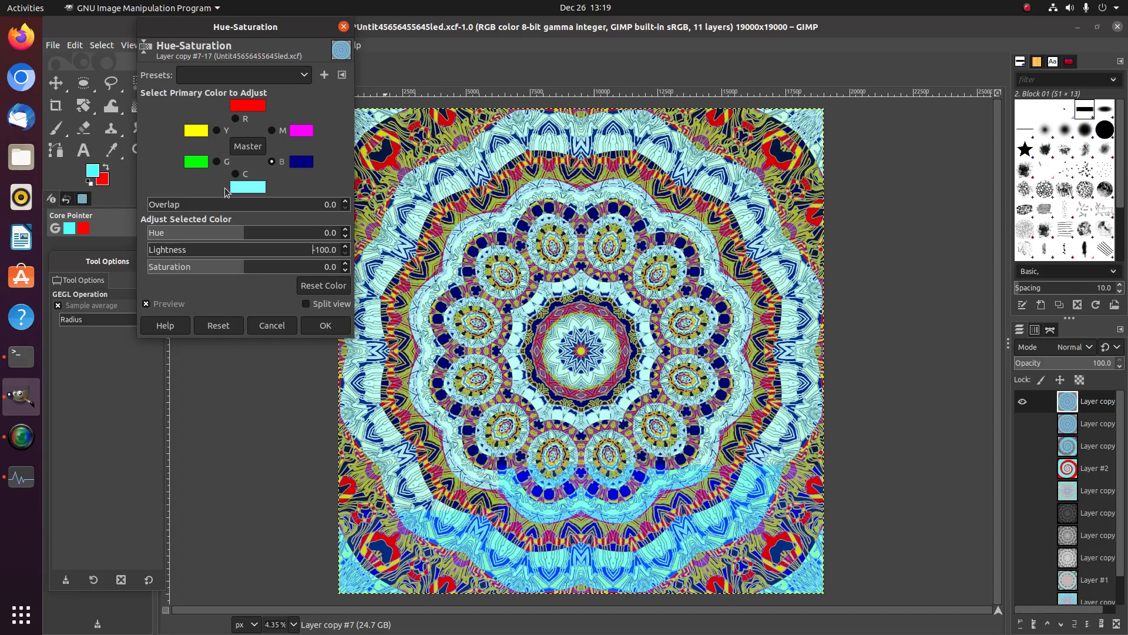
click(247, 174)
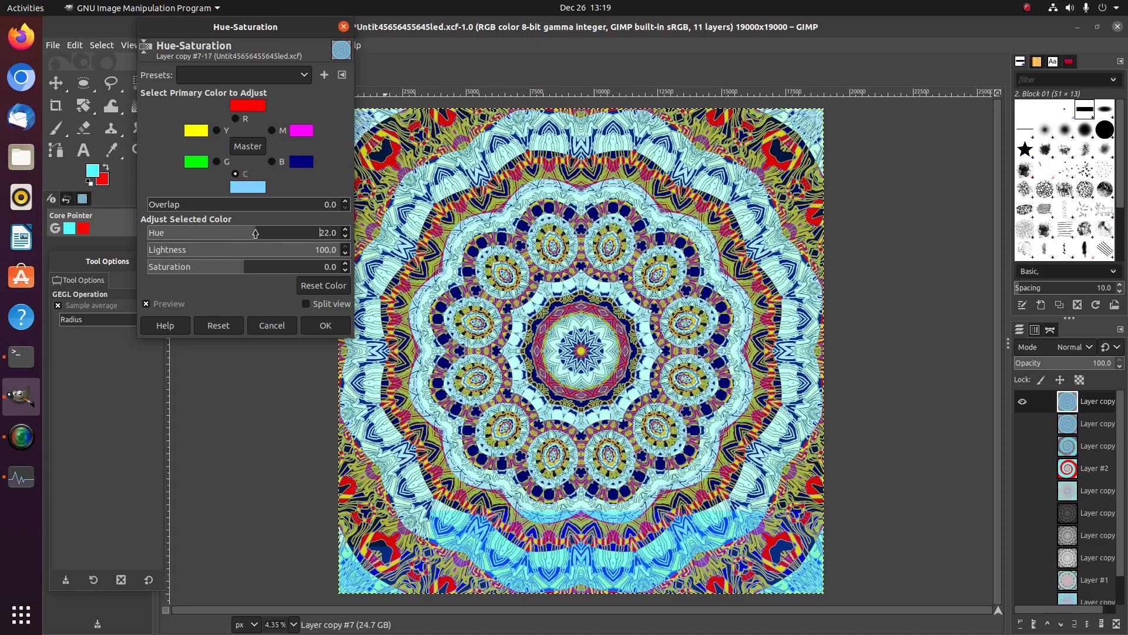
click(222, 233)
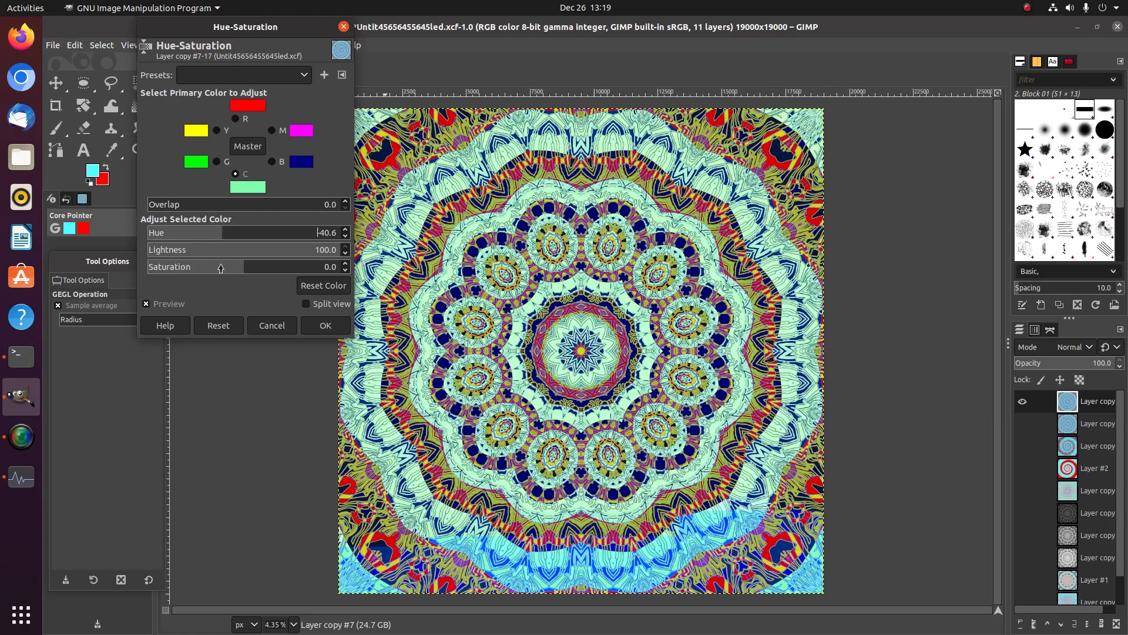
Step: Set the red primary's hue to 23.0 and lightness to -37.8, and the magenta primary's lightness to 100.0
click(236, 119)
drag(233, 231, 255, 234)
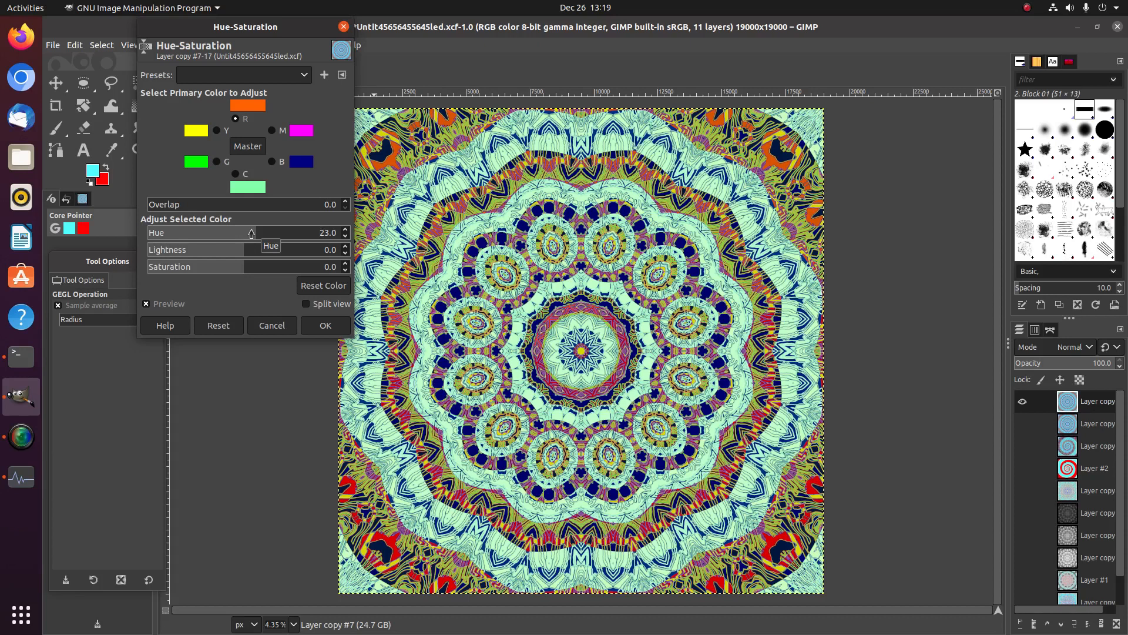
click(207, 252)
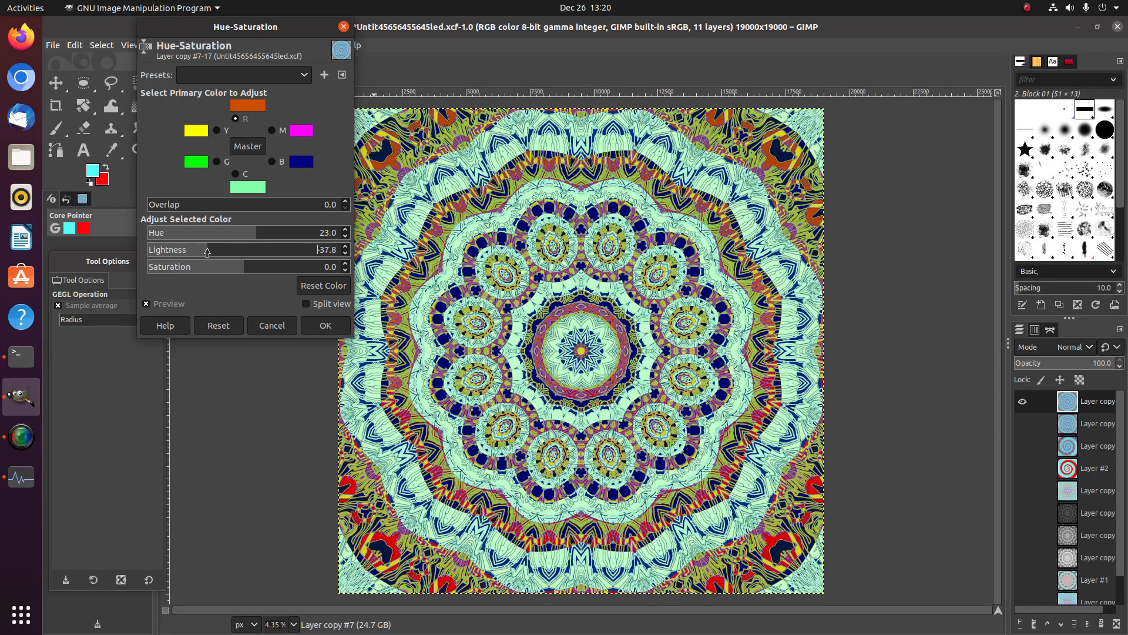
click(272, 130)
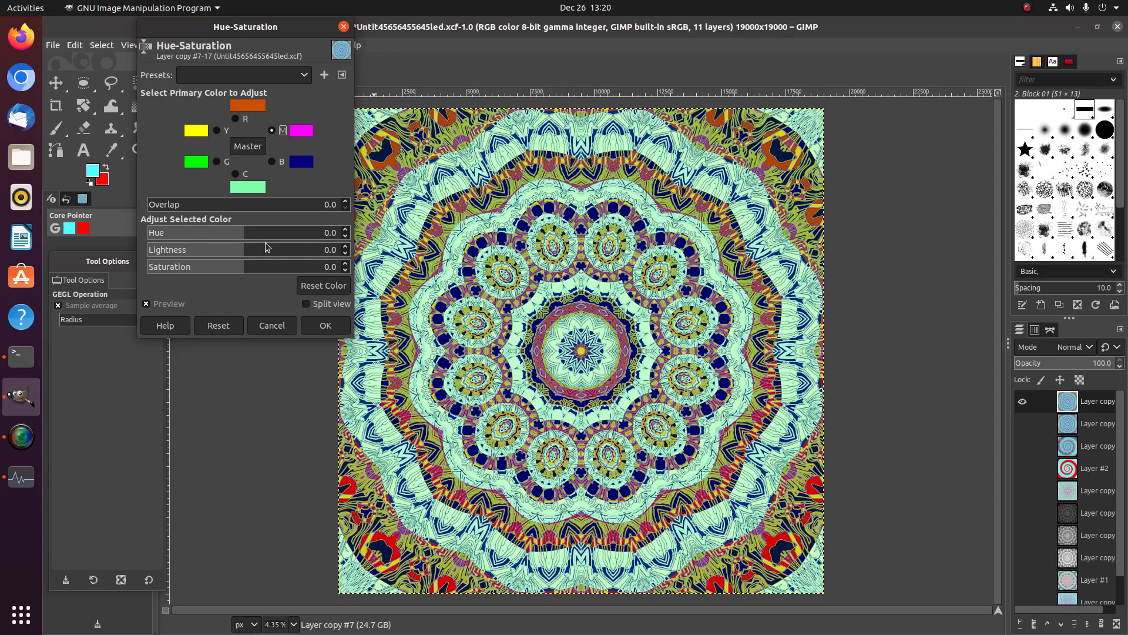
drag(270, 247, 413, 245)
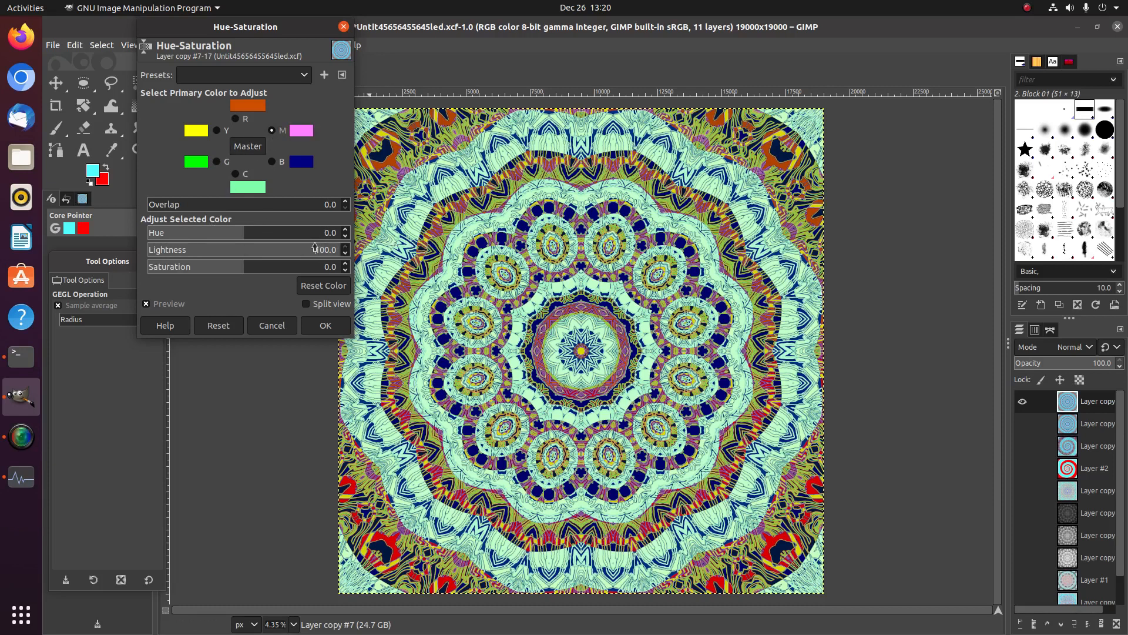
Step: Set the magenta primary's hue to 64.8, lightness to 8.5 and saturation to 100.0, and apply the Hue-Saturation adjustment
drag(275, 239, 313, 235)
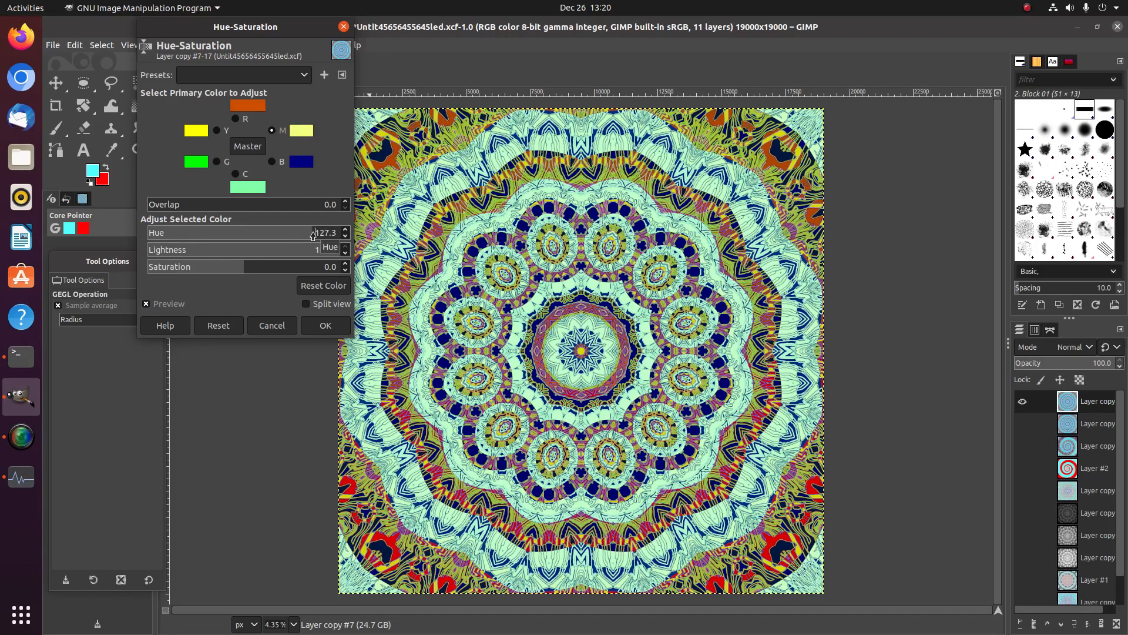
drag(314, 235, 163, 250)
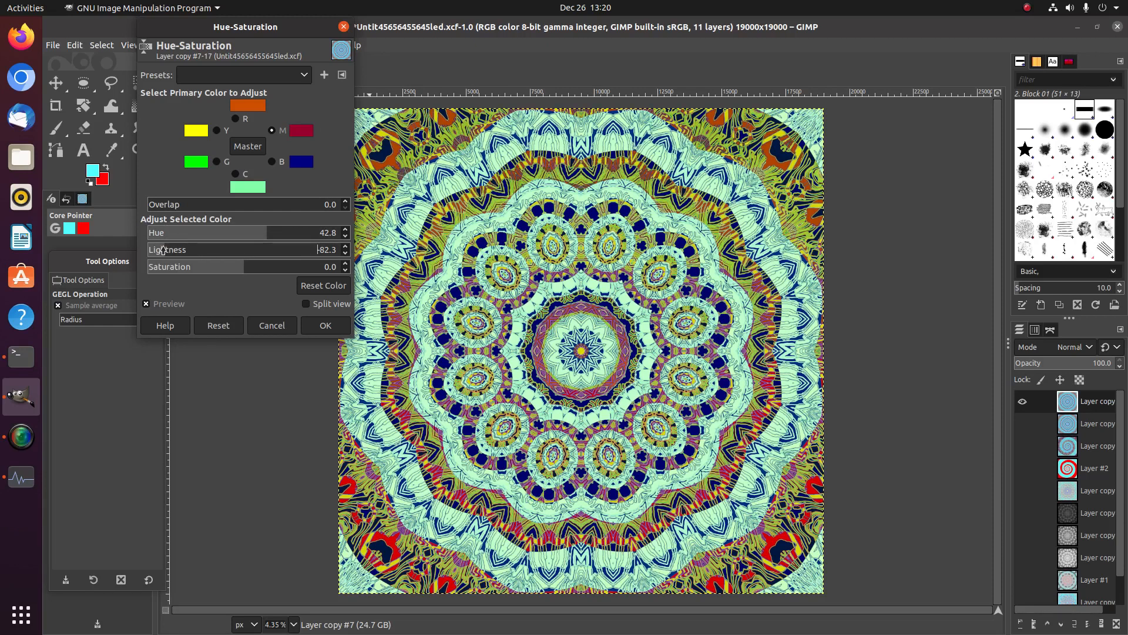
drag(162, 250, 503, 266)
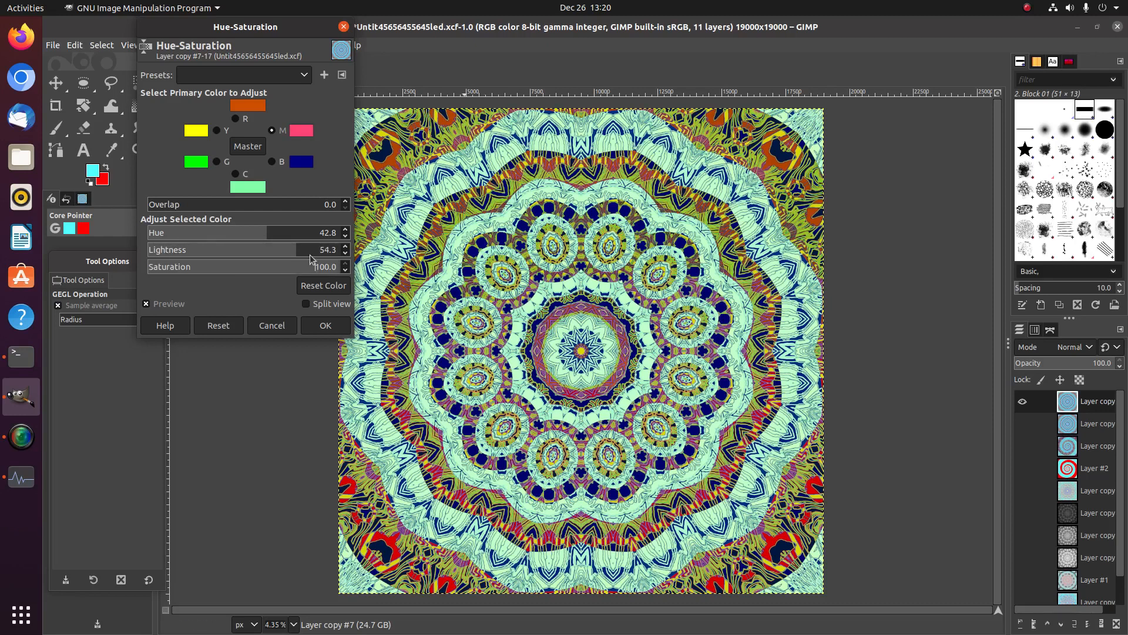
click(272, 251)
click(245, 250)
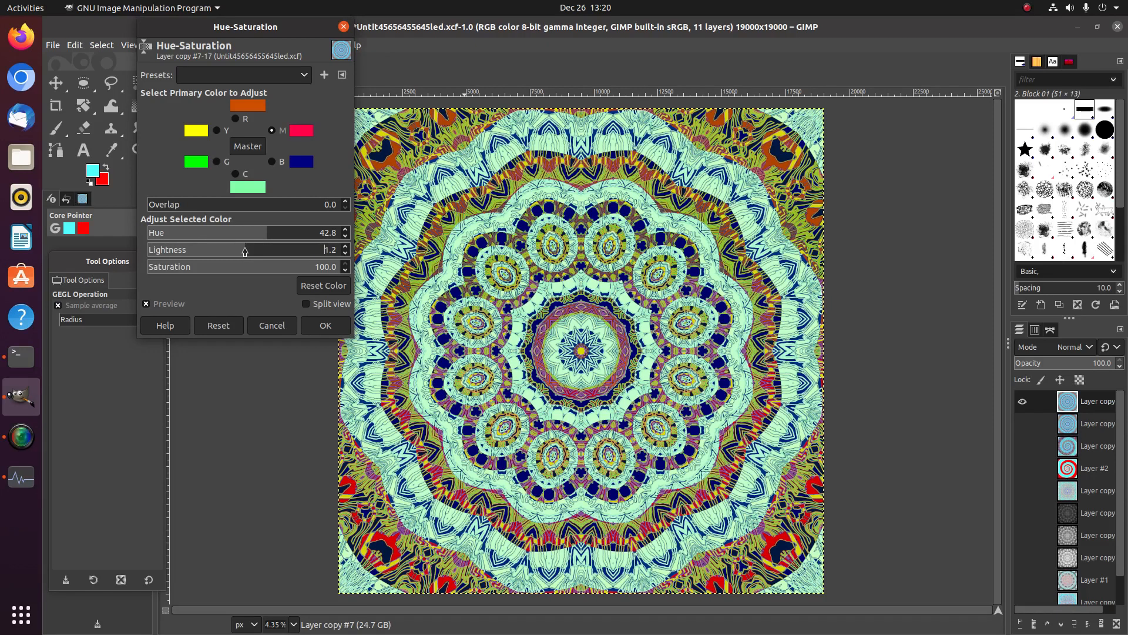
click(279, 240)
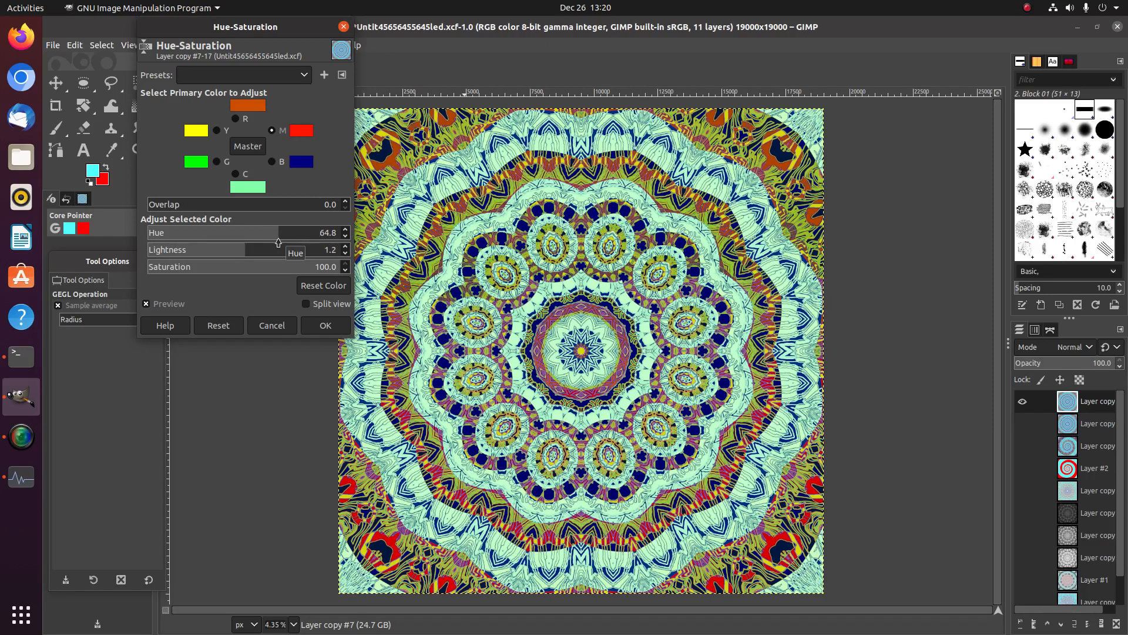
drag(229, 252, 253, 248)
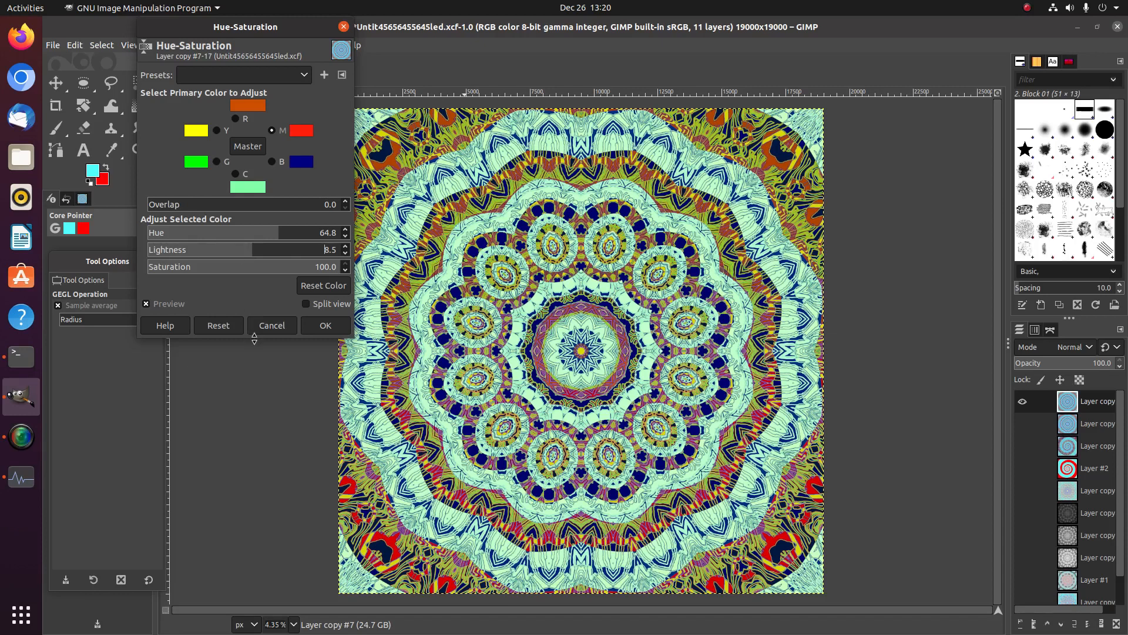
click(271, 159)
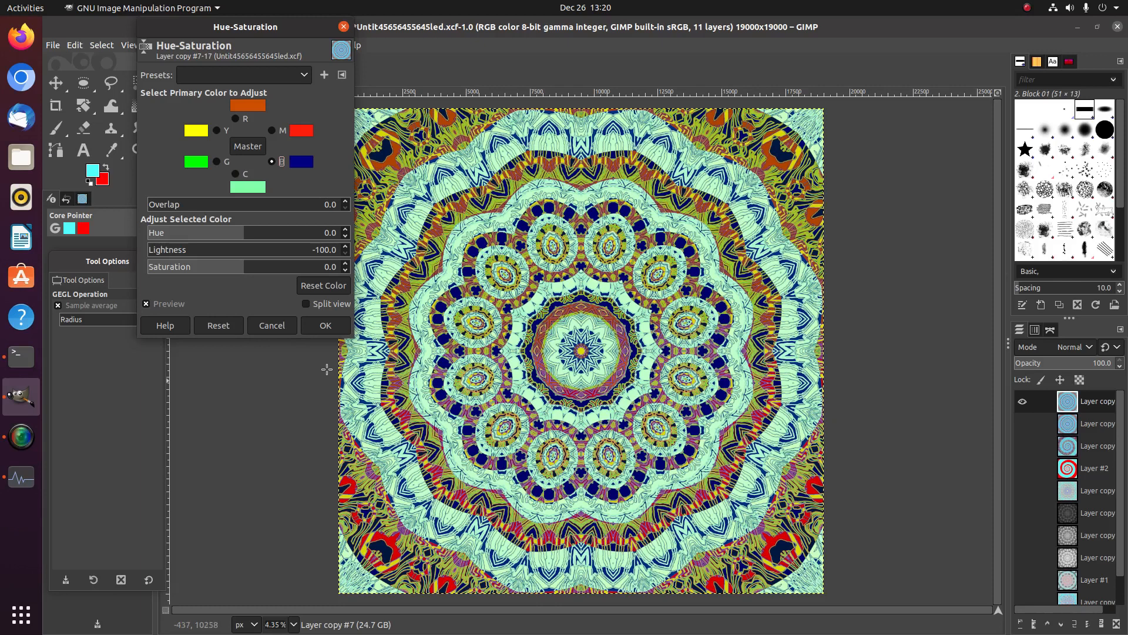
click(325, 324)
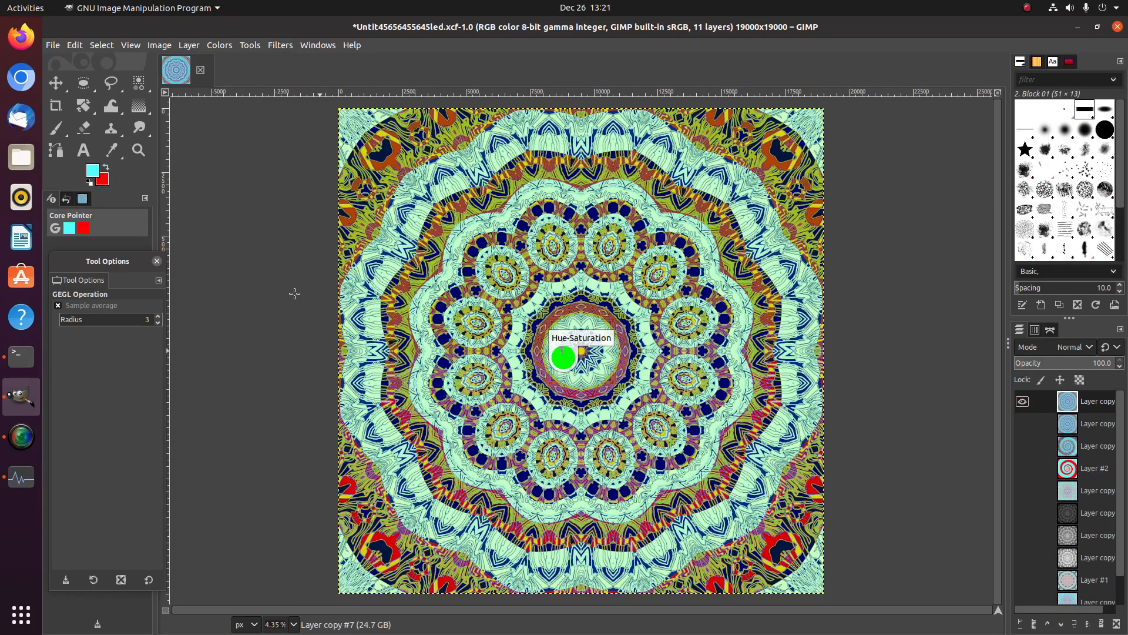
Step: Apply Levels to the kaleidoscope layer with input gamma 0.32 and high input 222 on the Value channel
click(224, 47)
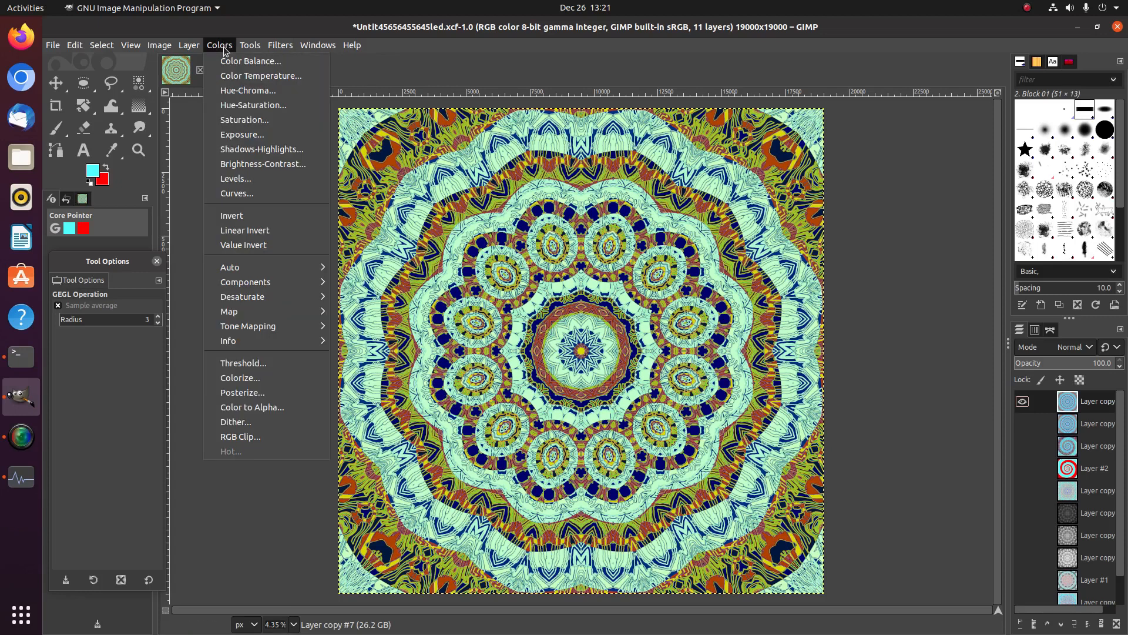
click(249, 178)
click(284, 168)
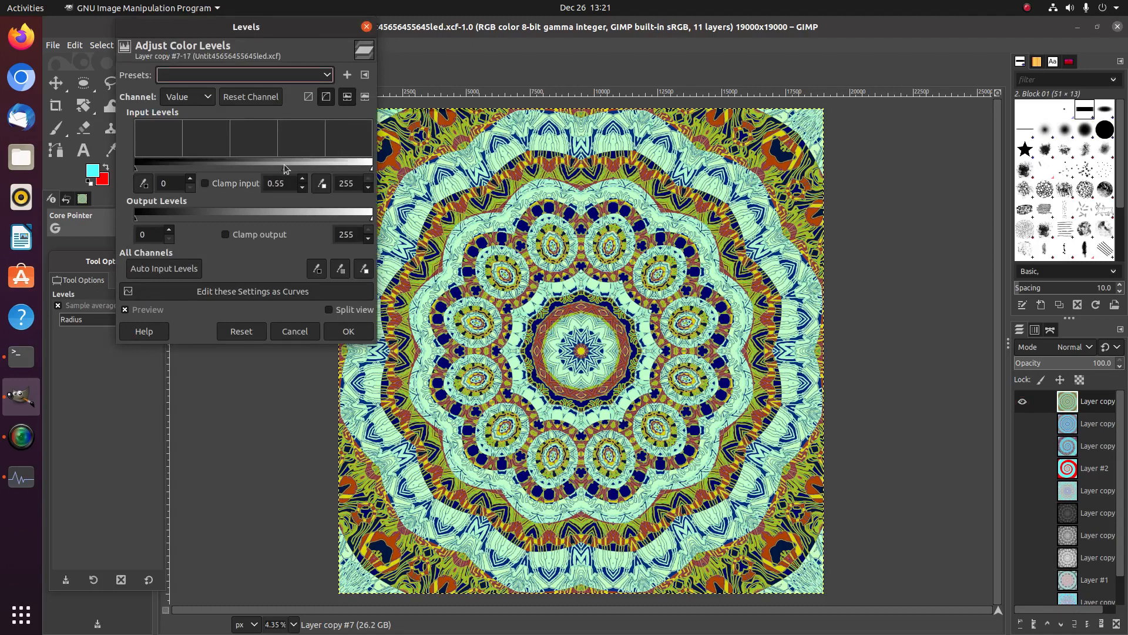
click(340, 167)
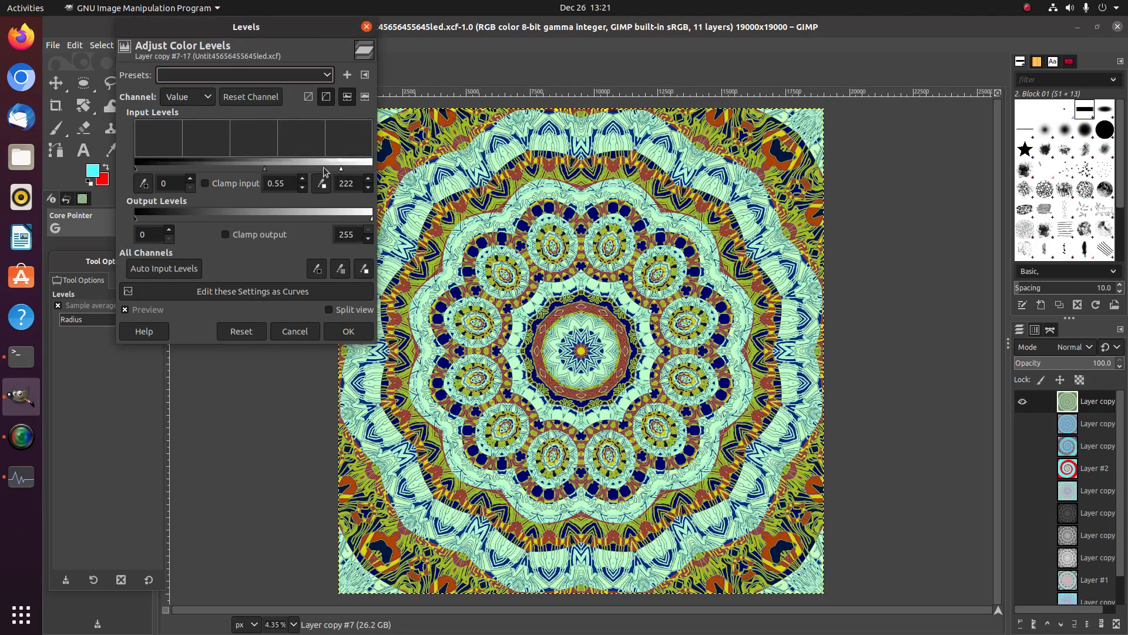
click(289, 169)
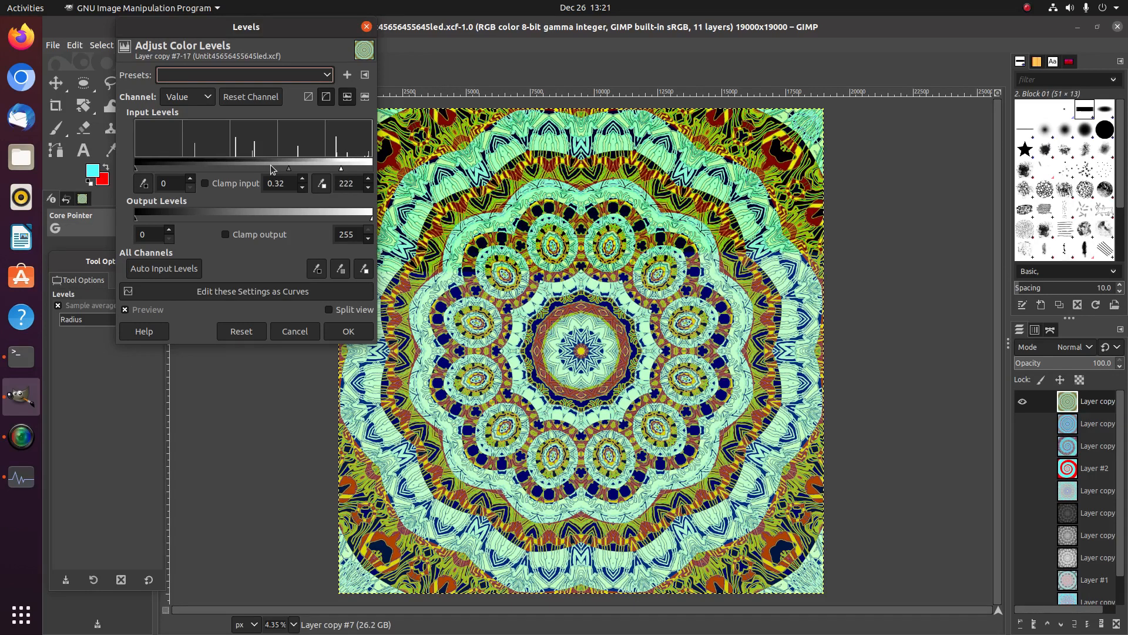
click(348, 331)
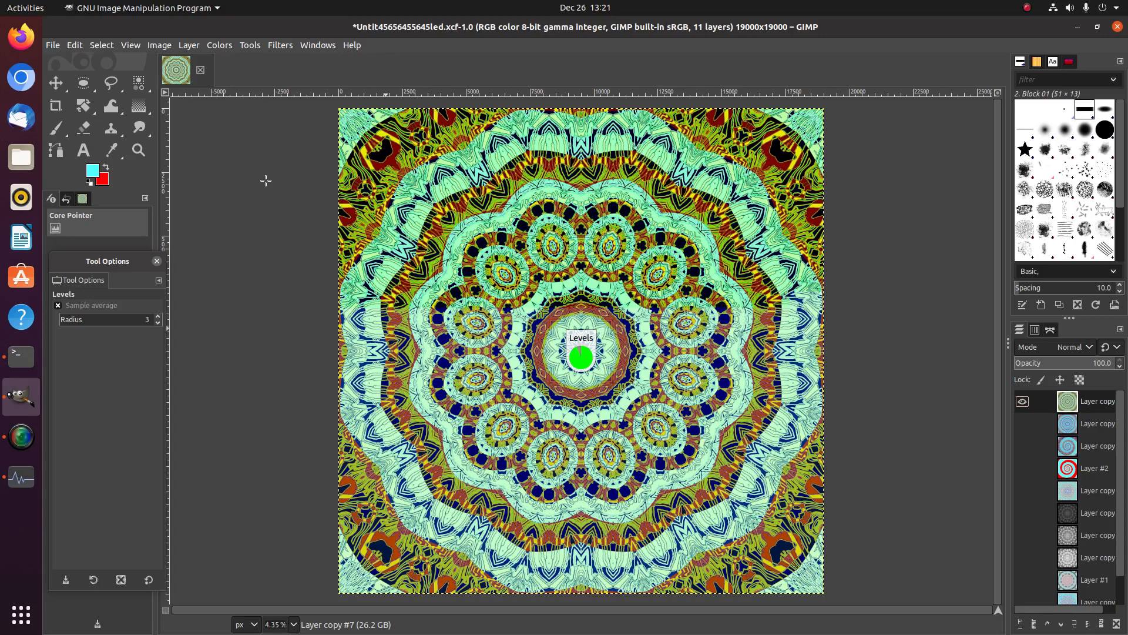
Step: Raise the lightness of the cyan and green primaries to 100.0 with a new Hue-Saturation adjustment
click(220, 46)
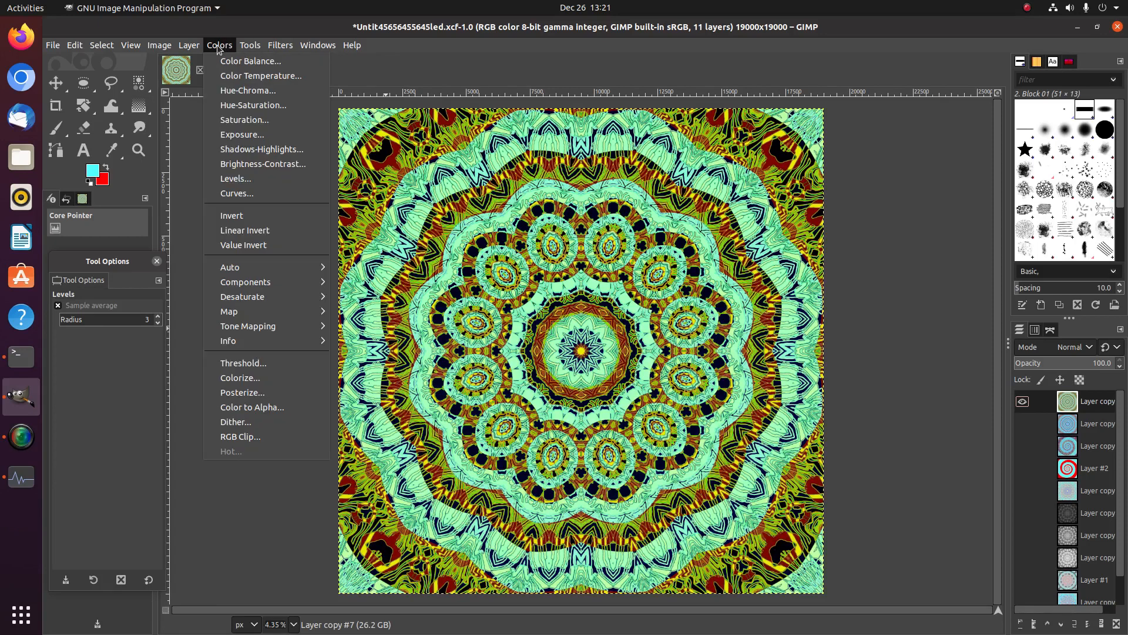
click(245, 103)
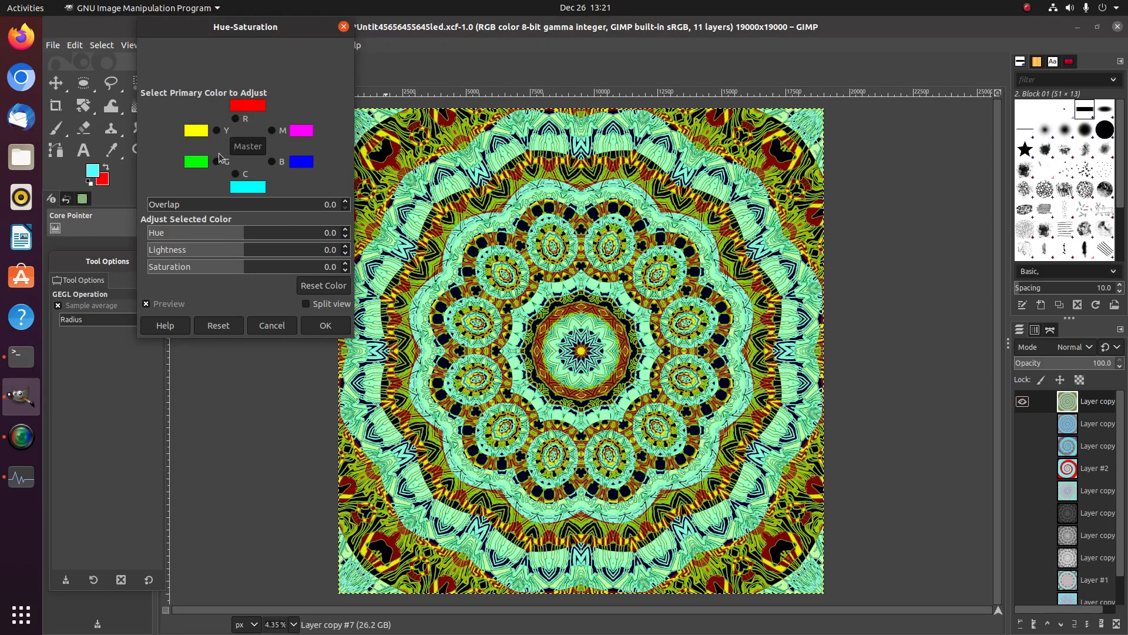
click(236, 174)
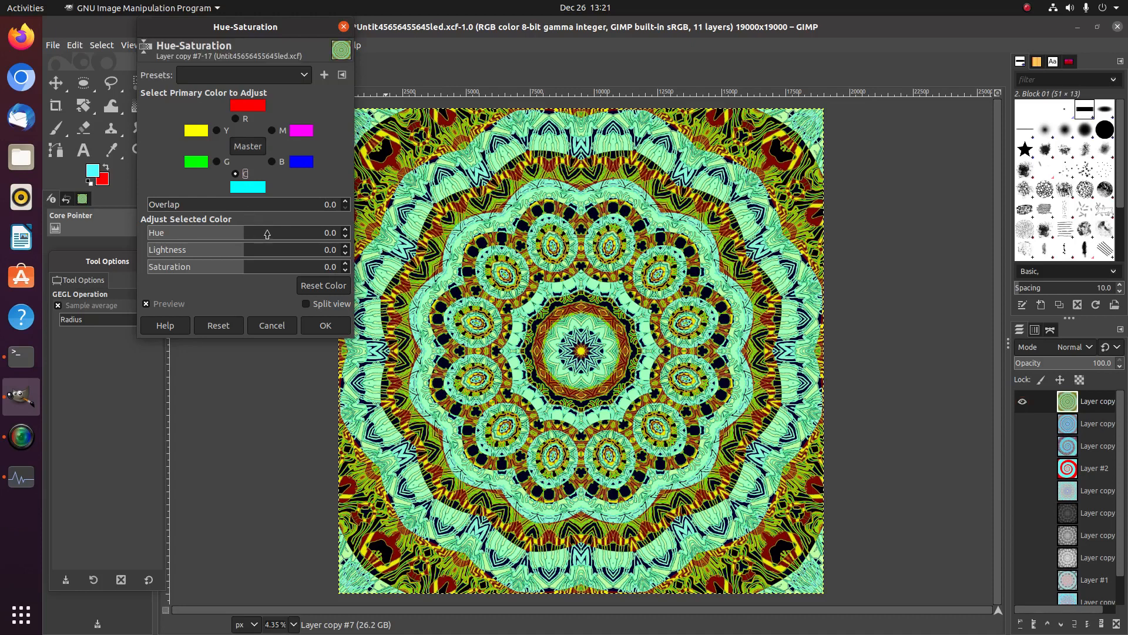
drag(269, 250, 420, 259)
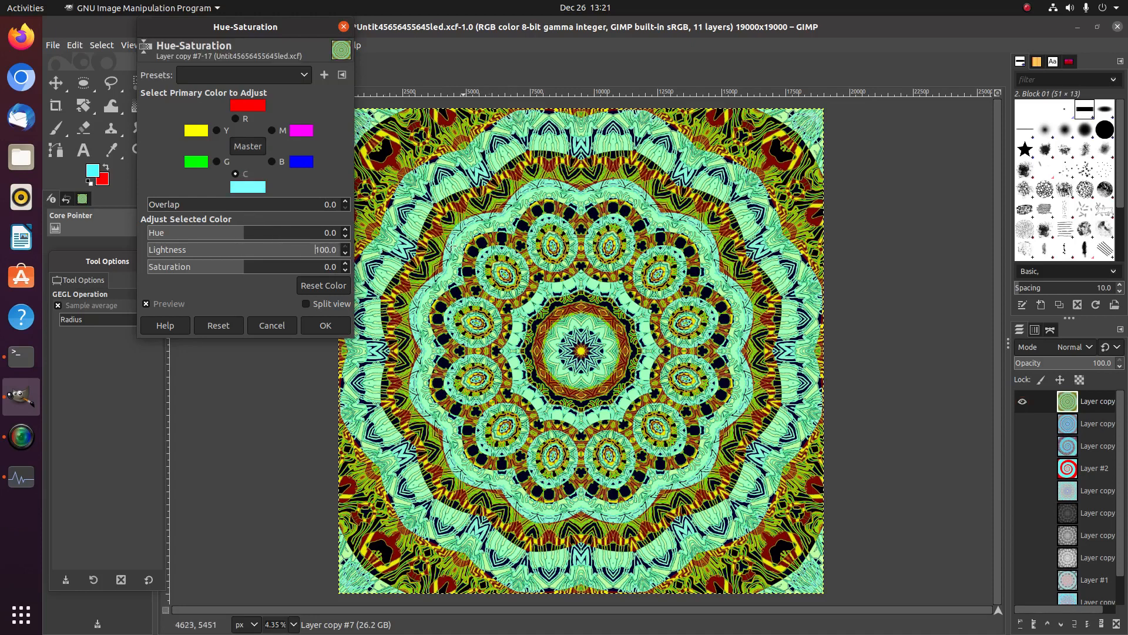
click(217, 162)
drag(281, 250, 408, 255)
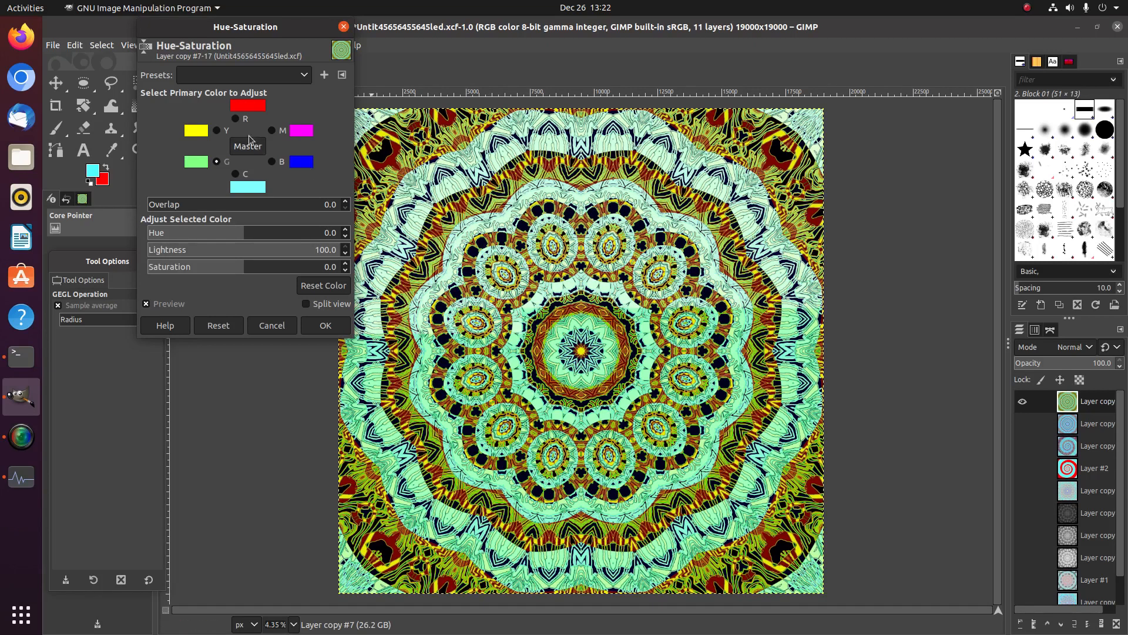
Step: Set the red primary's saturation to 100.0 and lightness to 33.5
click(235, 119)
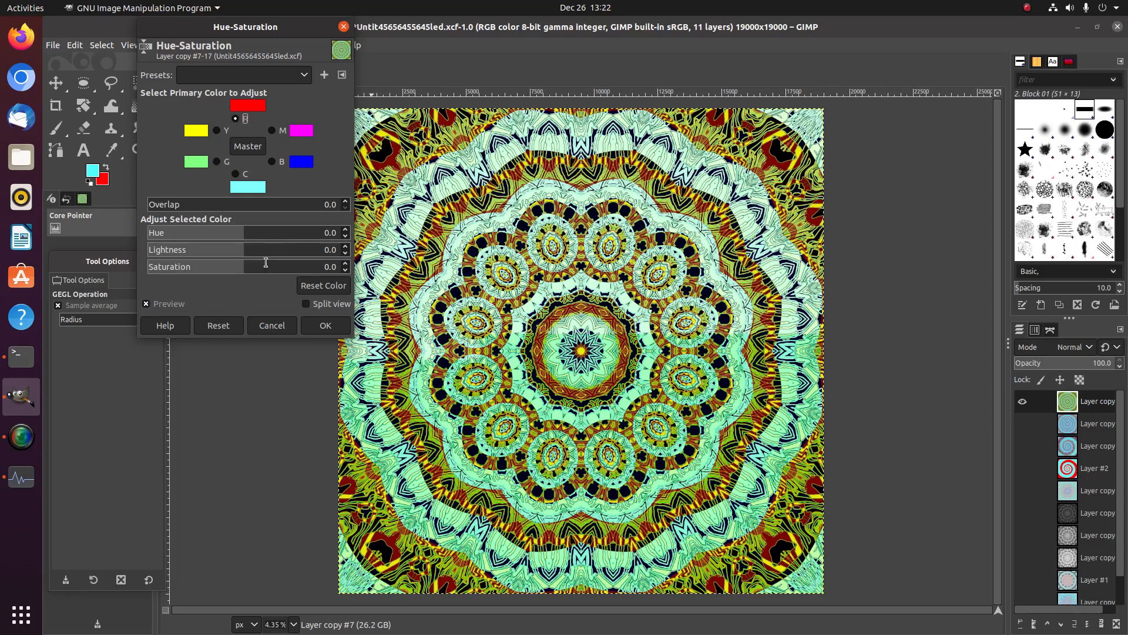
drag(271, 264, 502, 282)
drag(234, 249, 276, 248)
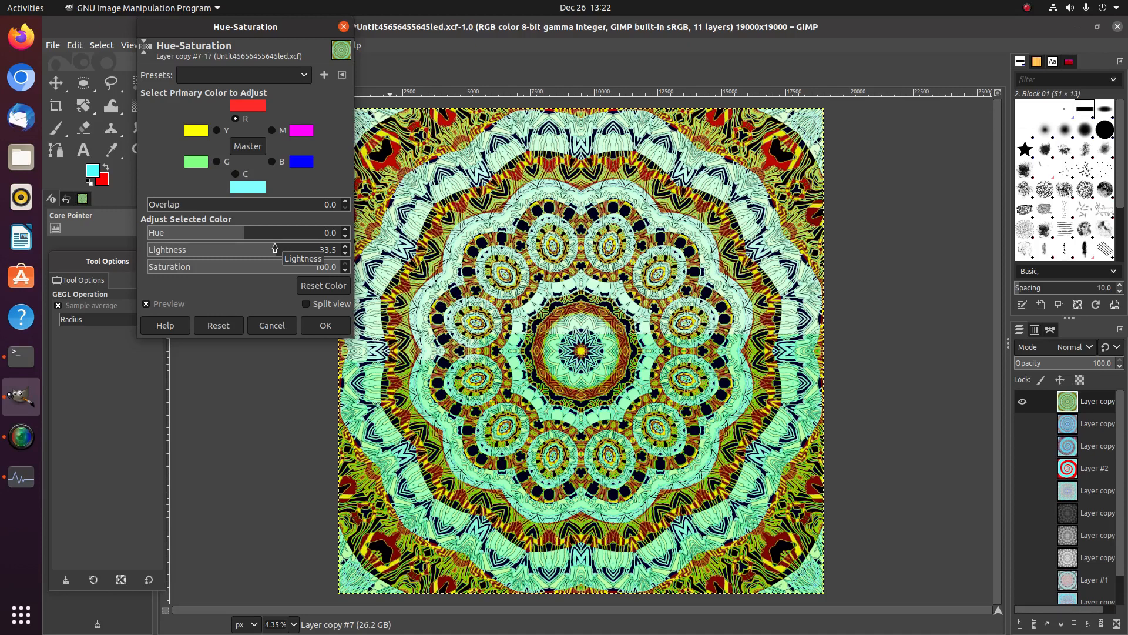
Step: Set the yellow primary's hue to -20.9, lightness to 50.0 and saturation to 100.0, and apply the Hue-Saturation adjustment
click(218, 130)
drag(265, 235, 292, 250)
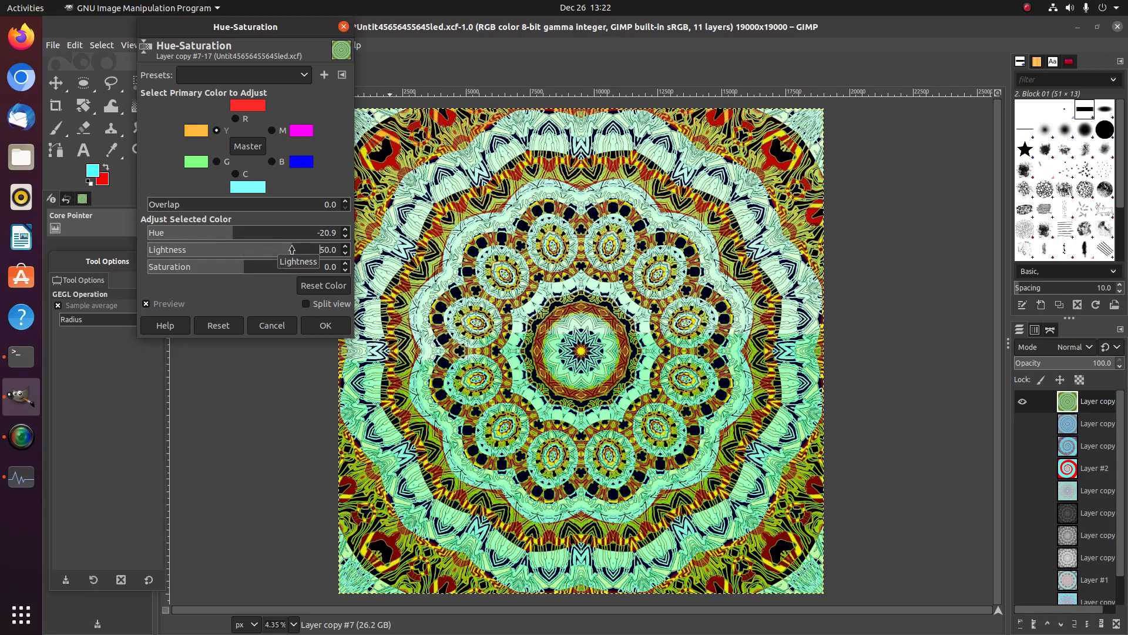
drag(294, 267, 358, 268)
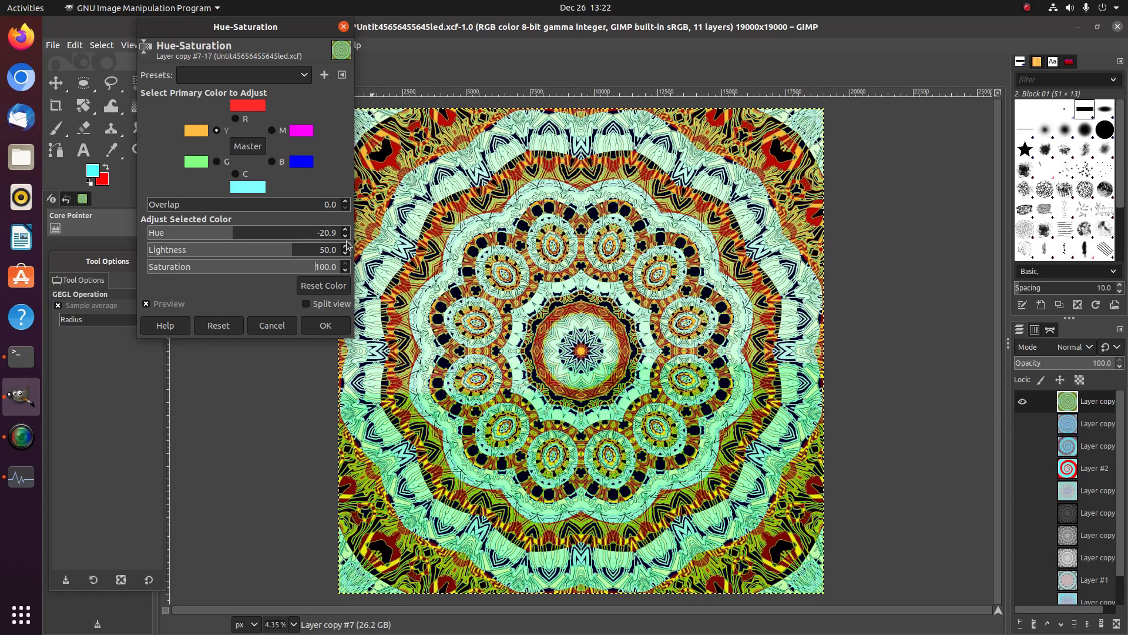
click(324, 329)
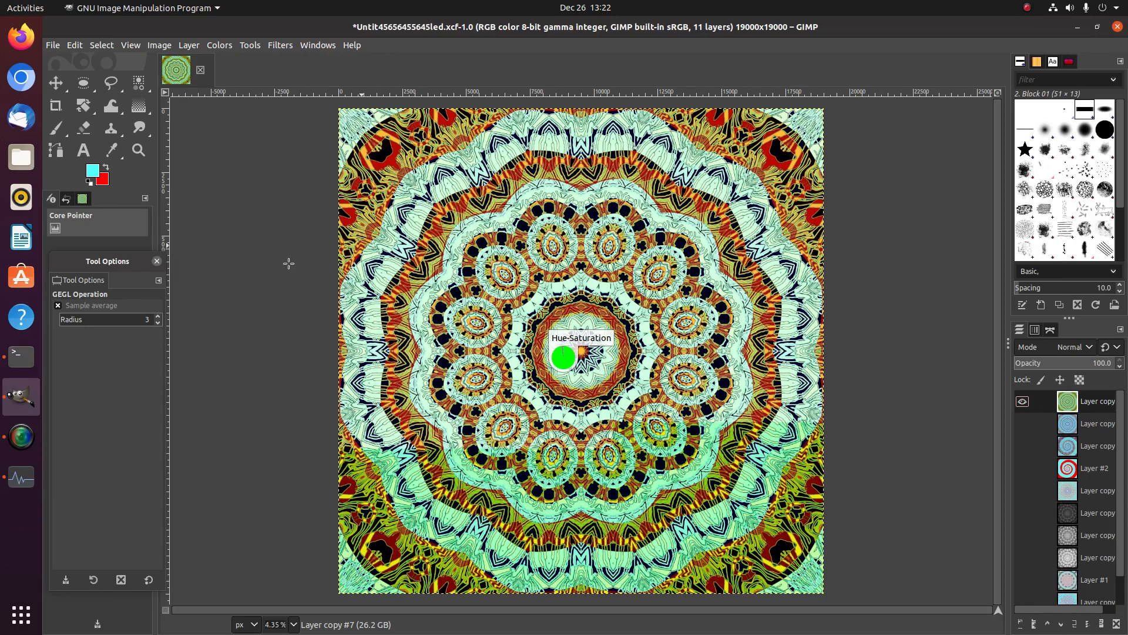
Step: Apply Brightness-Contrast to the kaleidoscope layer with brightness -30 and contrast 60
click(219, 45)
click(237, 163)
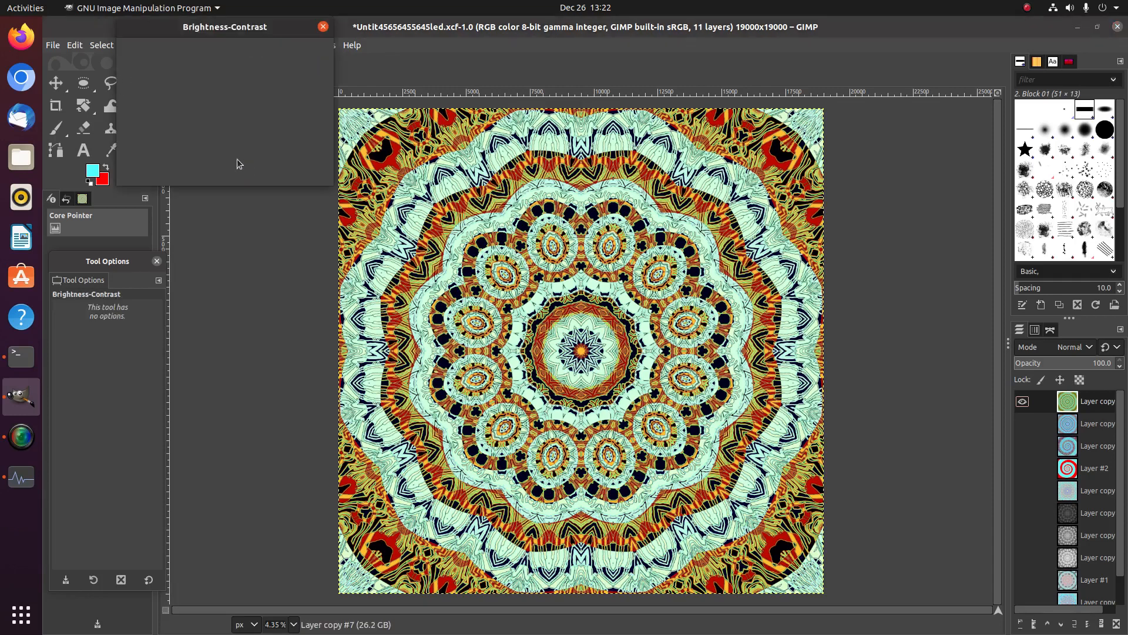
click(247, 114)
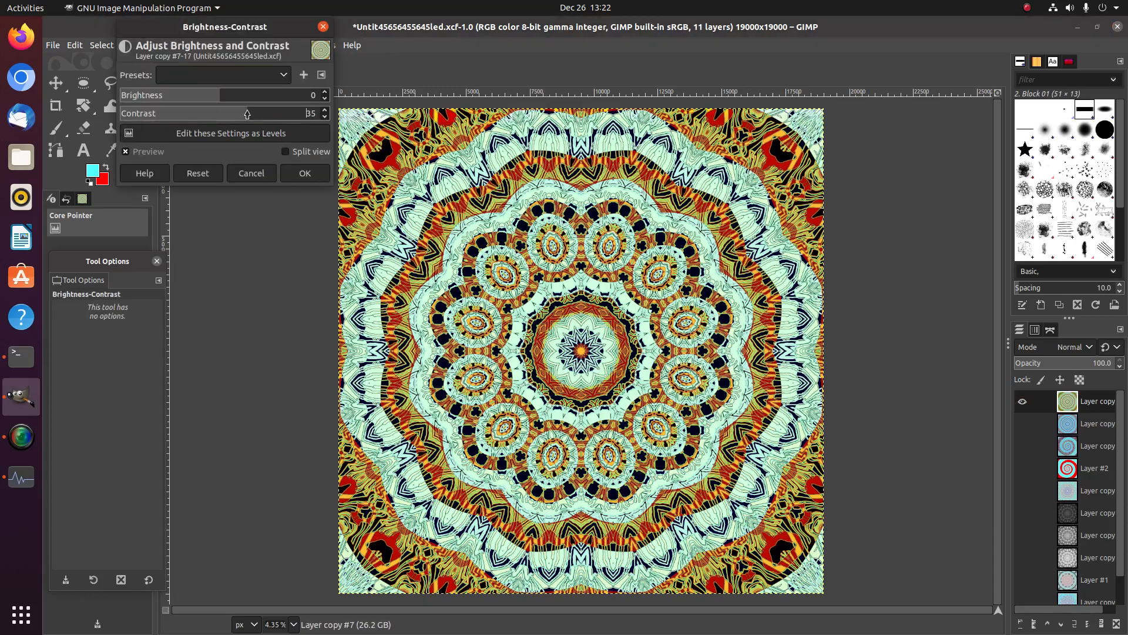
click(195, 96)
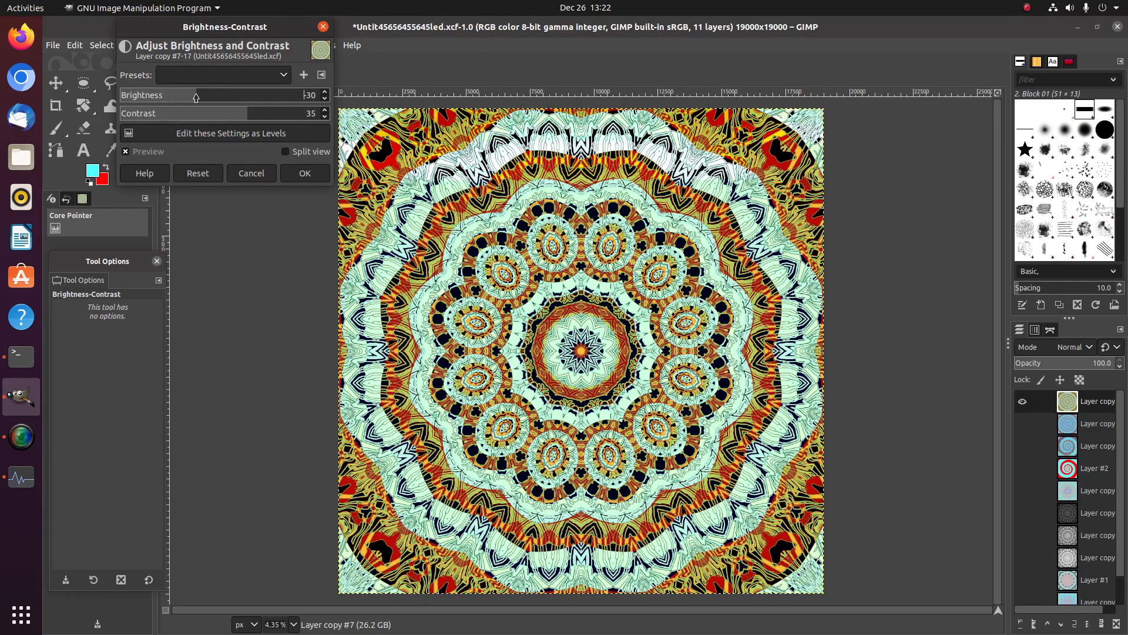
click(266, 113)
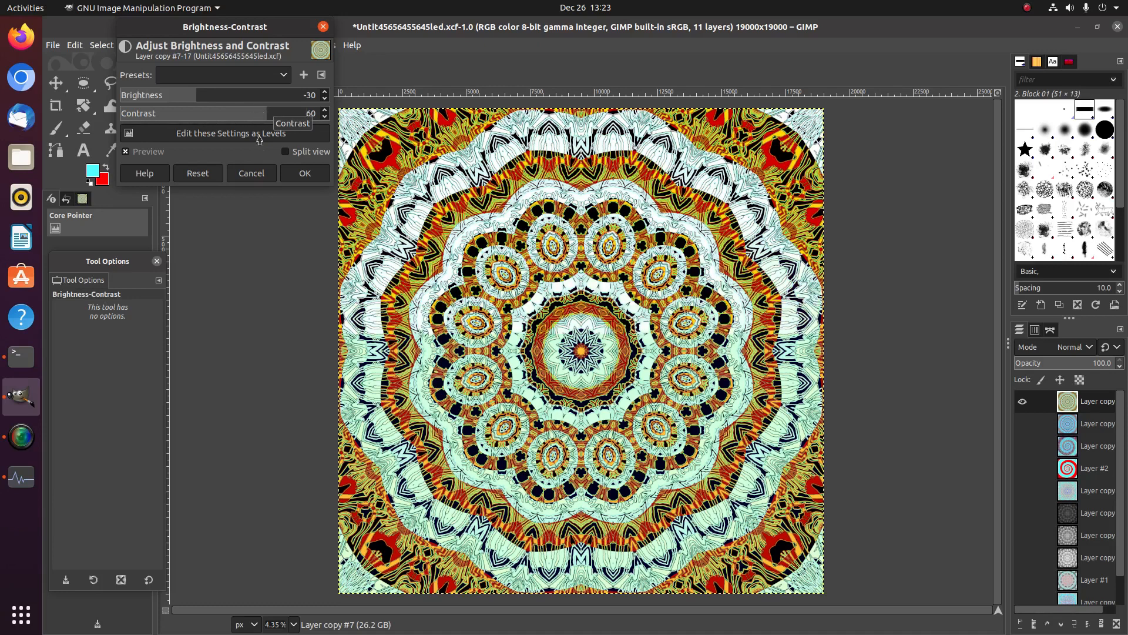
click(297, 173)
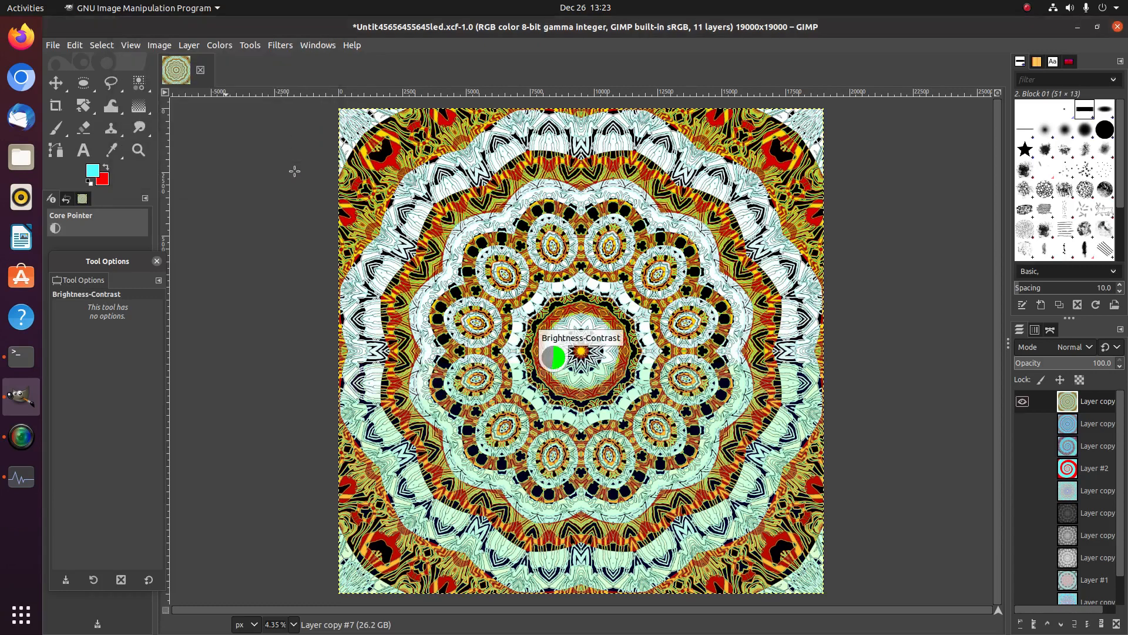
click(228, 46)
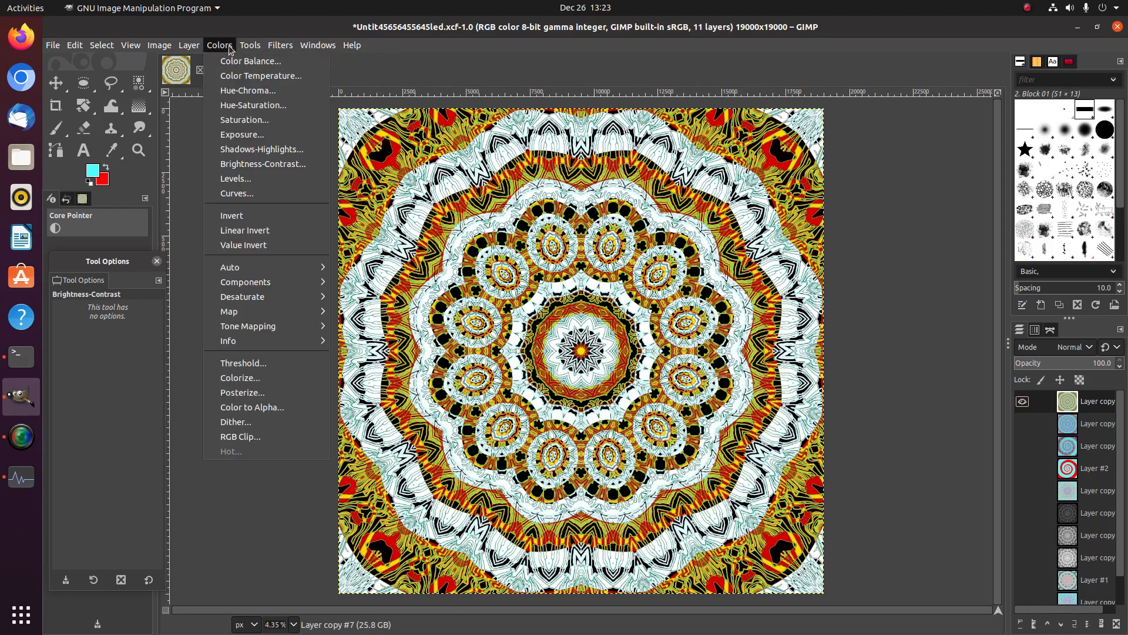
click(253, 104)
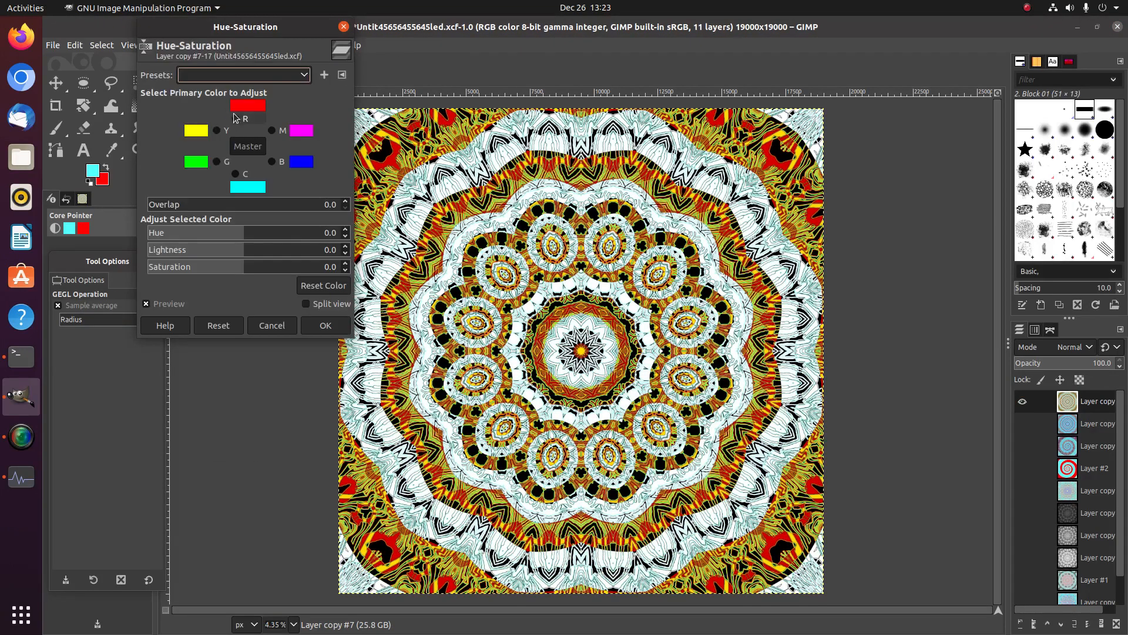
click(214, 250)
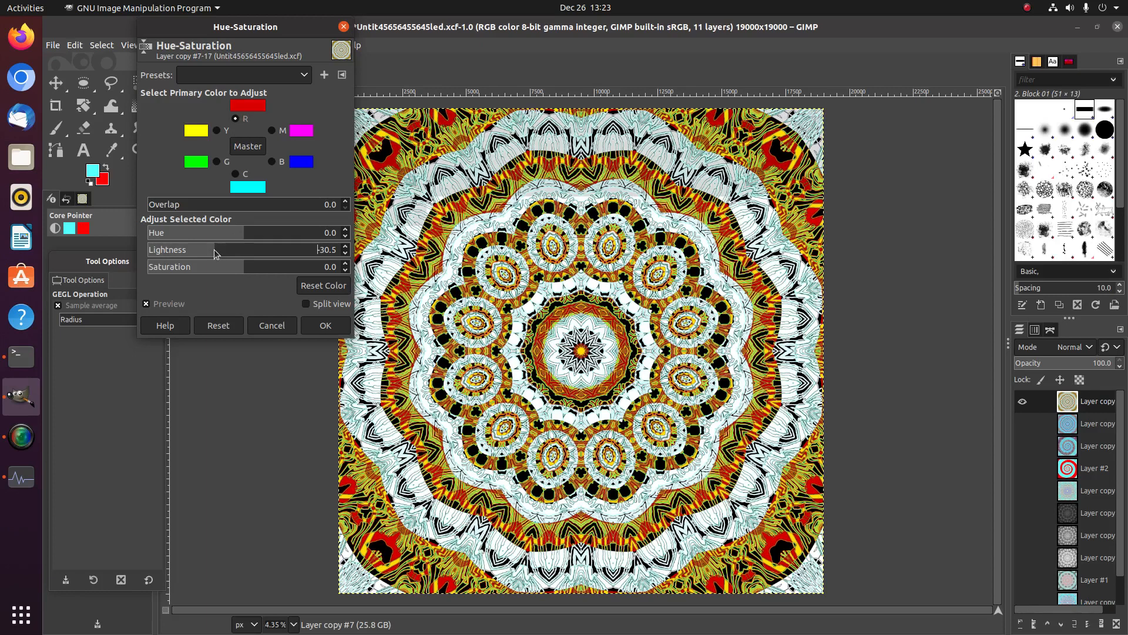
click(271, 325)
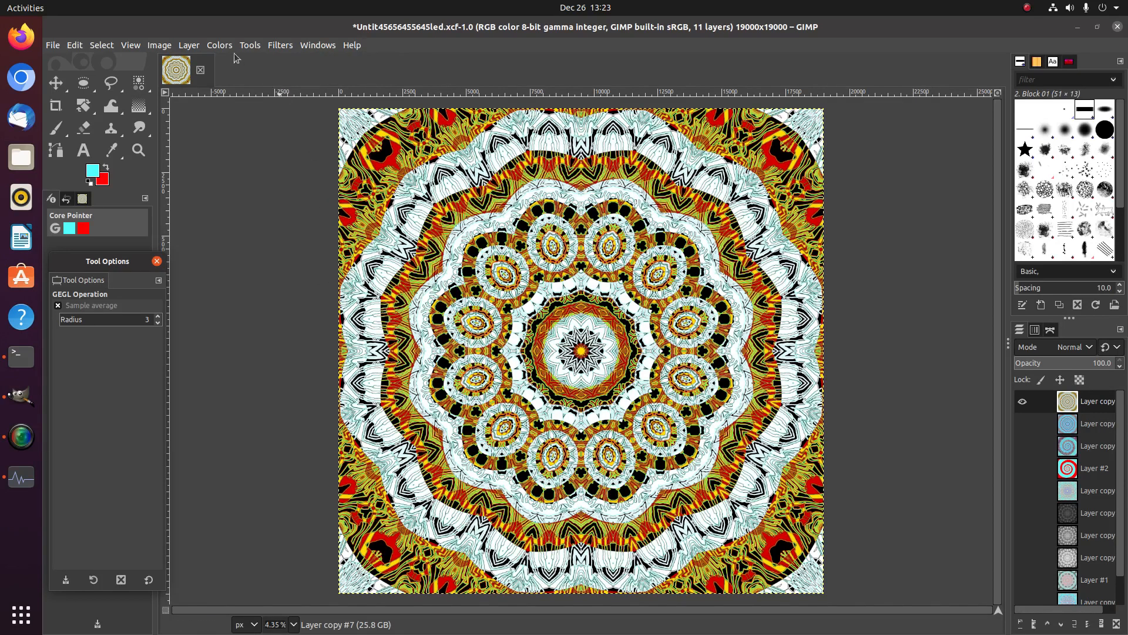
Step: Apply a Hue-Saturation adjustment to the kaleidoscope layer with the master hue set to -8.8
click(219, 45)
click(252, 105)
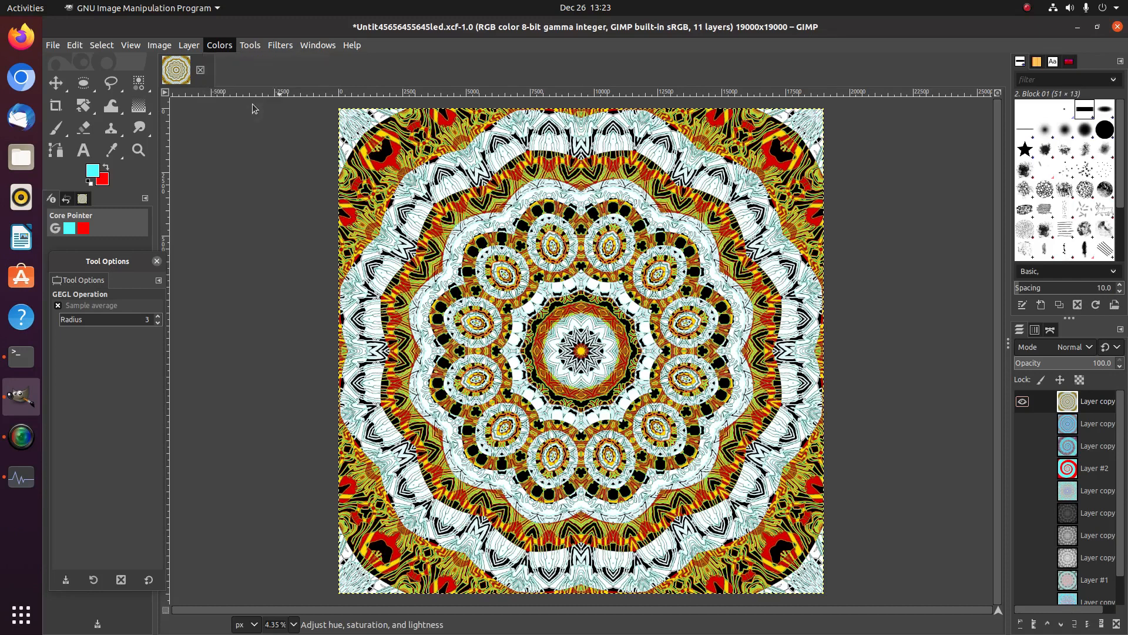
drag(253, 233, 206, 234)
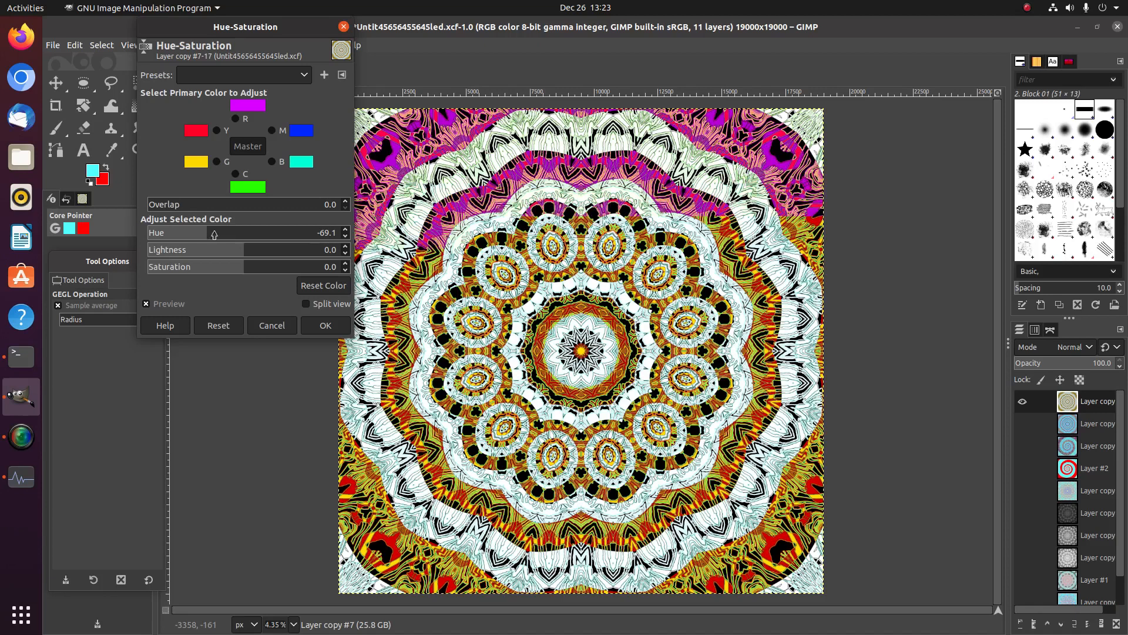
click(226, 234)
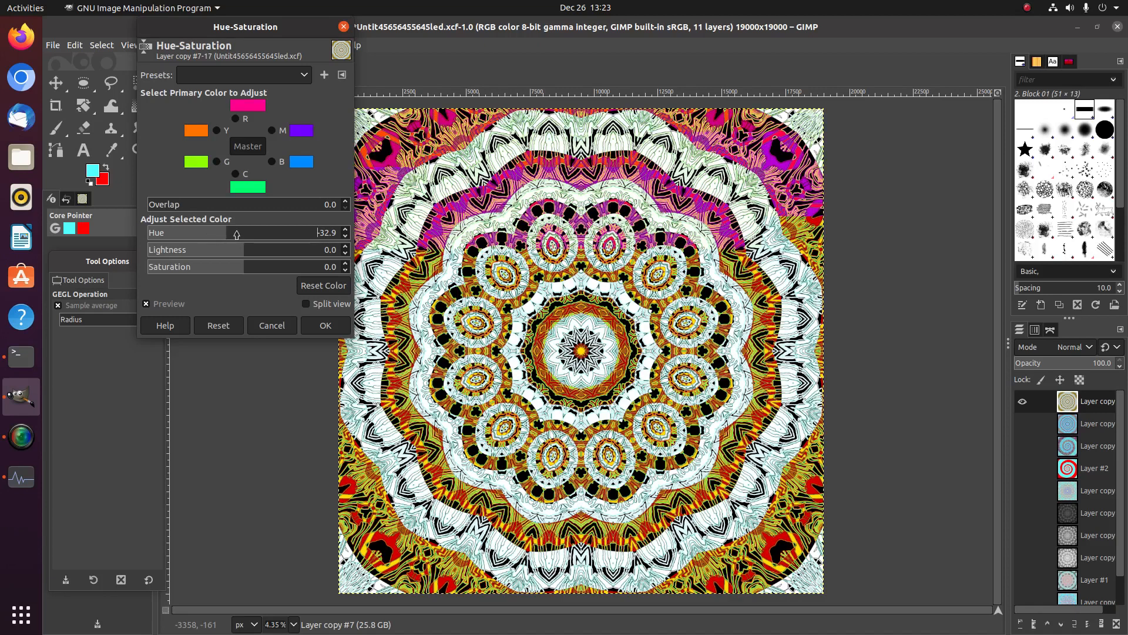
click(236, 234)
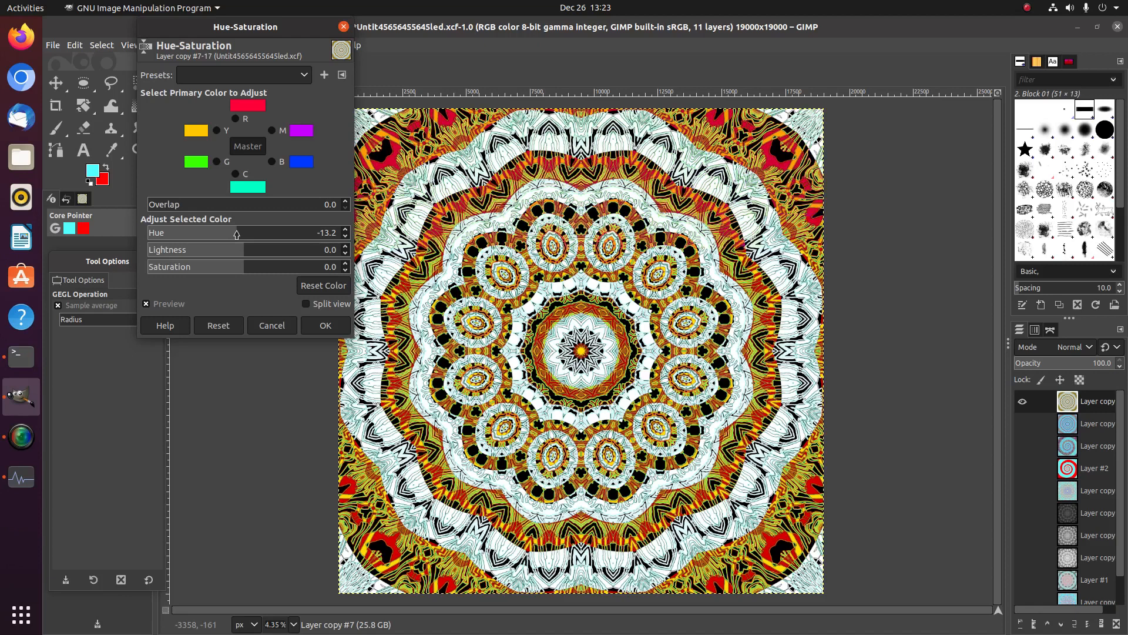
click(263, 232)
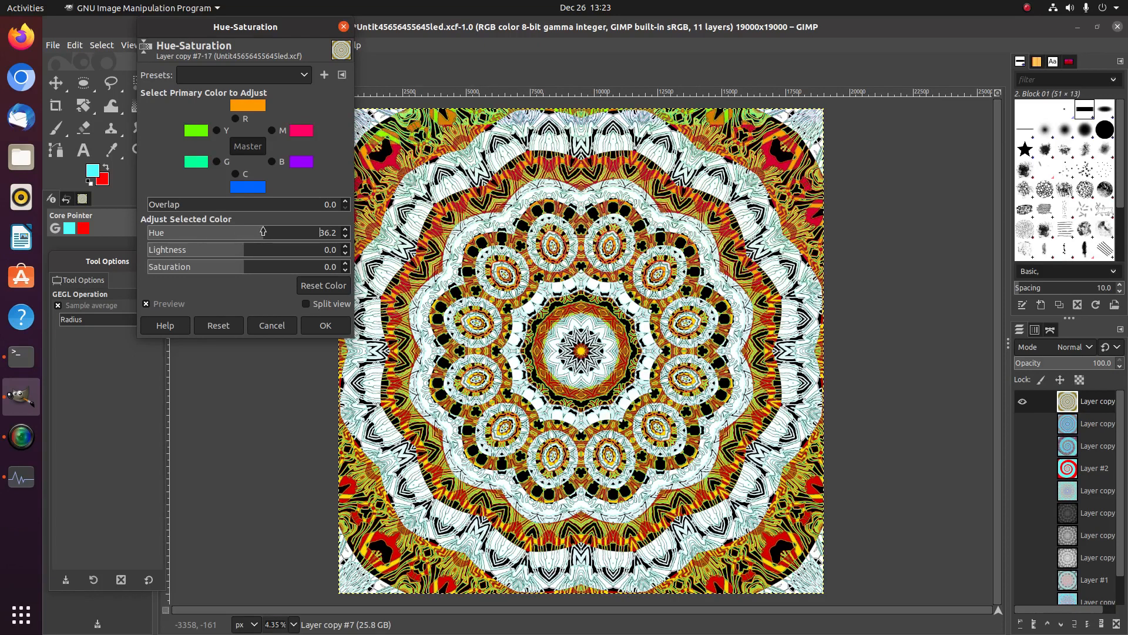
click(239, 232)
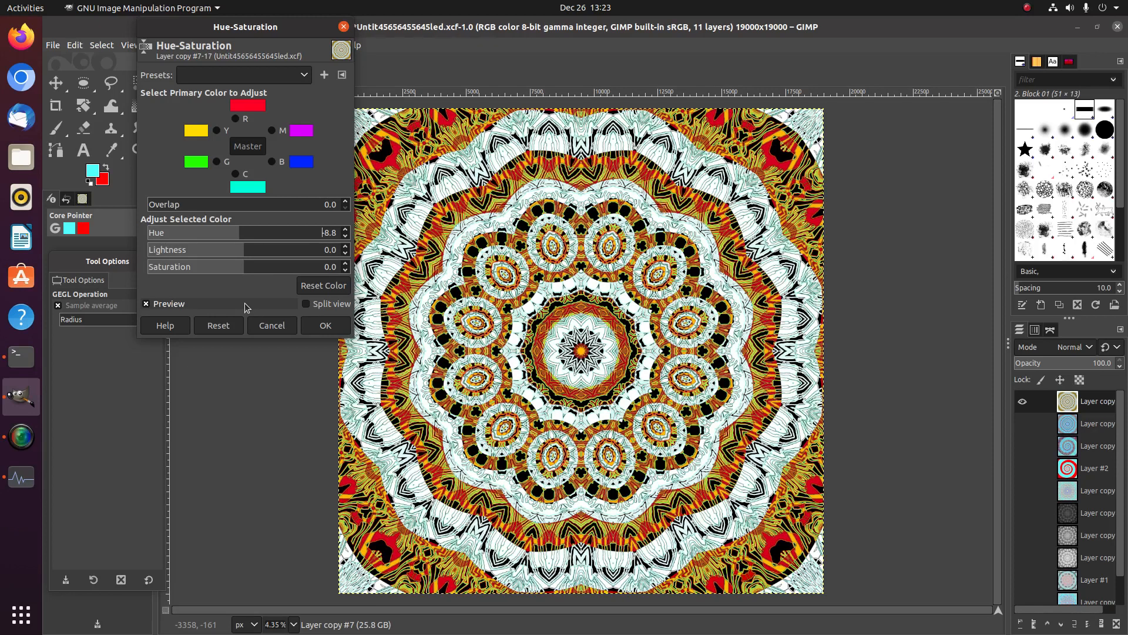
click(325, 325)
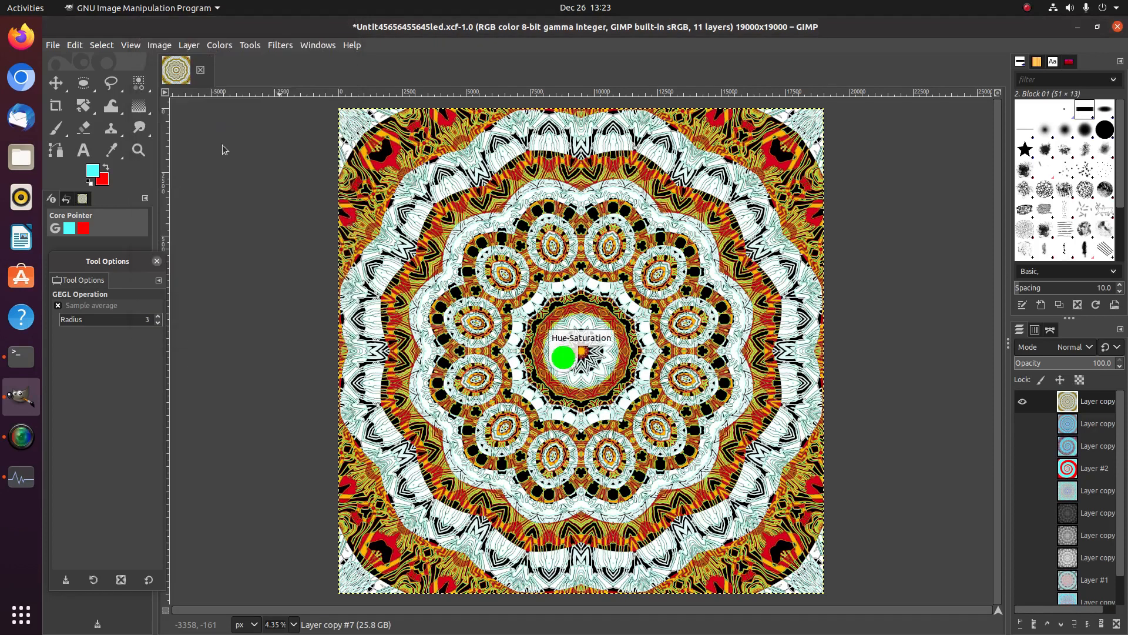
Step: Apply Color Balance to the midtones with cyan-red at 100.0, magenta-green at 13.1 and yellow-blue at 100.0
click(219, 47)
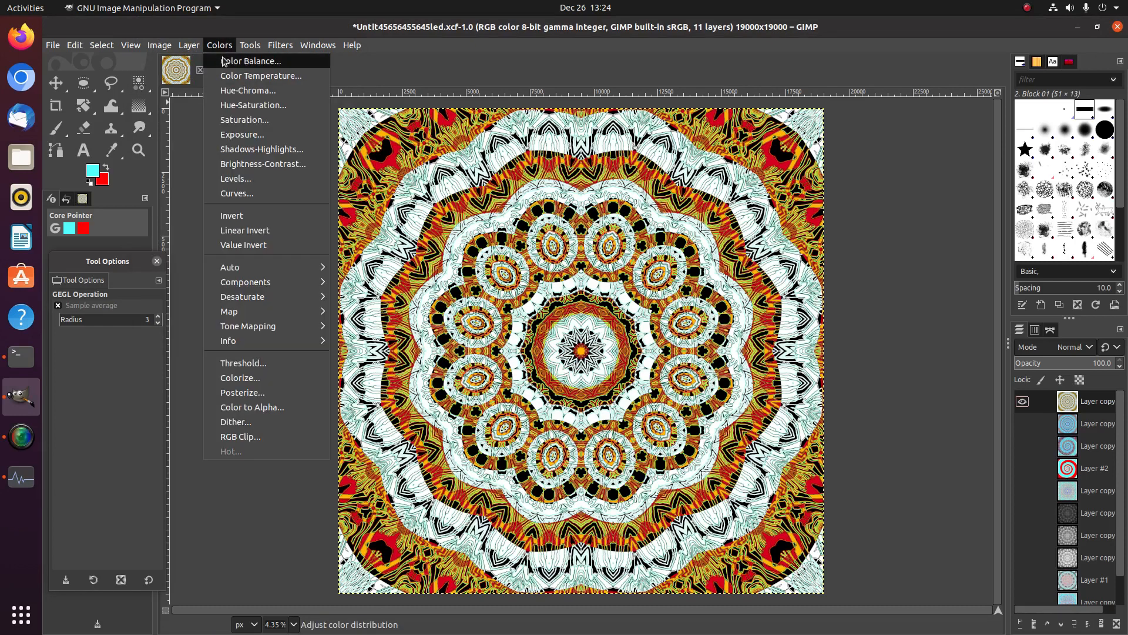
click(250, 62)
drag(253, 160, 330, 156)
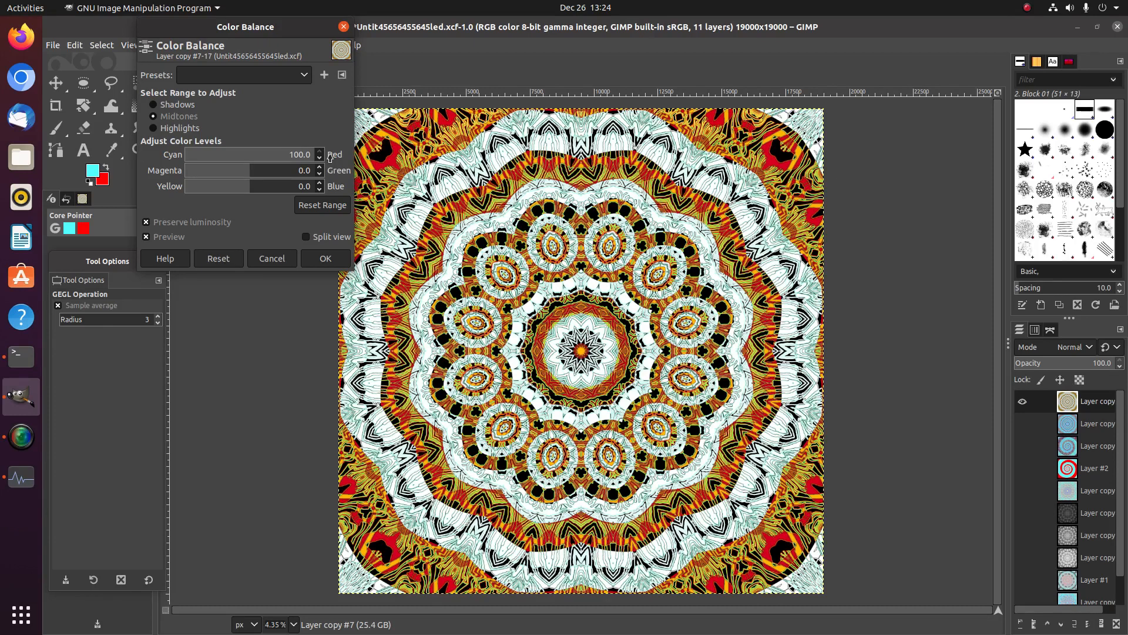
drag(243, 169, 317, 170)
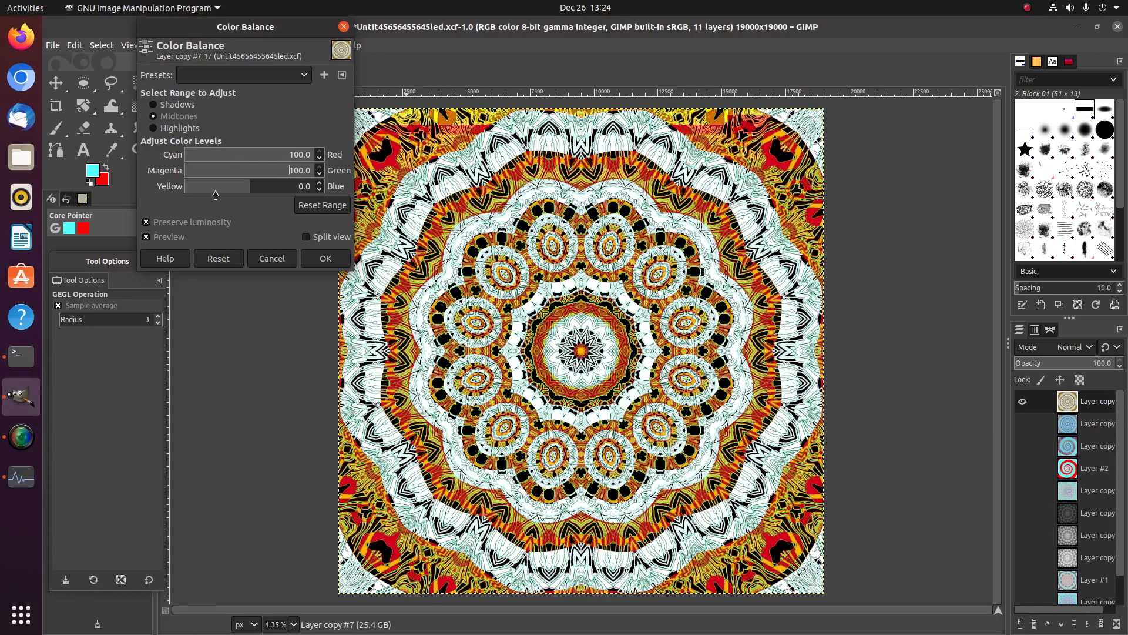
drag(244, 187, 355, 189)
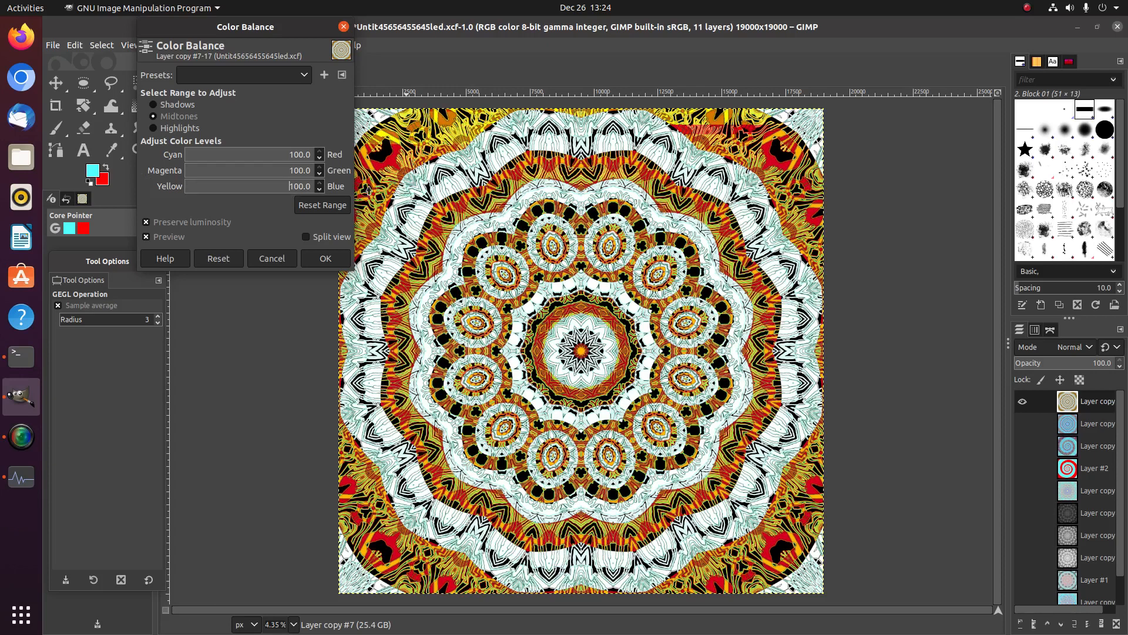
drag(282, 172, 257, 171)
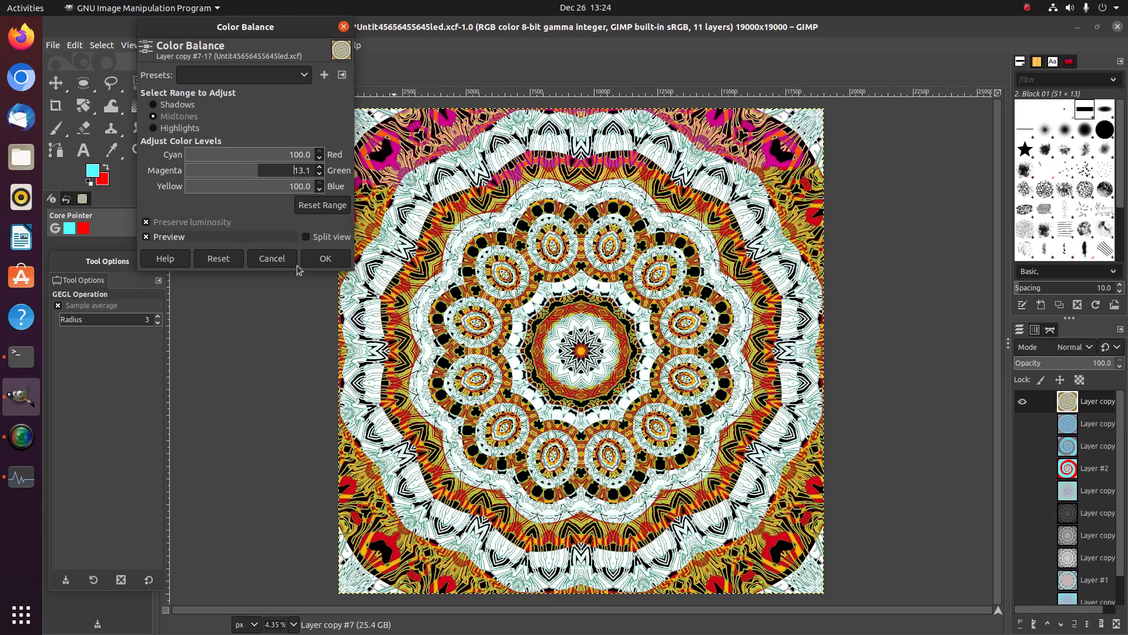
click(316, 252)
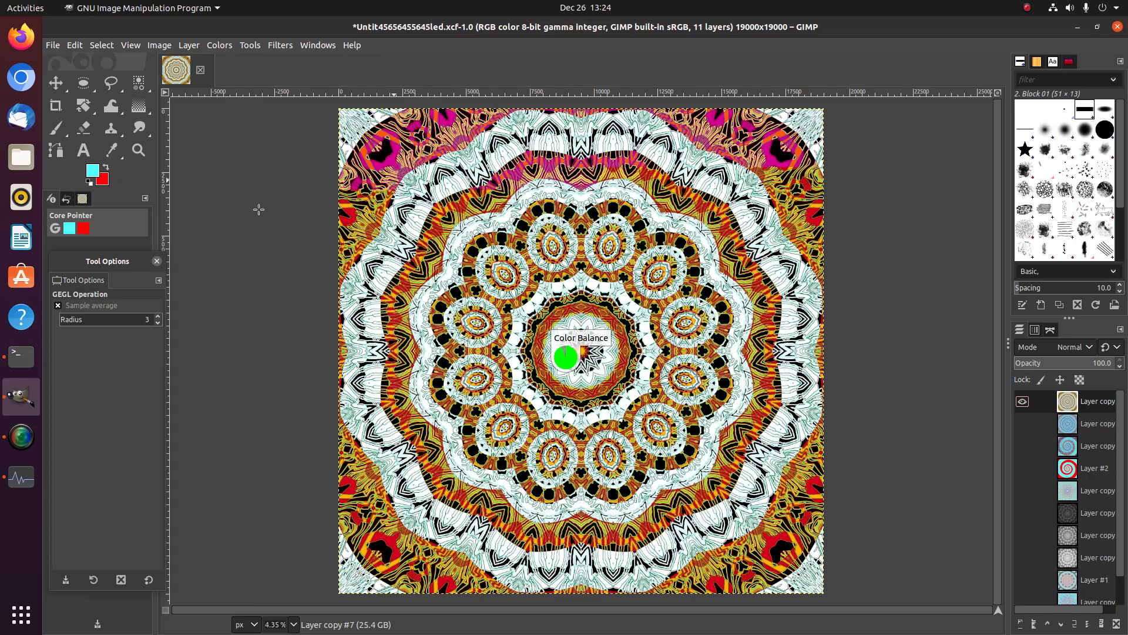
Step: Shift the magenta primary's hue to 59.3 and lightness to -38.4 with Hue-Saturation, and apply the adjustment
click(222, 47)
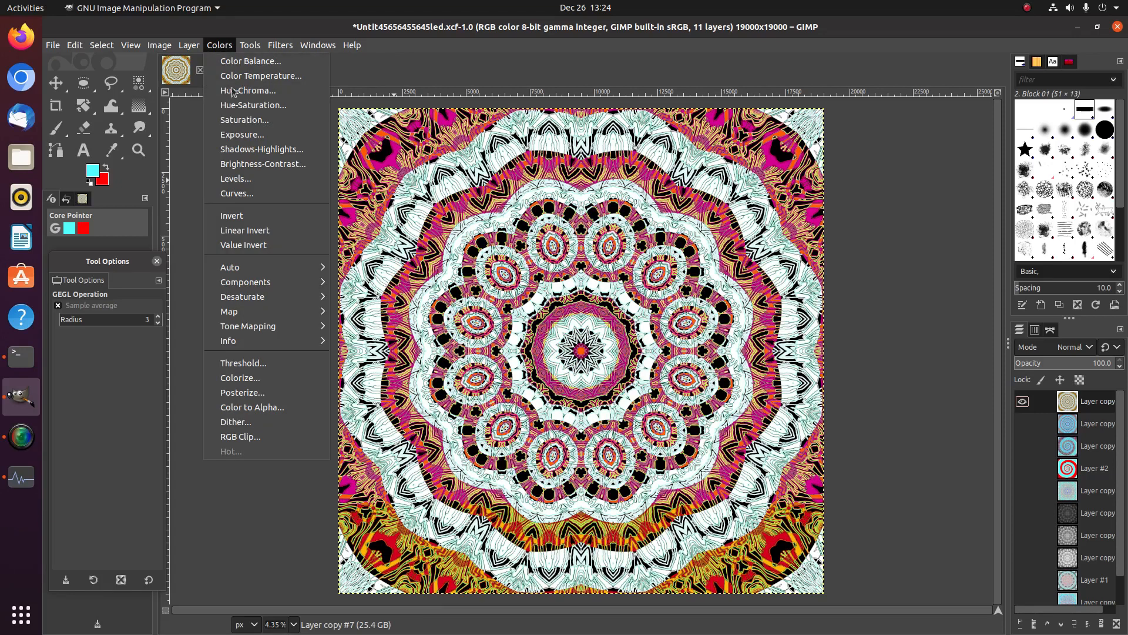
click(241, 106)
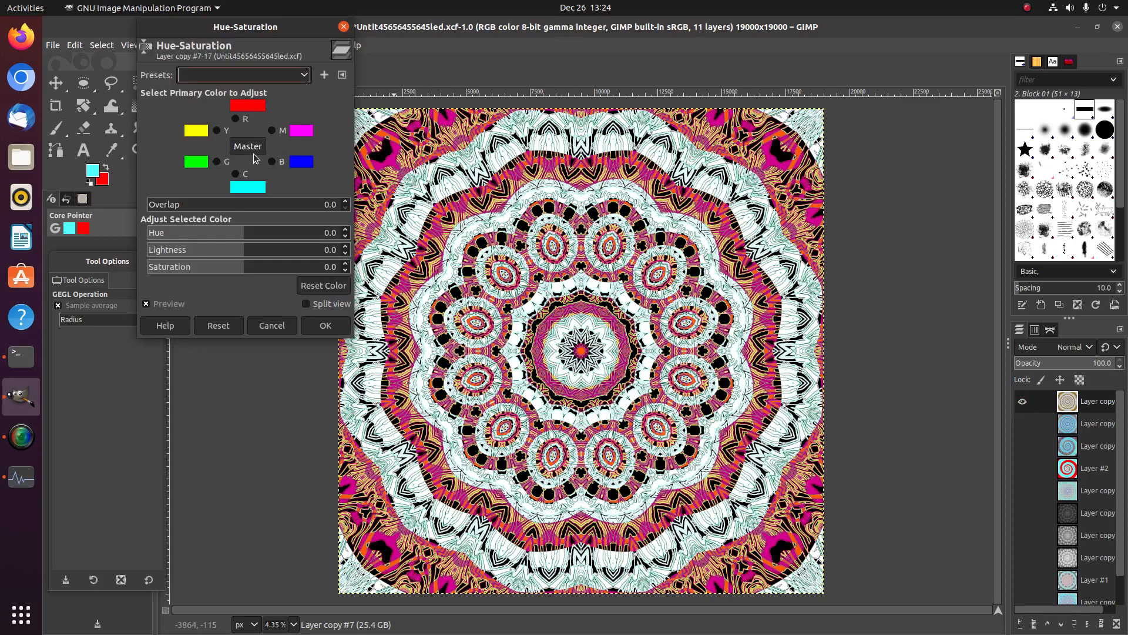
click(271, 130)
drag(253, 233, 275, 233)
drag(215, 254, 206, 253)
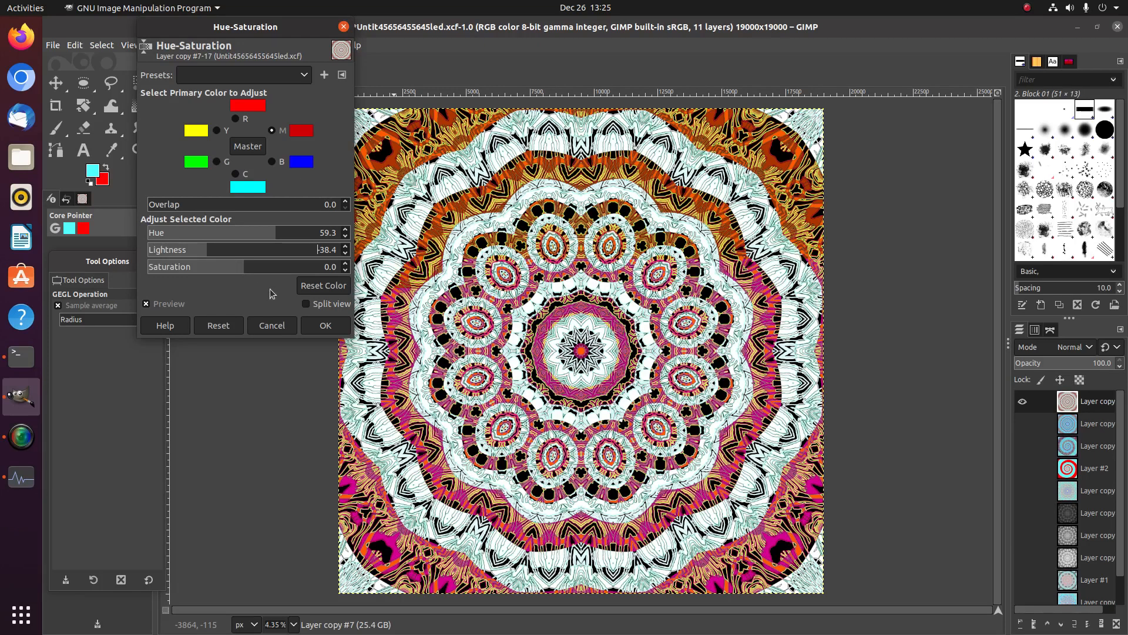
click(325, 325)
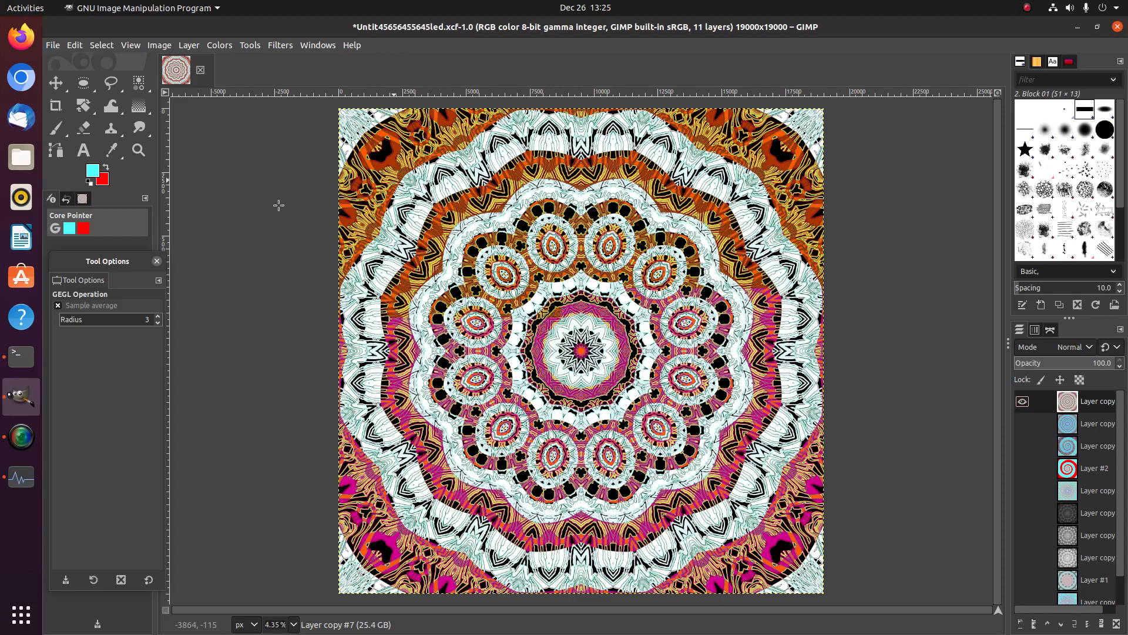
Step: Set the cyan primary's hue to -104.3, lightness to -59.1 and saturation to 100.0 in a new Hue-Saturation adjustment, and apply it
click(228, 47)
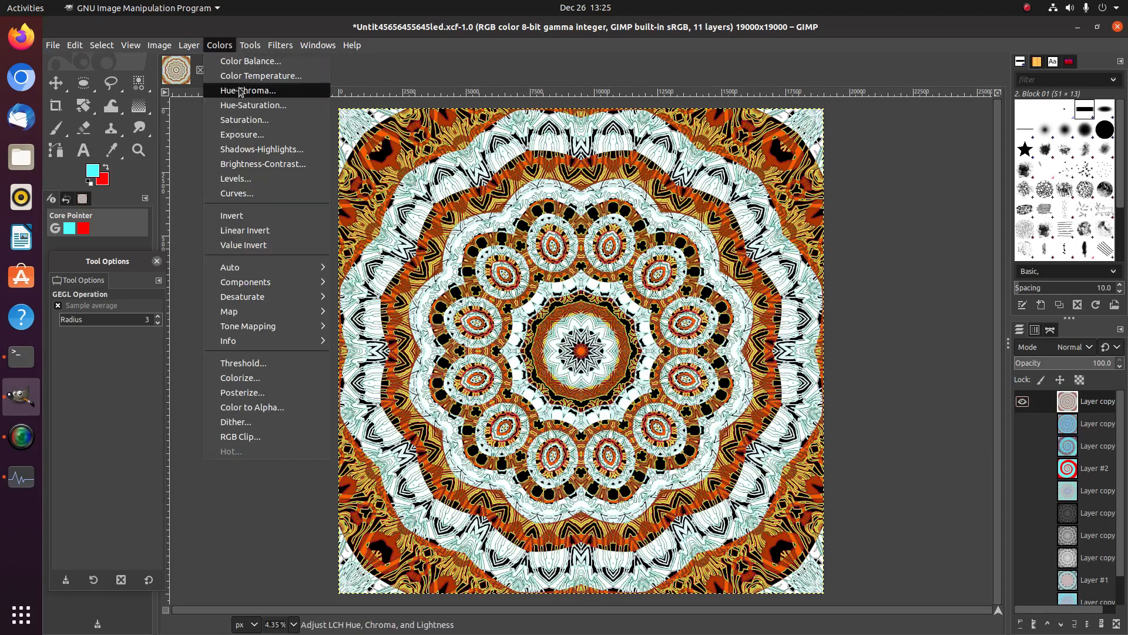
click(257, 105)
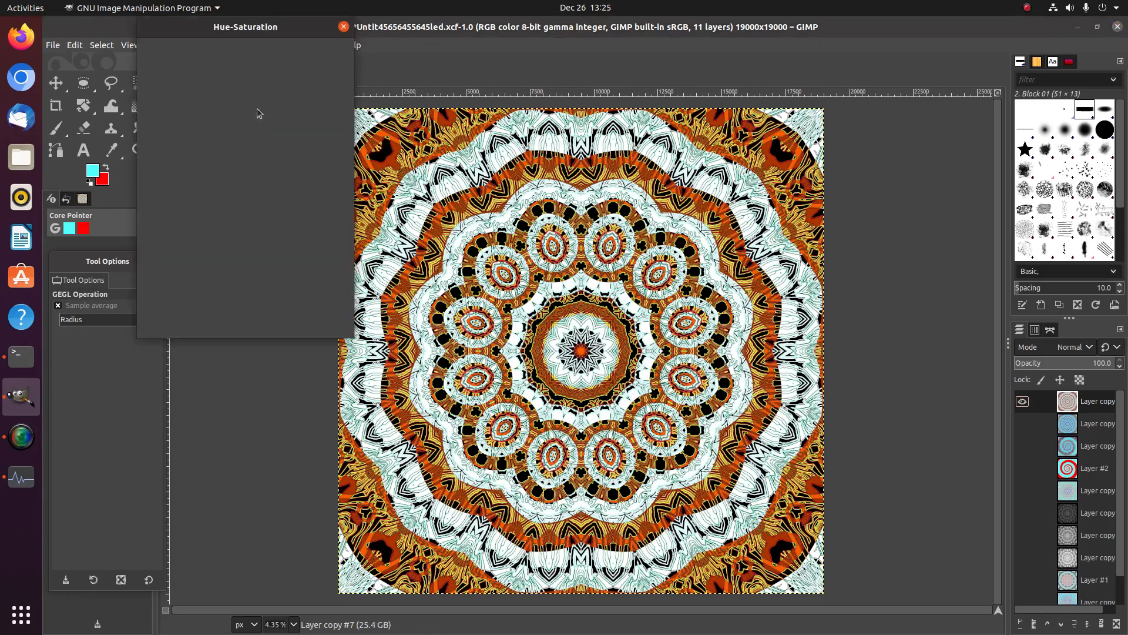
click(235, 173)
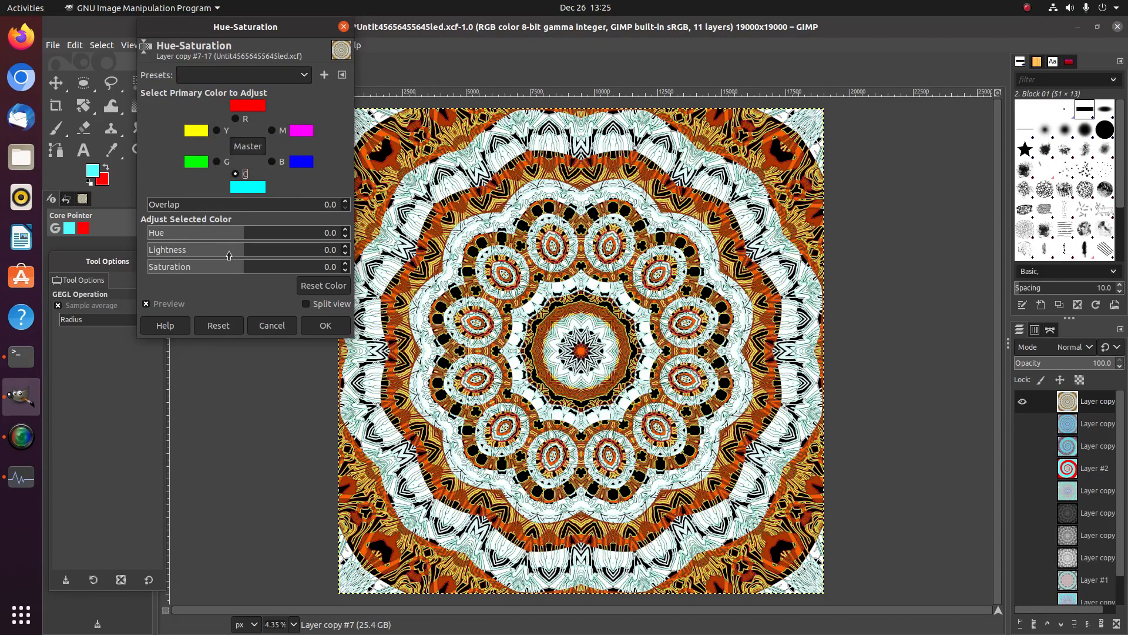
click(206, 266)
drag(206, 267, 165, 265)
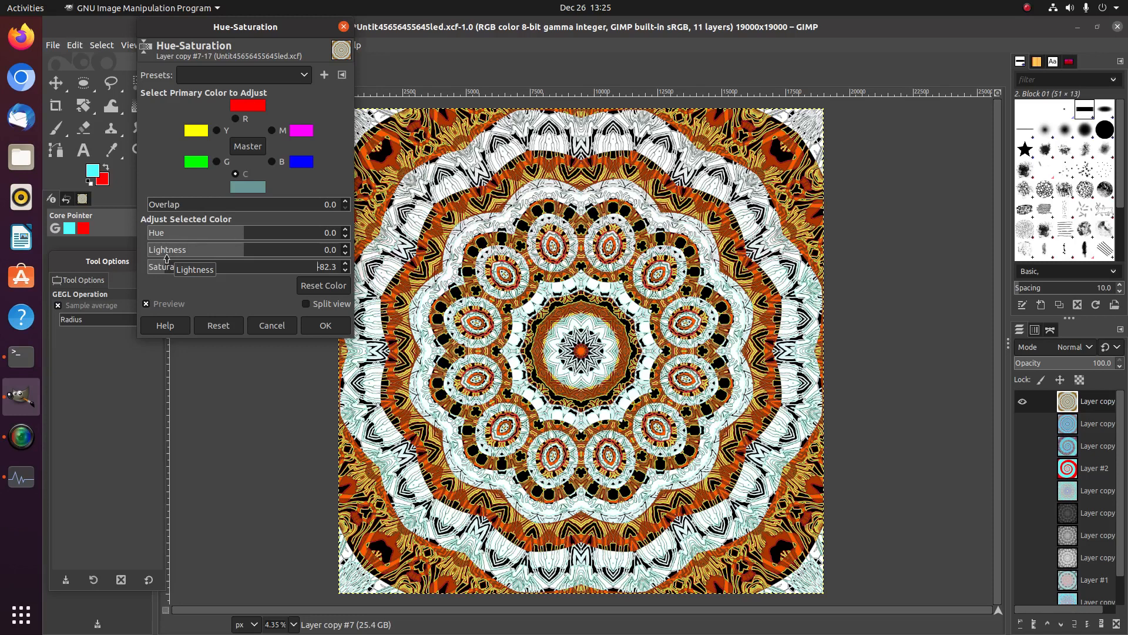
click(199, 266)
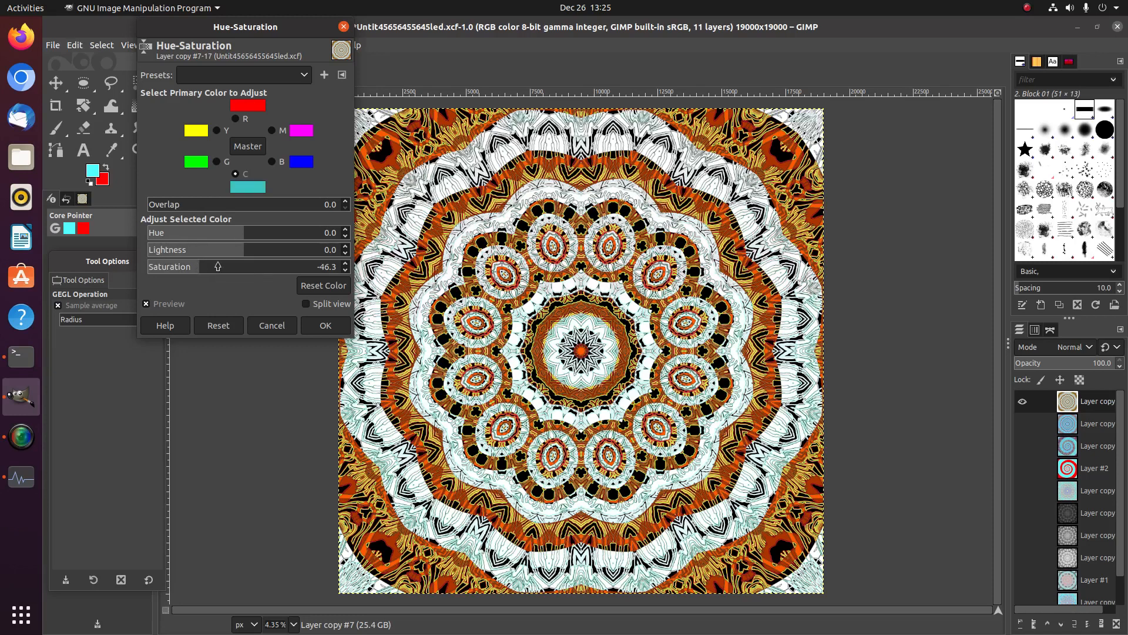
click(223, 266)
drag(267, 232, 345, 232)
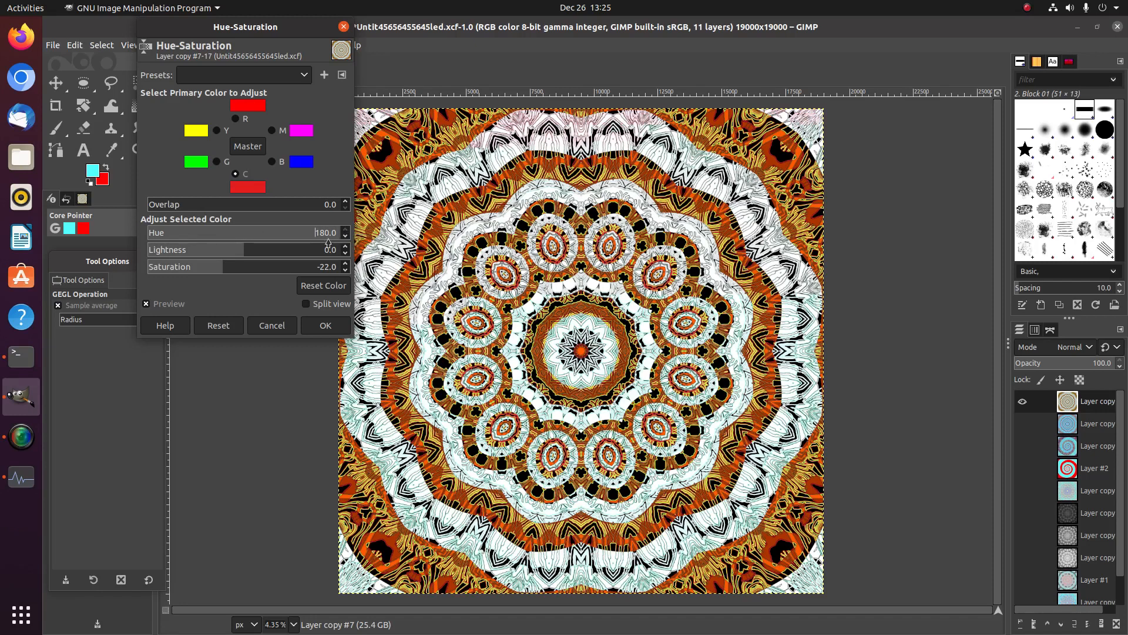
drag(273, 228, 169, 228)
drag(213, 263, 420, 285)
mouse_move(273, 247)
mouse_down()
mouse_move(284, 247)
mouse_move(186, 241)
mouse_move(267, 234)
mouse_up()
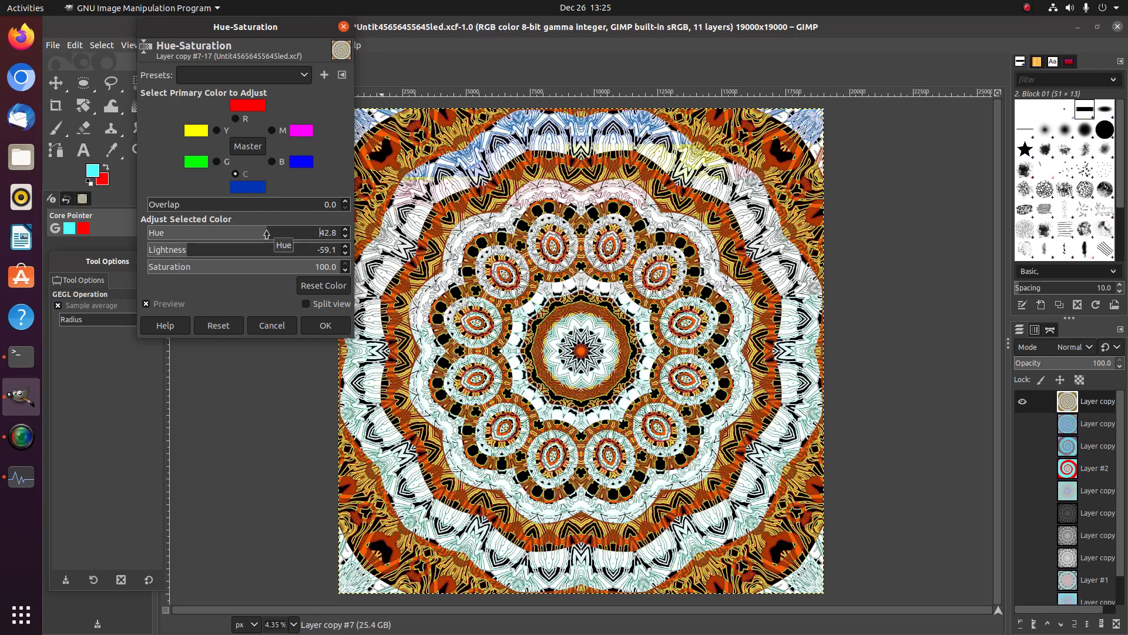
drag(267, 234, 188, 225)
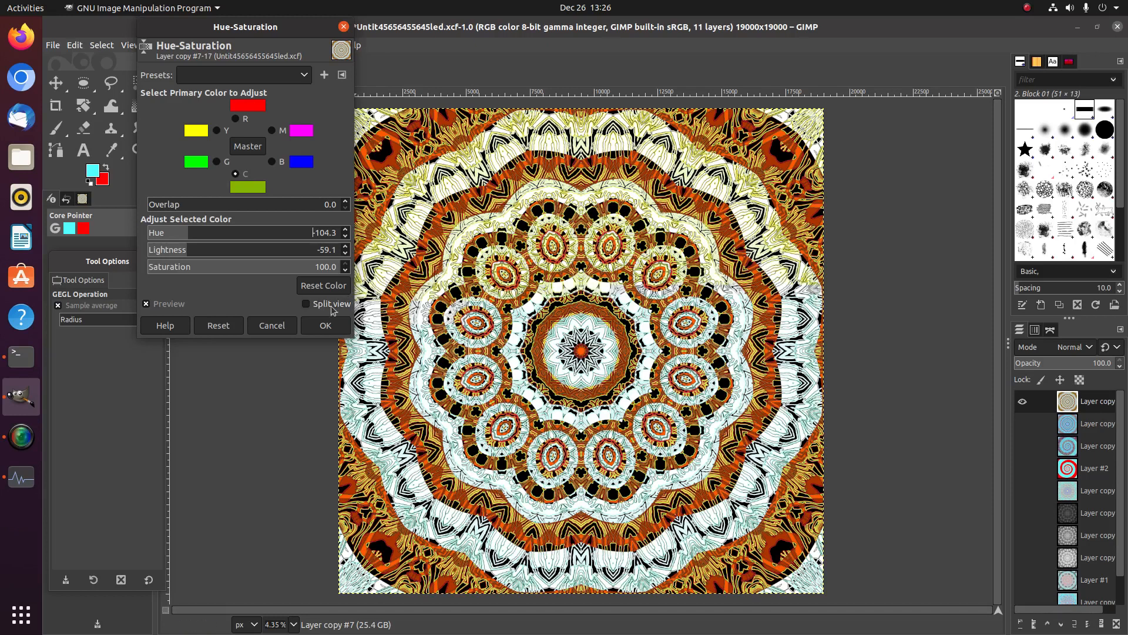
key(Return)
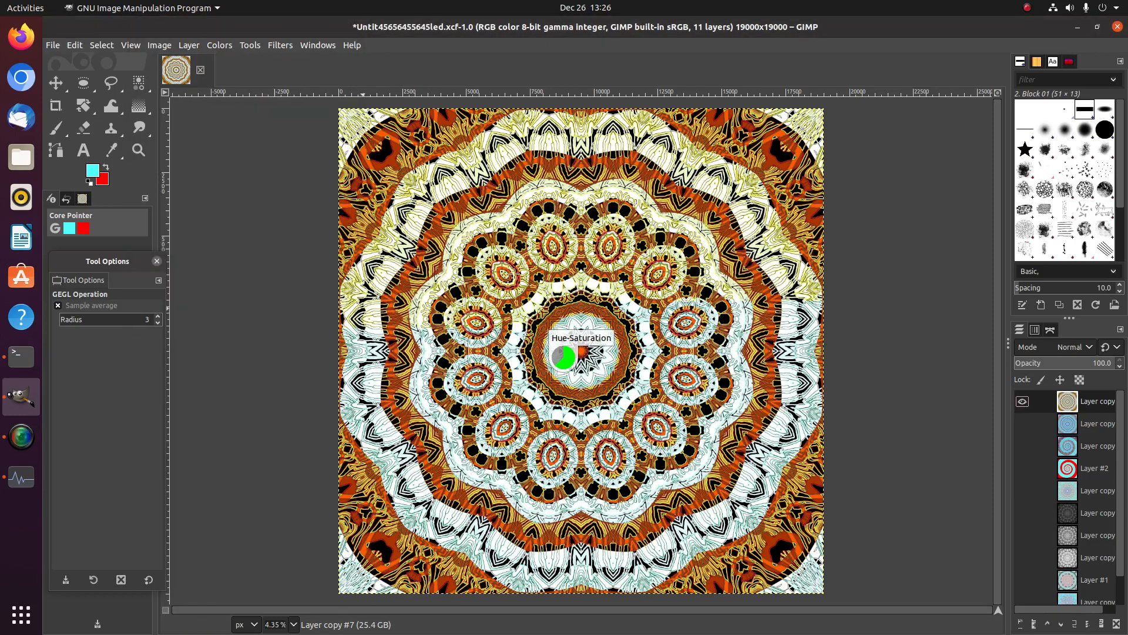
Step: Save the recolored kaleidoscope image to its existing XCF file
click(50, 44)
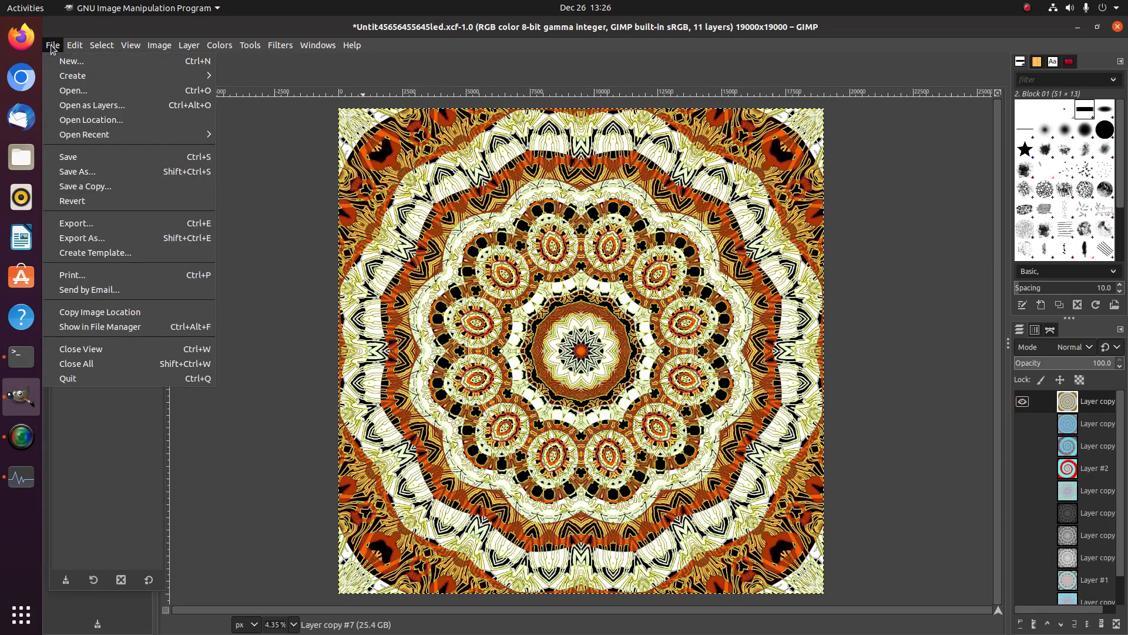
click(97, 158)
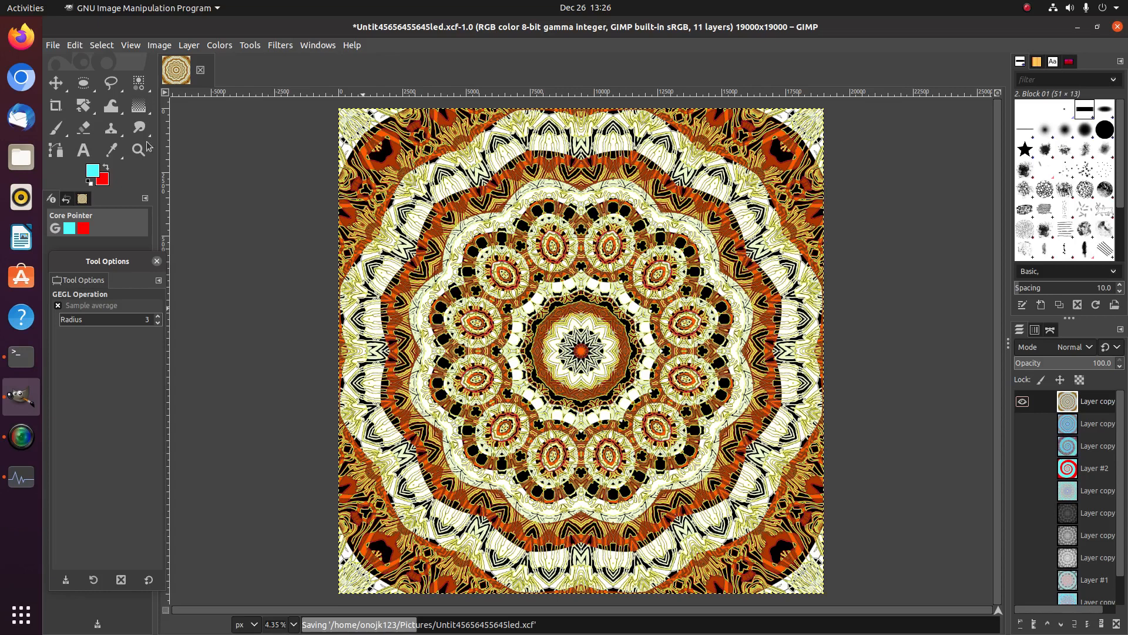
Step: Switch to Firefox and open randomwordgenerator.org
click(21, 36)
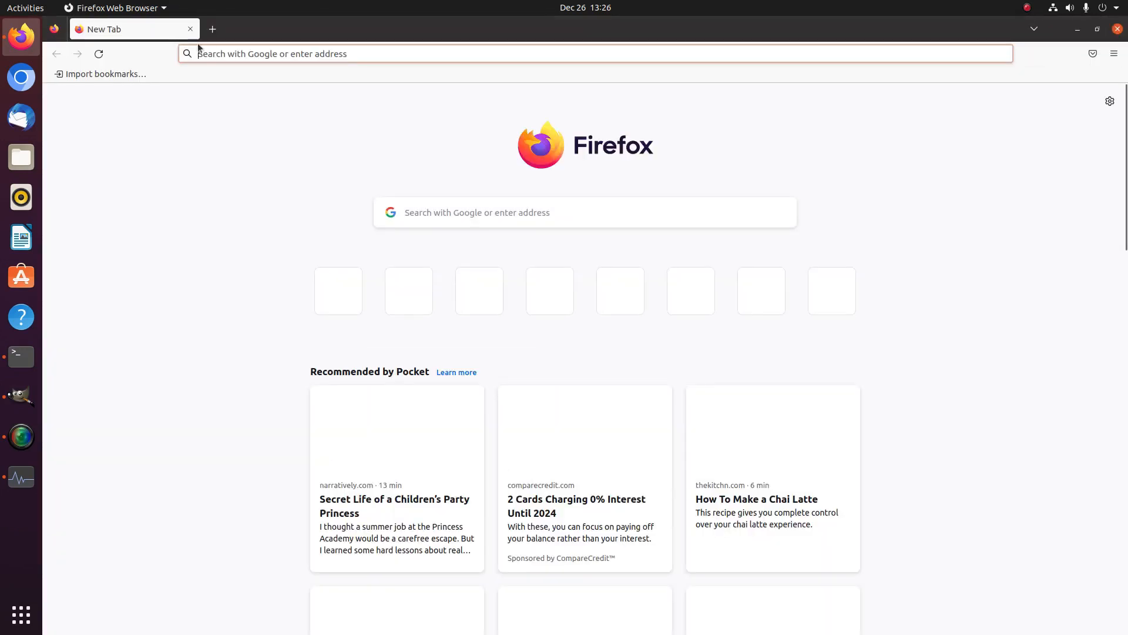
text(randomwordgenerator.org/)
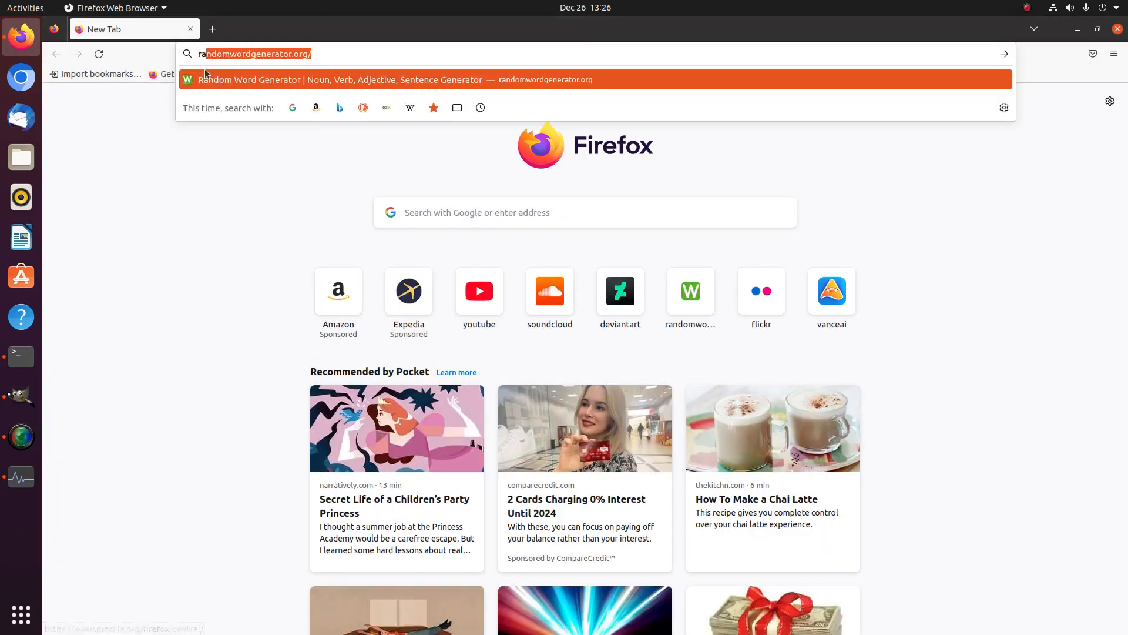
key(Return)
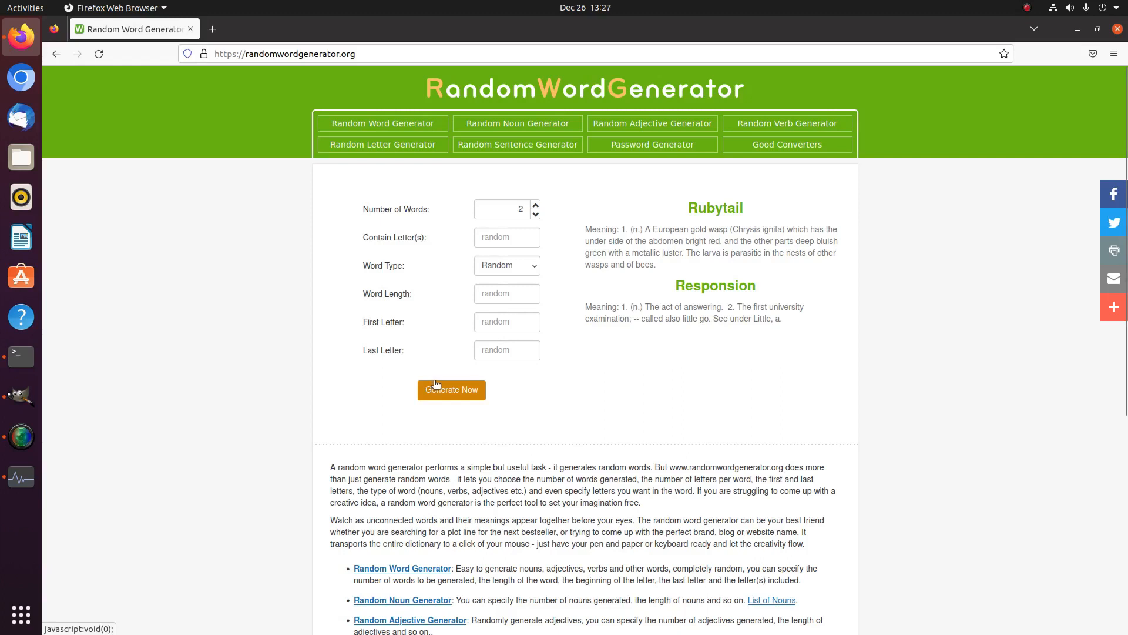
Step: Generate new pairs of random words three times and highlight "condition of being imperfect" in the meaning of Imperfection
click(444, 389)
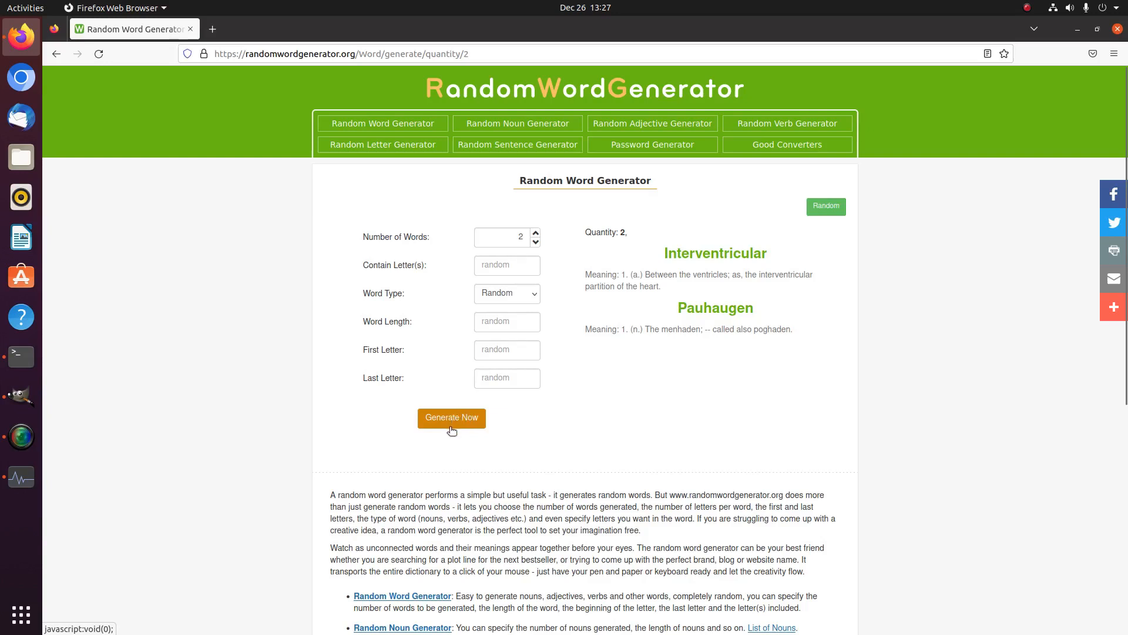
click(449, 423)
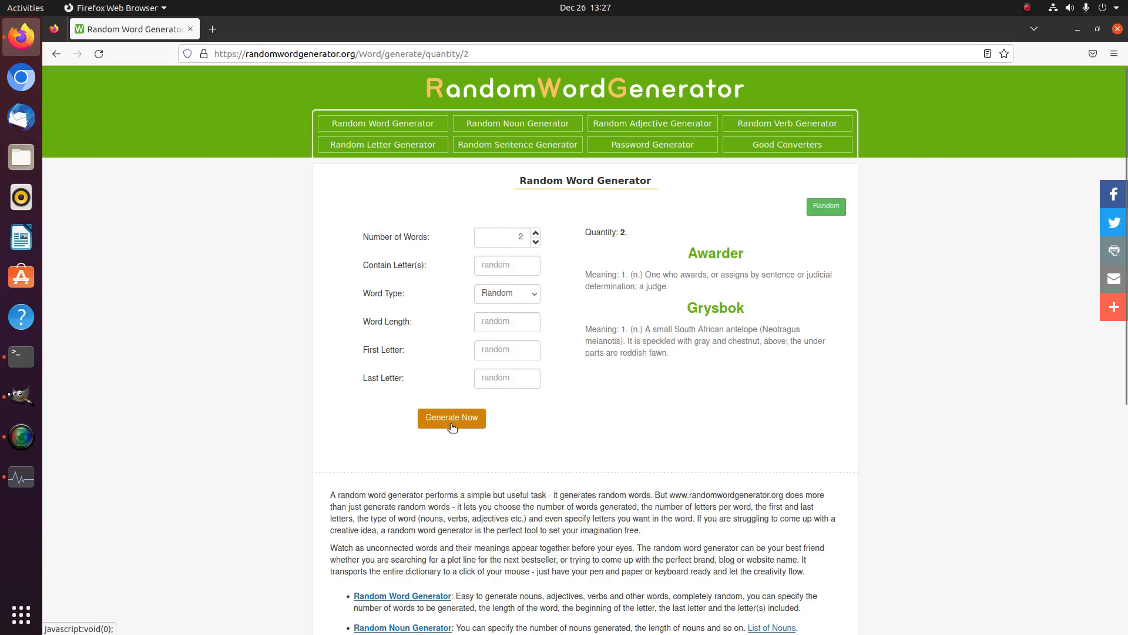
click(449, 427)
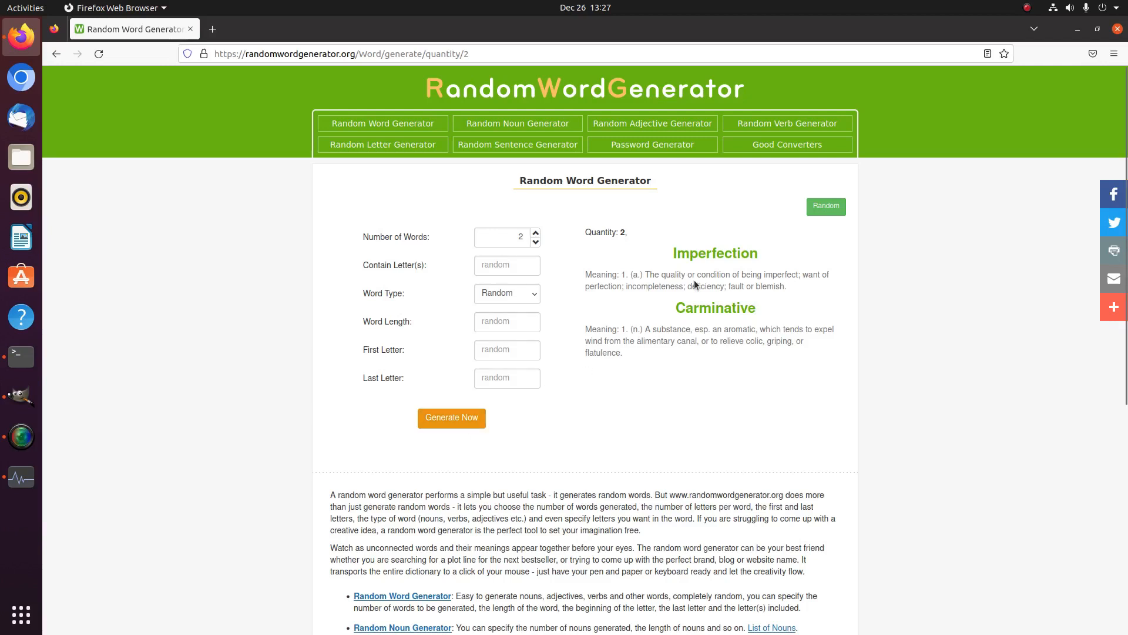
drag(698, 274, 796, 276)
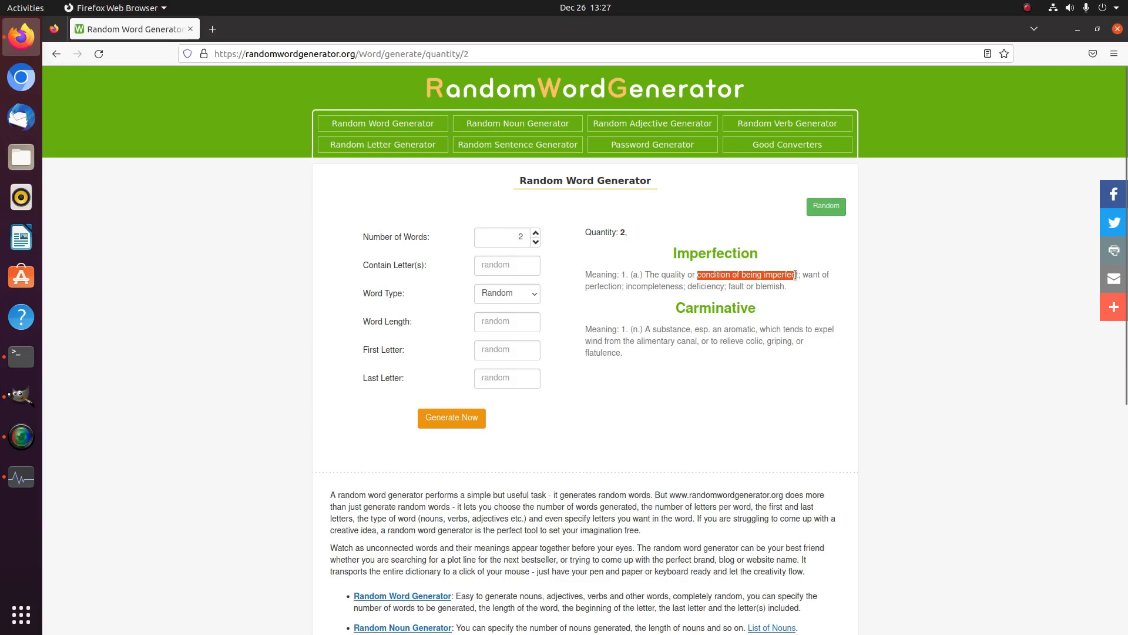
Step: Copy the highlighted phrase "condition of being imperfect" and switch back to GIMP
right_click(775, 276)
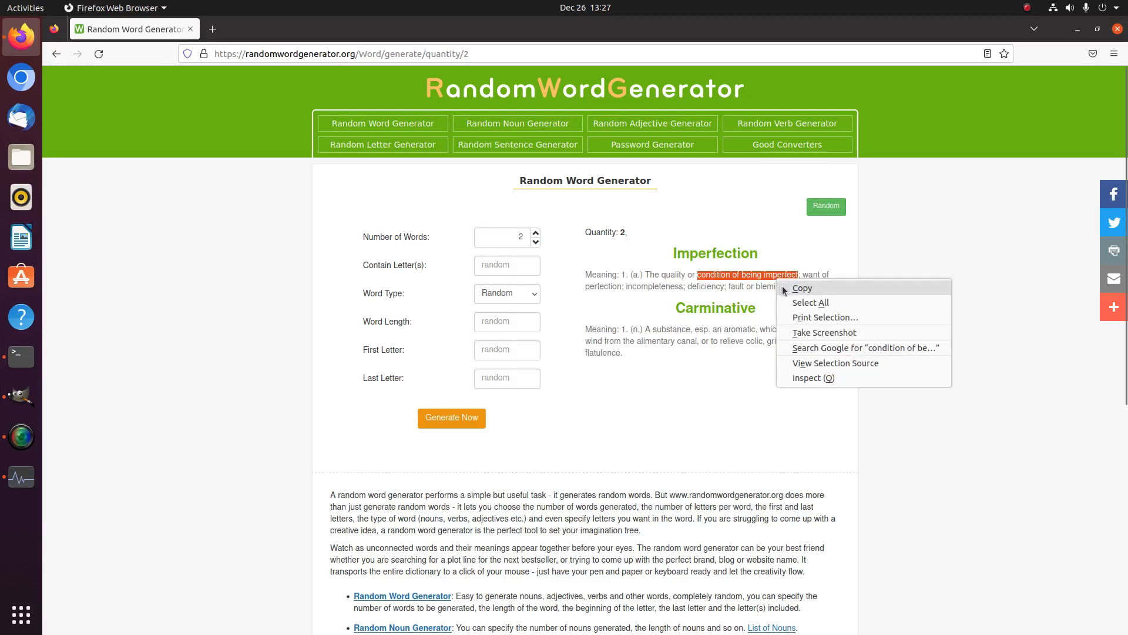
click(785, 289)
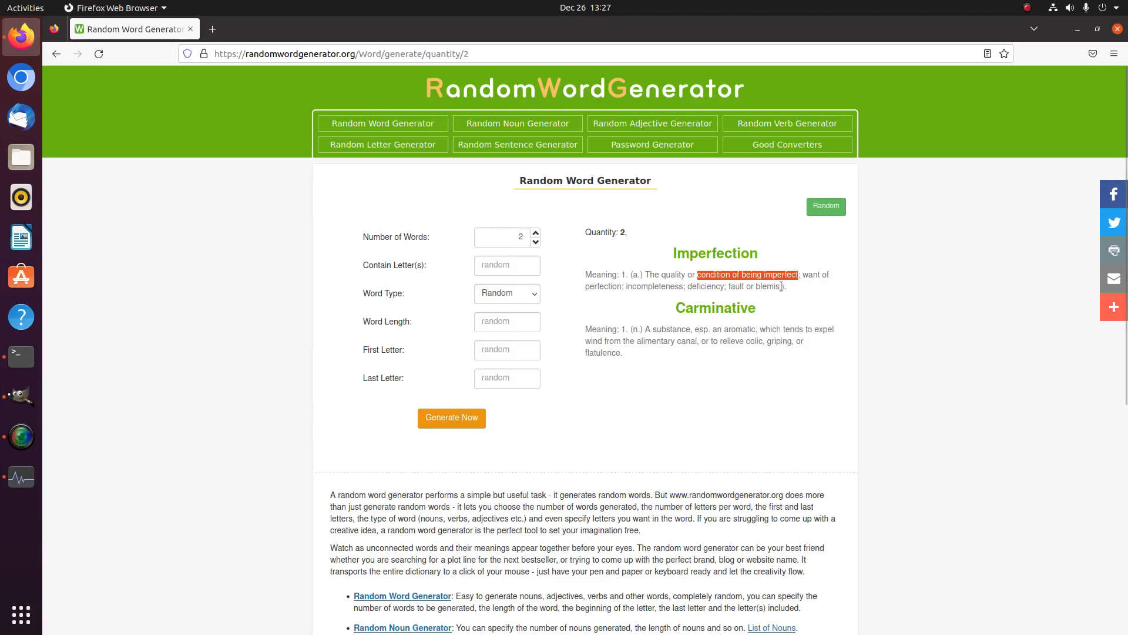
click(16, 401)
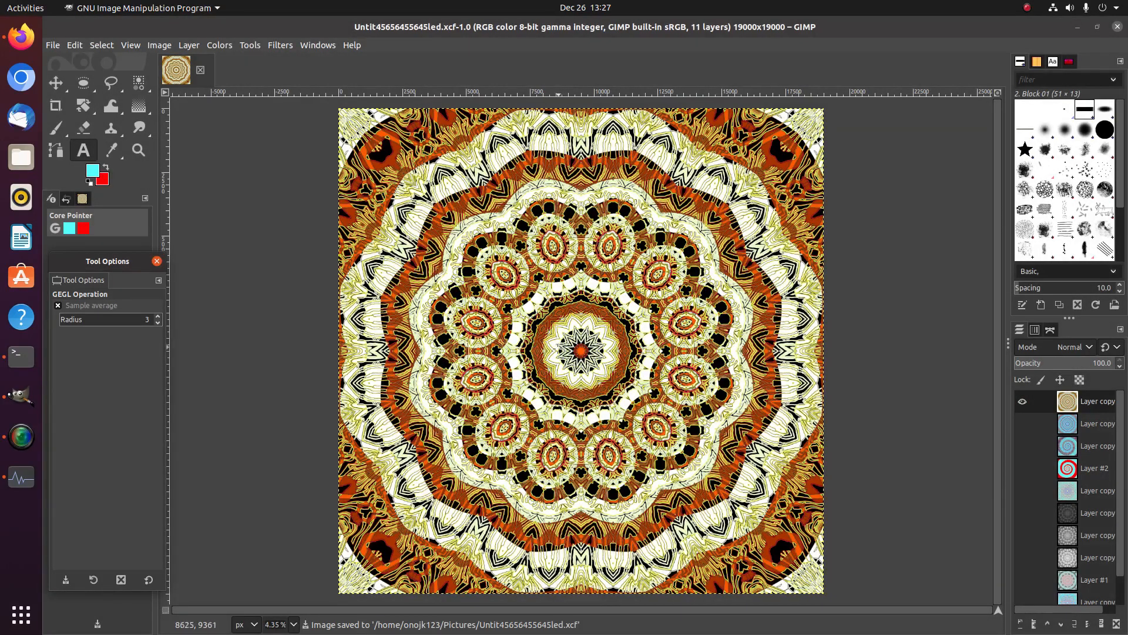
Step: Scale the kaleidoscope image to 14000 × 14000 pixels with cubic interpolation
click(167, 47)
click(203, 209)
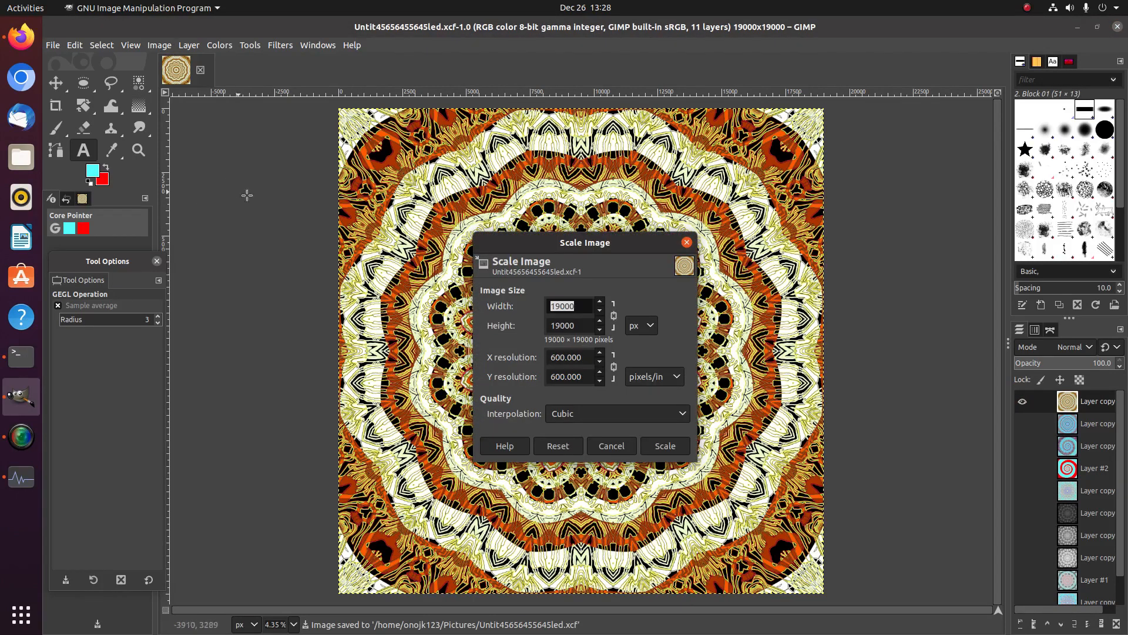
text(14)
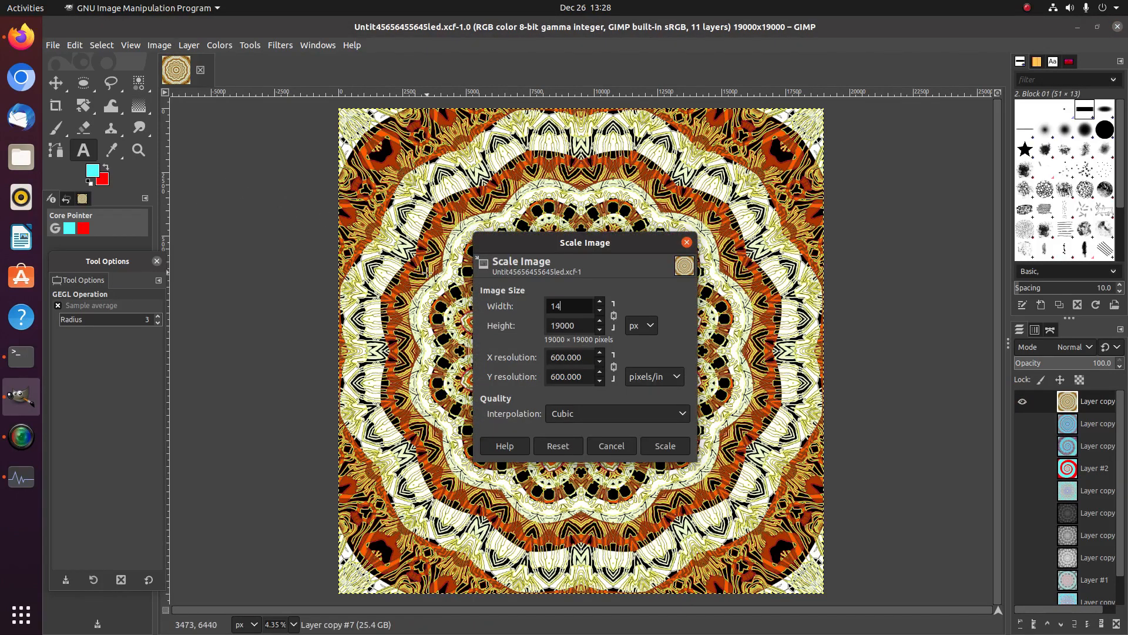
text(000)
click(577, 322)
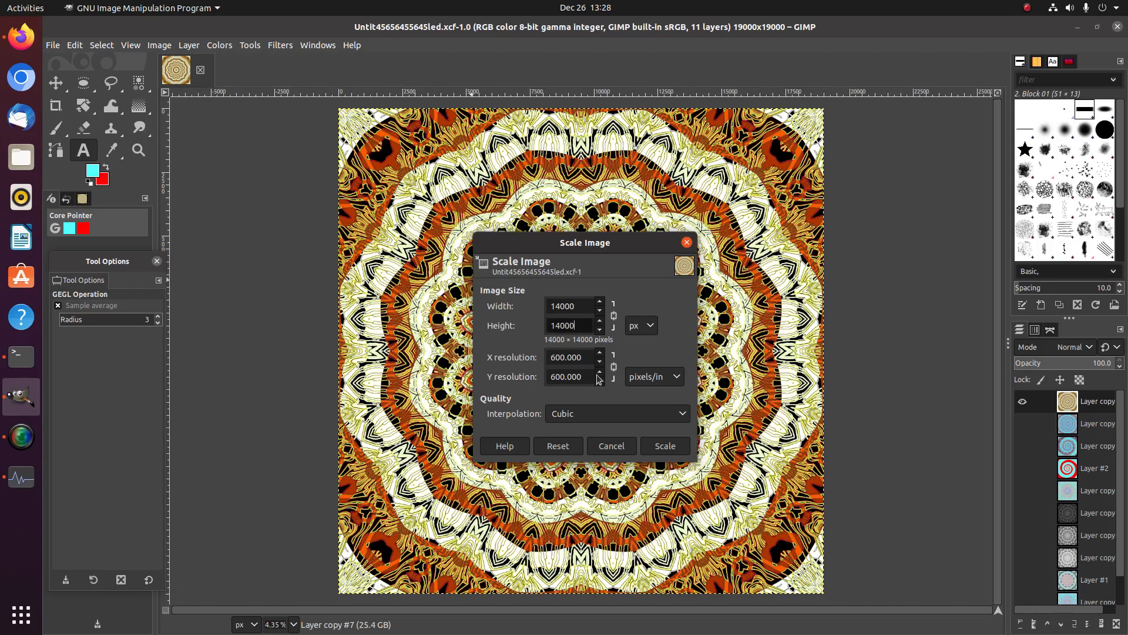
click(666, 446)
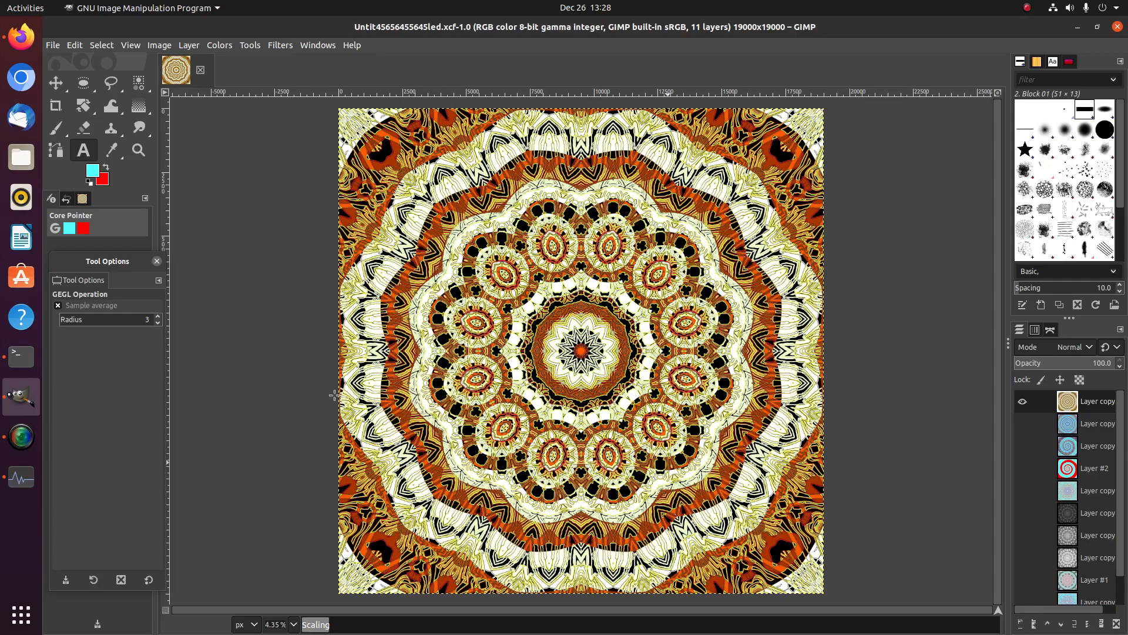
Step: Browse the published DeviantArt artworks in Firefox, viewing pieces such as Of A Flower, Timeful, Spinner and Beholden enlarged
click(21, 396)
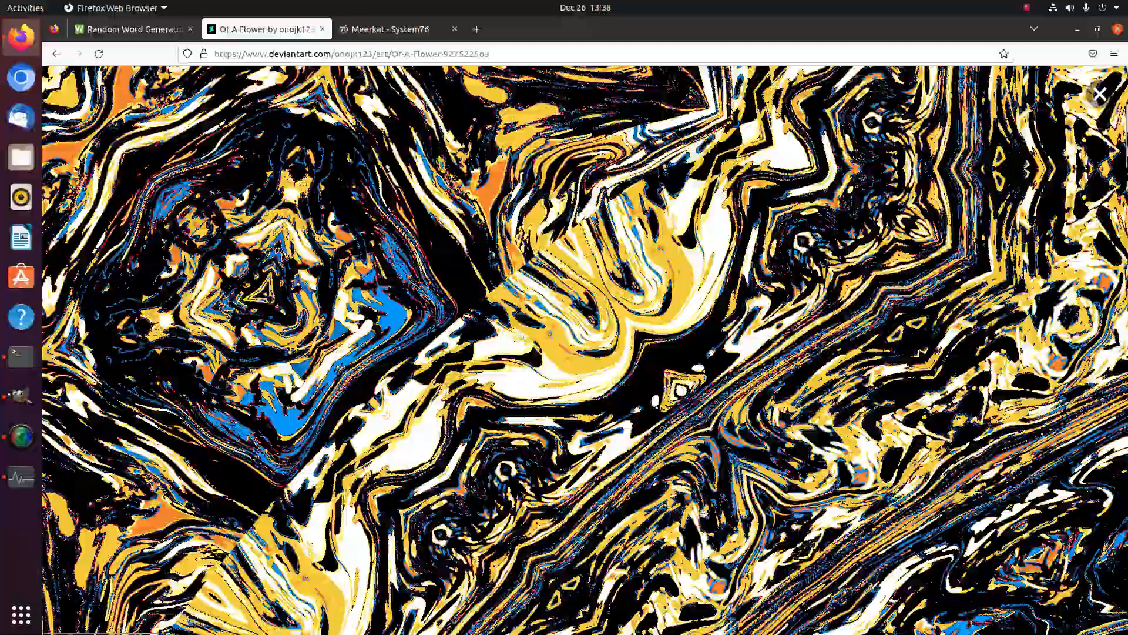
scroll(585, 350, down, 10)
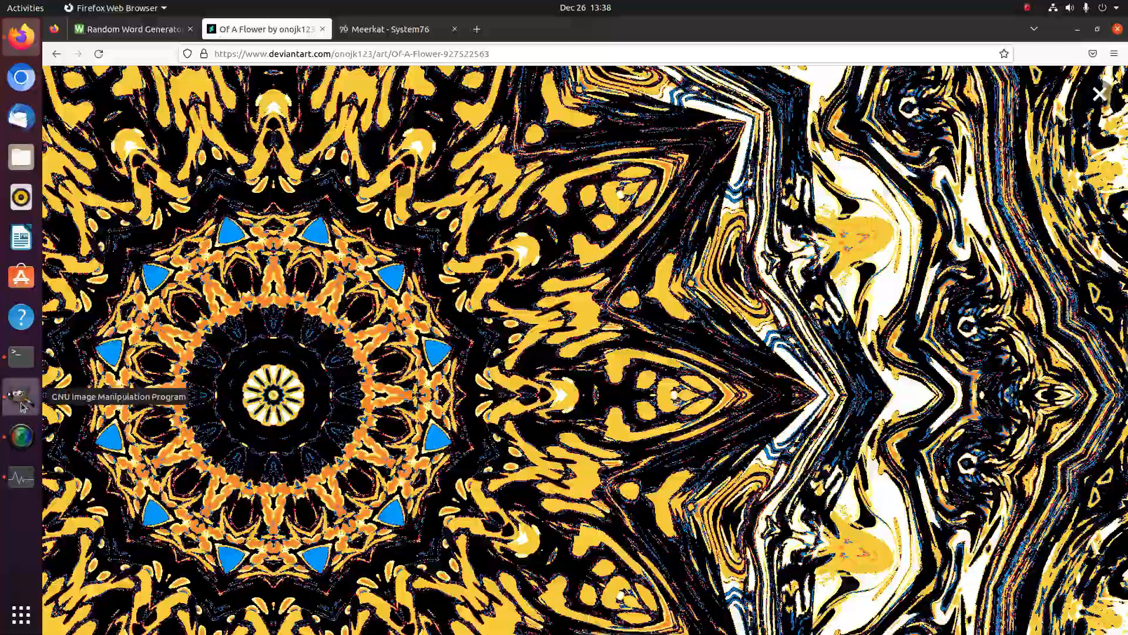
click(20, 396)
click(21, 476)
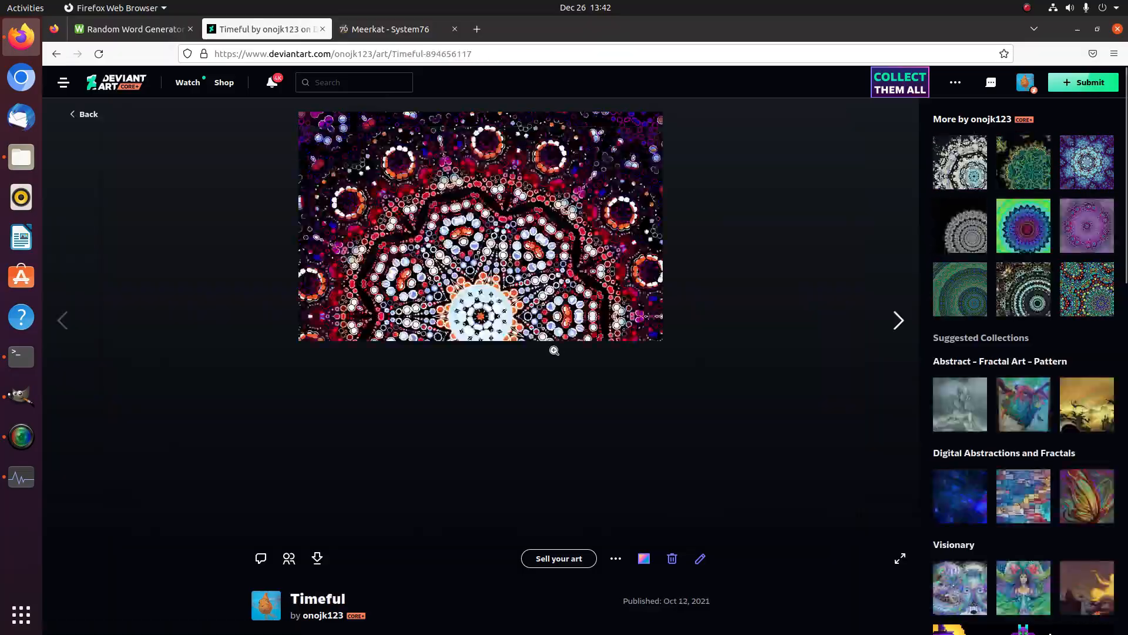
click(551, 350)
key(Escape)
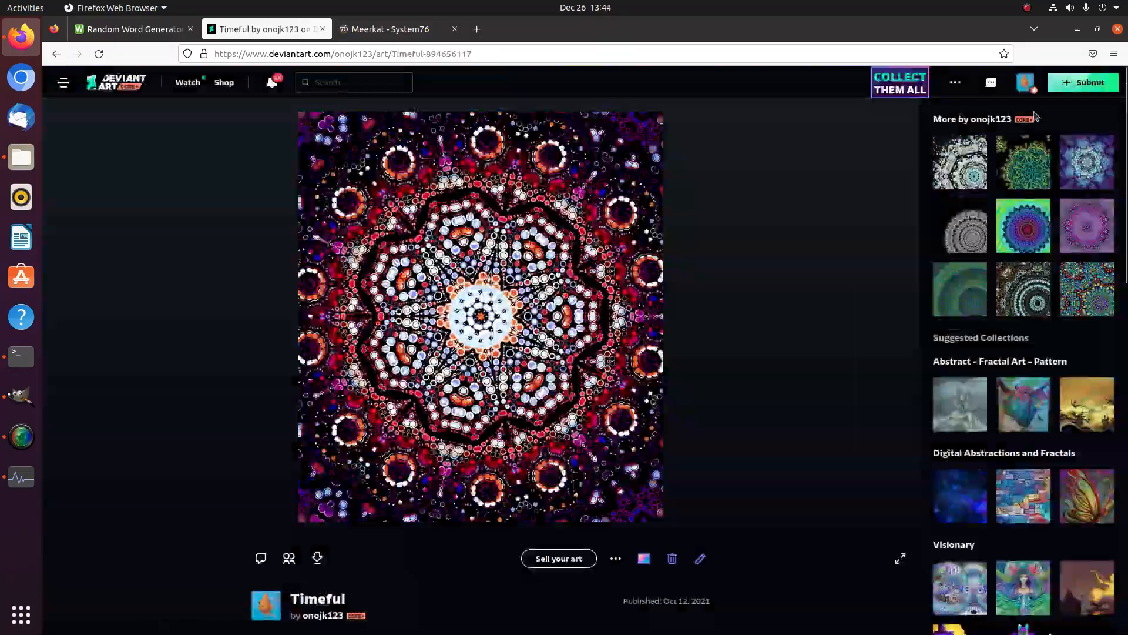
click(1023, 289)
click(504, 322)
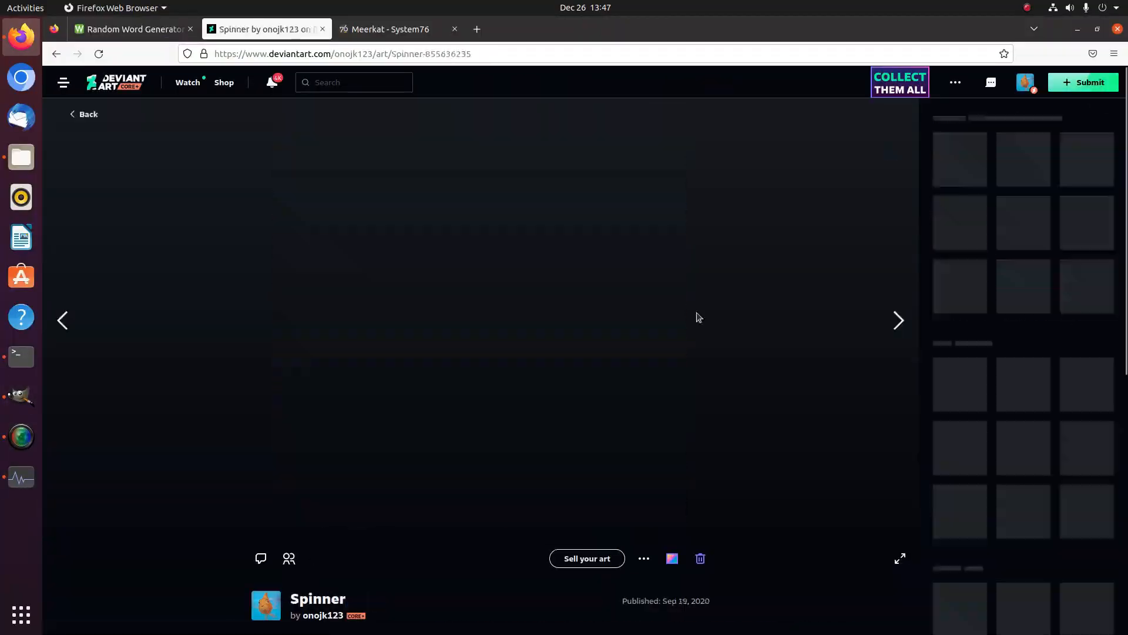
click(471, 349)
click(471, 349)
key(Escape)
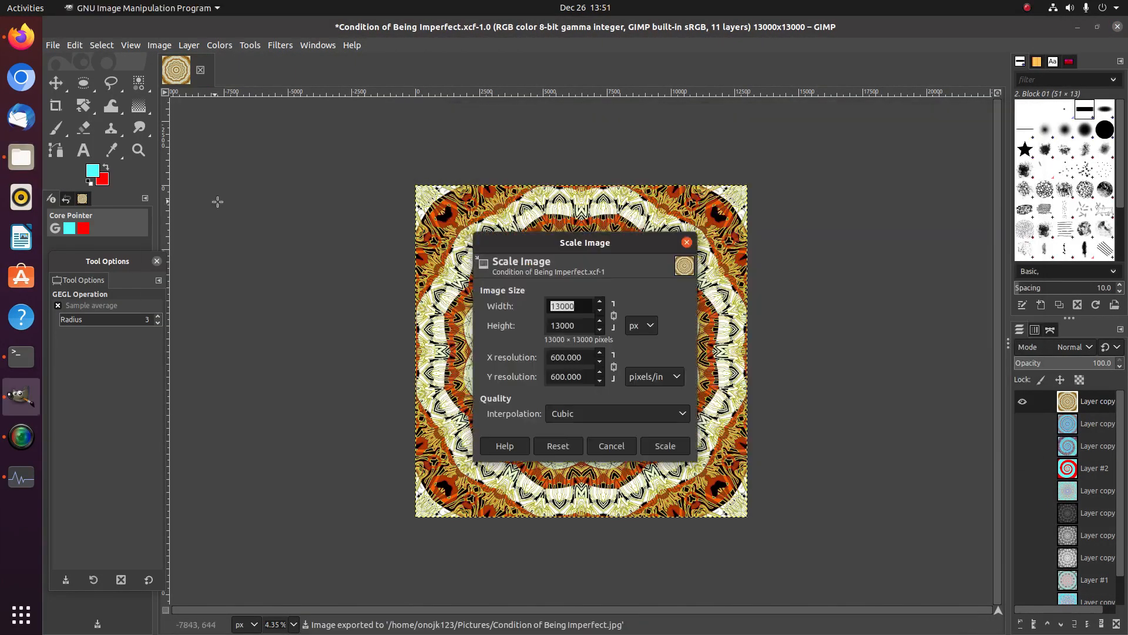
click(599, 445)
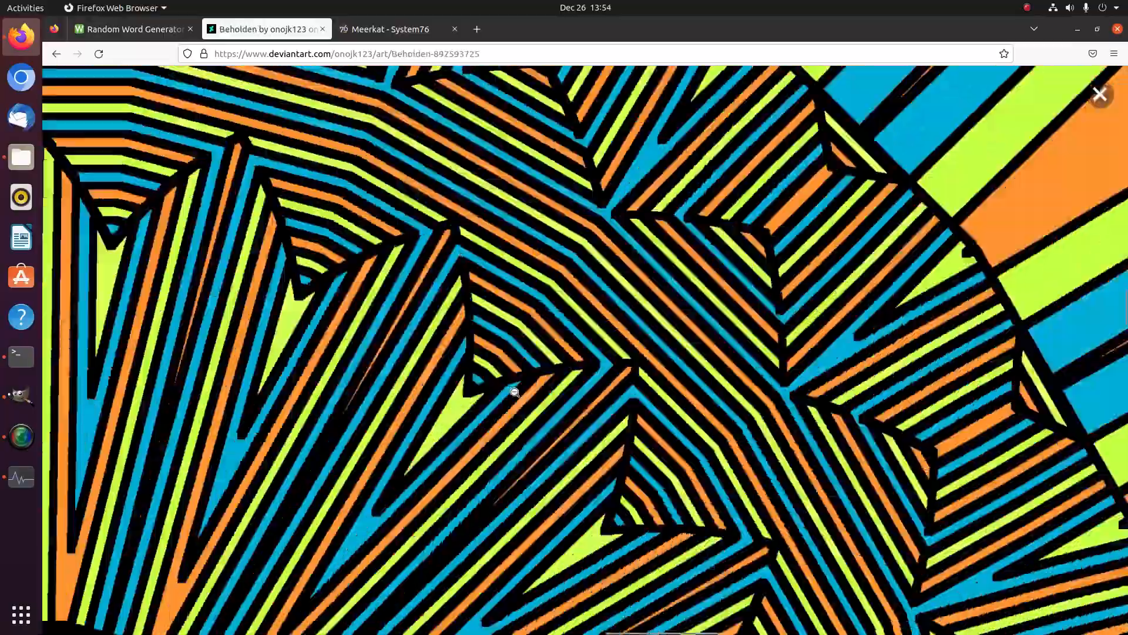
click(515, 392)
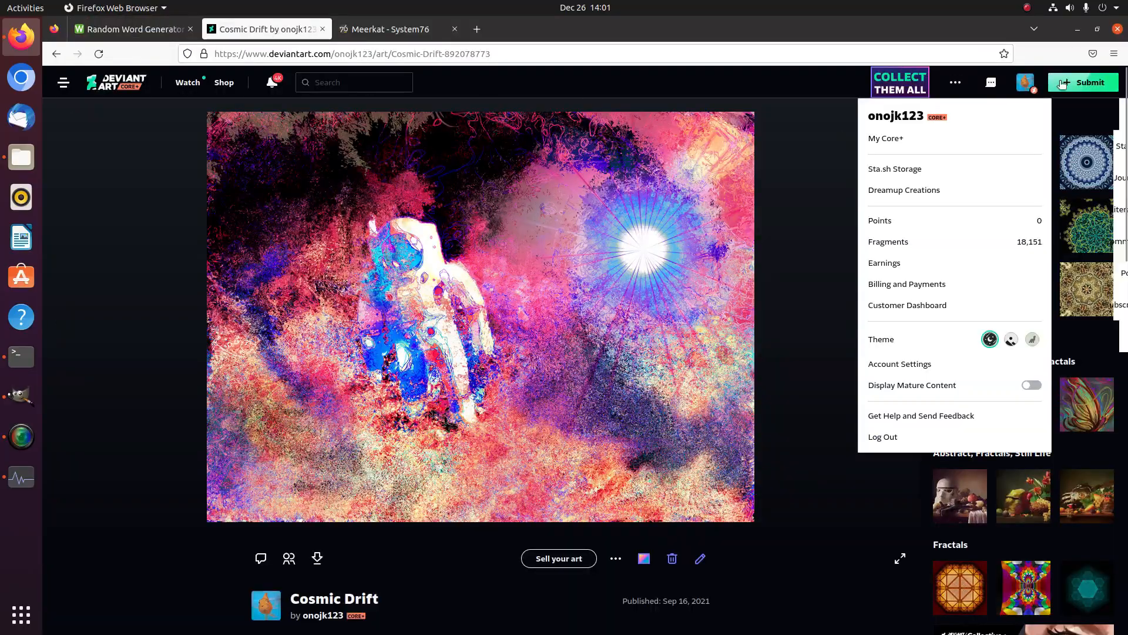
Step: Start a new DeviantArt submission and upload Condition of Being Imperfect.jpg from the Pictures folder
mouse_move(1057, 85)
click(1058, 114)
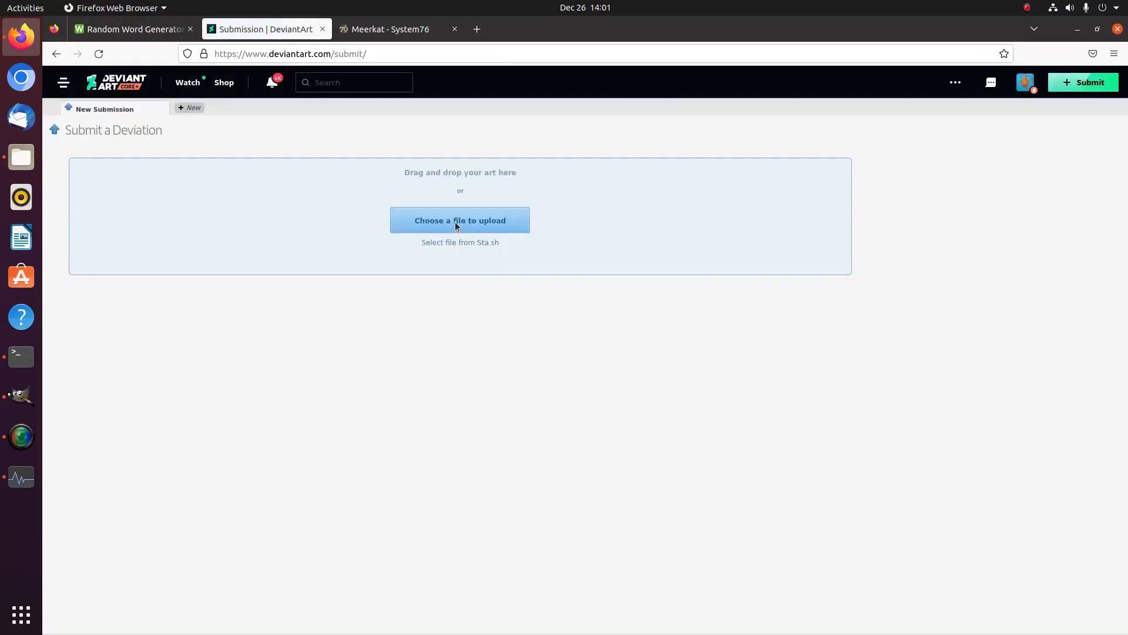
click(456, 226)
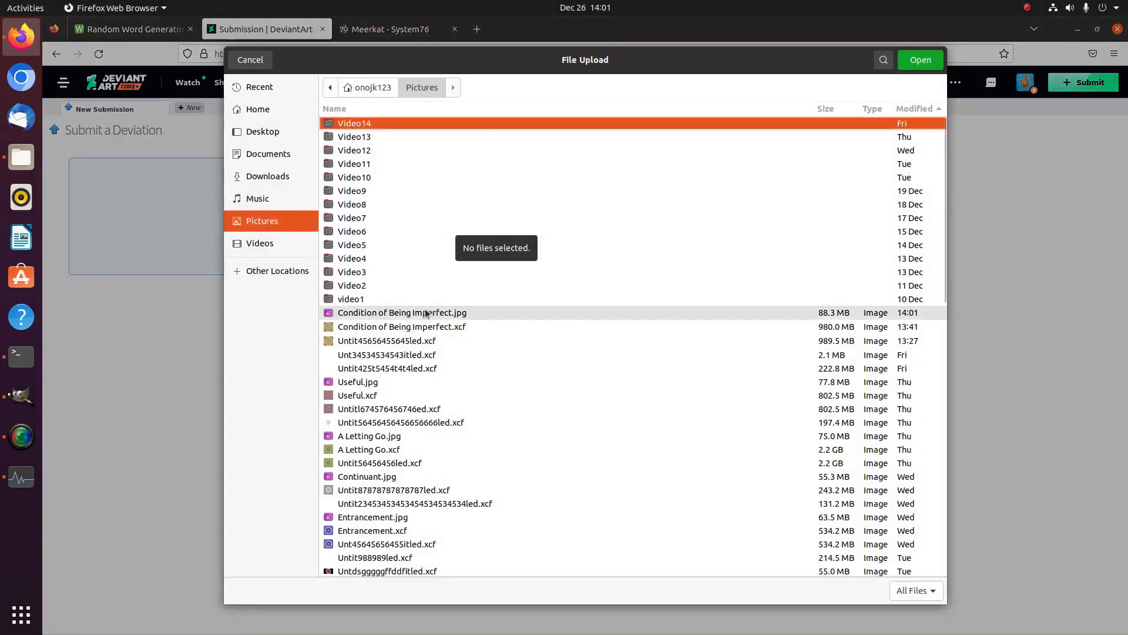
double_click(414, 312)
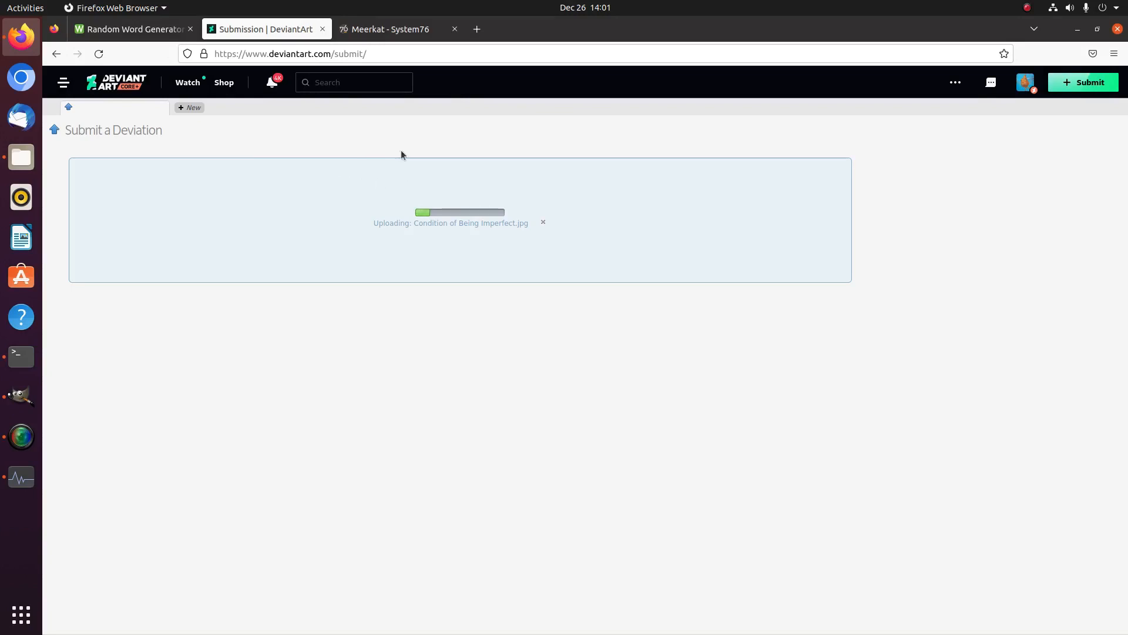
Step: Open the account's profile in a new tab, open the Useful artwork from its featured gallery, and check the upload progress
click(1024, 83)
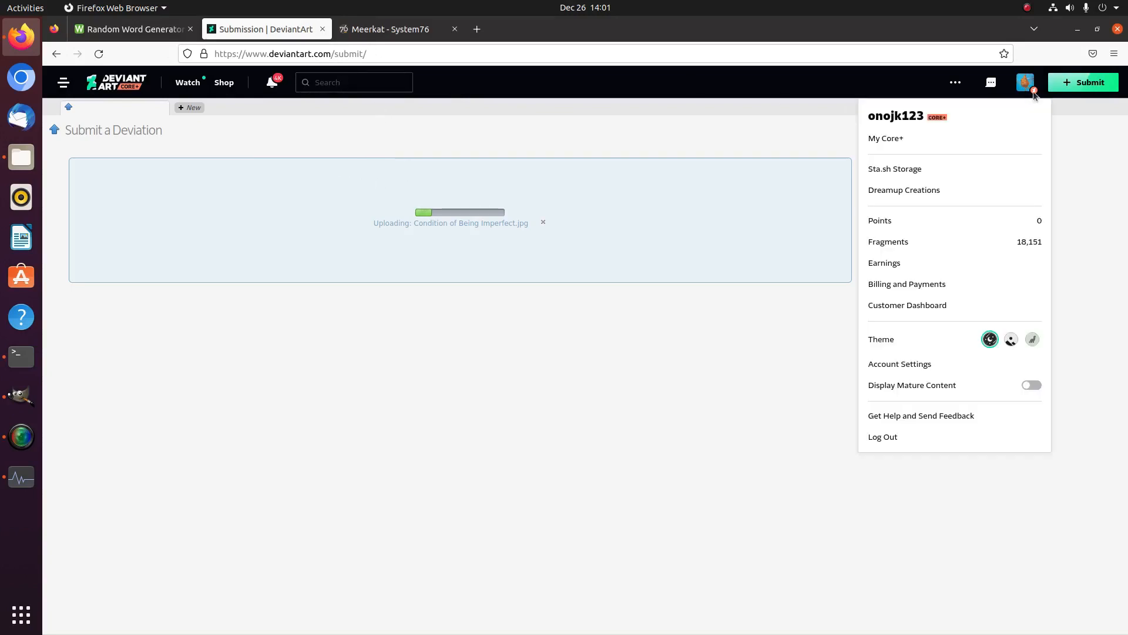
right_click(893, 114)
click(897, 118)
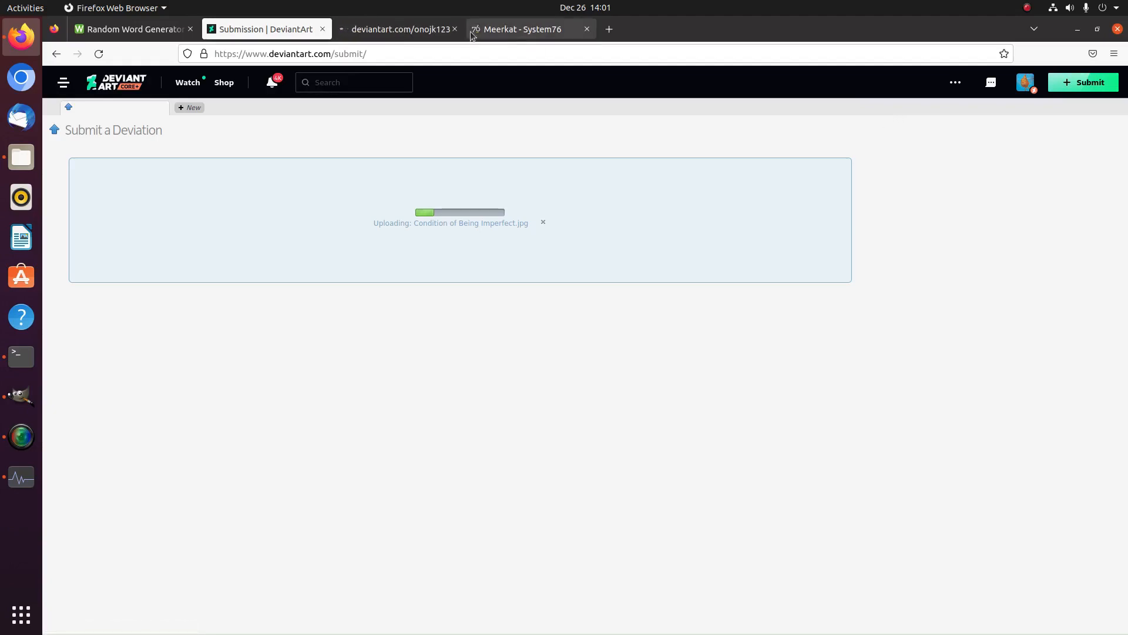
click(385, 27)
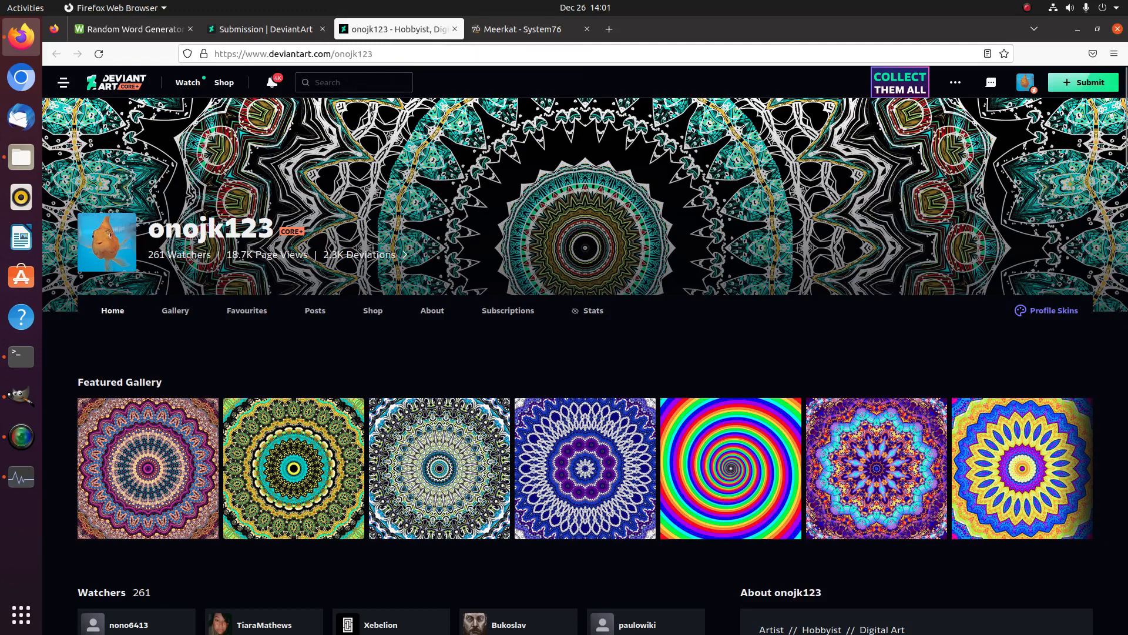
click(154, 424)
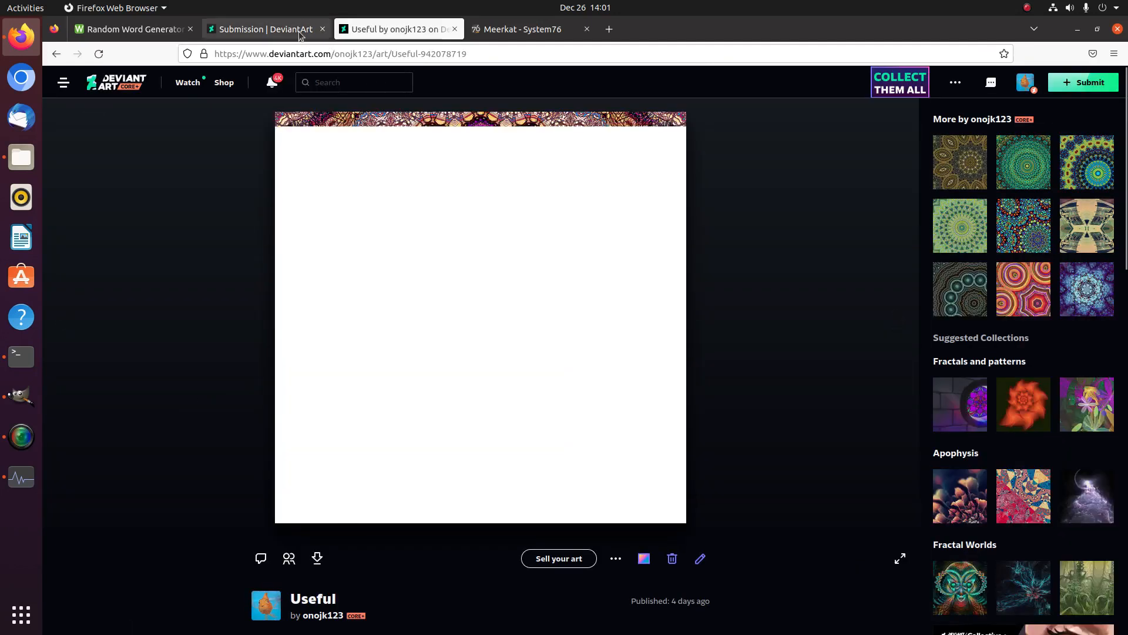
click(299, 33)
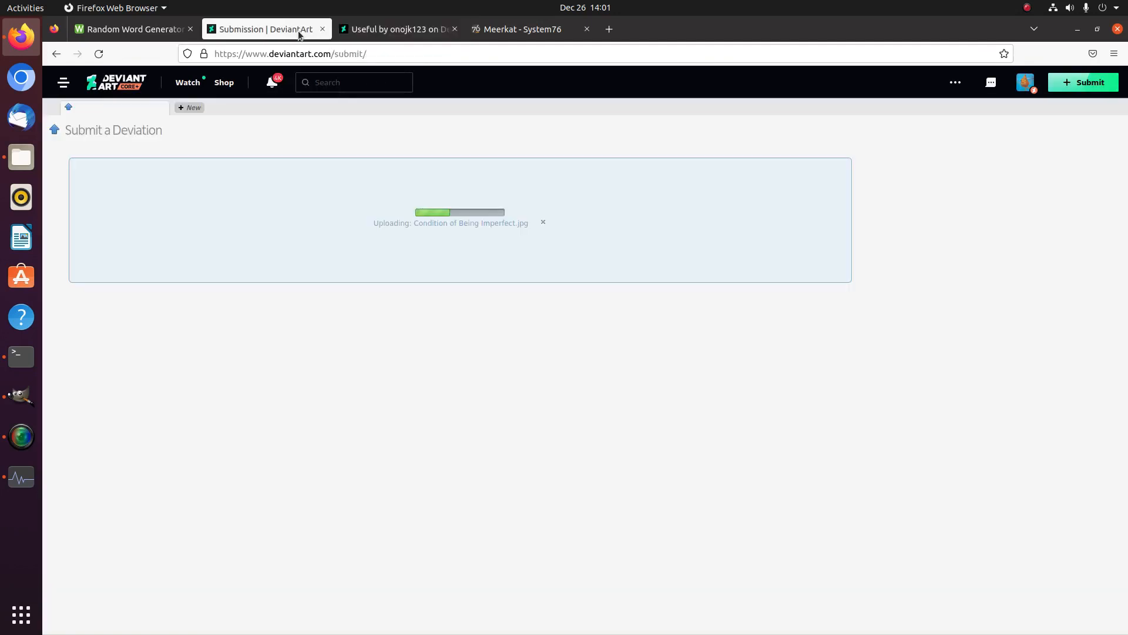
click(386, 30)
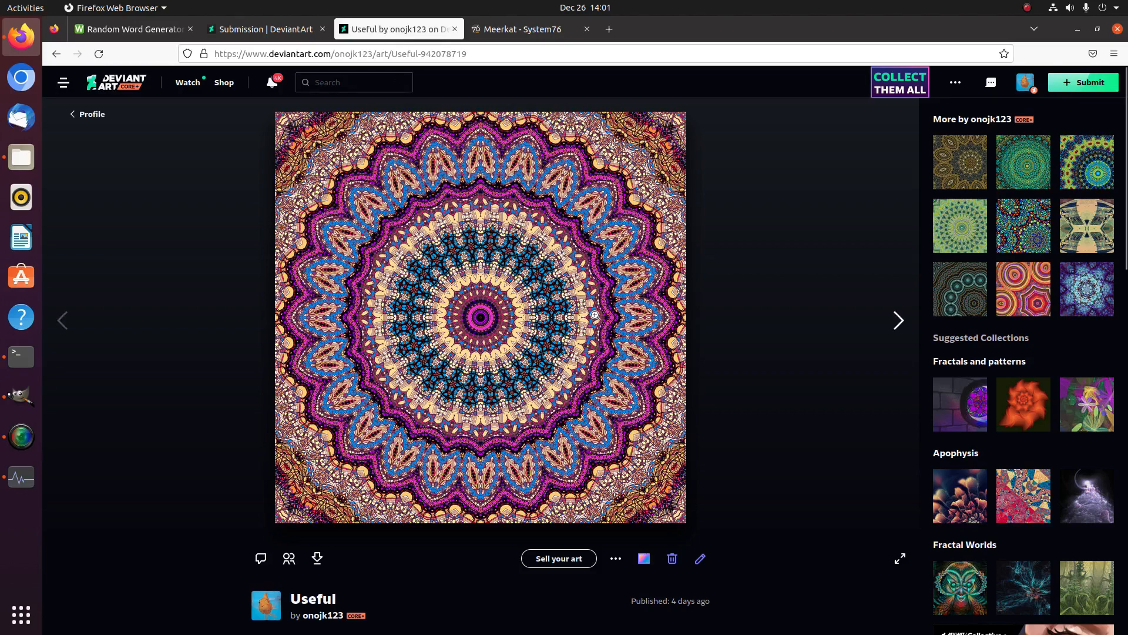
Step: Expand the complete tag list of the Useful artwork and copy all its tags, from colorful to art
scroll(612, 292, down, 6)
scroll(612, 292, down, 2)
scroll(608, 282, up, 4)
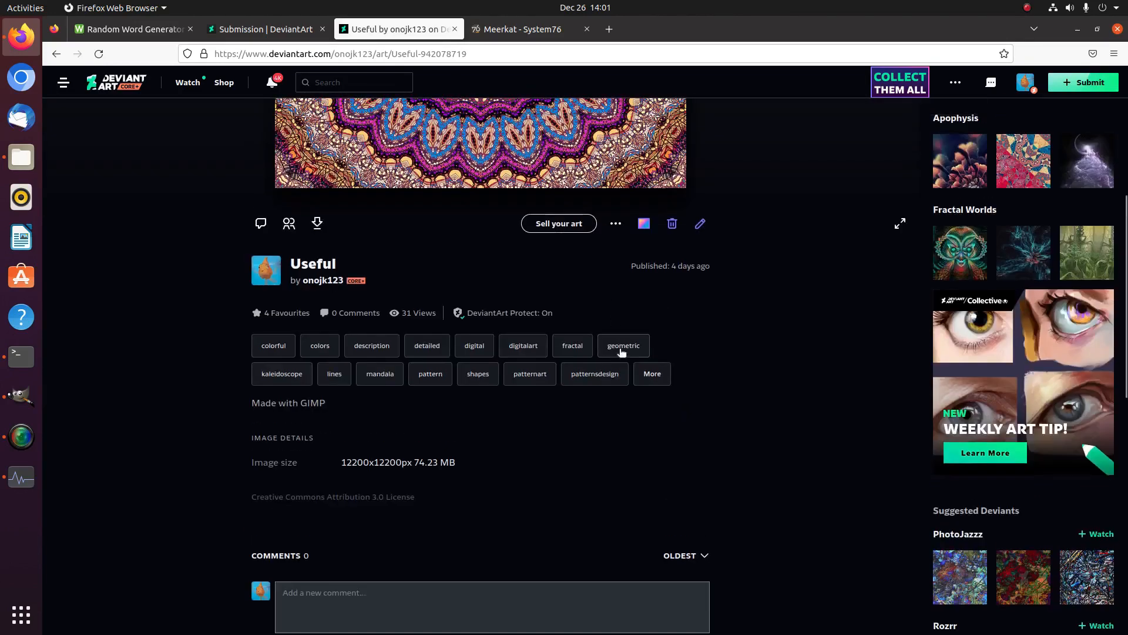
click(651, 374)
drag(660, 378, 262, 337)
key(ctrl+c)
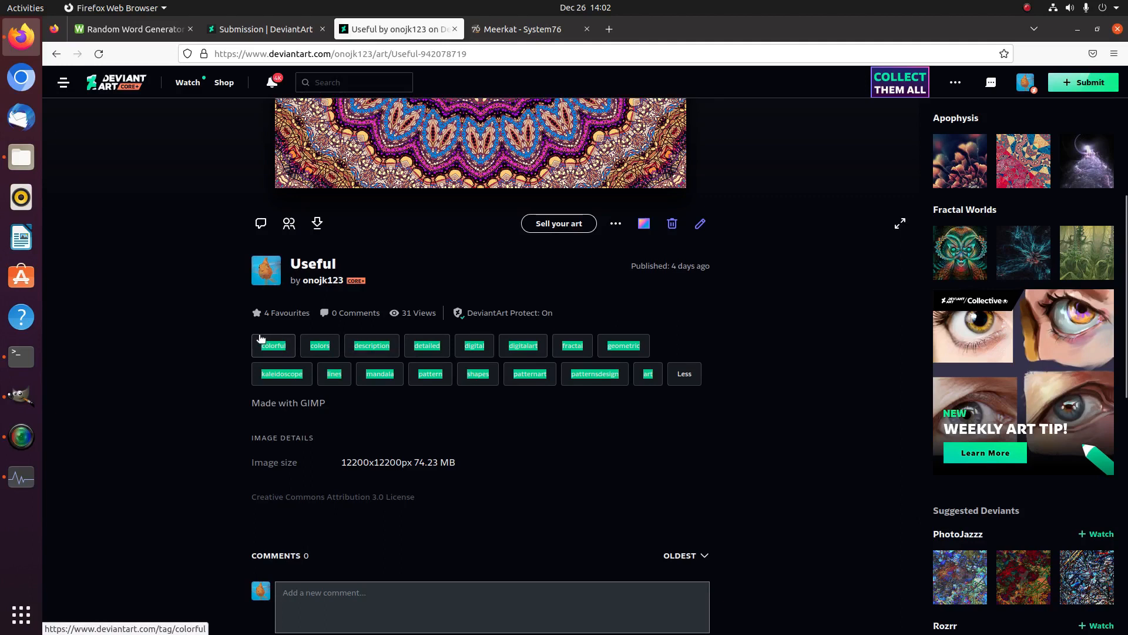
Step: Set the new submission's display size to Original (12700 × 12700 pixels) and paste the copied tags into its tags field
click(274, 28)
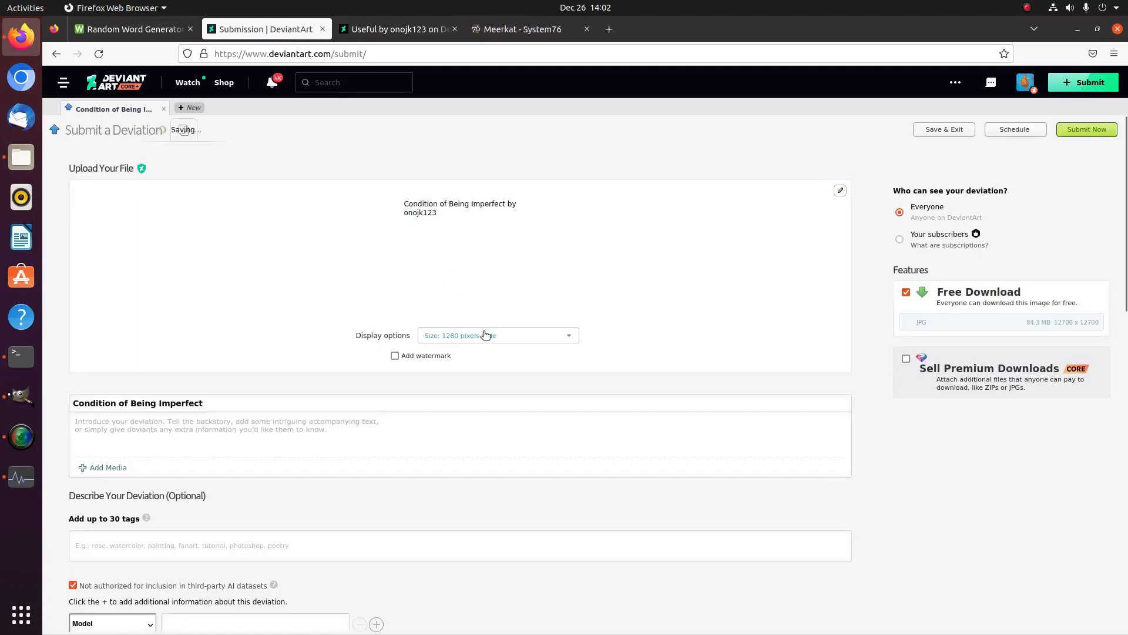
click(485, 334)
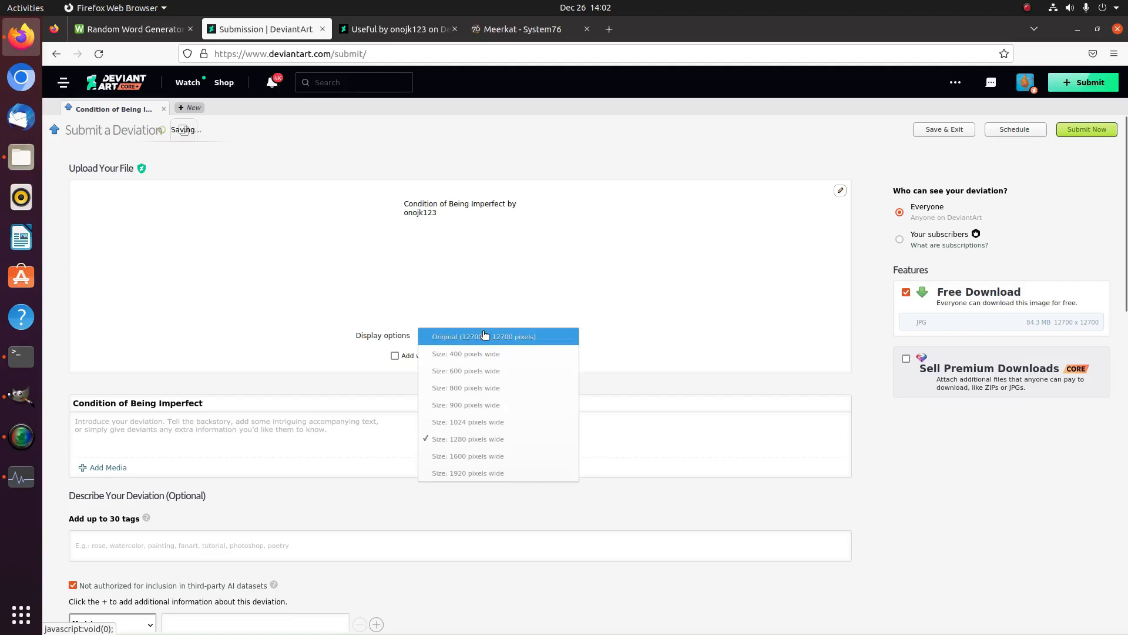
click(485, 335)
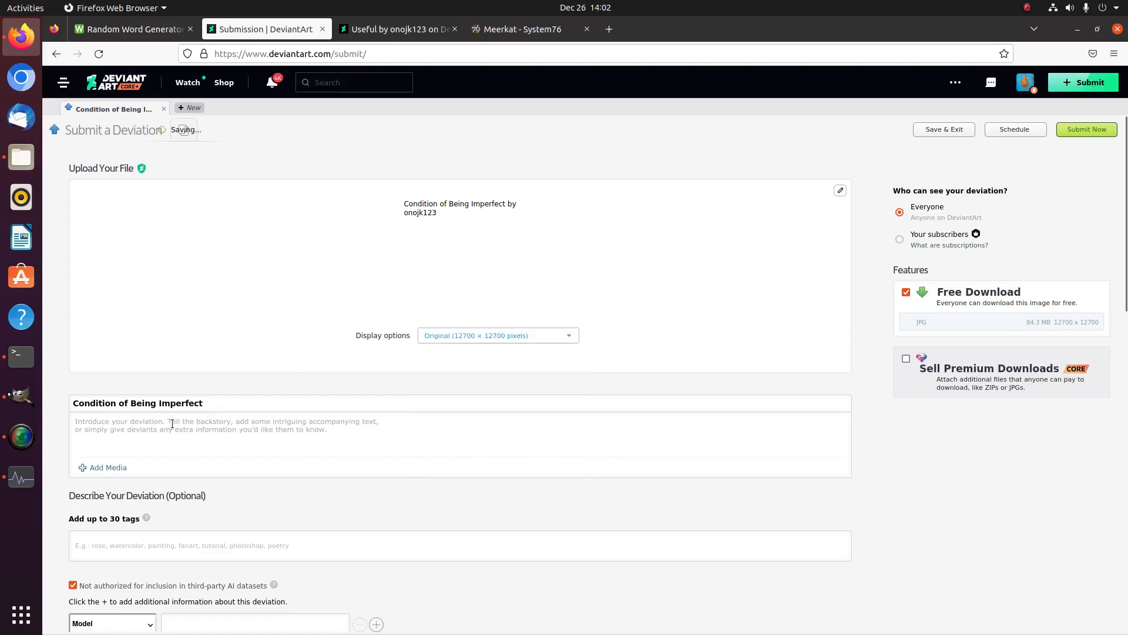
click(183, 544)
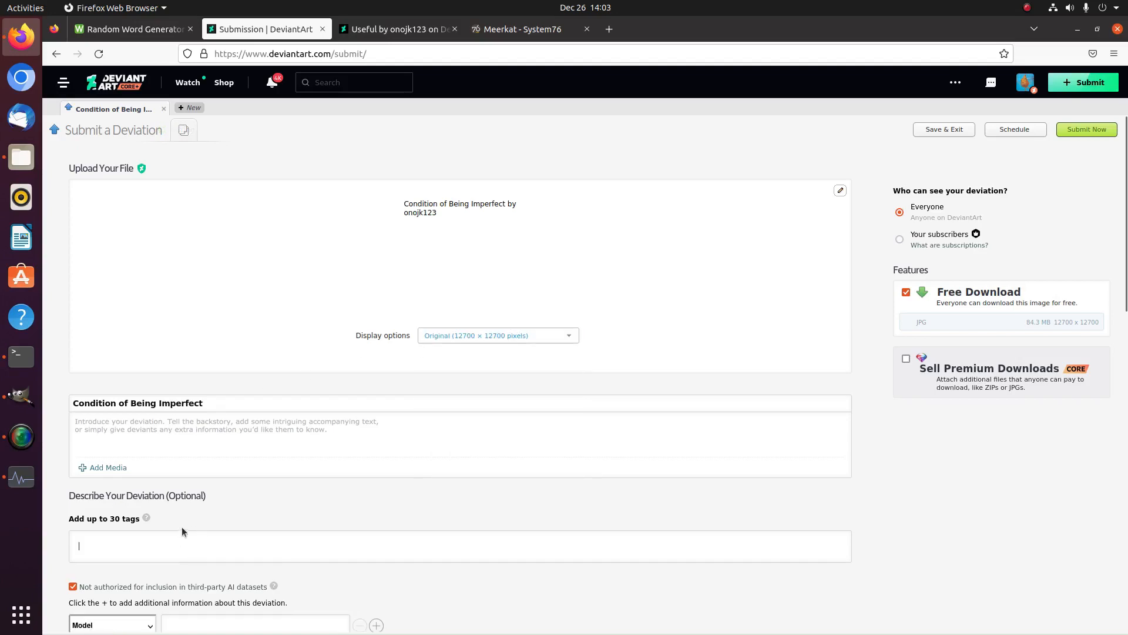
key(ctrl+v)
Step: Copy the description "Made with GIMP" from the Useful artwork and paste it as the new submission's description
click(359, 31)
drag(336, 405, 251, 403)
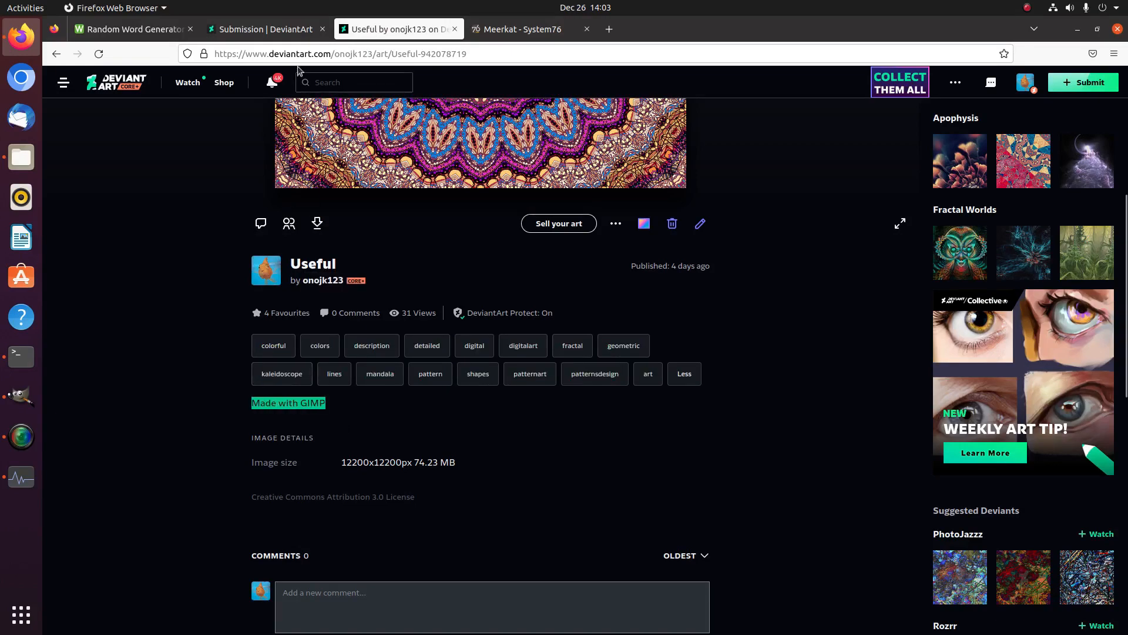
key(ctrl+c)
click(268, 30)
click(247, 421)
key(ctrl+v)
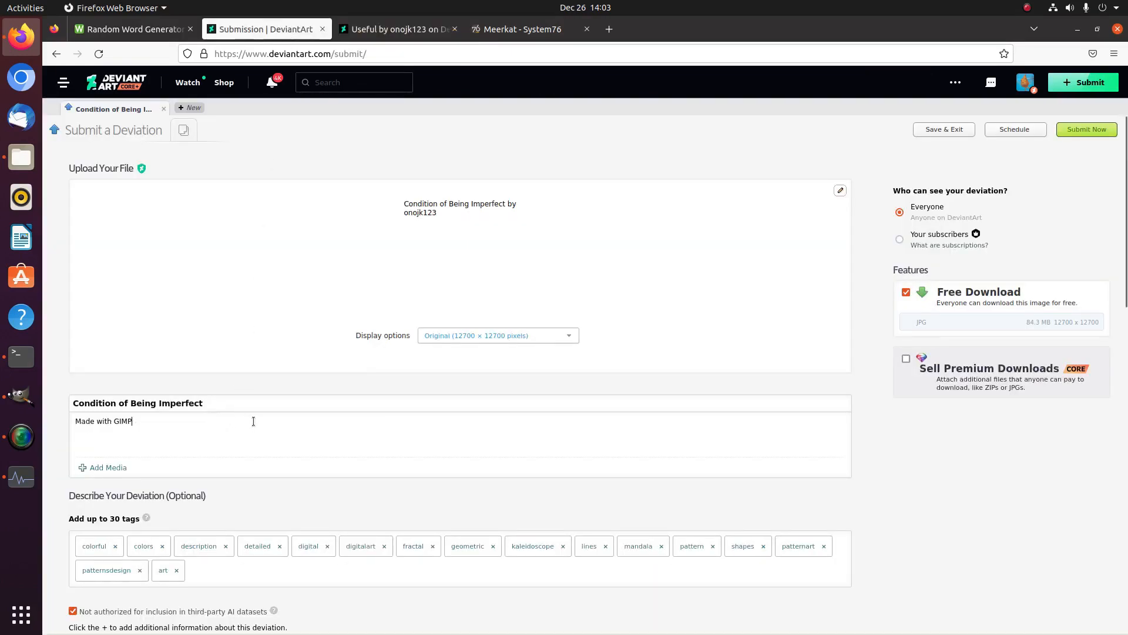
Step: Add the submission to the Full Frame Patterns gallery and review the filled-in form
scroll(898, 457, down, 7)
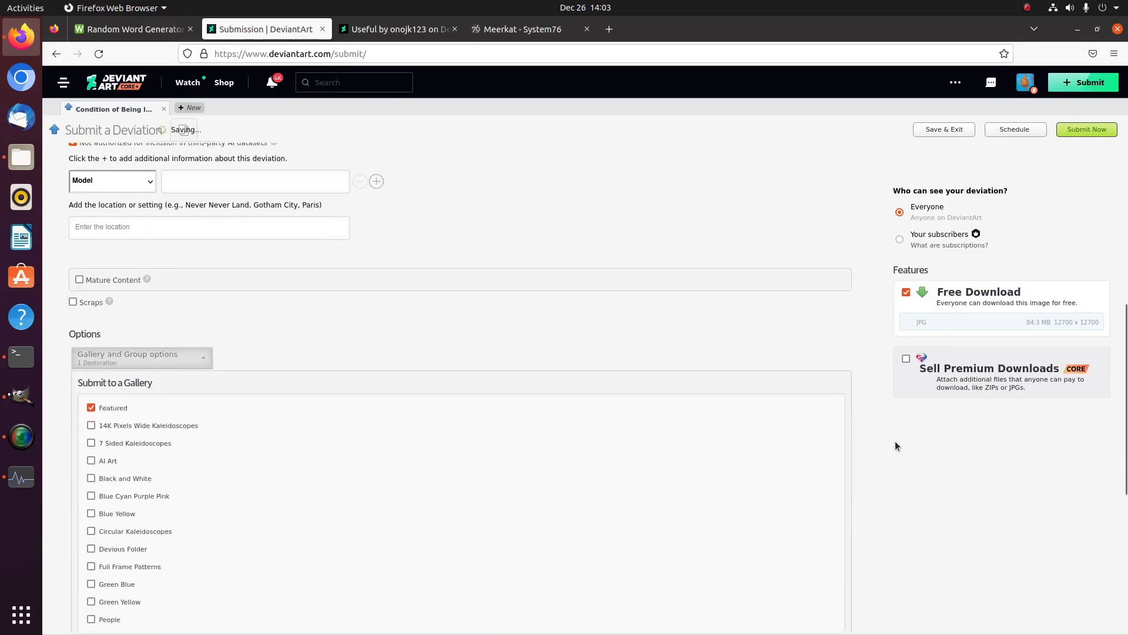
scroll(900, 445, down, 2)
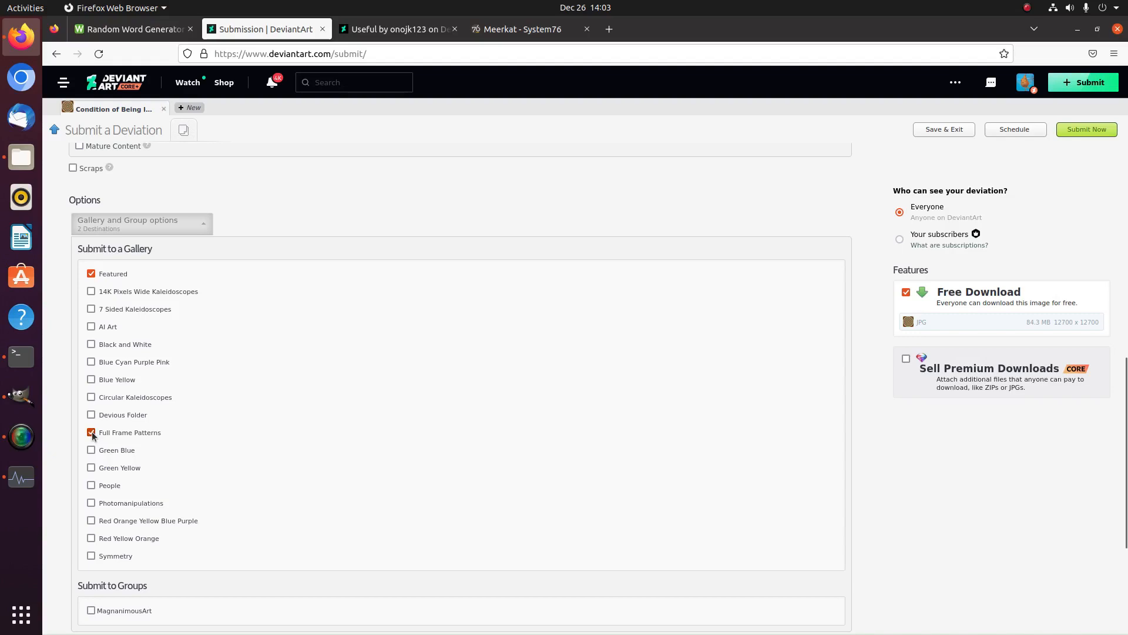
scroll(452, 415, down, 3)
scroll(490, 426, up, 8)
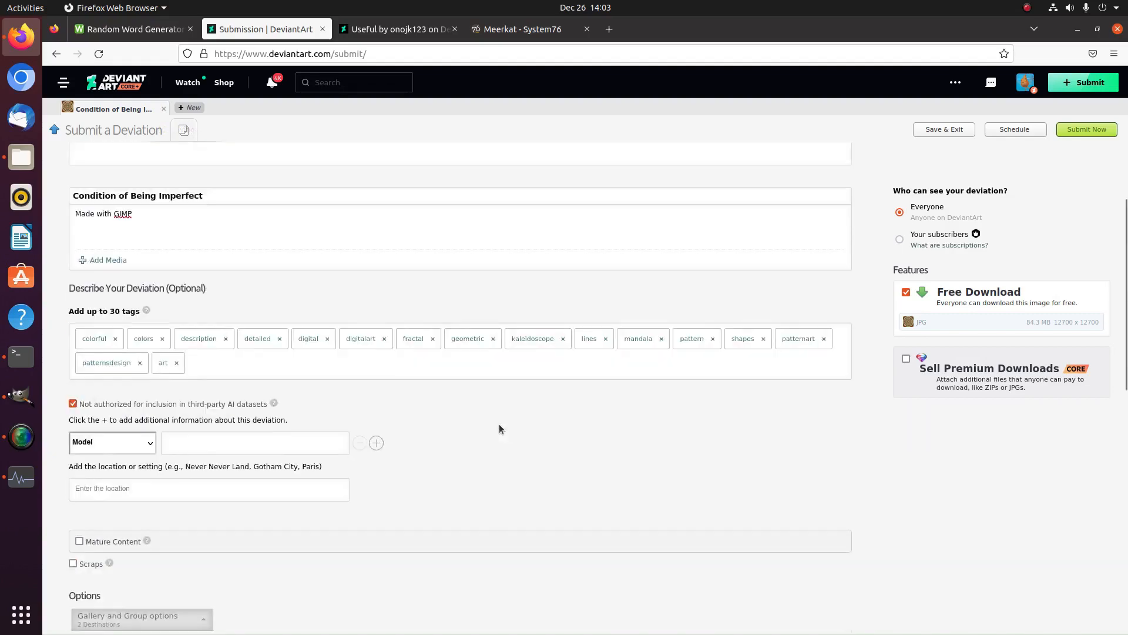
Step: Publish the Condition of Being Imperfect submission right away and open the published artwork in the full-screen viewer
scroll(499, 424, up, 5)
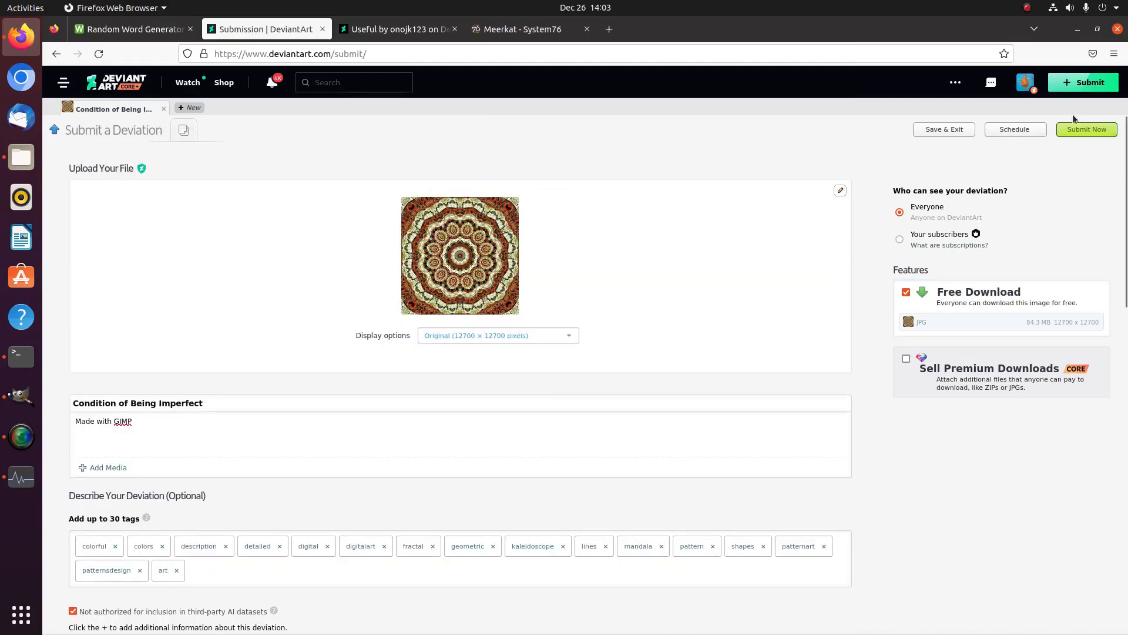
click(1087, 130)
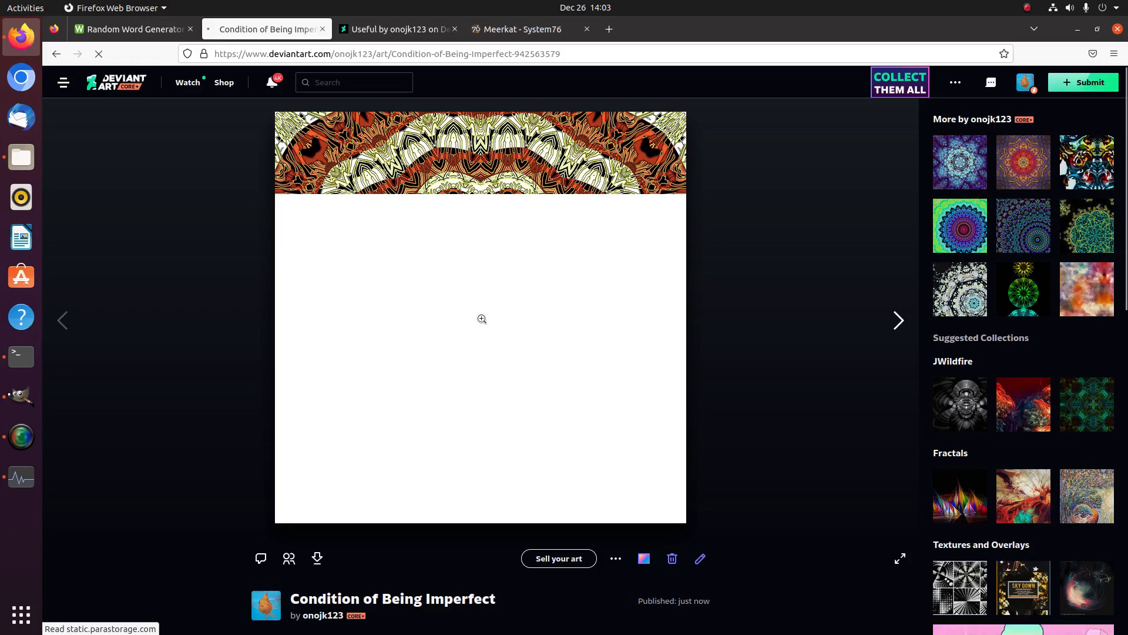
click(507, 282)
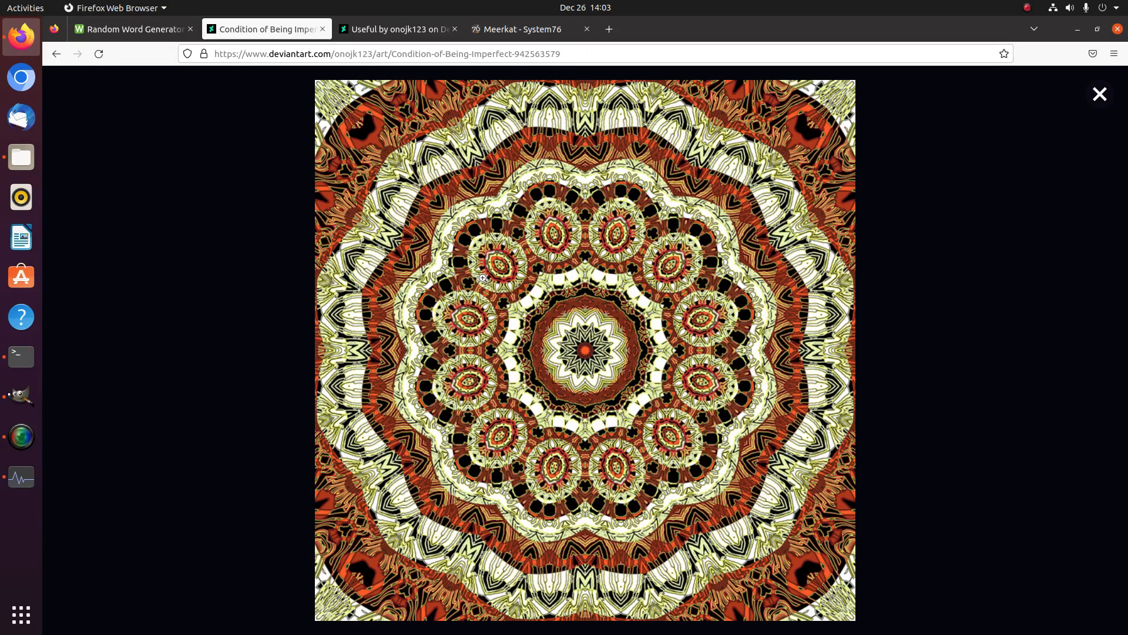
Step: Enlarge the published mandala to its original size and inspect its line detail from the outer rings towards the centre
click(483, 278)
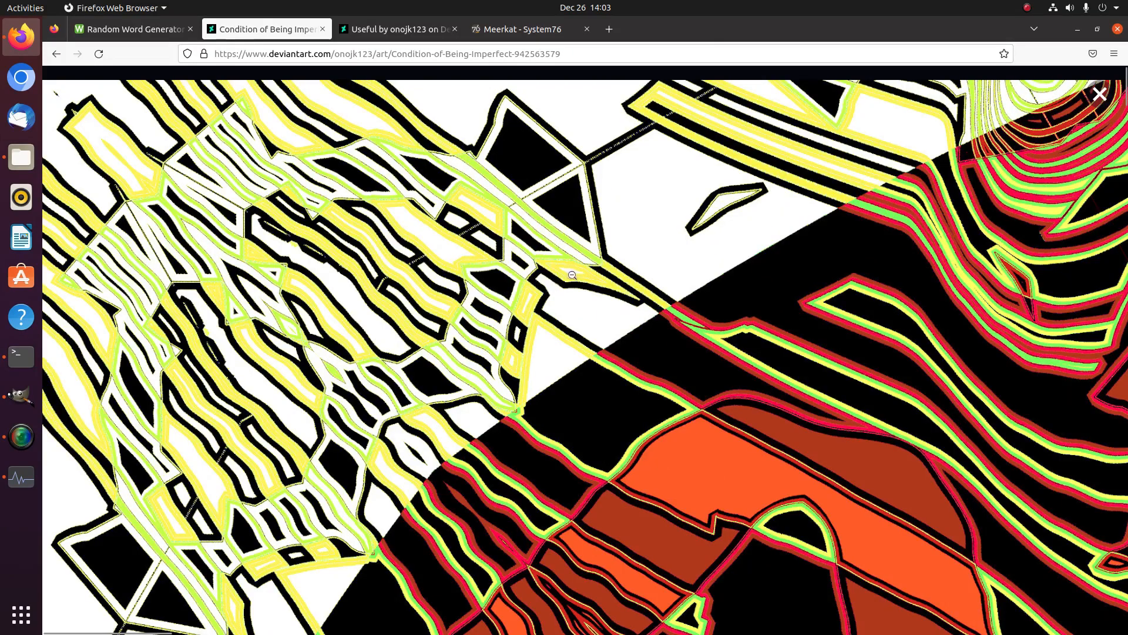
scroll(571, 274, down, 10)
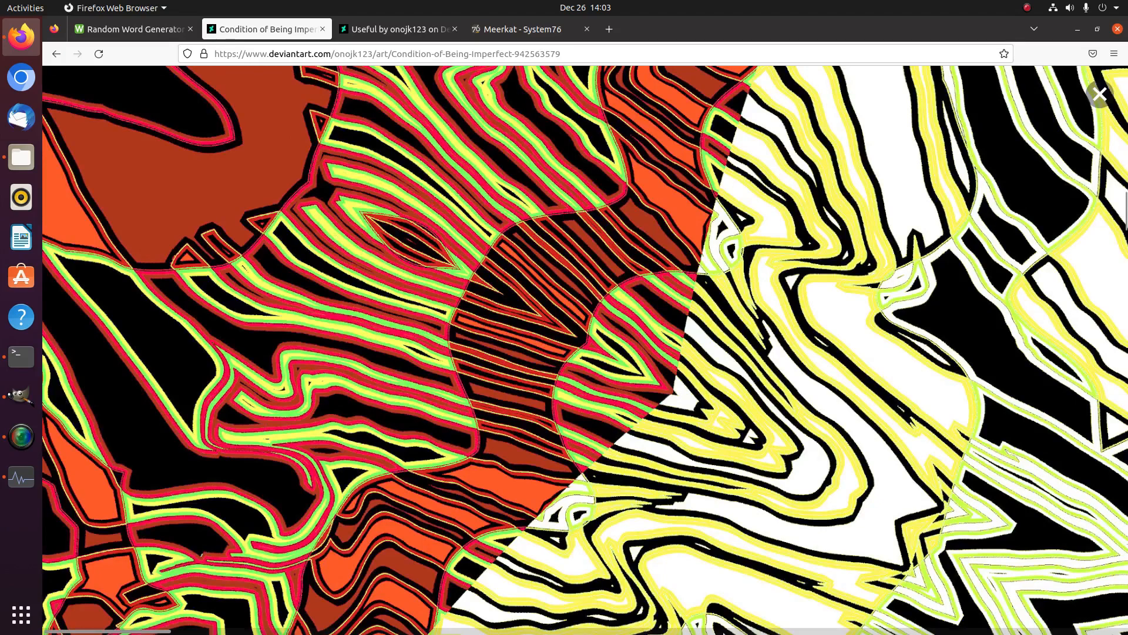
click(724, 632)
scroll(764, 449, down, 10)
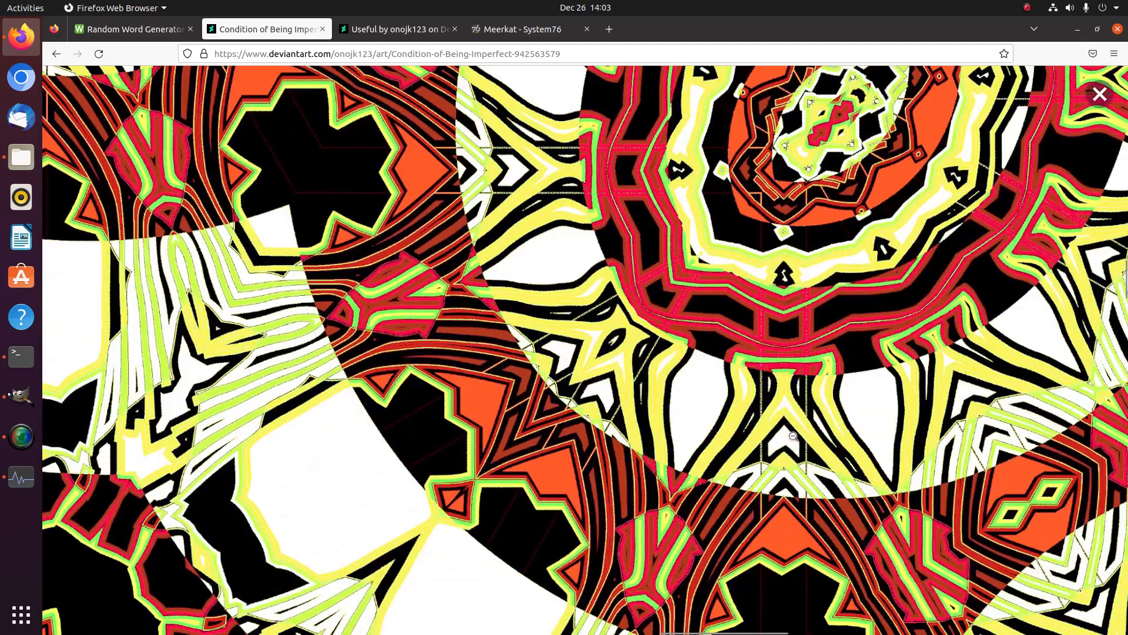
Step: Close the Condition of Being Imperfect and Useful artwork pages and switch to SimpleScreenRecorder
click(322, 27)
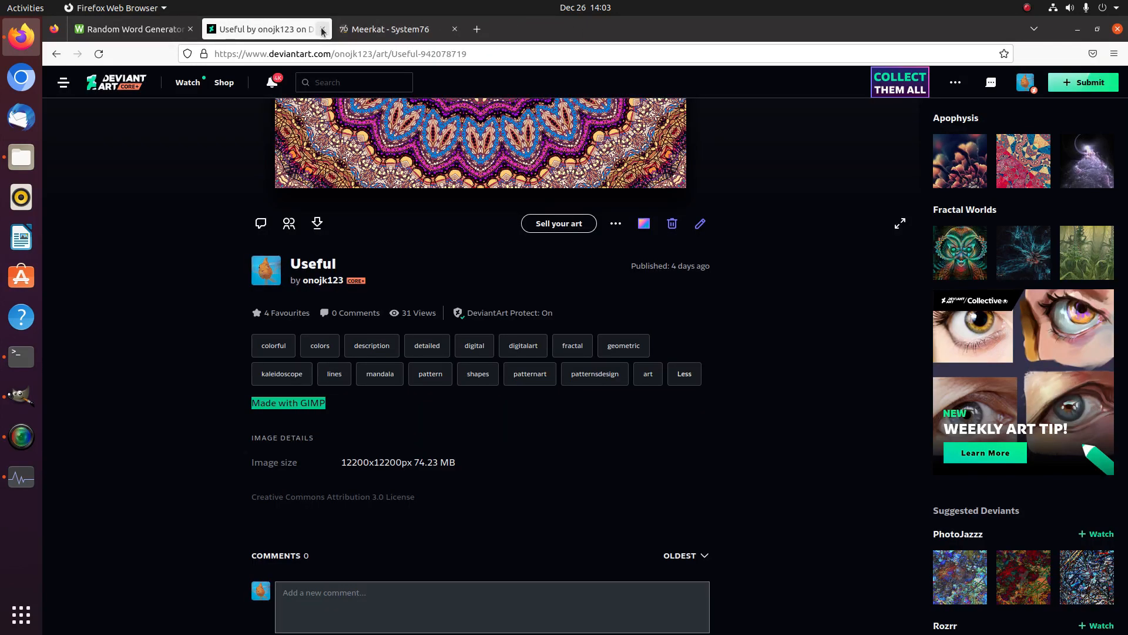
click(323, 31)
click(23, 442)
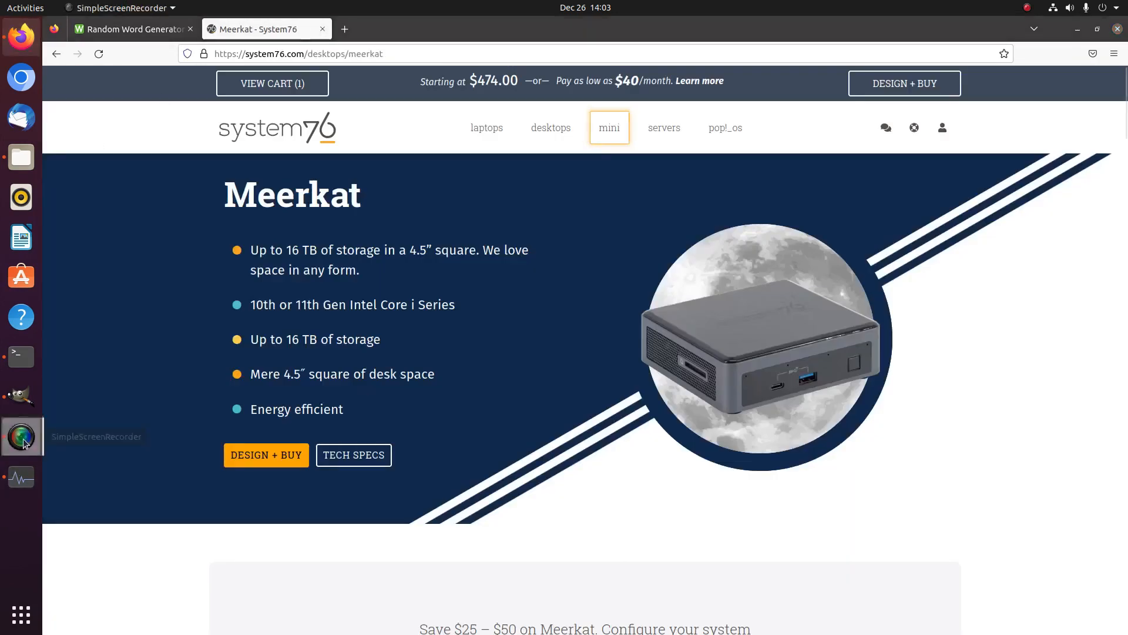